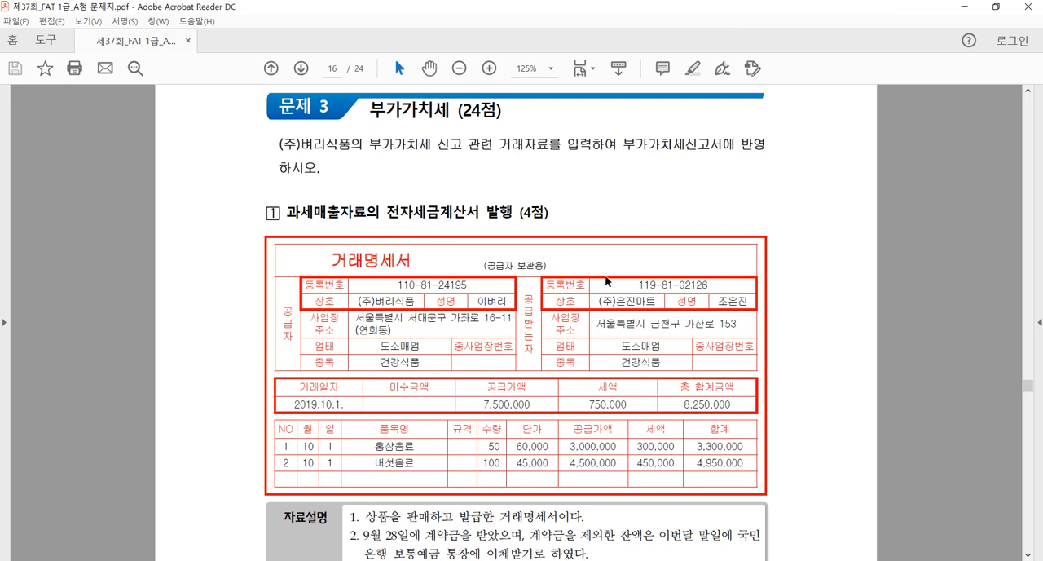
Examine tax-invoice item 1 of 문제 3, including the transaction statement and the note on the September 28 contract deposit
scroll(738, 277, "down", 1)
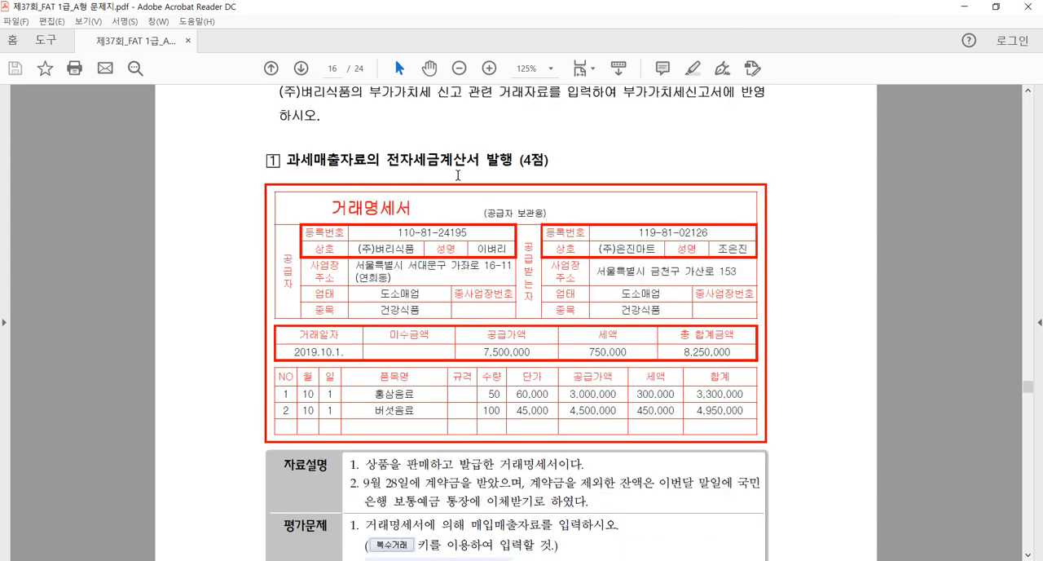
scroll(458, 175, "down", 1)
left_click_drag(288, 109, 359, 112)
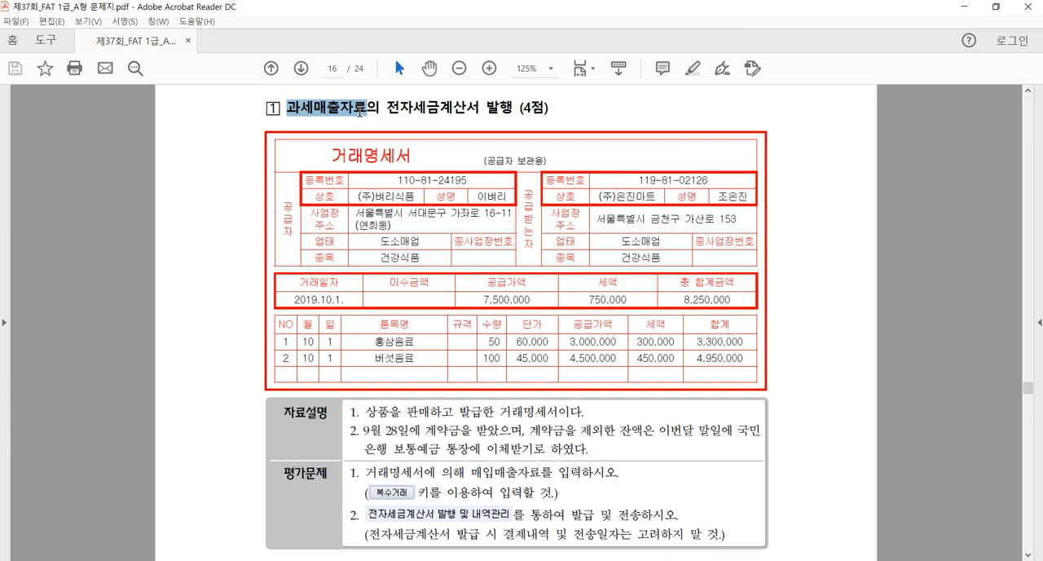
left_click(417, 122)
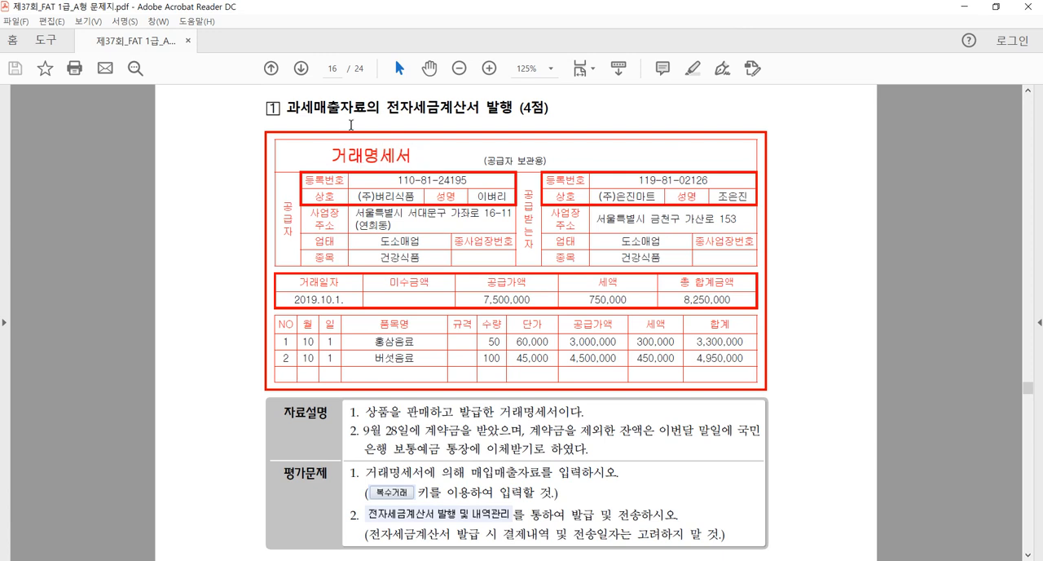
left_click_drag(387, 111, 507, 119)
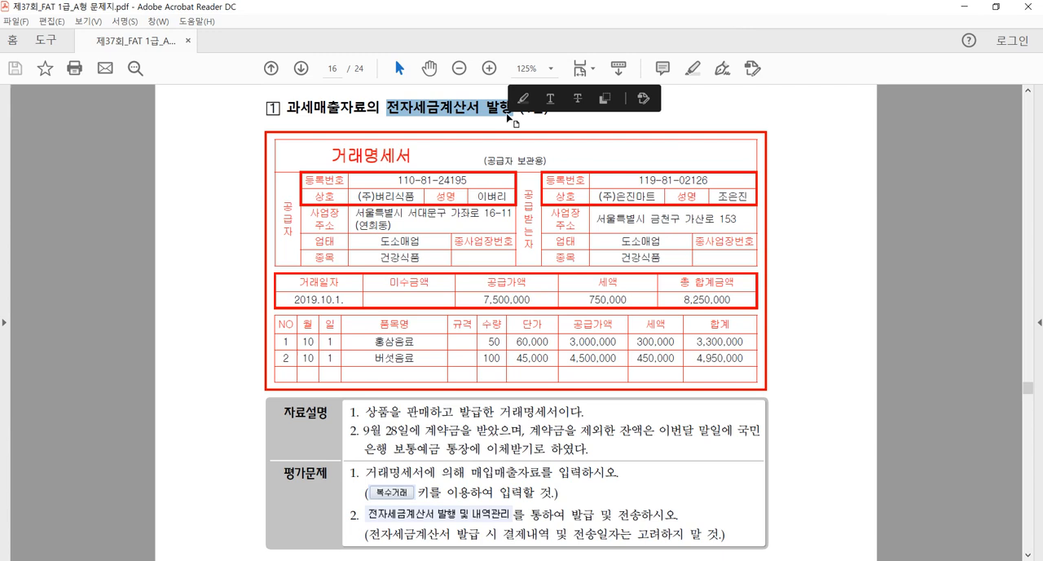
left_click(578, 129)
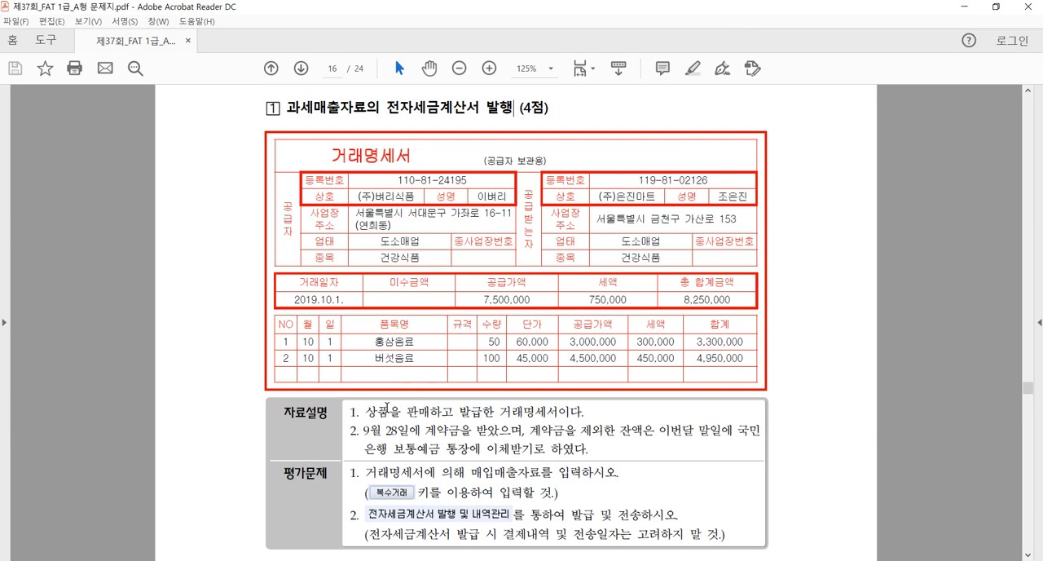
left_click_drag(360, 430, 511, 429)
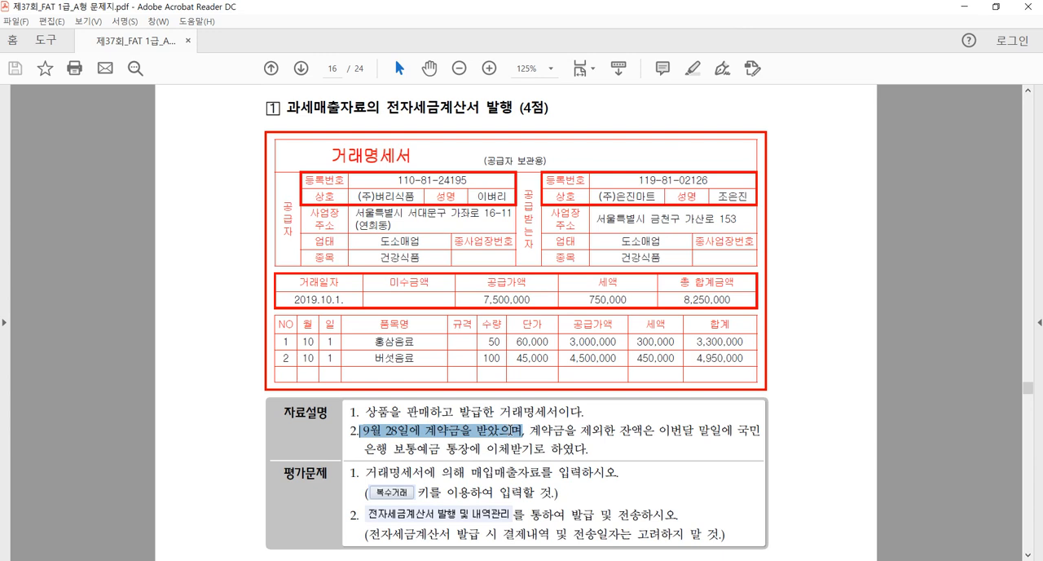
left_click(481, 434)
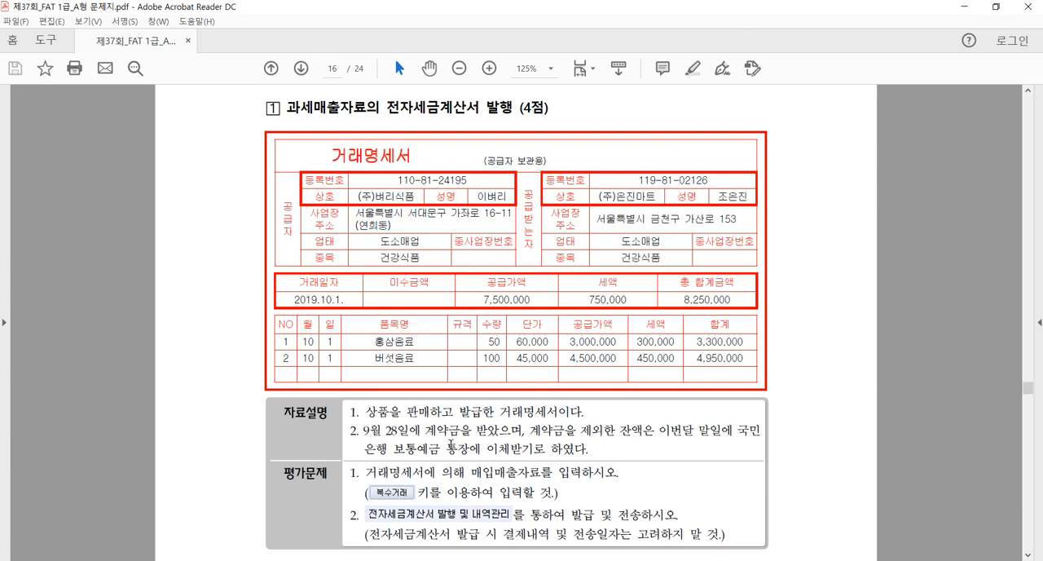
Switch to the accounting program, look up the September 28 entries in 일반전표입력, and return to 전체메뉴
key("alt+Tab")
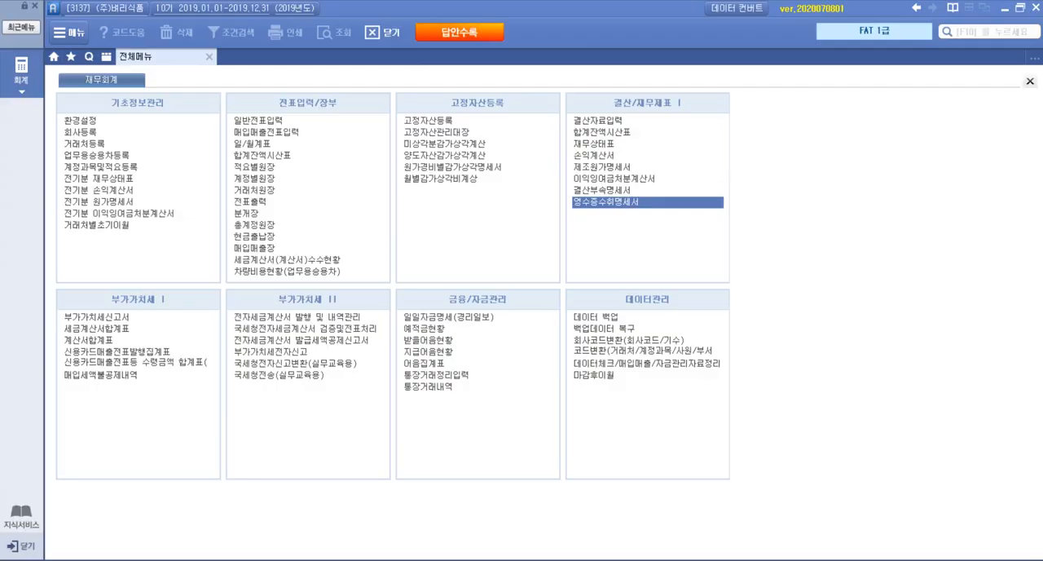
left_click(268, 120)
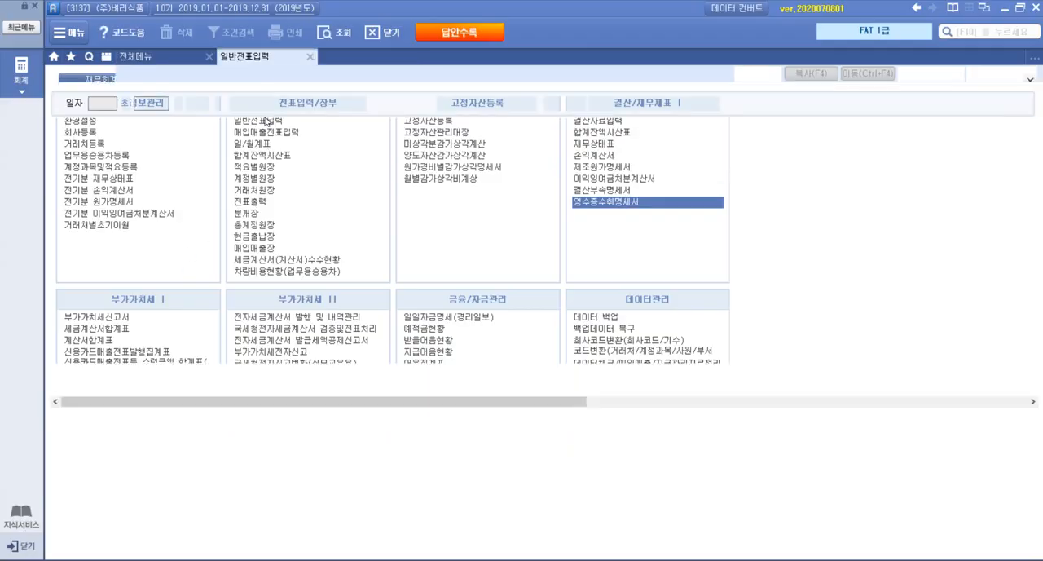
type("09")
key("Return")
type("28")
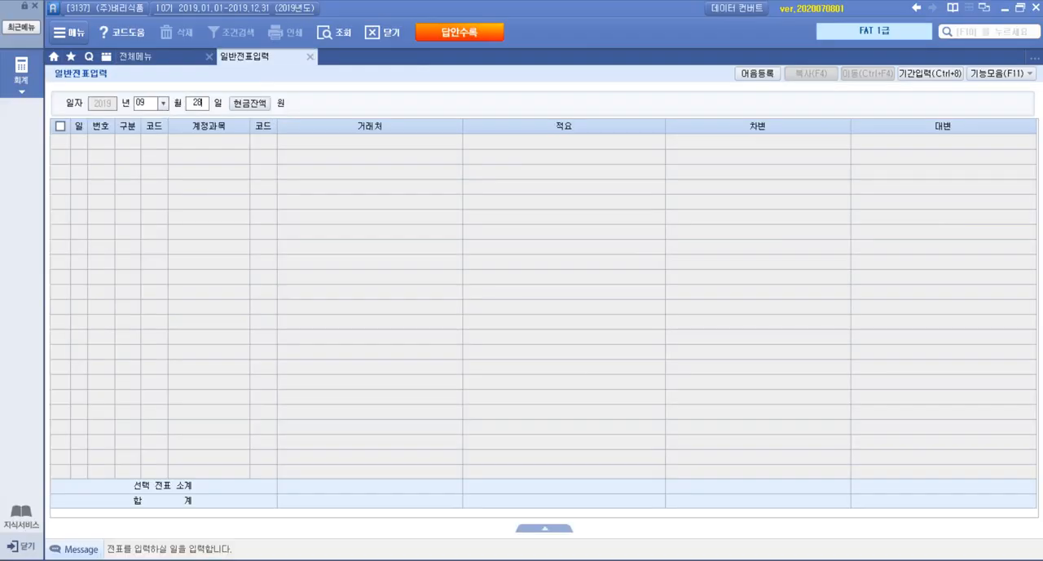
key("Return")
key("Up")
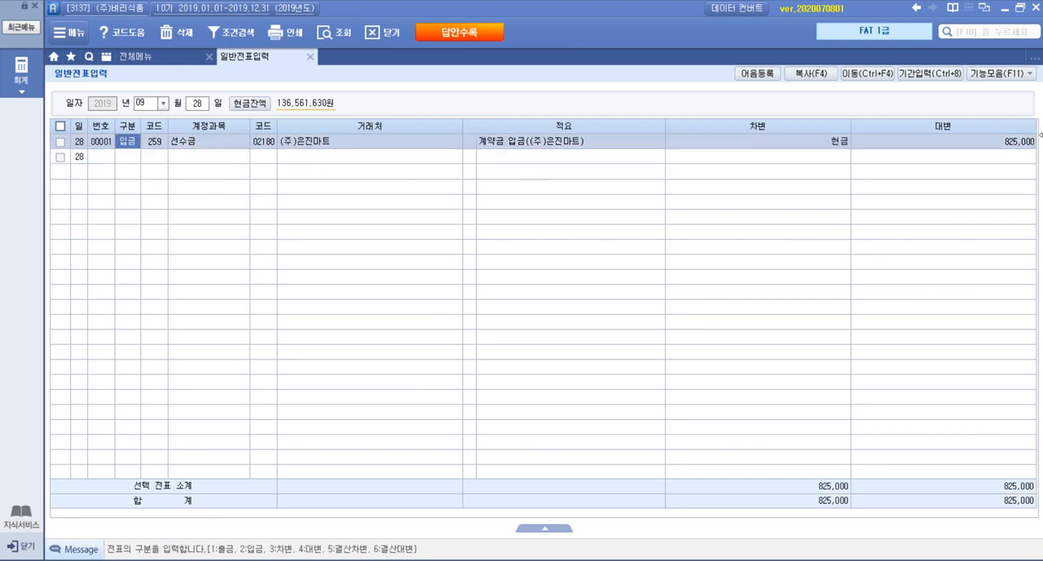
left_click(151, 59)
Switch to the exam PDF and review the payment terms for the balance excluding the contract deposit
key("alt+Tab")
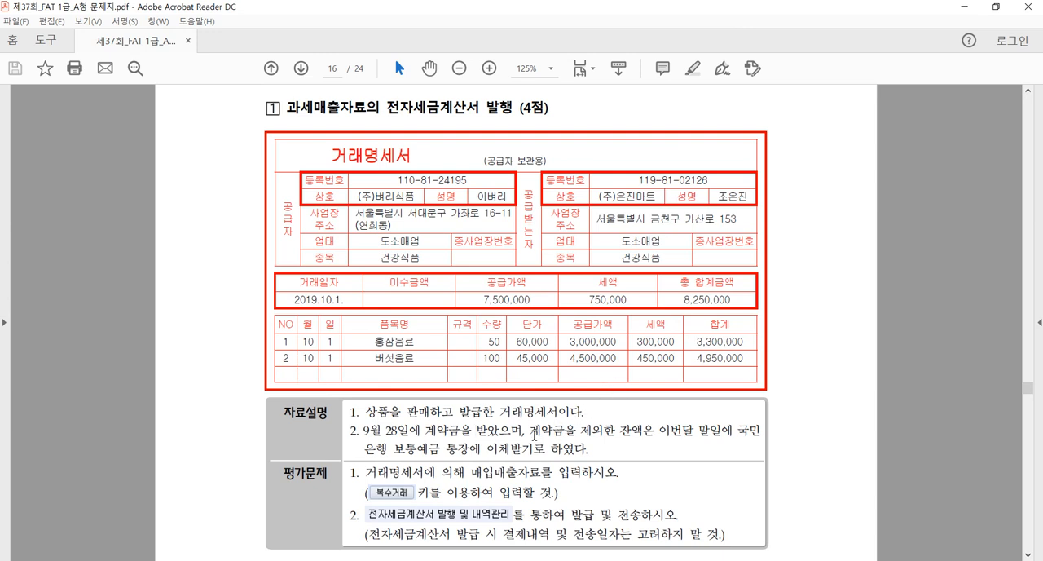
left_click_drag(530, 432, 622, 456)
left_click(619, 458)
Switch to the accounting program and start a 매입매출전표 for October 1 with the sales type 11. 과세
key("alt+Tab")
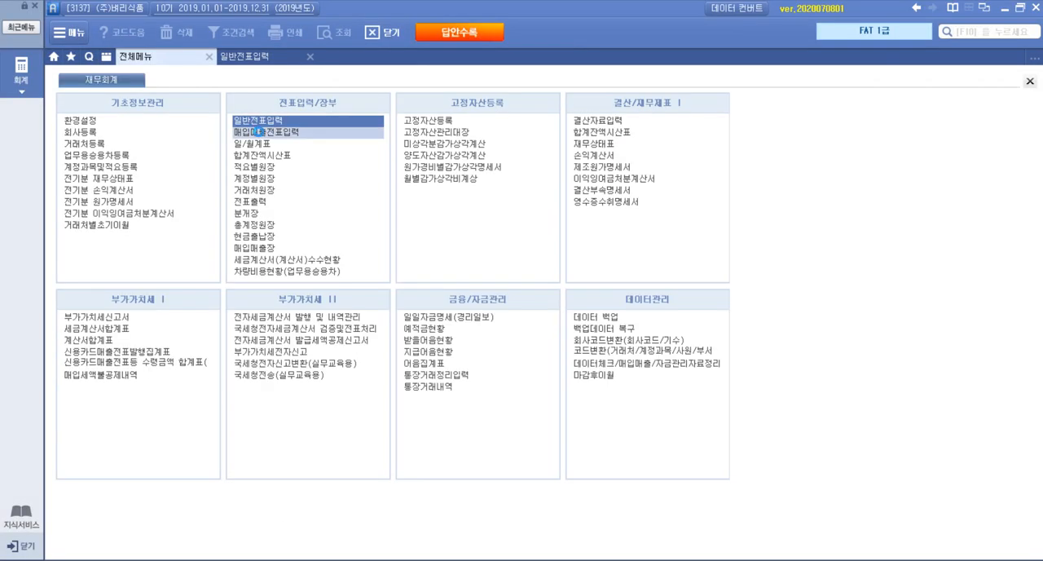
left_click(262, 133)
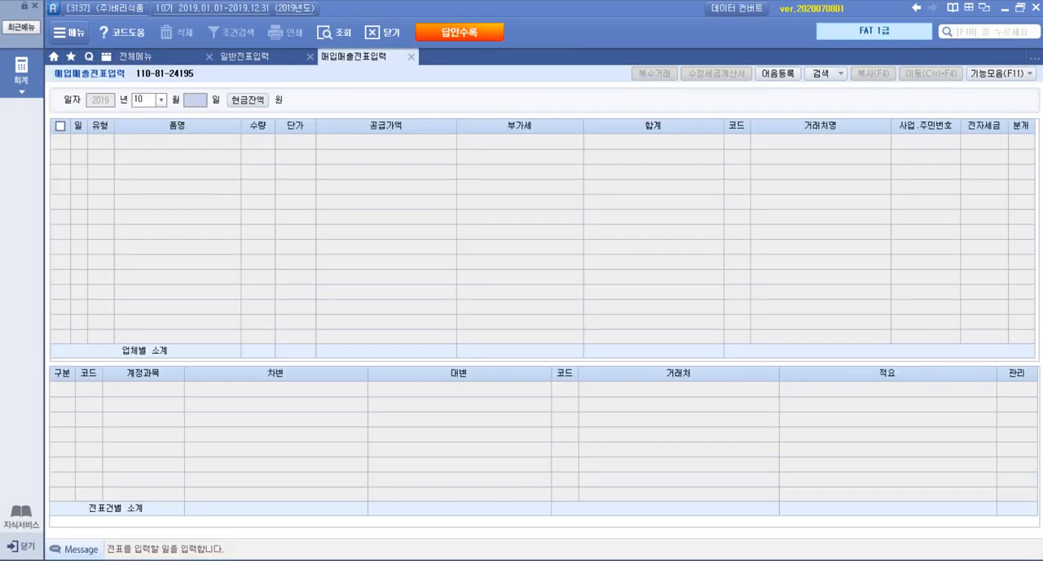
key("Return")
left_click(95, 139)
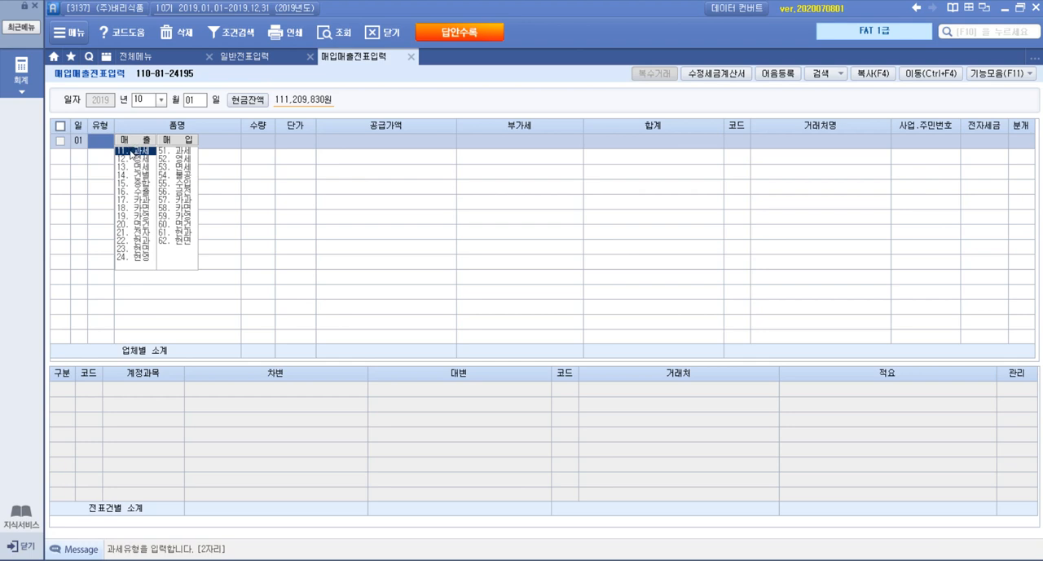
left_click(130, 151)
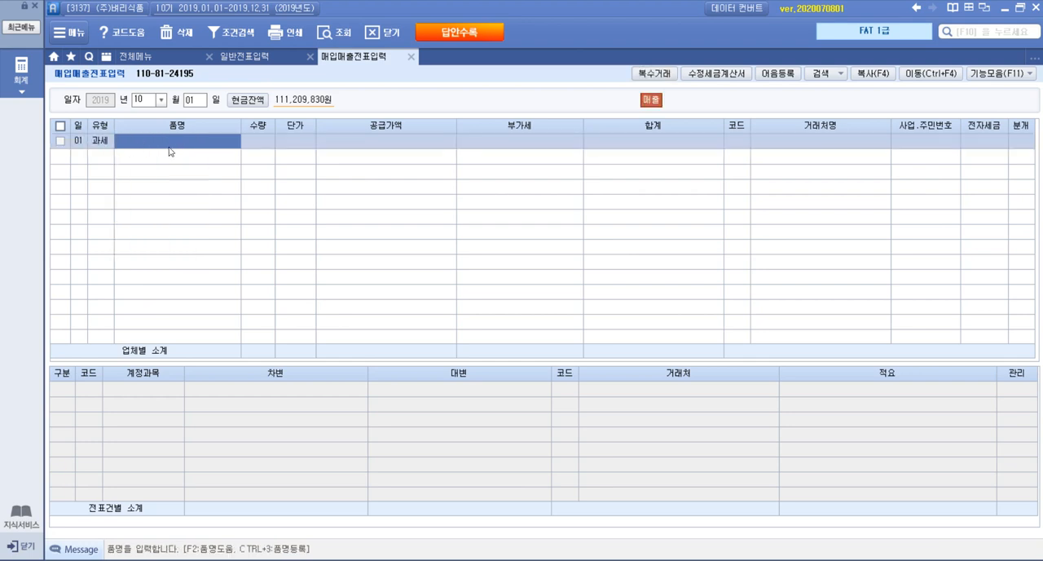
Use 복수거래 to enter the first item, 홍삼음료, with quantity 50 and unit price 60,000
left_click(656, 75)
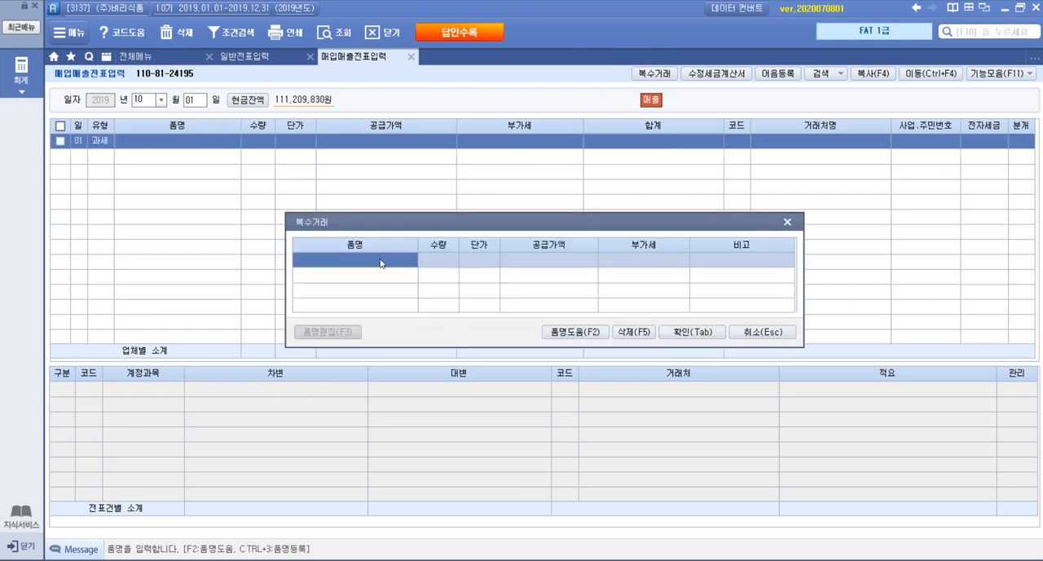
left_click(381, 262)
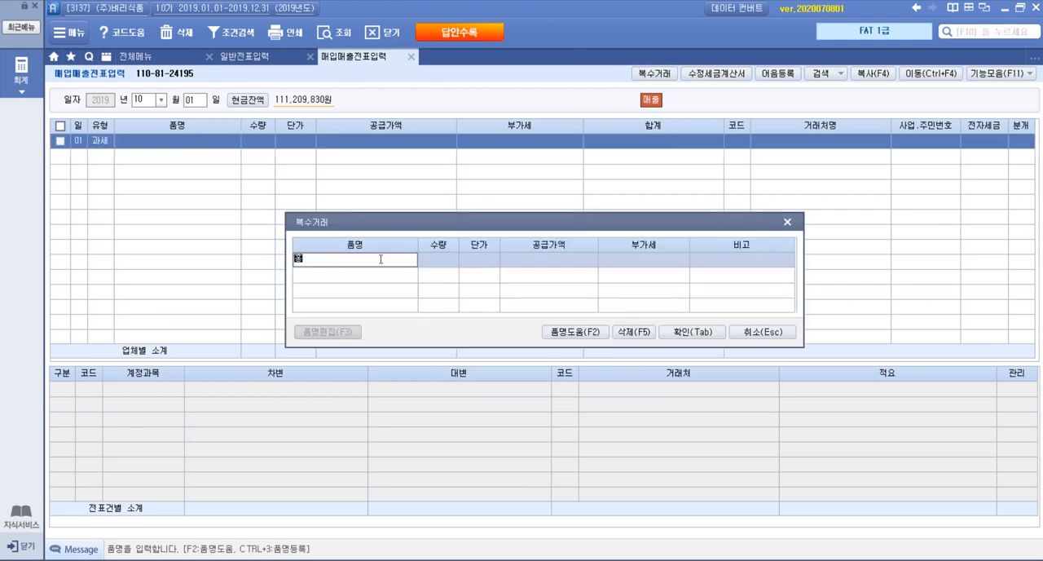
type("홍삼음료")
key("Return")
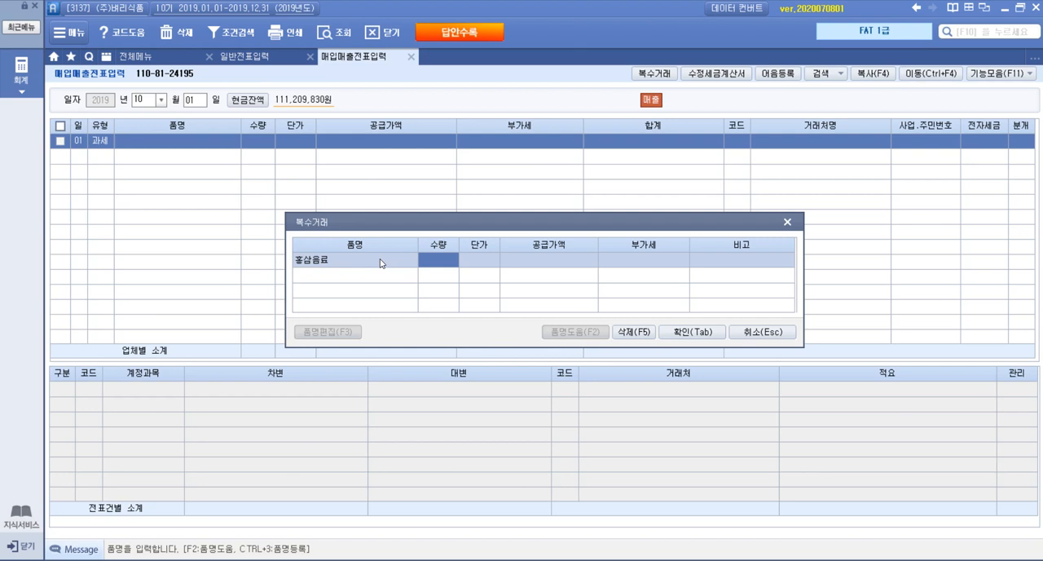
type("50")
key("Return")
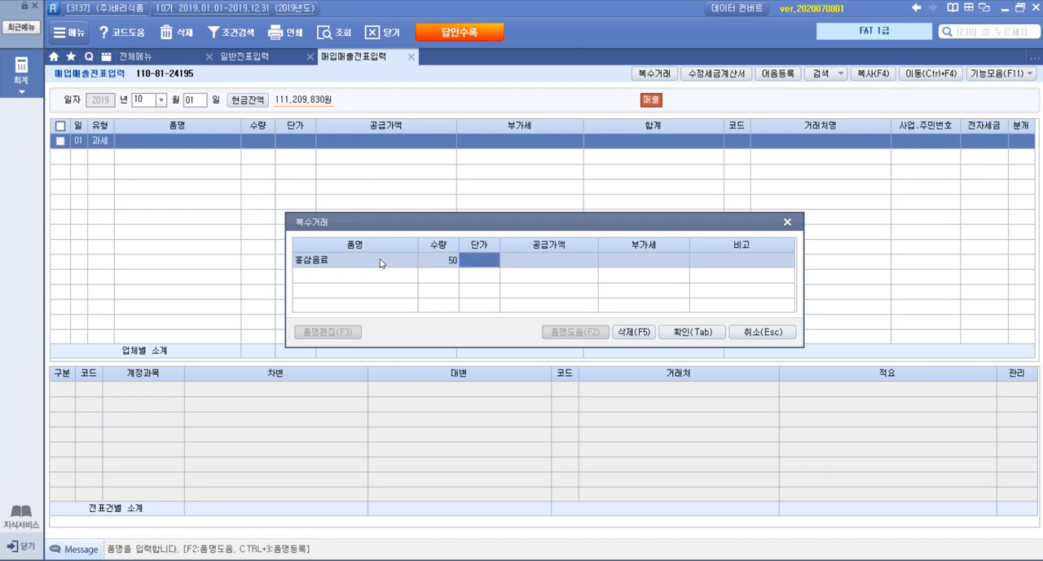
type("60,000")
key("Return")
key("Return")
key("Return")
key("Return")
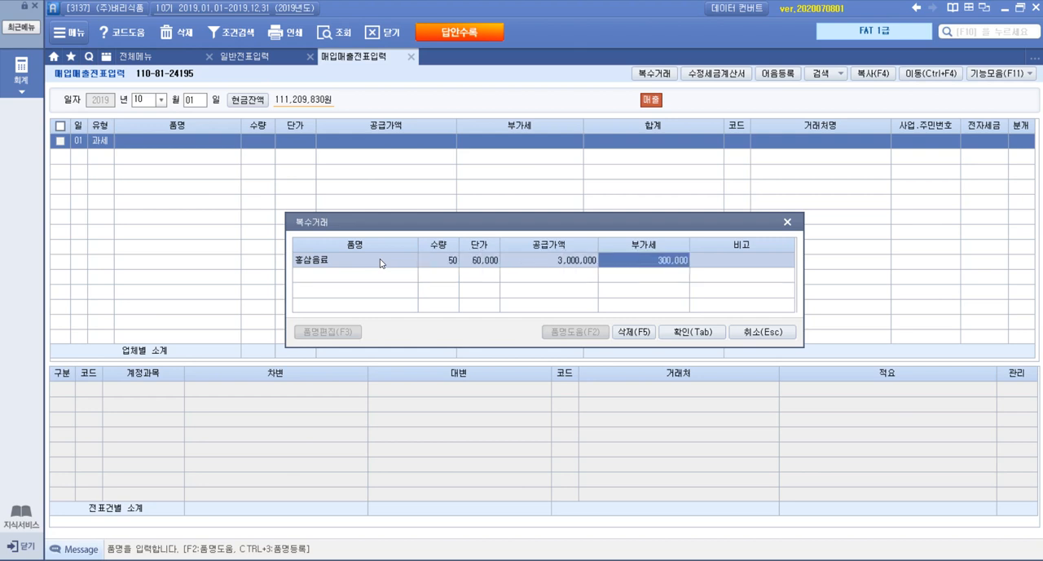
Add the second item, 버섯음료, with quantity 100 and unit price 45,000, and confirm the 복수거래 entries
type("버섯음료")
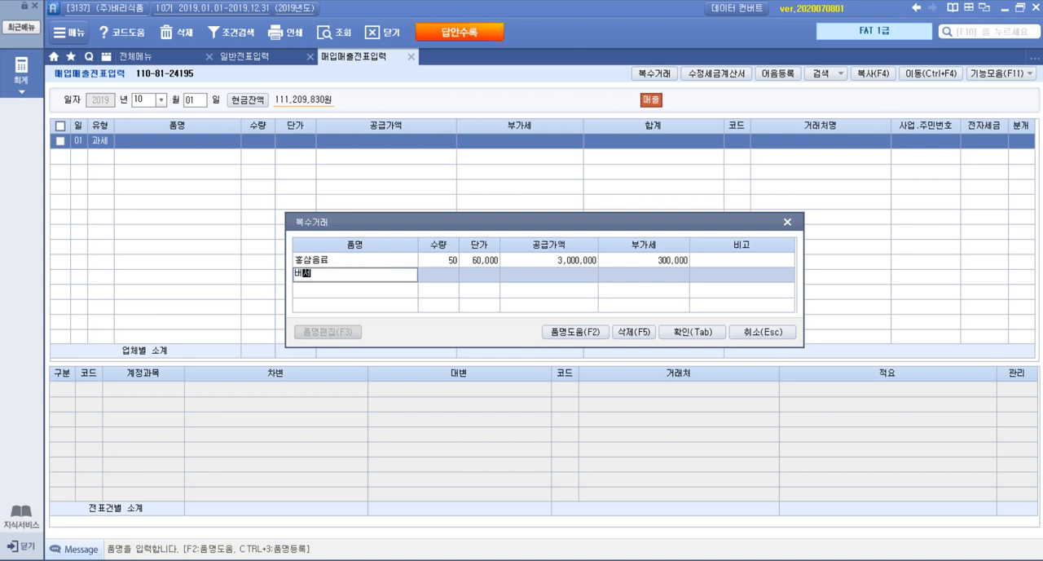
key("Return")
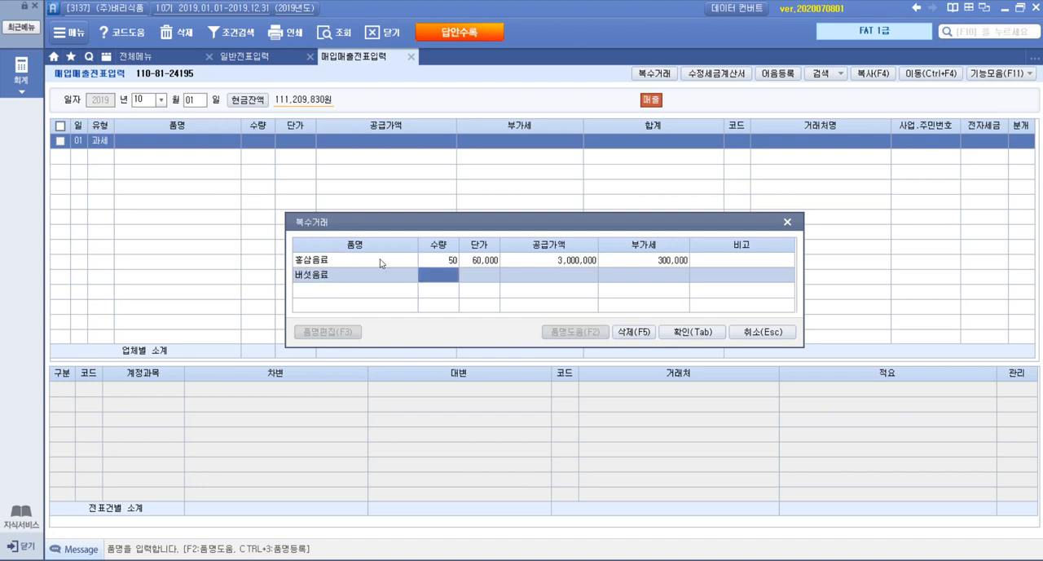
type("100")
key("Return")
type("4")
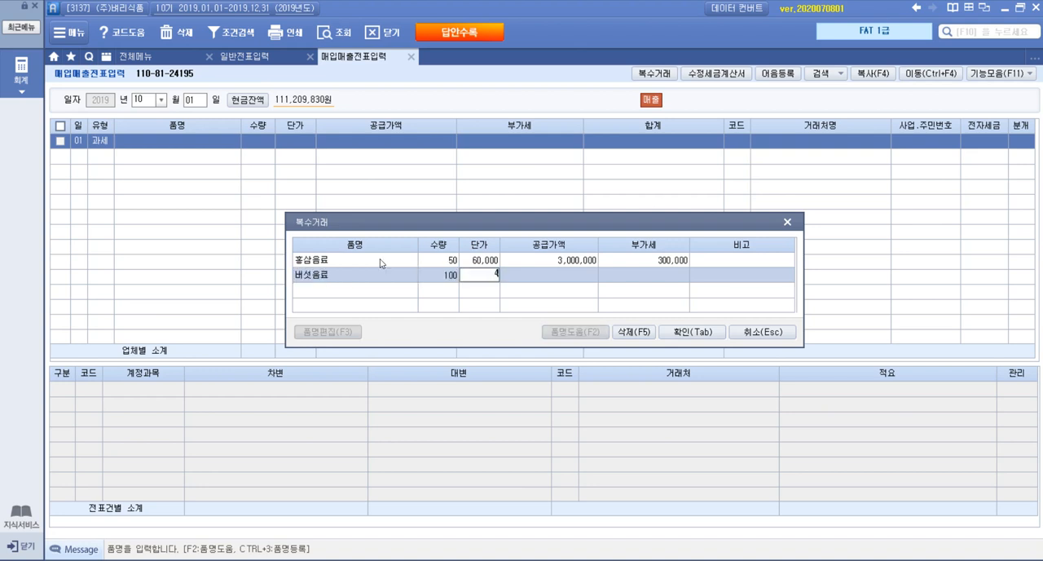
type("5,000")
key("Return")
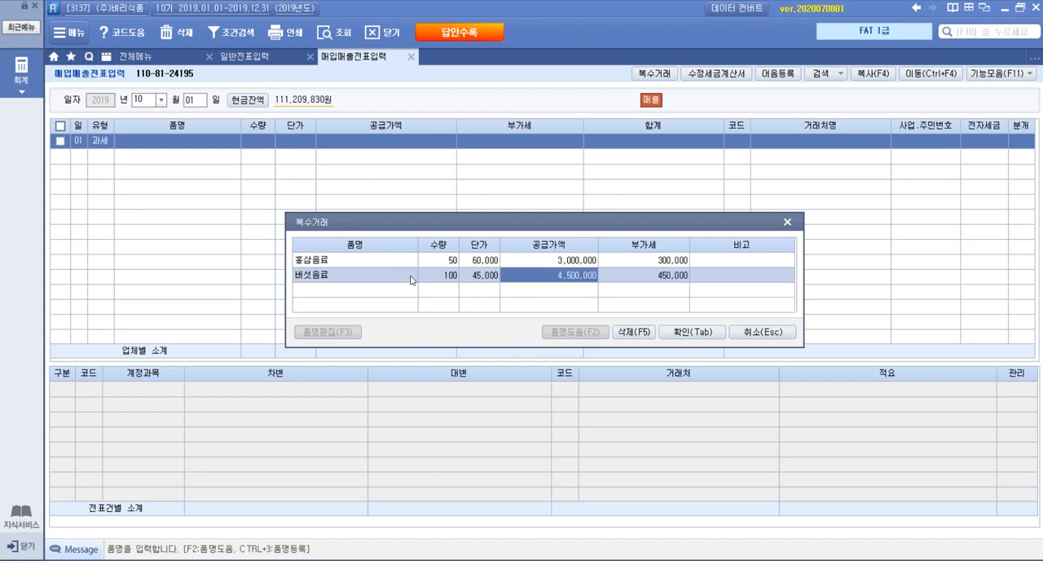
left_click(703, 331)
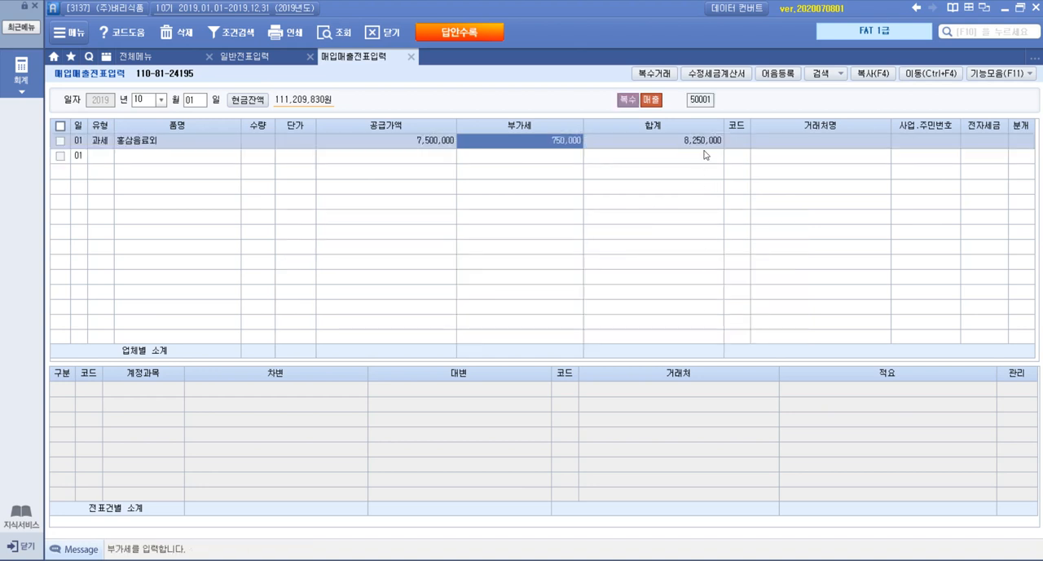
Check the buyer on the transaction statement in the PDF and assign (주)은진마트 as the sales entry's 거래처 by searching for 은진
left_click(242, 559)
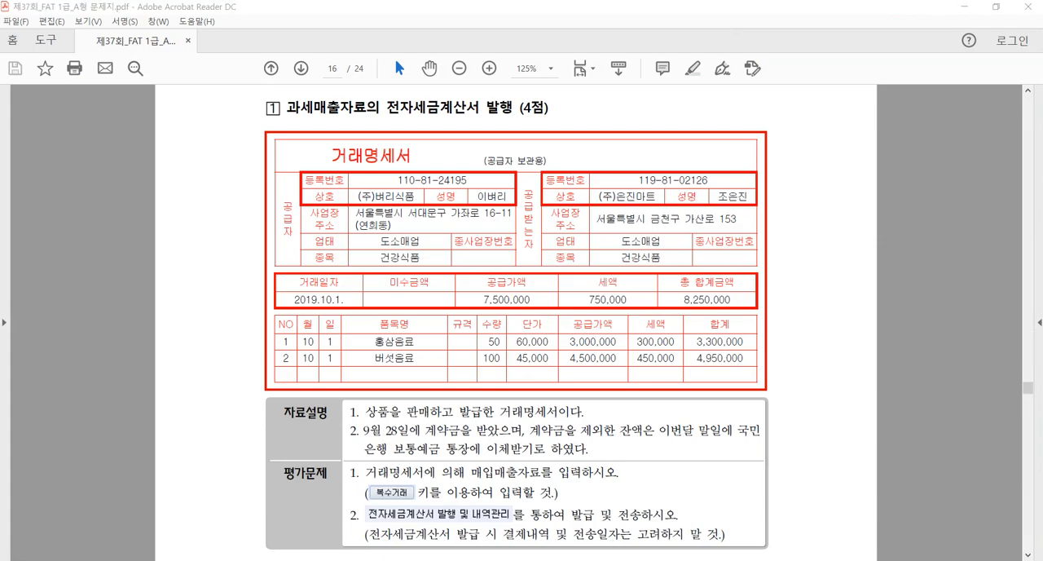
left_click(242, 559)
left_click(736, 141)
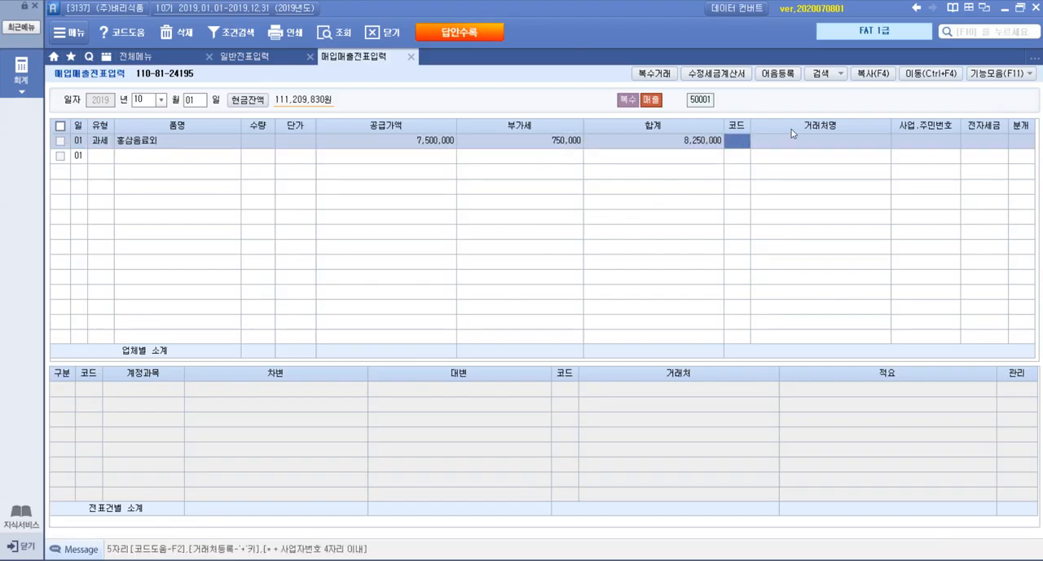
key("alt+Tab")
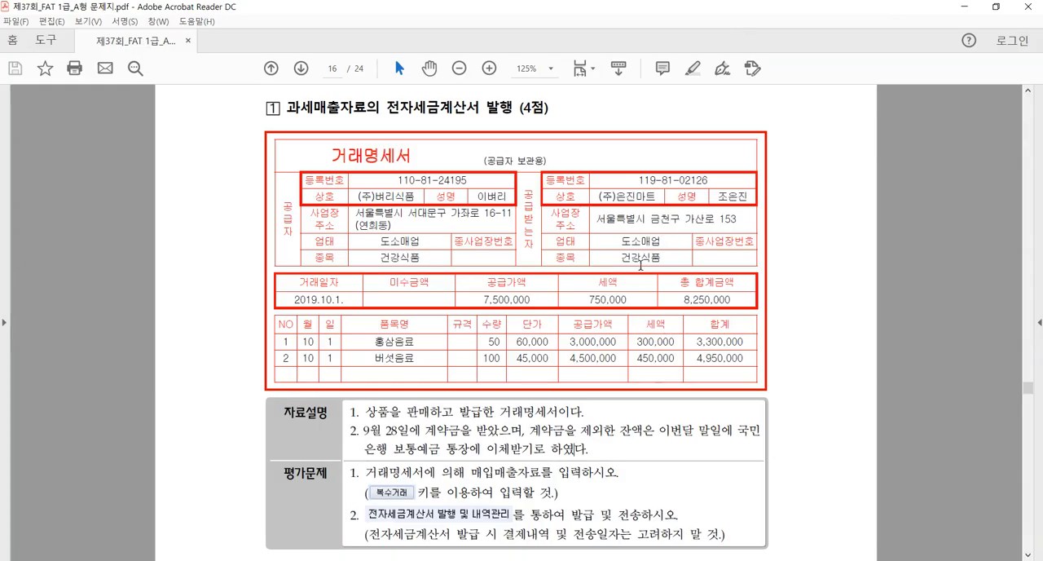
left_click(242, 559)
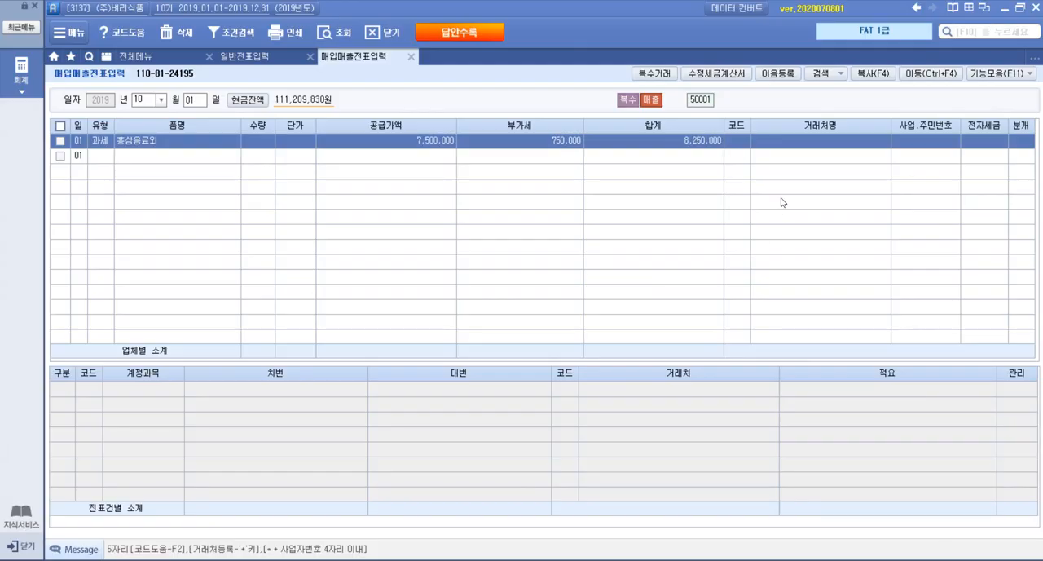
left_click(740, 144)
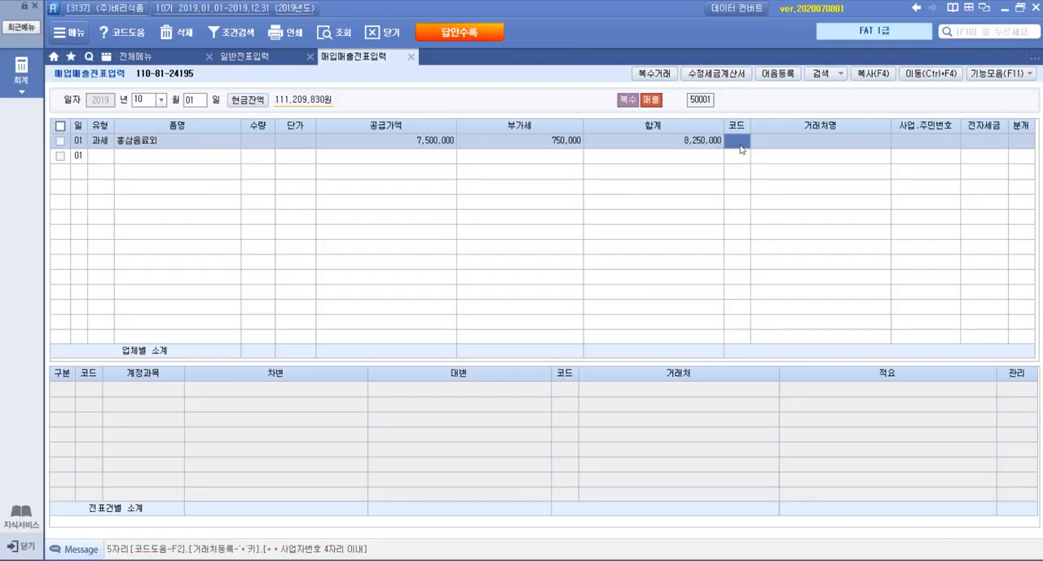
key("F2")
type("은진")
key("Return")
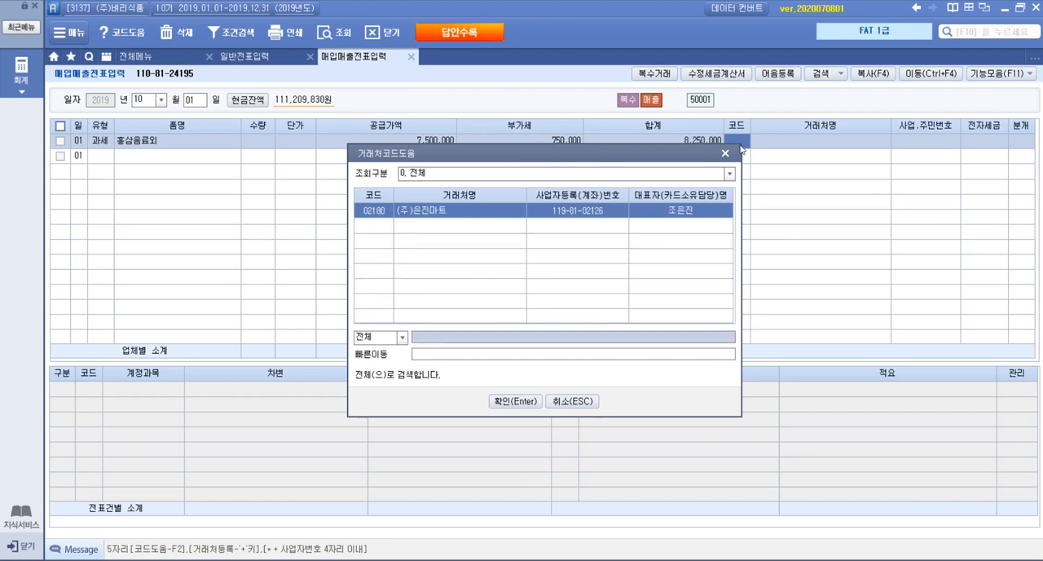
key("Return")
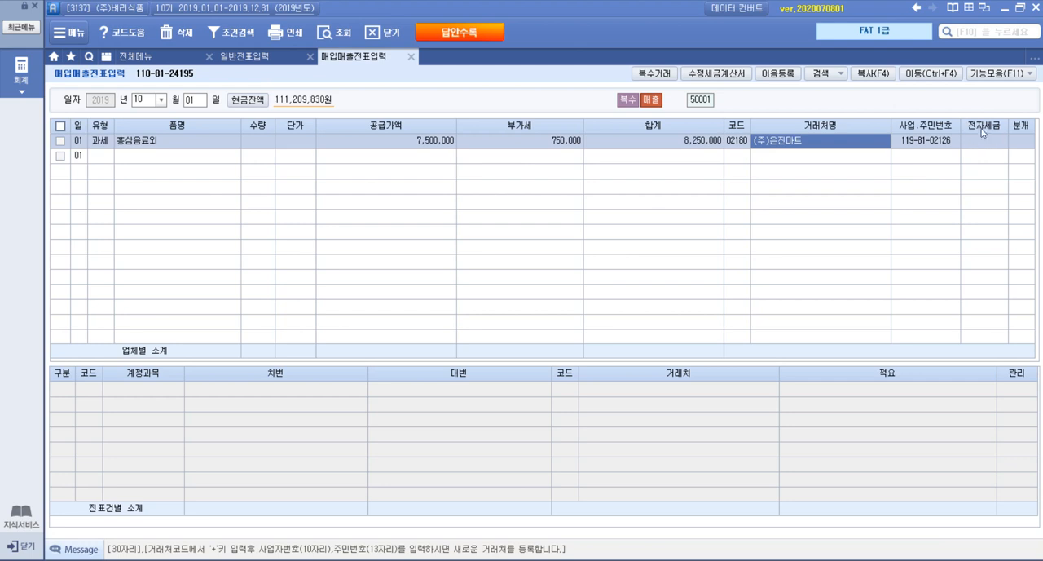
Set the 분개 type of the October 1 sales entry to 3 (혼합), leaving 전자세금 blank
left_click(1013, 146)
type("3")
key("Return")
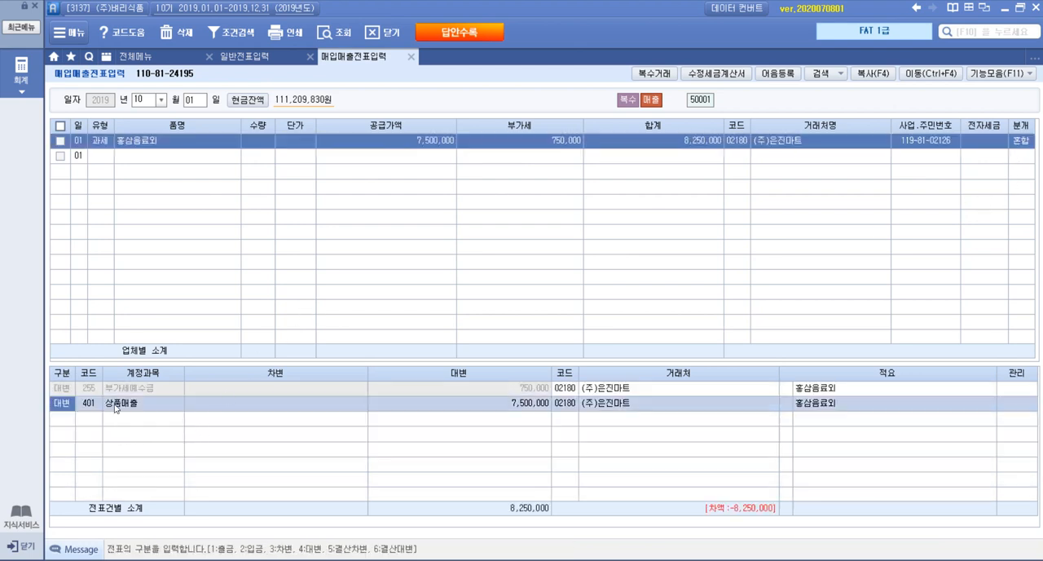
Add a debit (차변) line for account 선수금 with an amount of 825,000 to the October 1 sales entry's journal
left_click(65, 420)
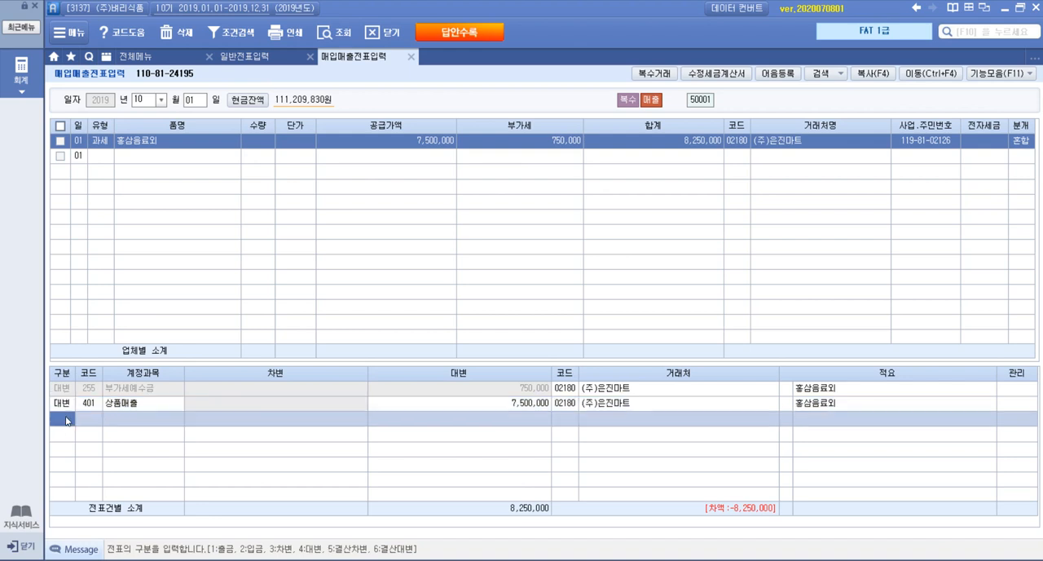
type("3")
key("Return")
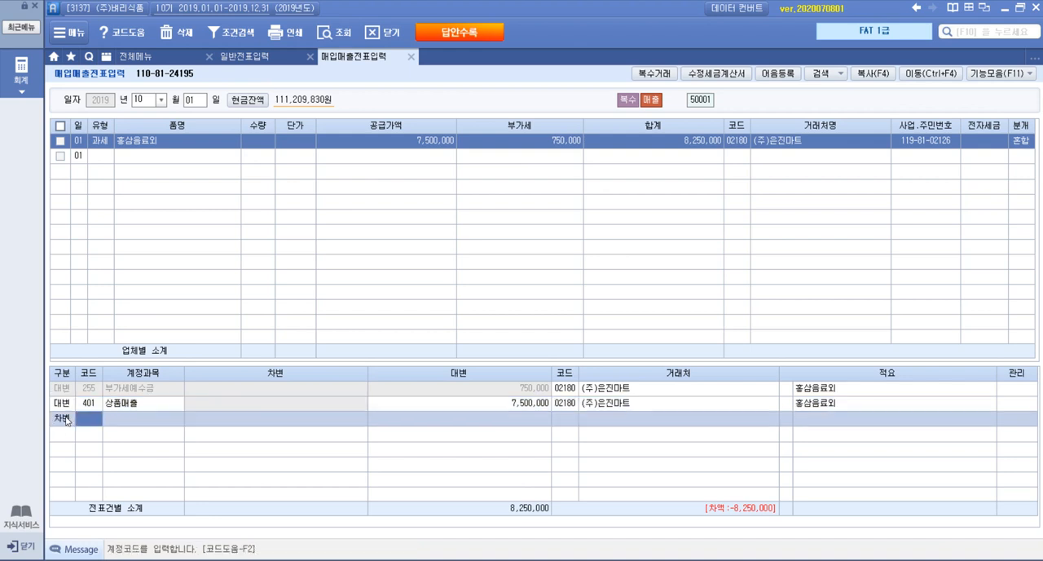
key("XF86AudioRaiseVolume")
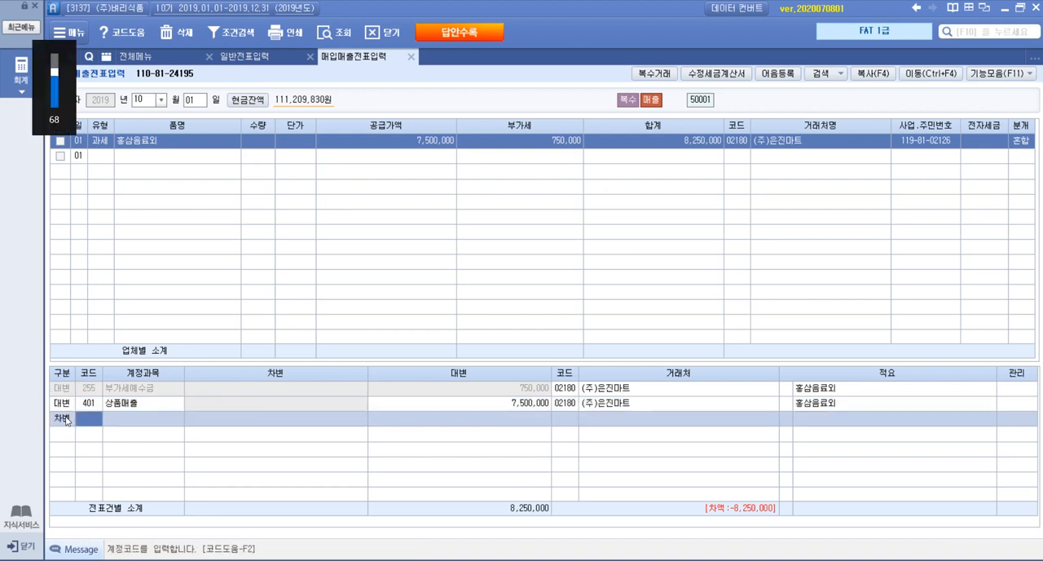
key("F2")
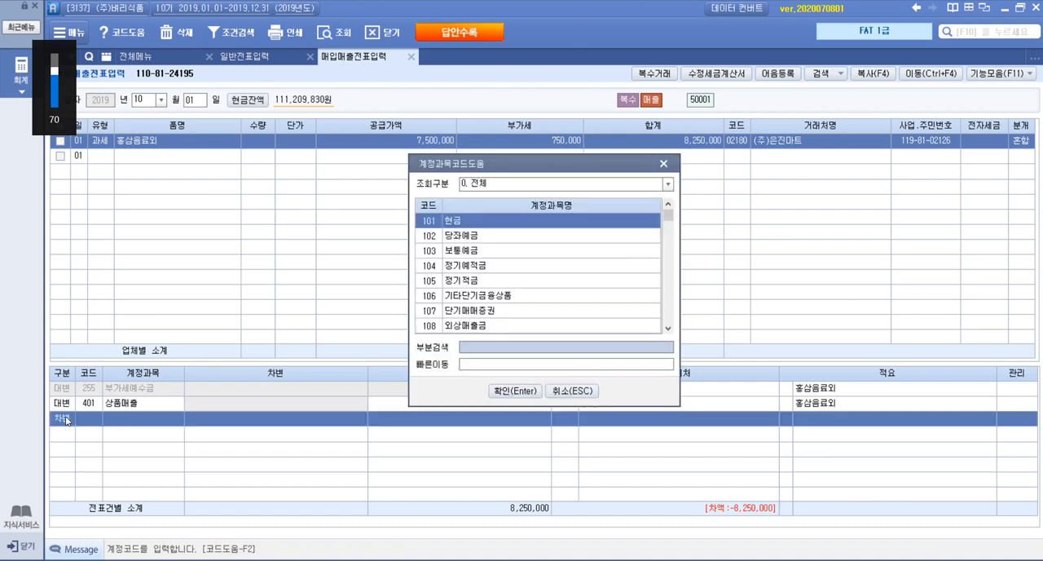
type("선수")
key("Return")
key("Return")
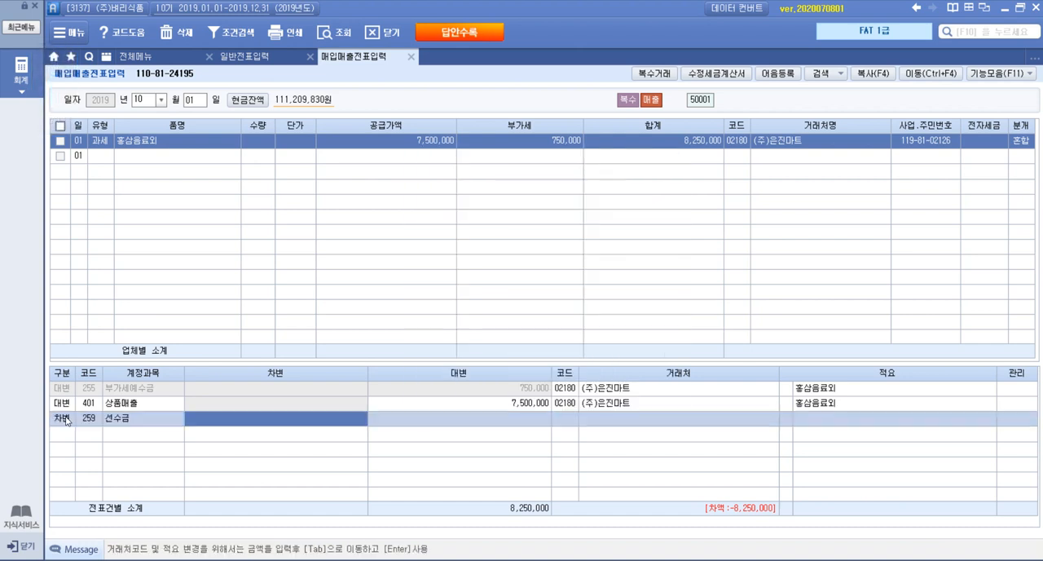
type("8")
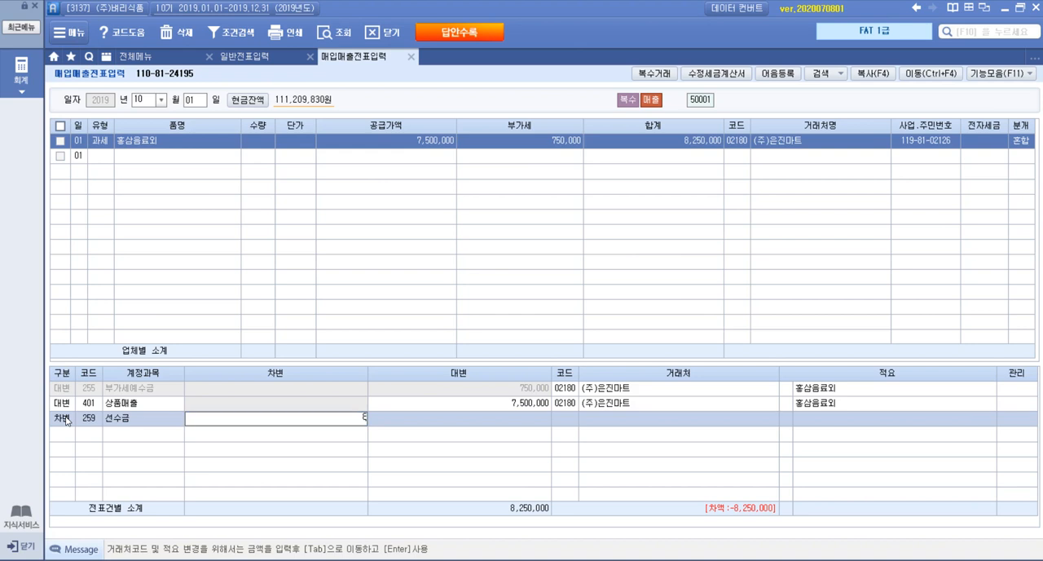
type(",250")
key("Return")
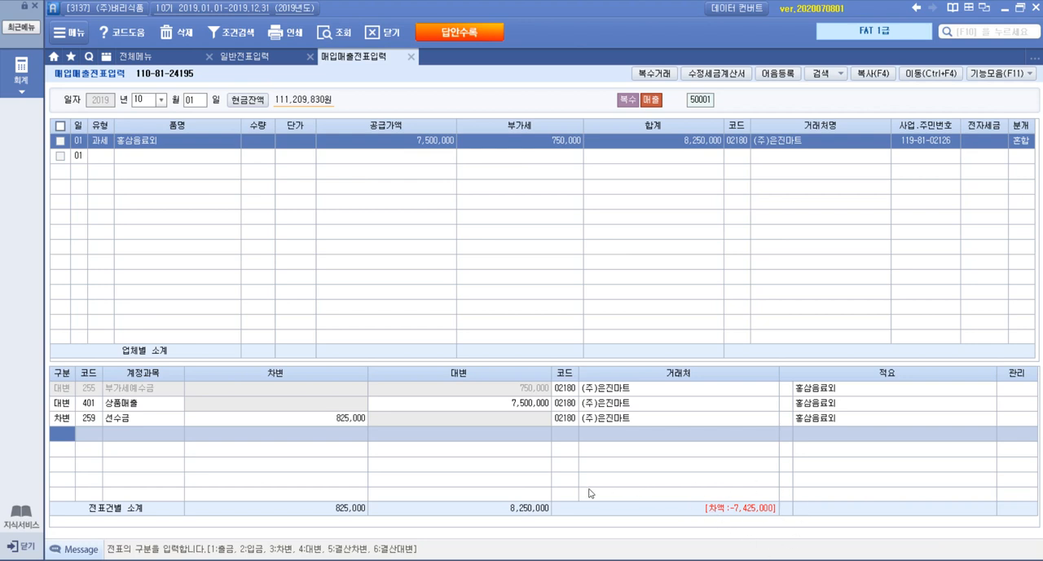
Add a debit (차변) line for account 외상매출금 with an amount of 7,425,000 and display the completed October 1 sales entry
key("3")
key("Return")
key("F2")
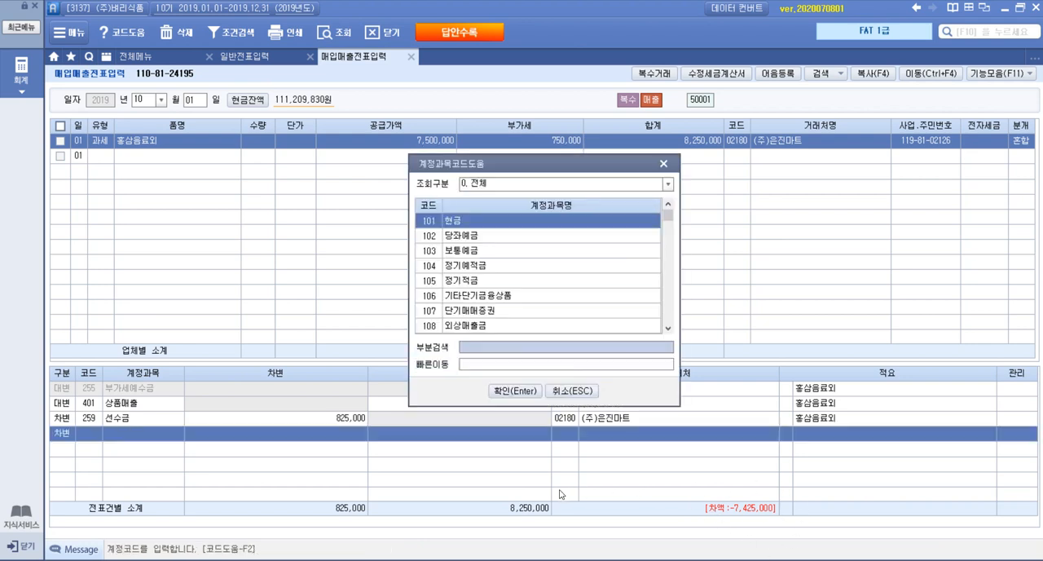
type("외상매")
key("Return")
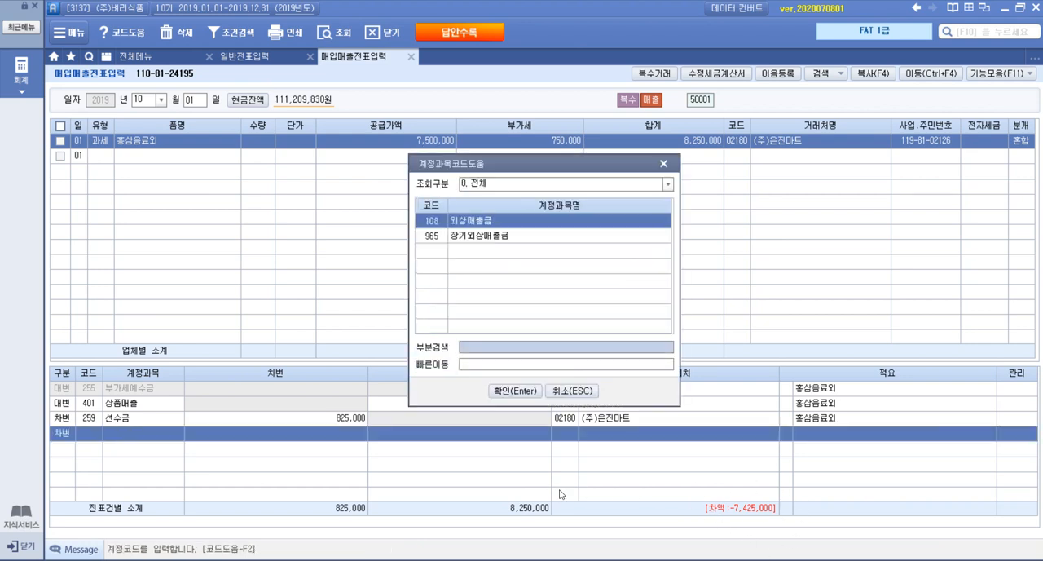
key("Return")
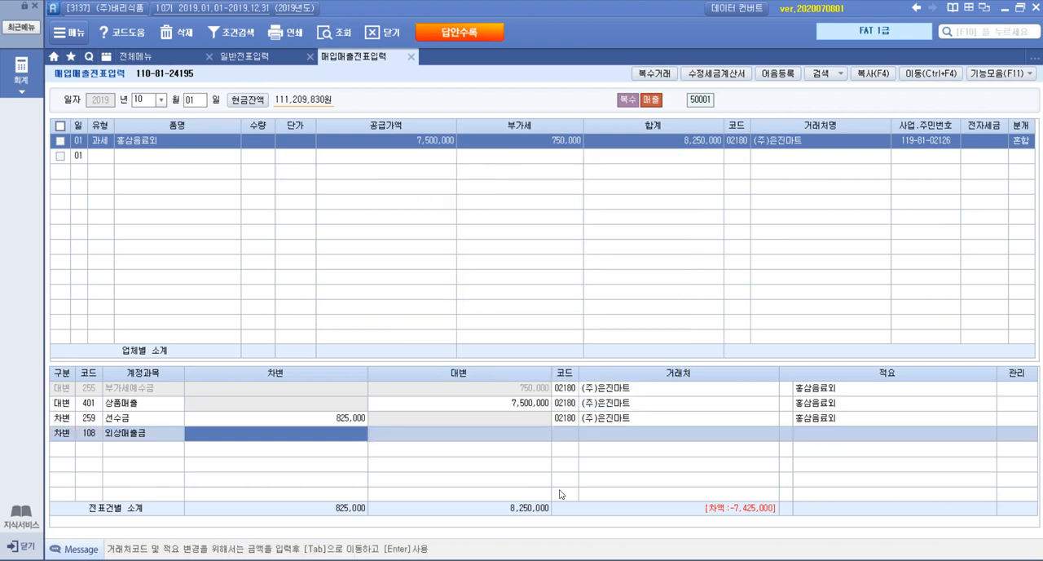
type("7425")
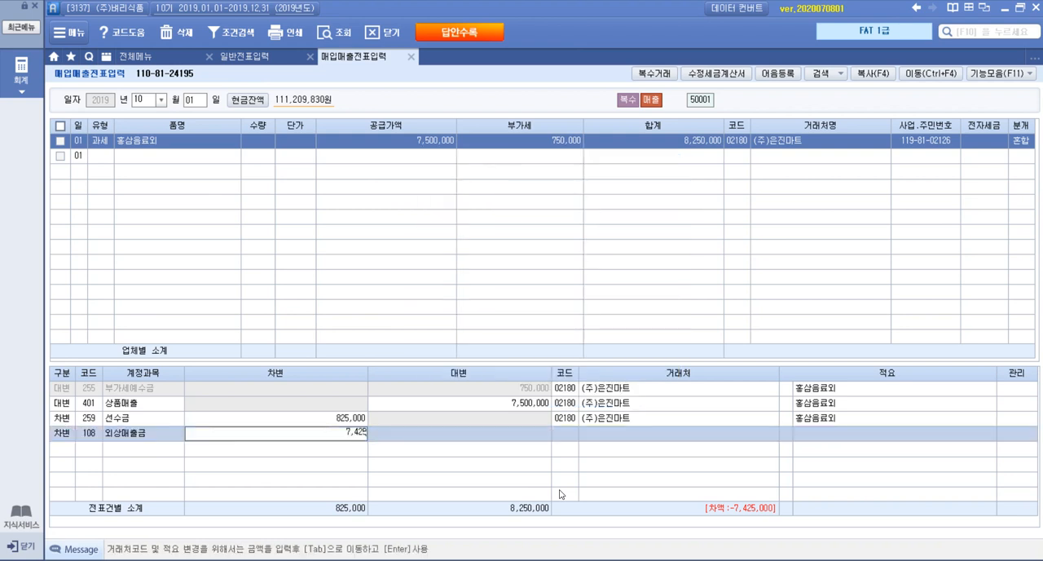
type("000")
key("Return")
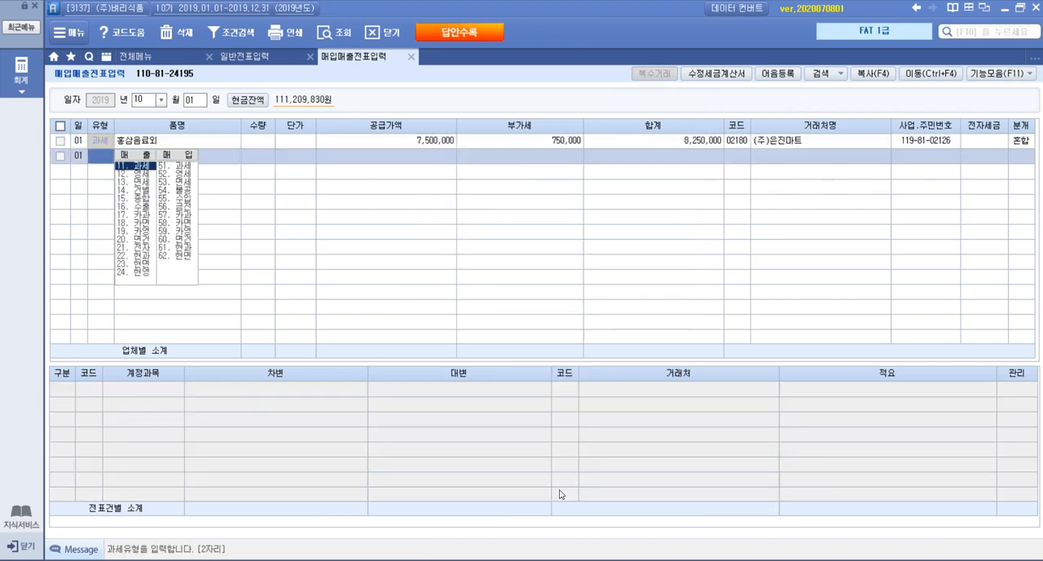
left_click(404, 141)
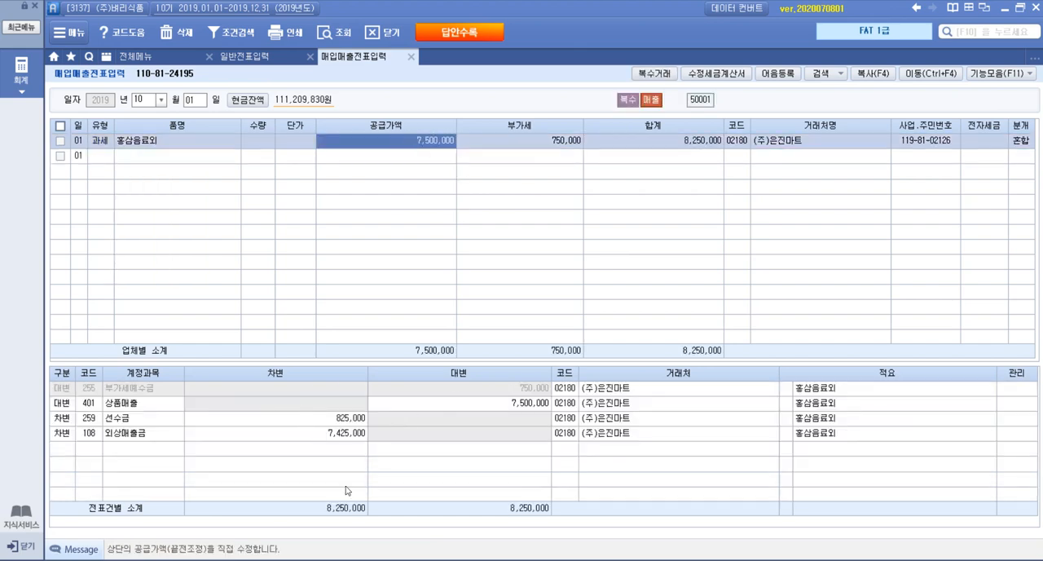
Switch to the problem PDF in Adobe Acrobat Reader, read the two 평가문제 tasks below the transaction statement, and return to the accounting program
key("alt+Tab")
left_click_drag(366, 471, 618, 472)
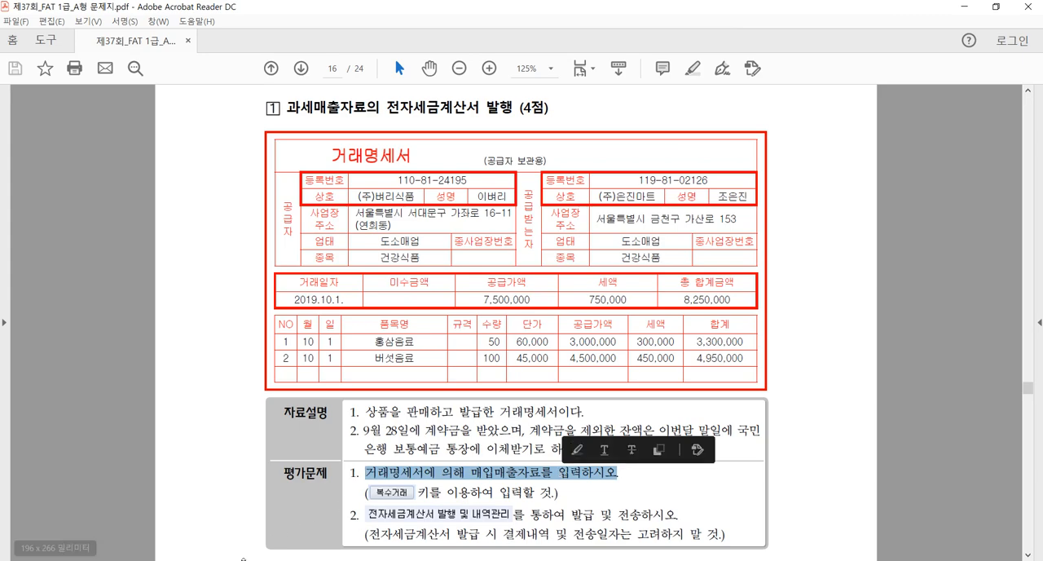
key("alt+Tab")
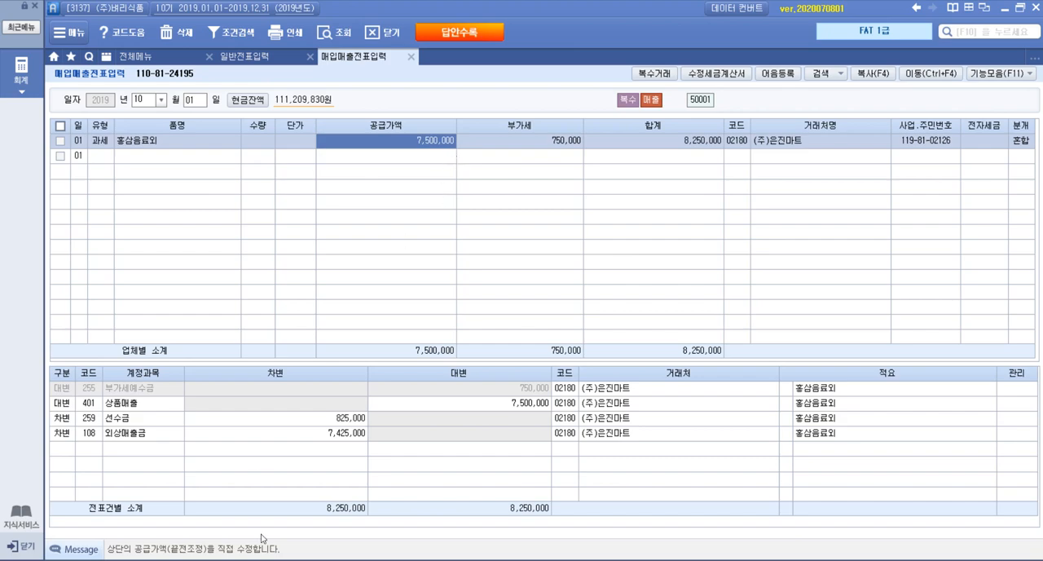
key("alt+Tab")
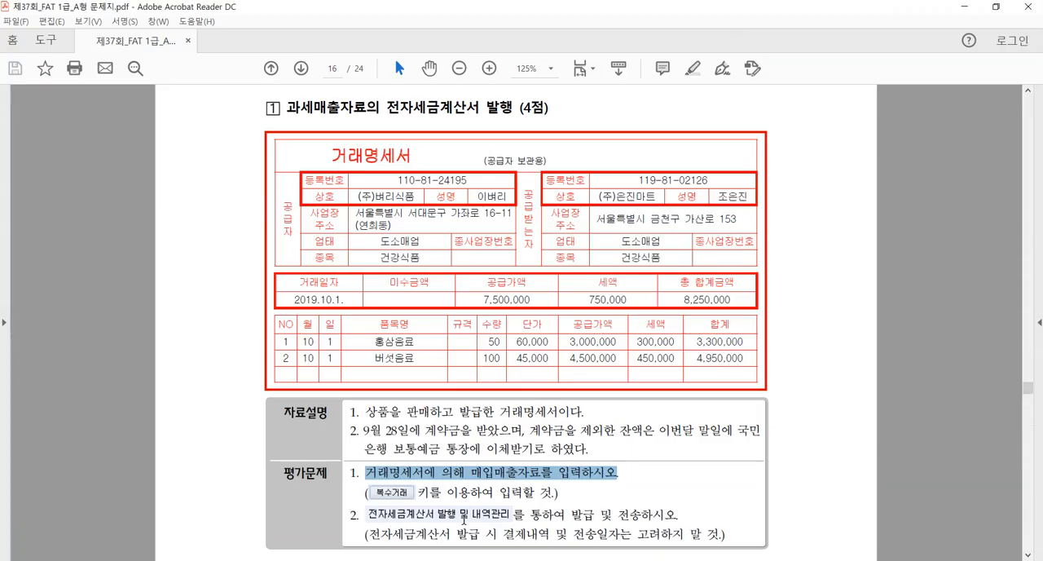
left_click_drag(370, 515, 510, 517)
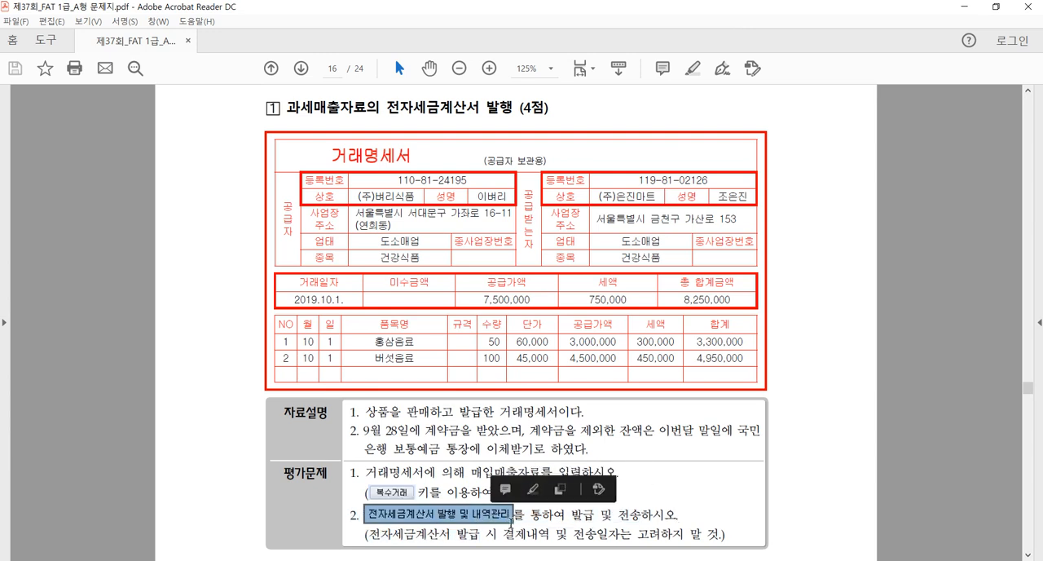
key("alt+Tab")
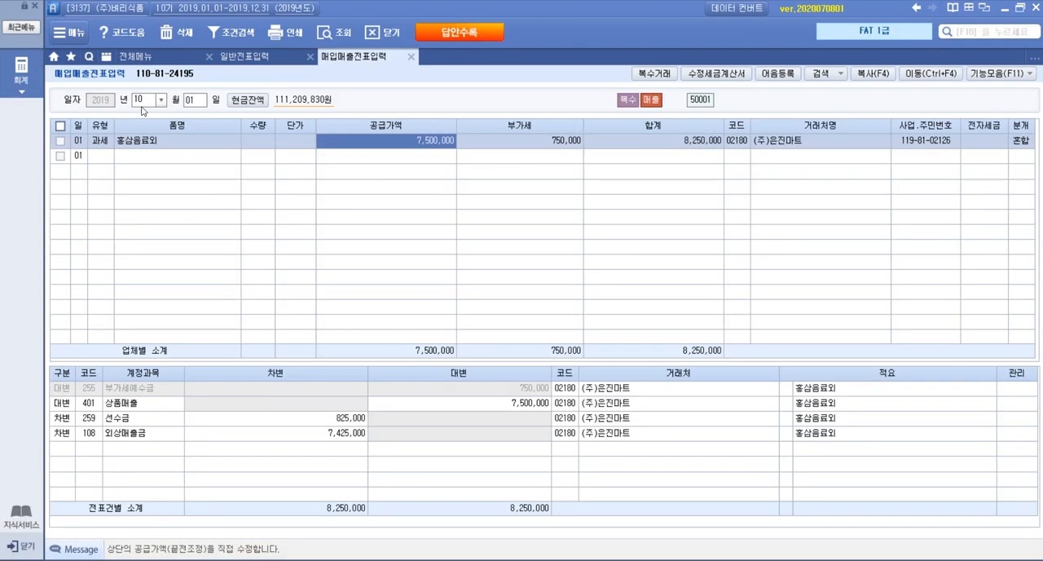
Open 전자세금계산서 발행 및 내역관리 and query the sales from October 1 to October 1, 2019 for all 거래처
left_click(135, 57)
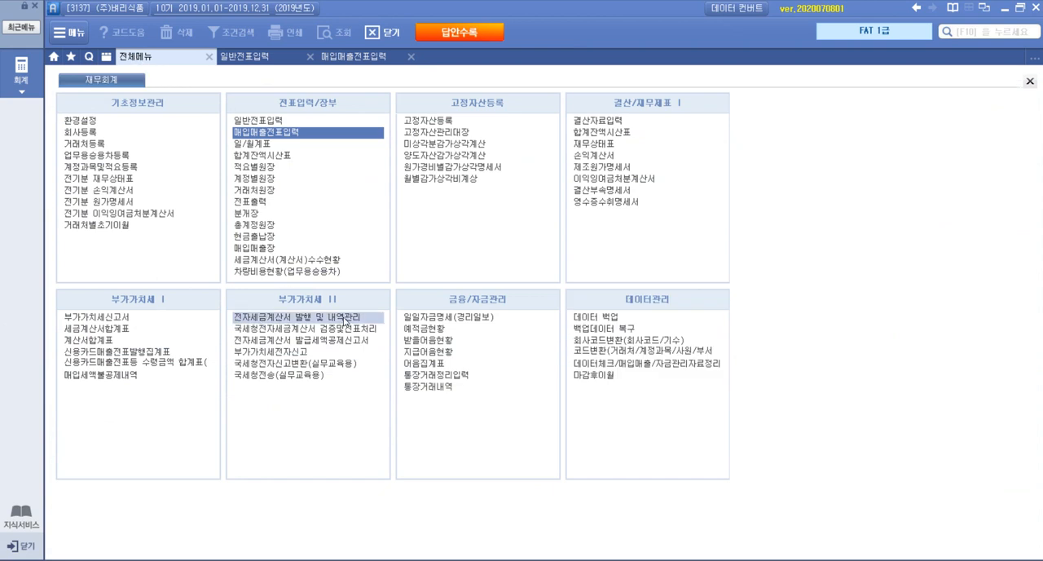
left_click(345, 317)
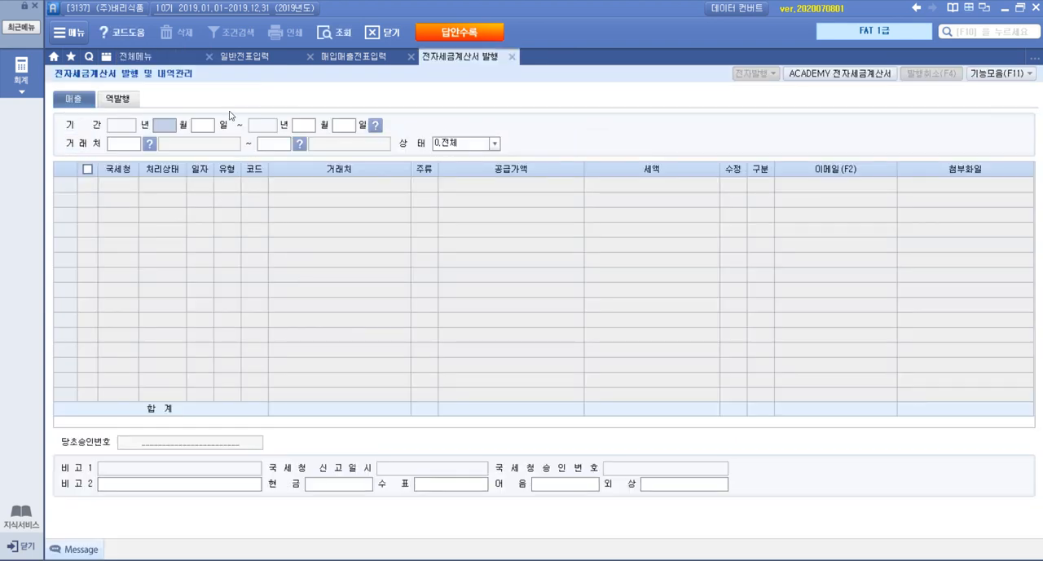
type("1001101")
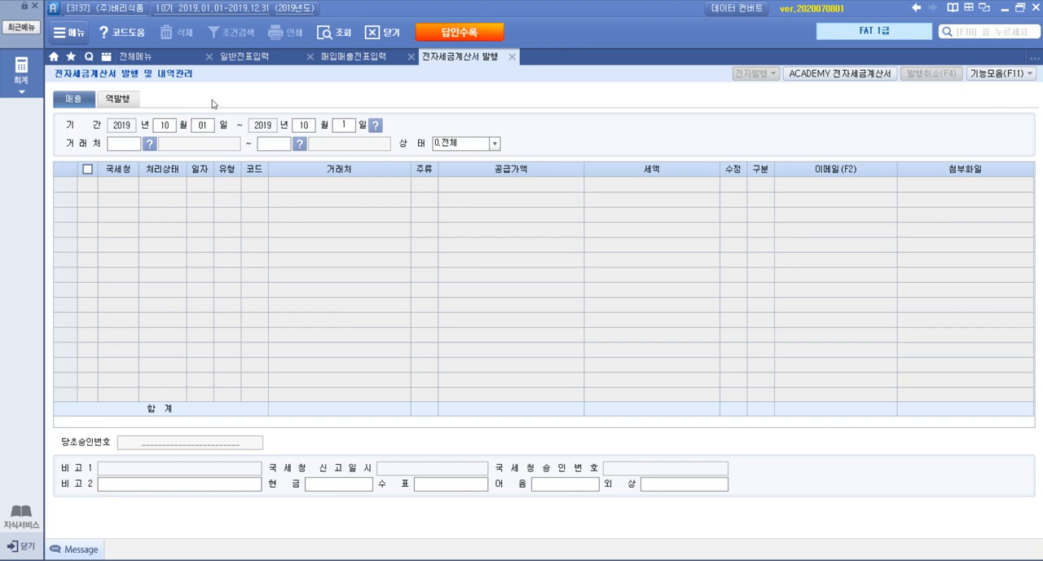
key("Return")
key("Return")
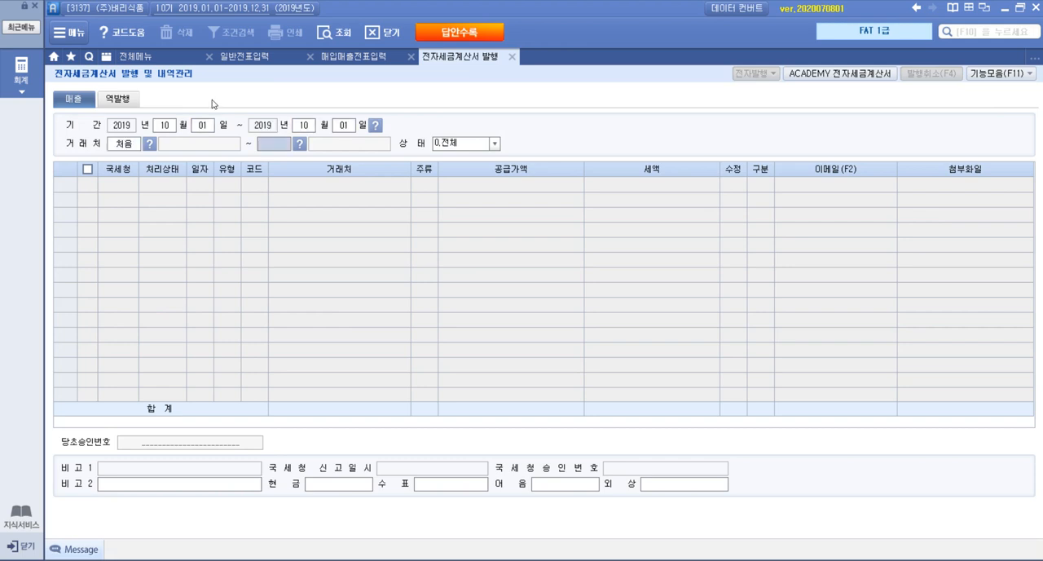
key("Return")
key("Return")
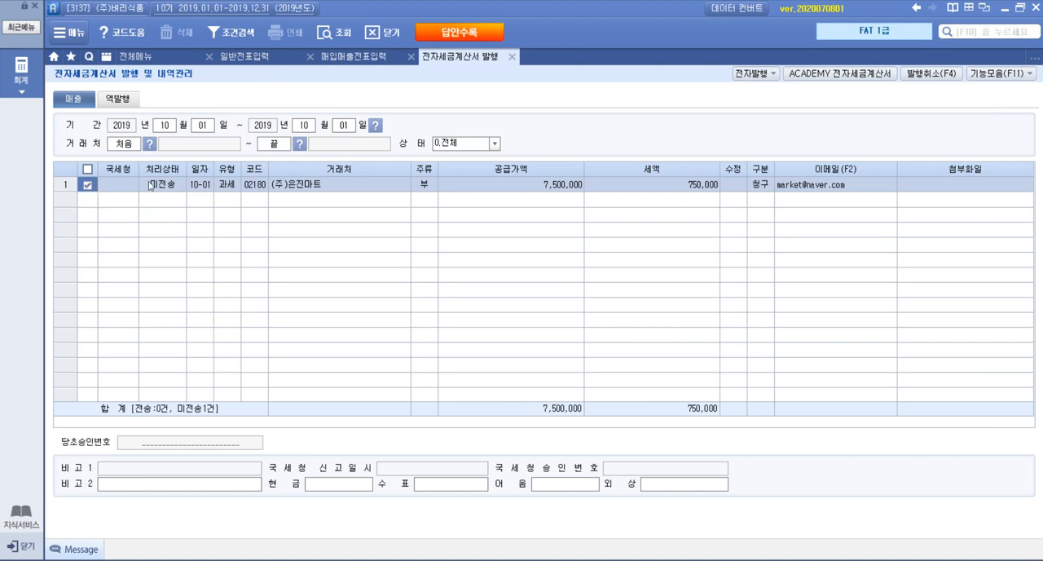
Issue the electronic tax invoice for the (주)은진마트 sale through 전자발행, accepting the prefilled login
left_click(748, 74)
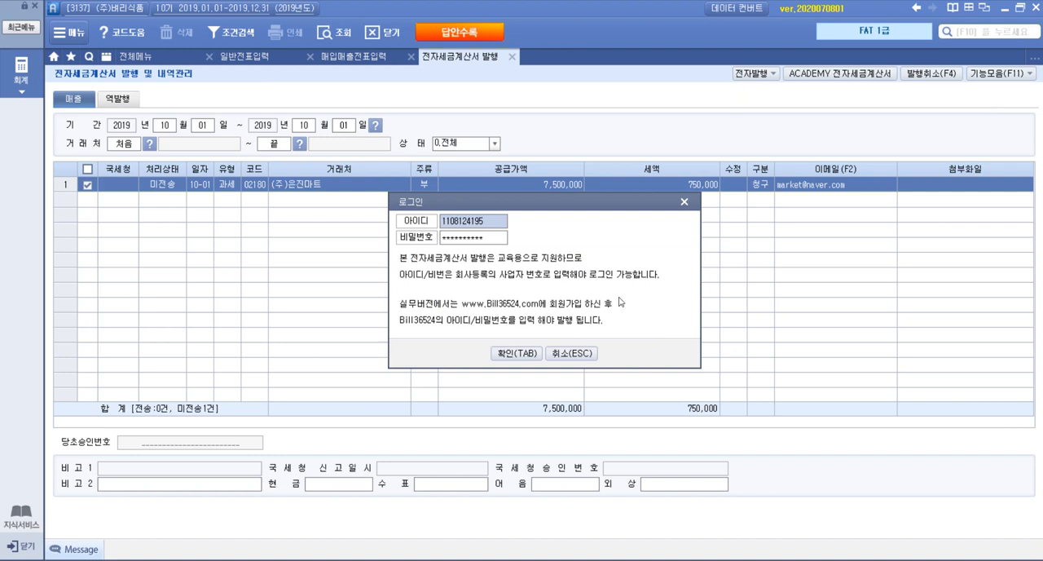
left_click(522, 353)
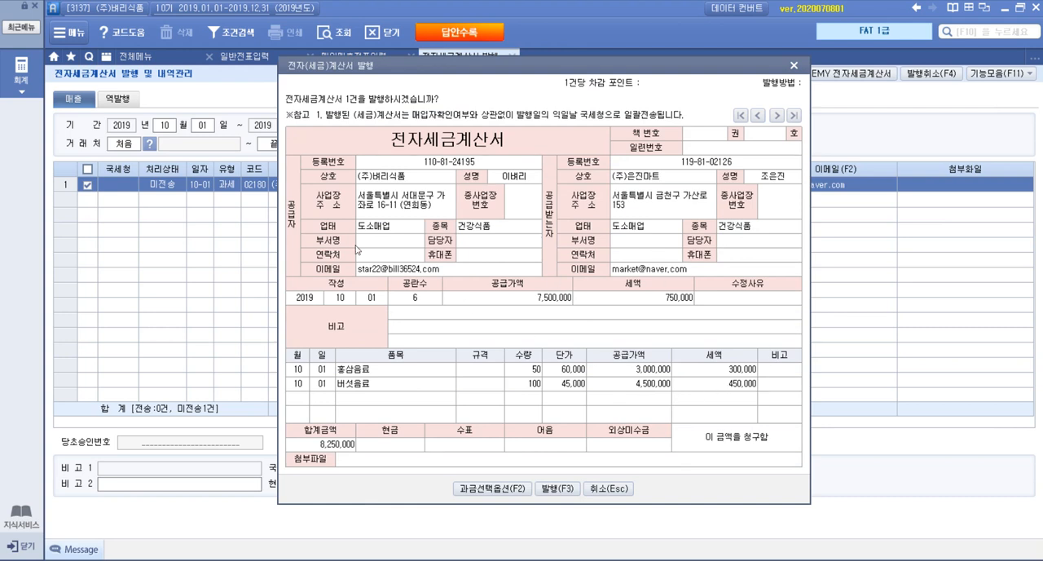
left_click(564, 489)
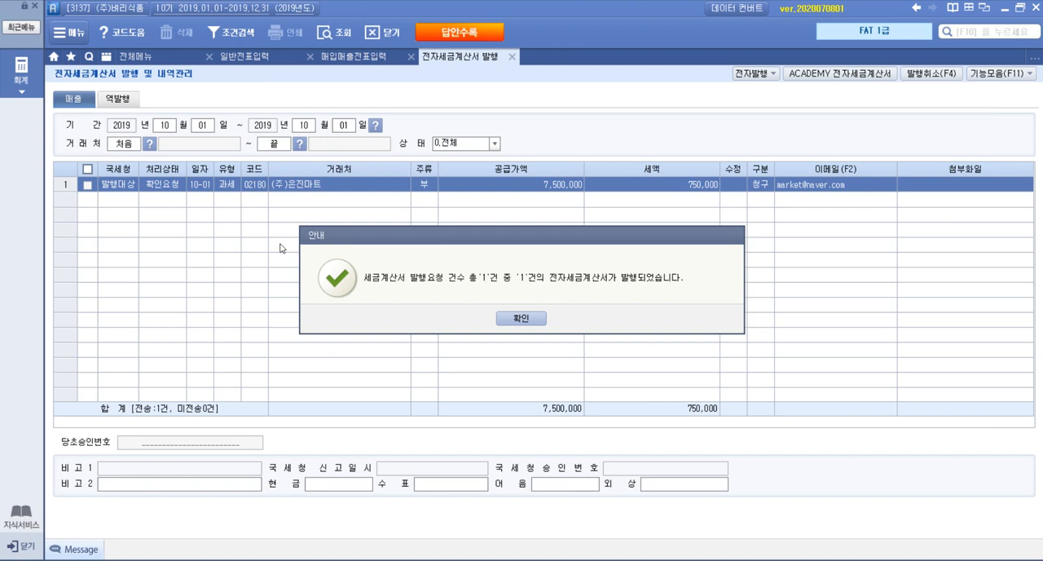
left_click(523, 325)
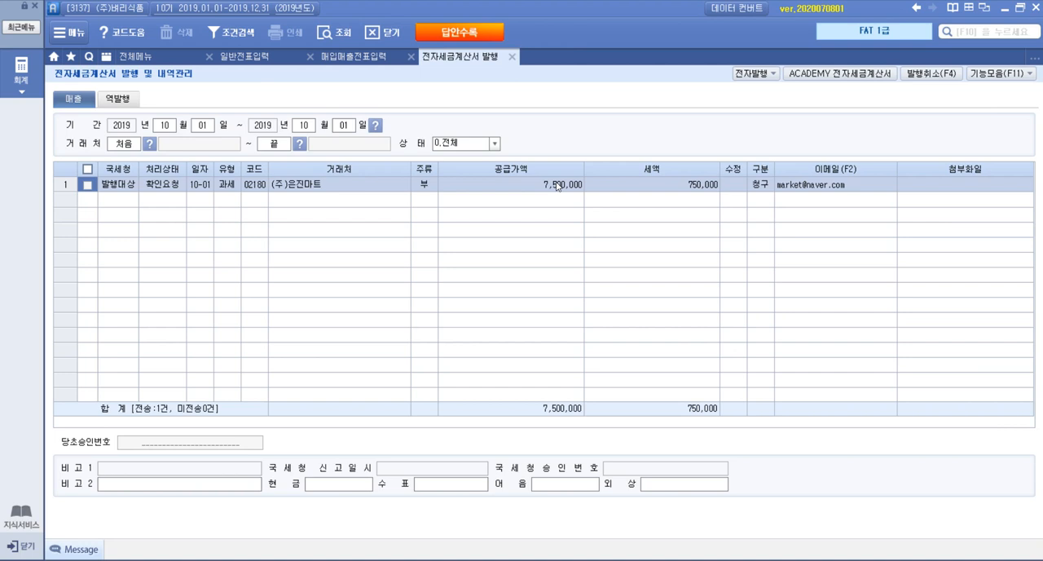
Log in to ACADEMY 전자세금계산서 with the prefilled account, retrieve the sales invoice to (주)은진마트, issue it, and close the site window
left_click(826, 75)
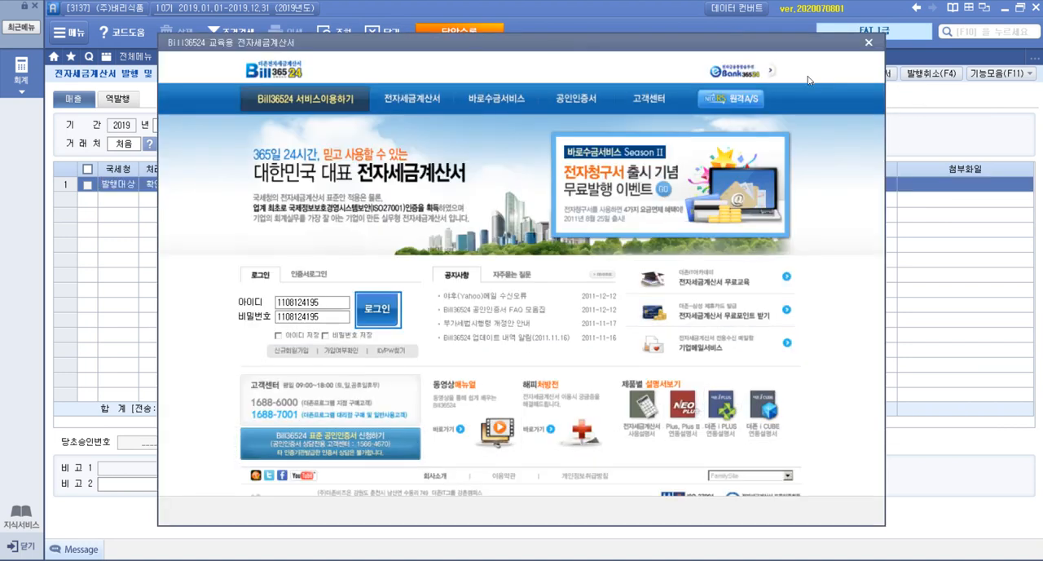
left_click(379, 309)
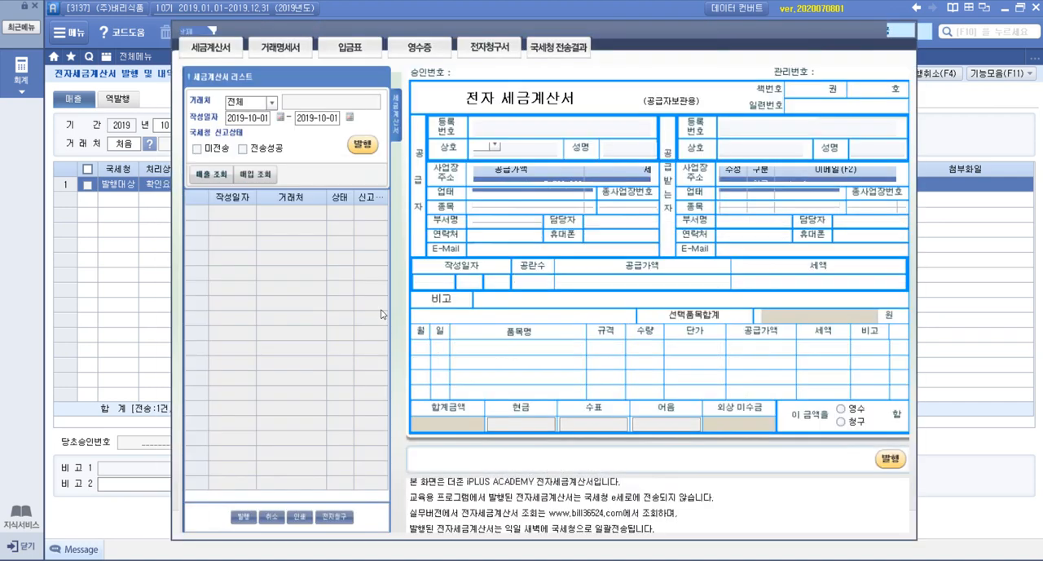
left_click(210, 174)
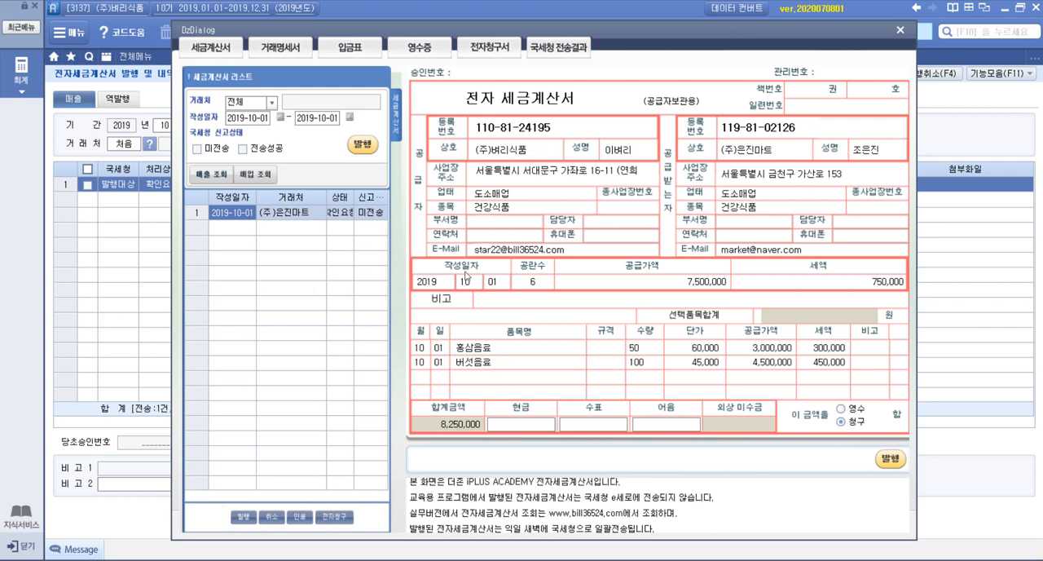
left_click(364, 144)
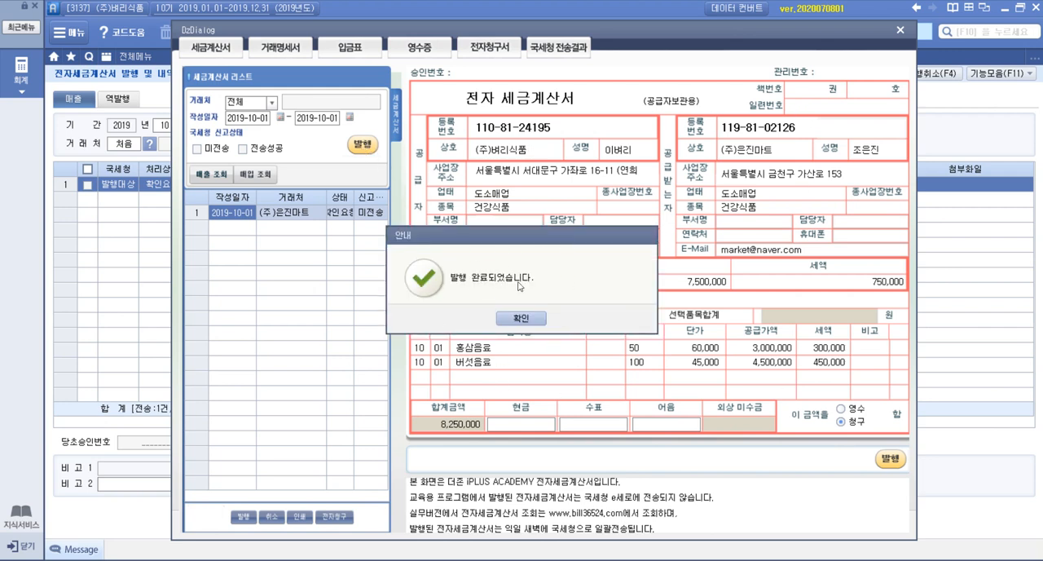
left_click(541, 320)
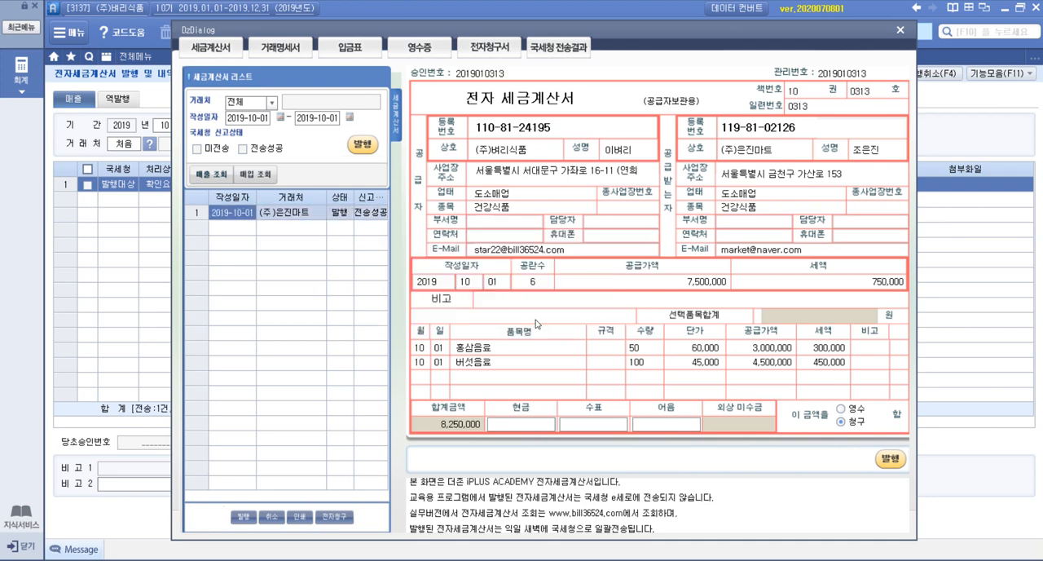
left_click(900, 32)
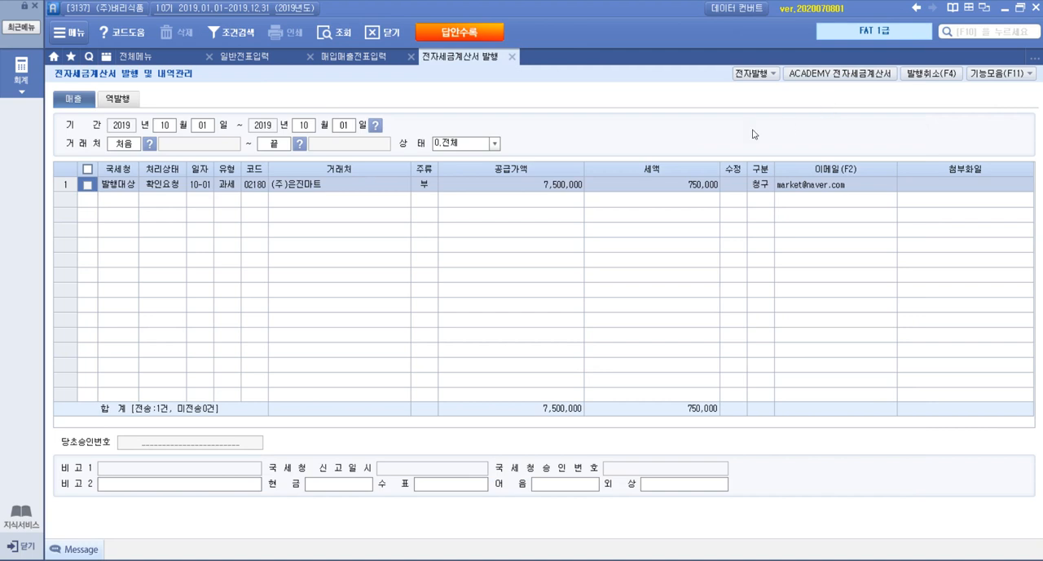
Review the October 1 sales entry in 매입매출전표입력 and return to 전자세금계산서 발행 및 내역관리
left_click(374, 58)
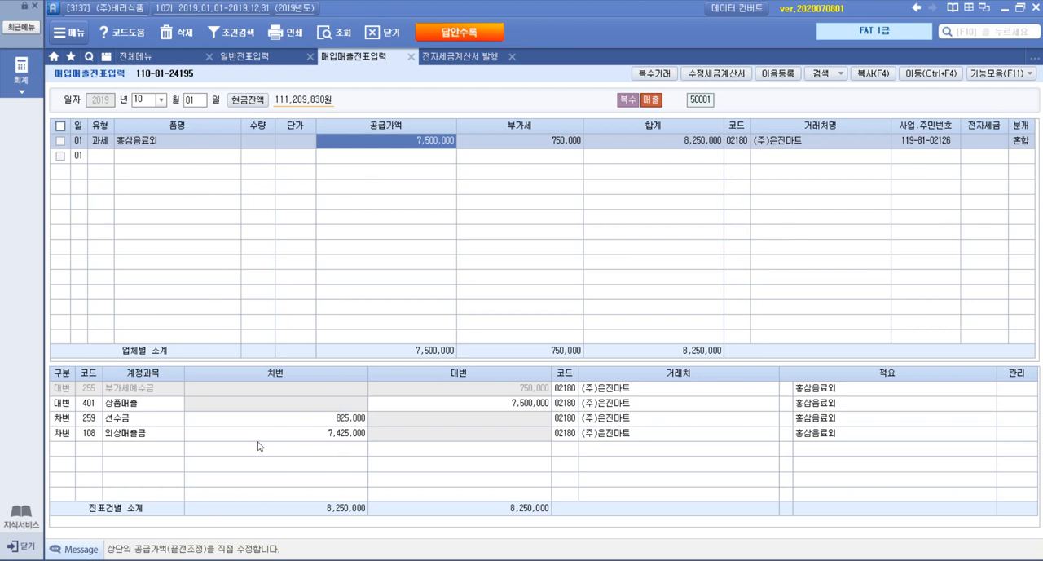
left_click(471, 60)
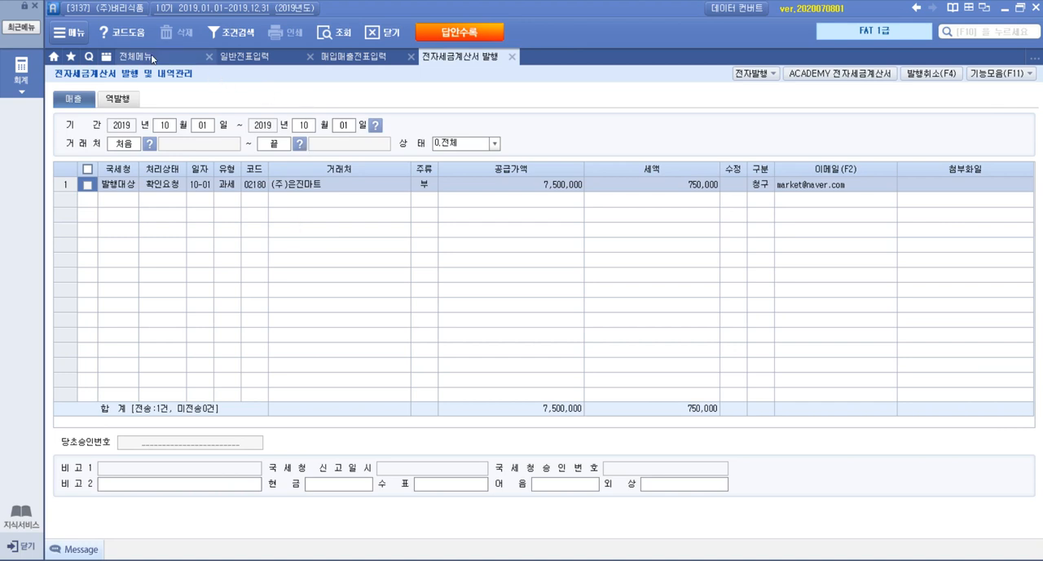
Return to 매입매출전표입력, switch to the exam PDF, and examine the card slip and 자료설명 of purchase transaction 2
left_click(336, 58)
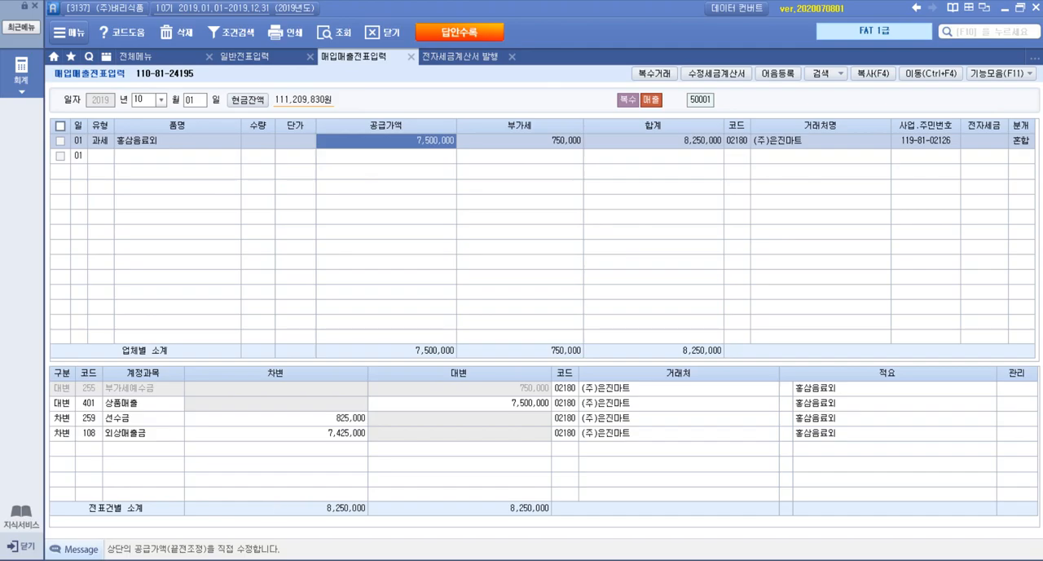
key("alt+Tab")
scroll(482, 399, "down", 10)
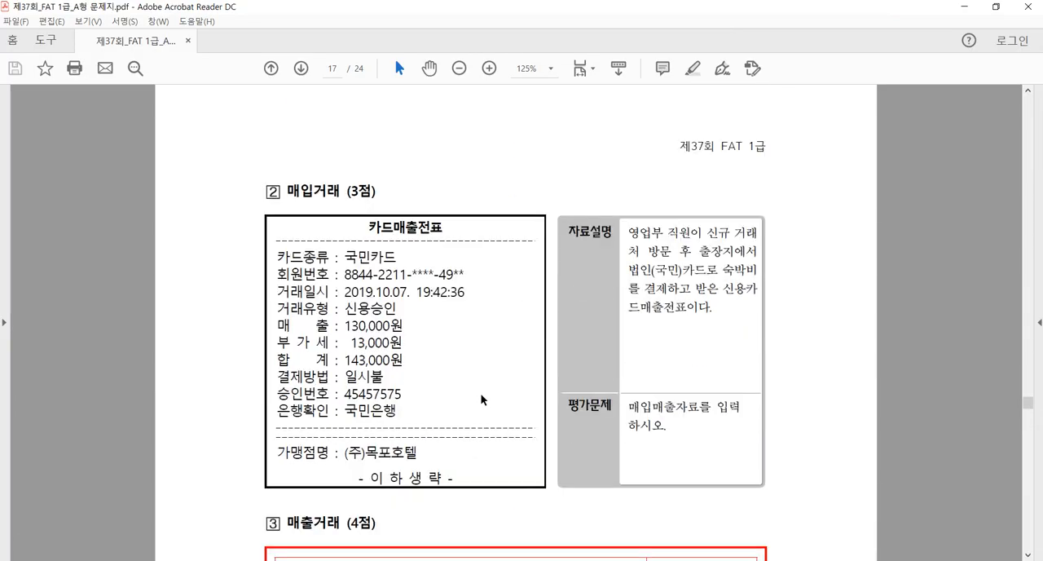
scroll(482, 399, "down", 1)
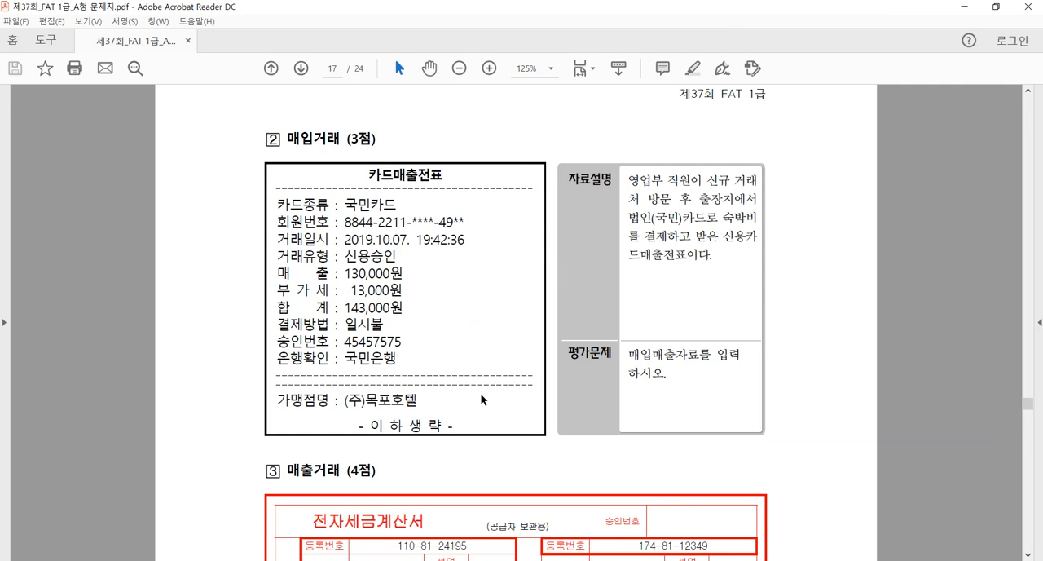
left_click_drag(289, 140, 310, 143)
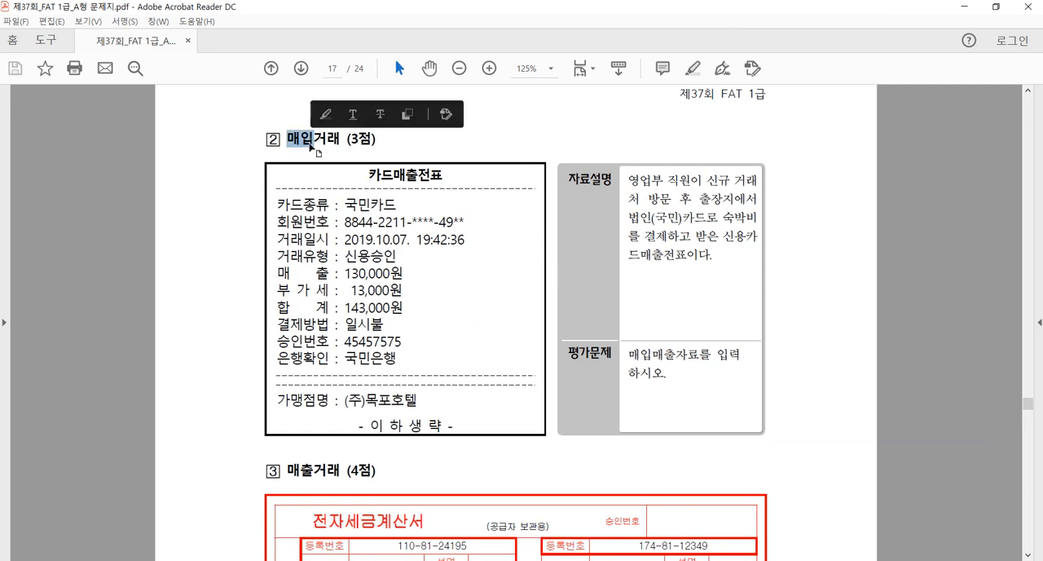
left_click(361, 178)
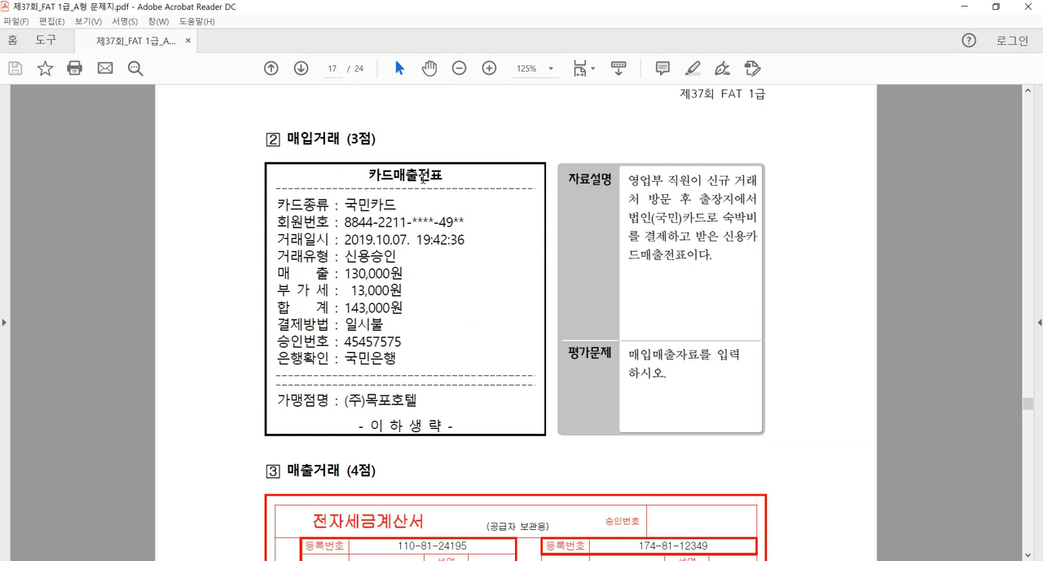
left_click_drag(409, 240, 377, 242)
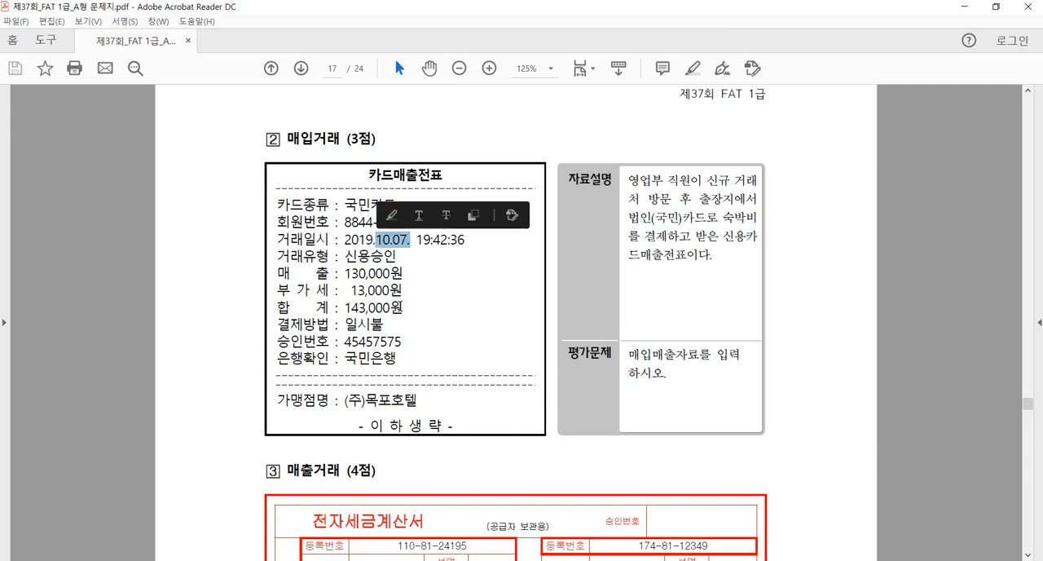
left_click_drag(405, 291, 342, 299)
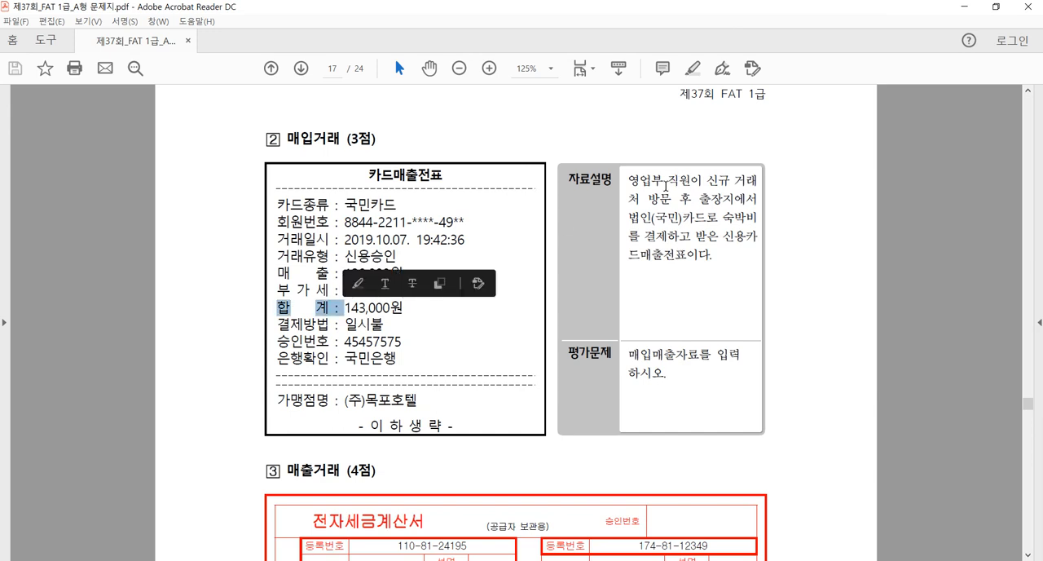
left_click(635, 180)
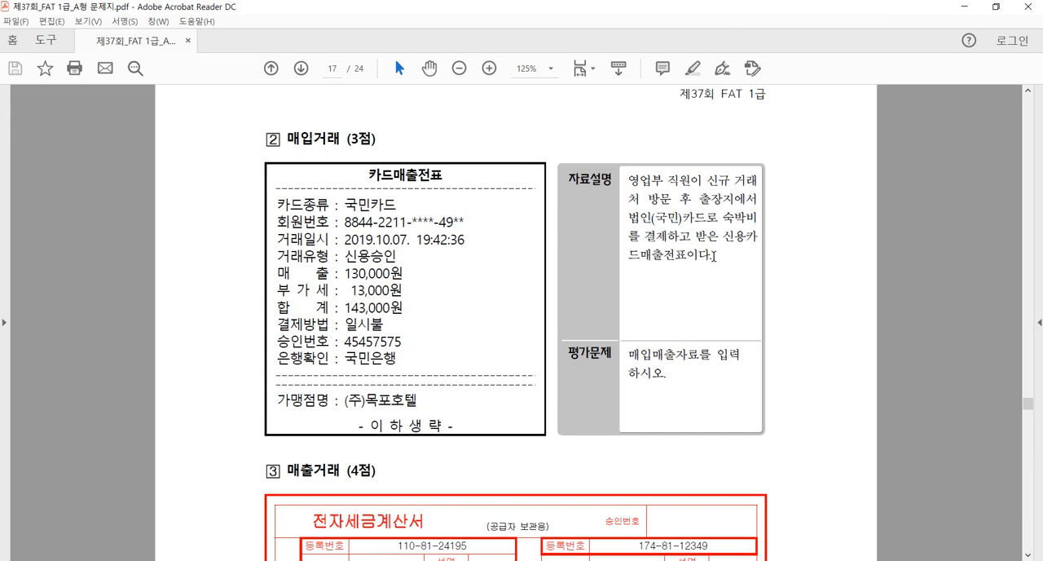
left_click_drag(287, 138, 310, 140)
left_click_drag(362, 172, 392, 176)
left_click(351, 287)
left_click_drag(350, 287, 402, 287)
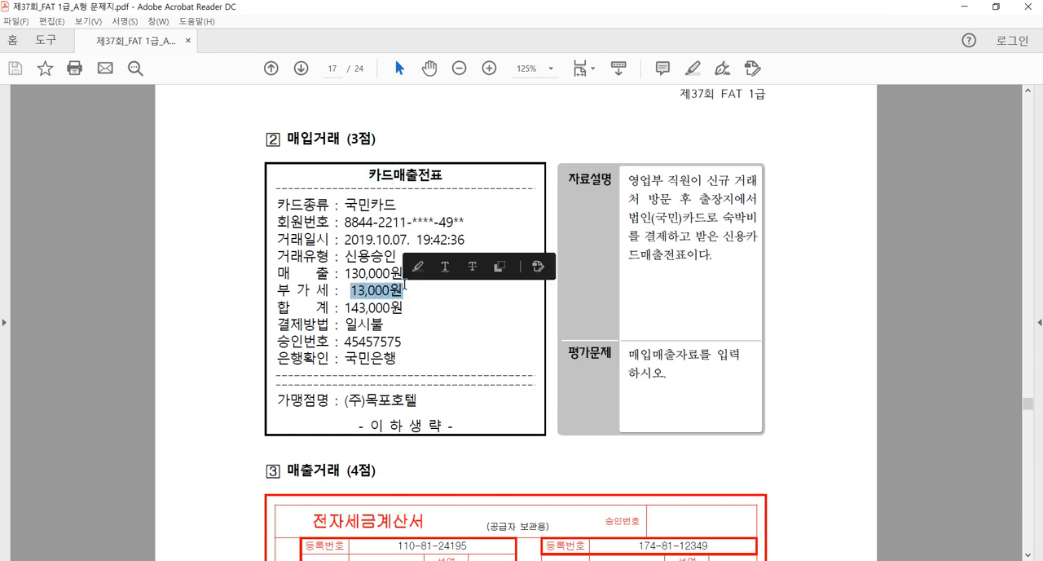
left_click(459, 328)
Switch back to the accounting program and start an October 7 entry in 매입매출전표입력 with the purchase type 57. 카과
left_click(221, 560)
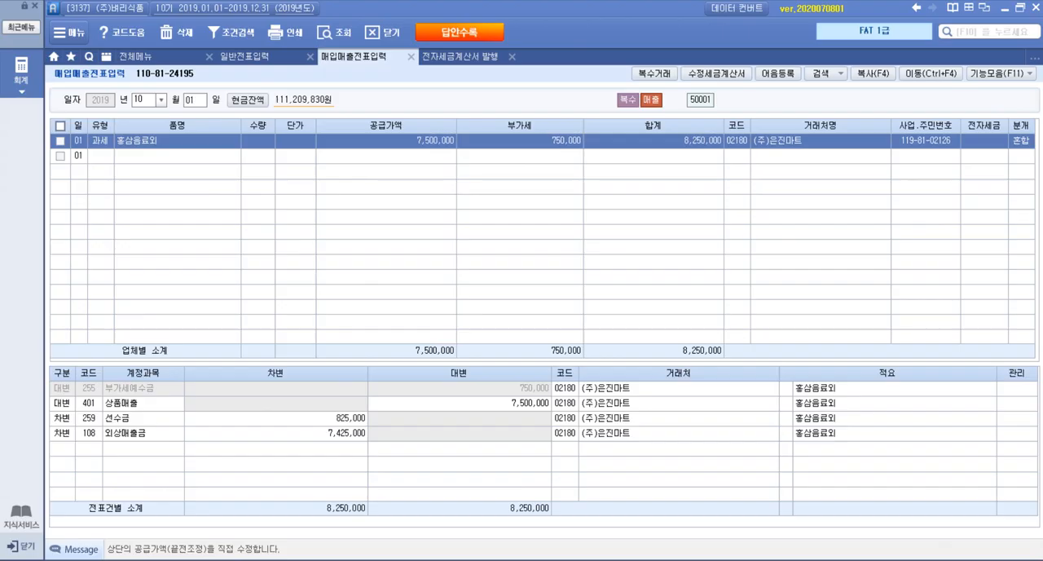
left_click(204, 104)
type("07")
key("Return")
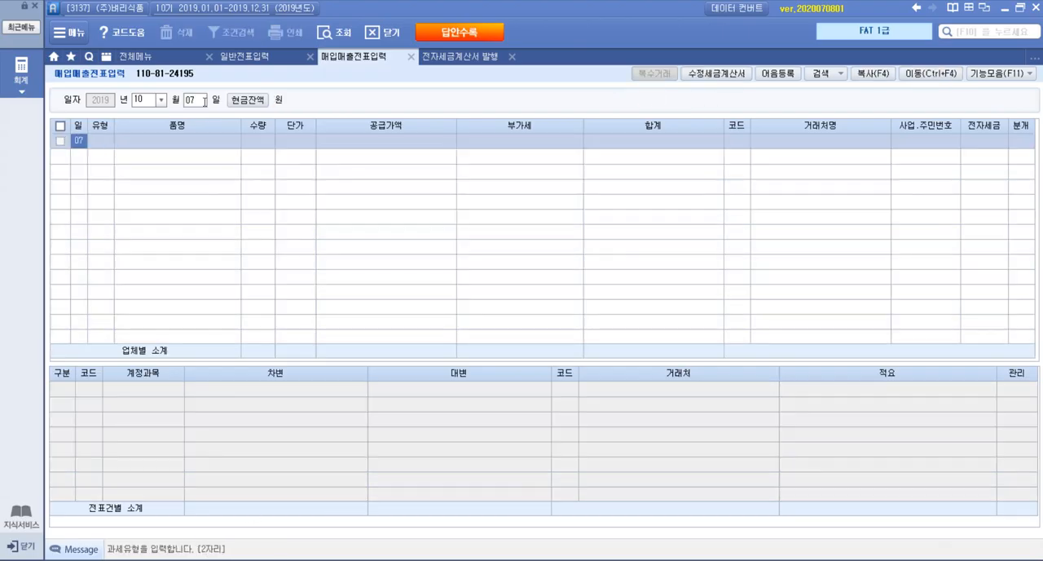
key("Return")
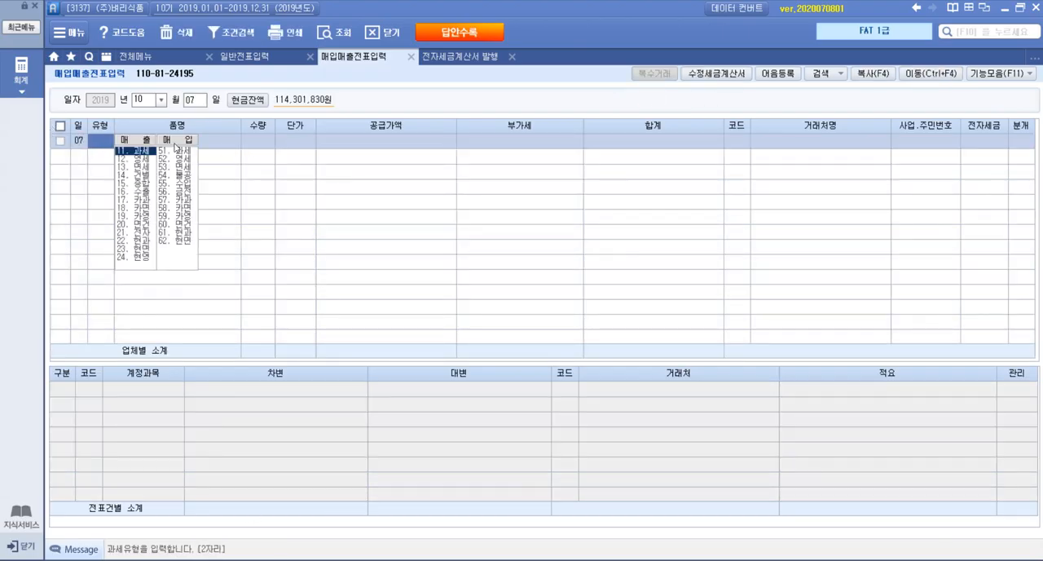
left_click(188, 200)
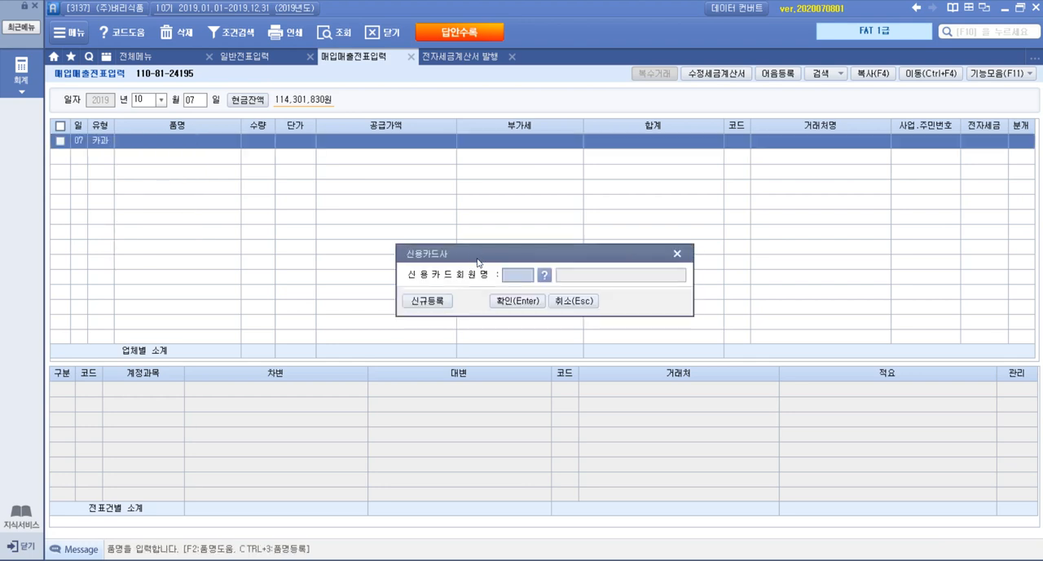
Look up 국민카드 as the credit card company for the October 7 purchase and confirm it
left_click(545, 275)
double_click(447, 210)
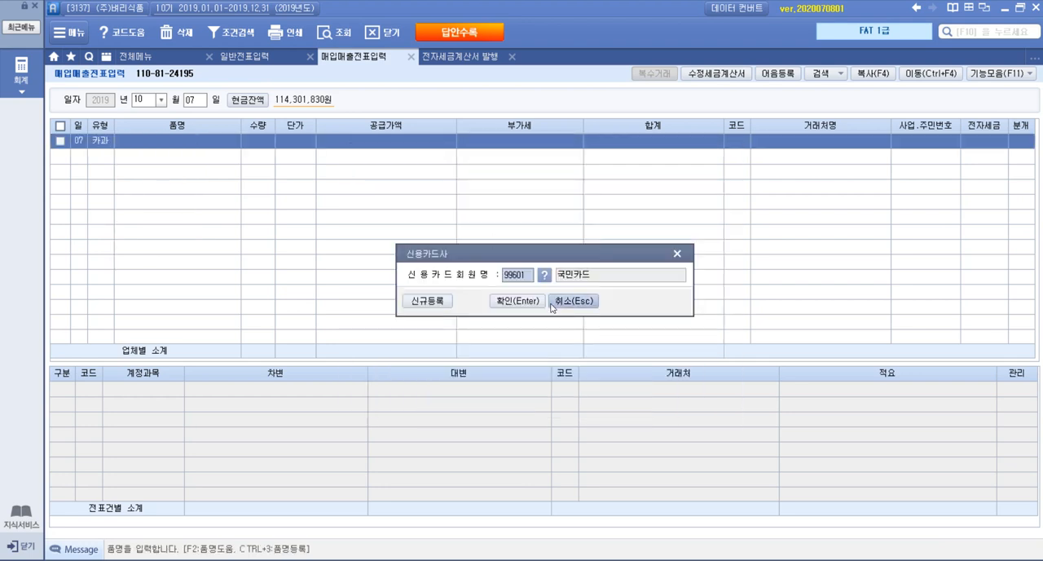
left_click(534, 301)
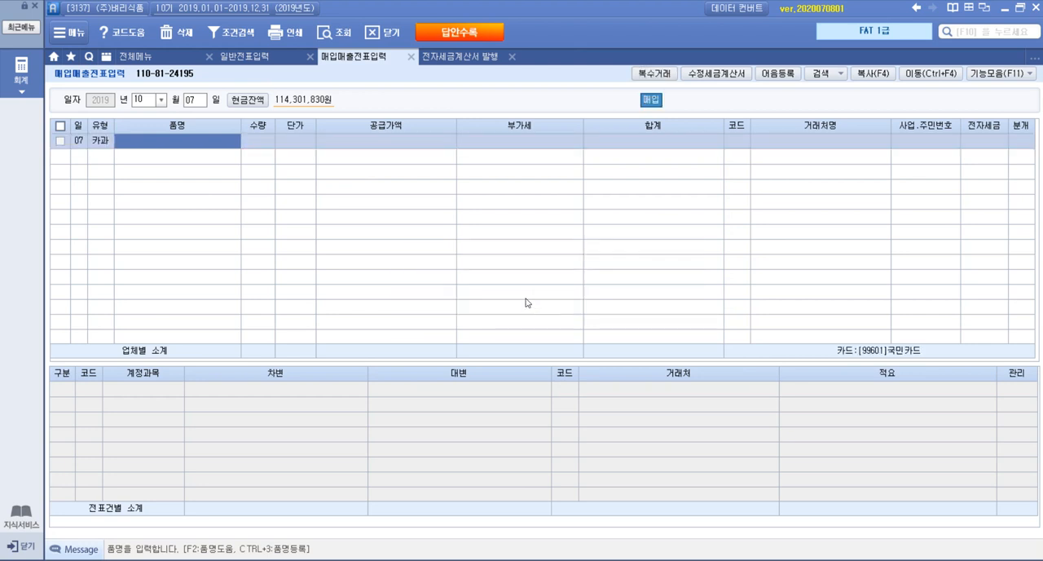
Check the expense item in the exam PDF and enter 숙박비 as the 품명, leaving 수량 and 단가 blank
key("alt+Tab")
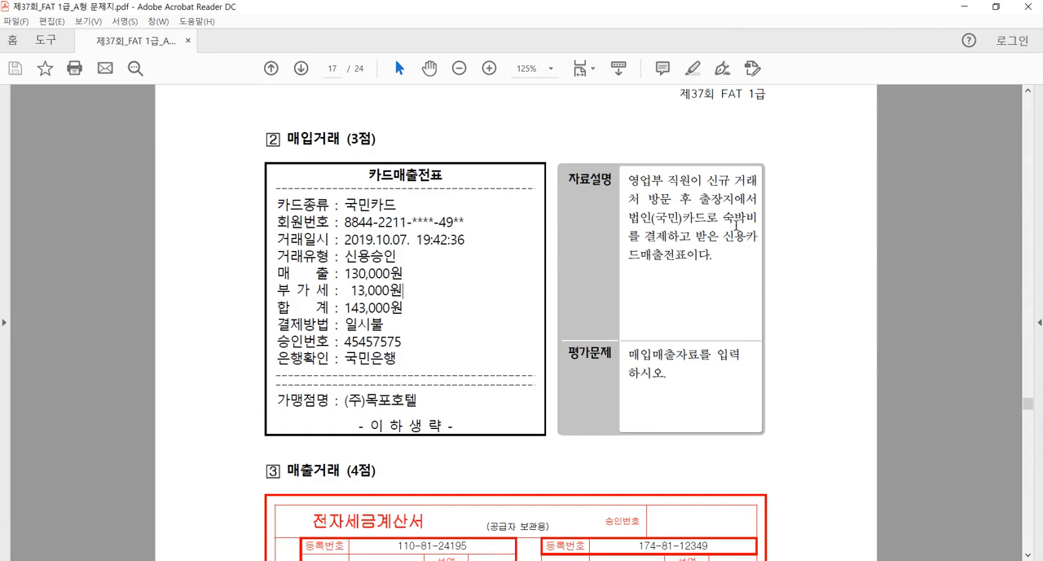
key("alt+Tab")
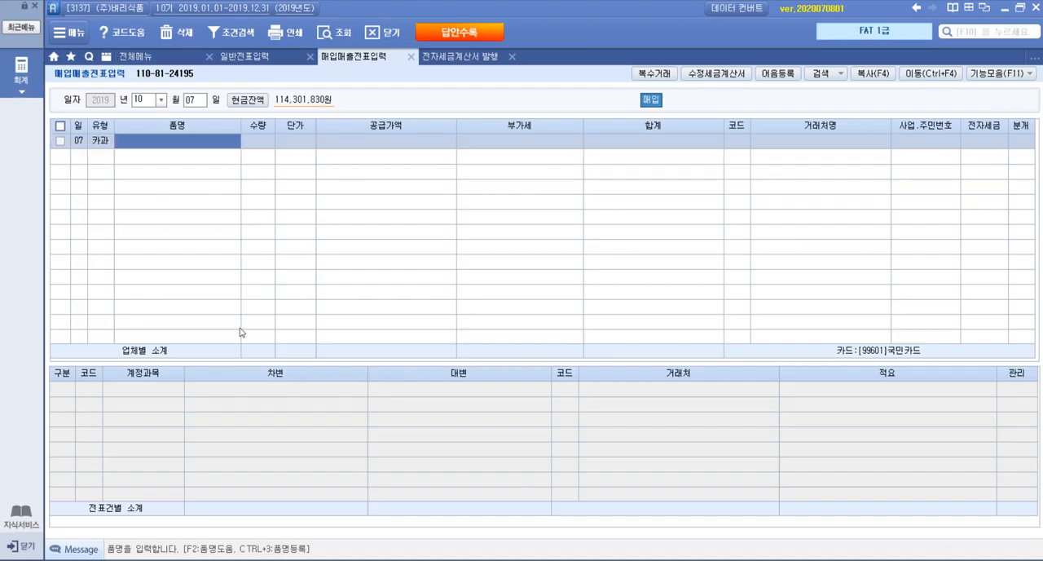
type("숙박비")
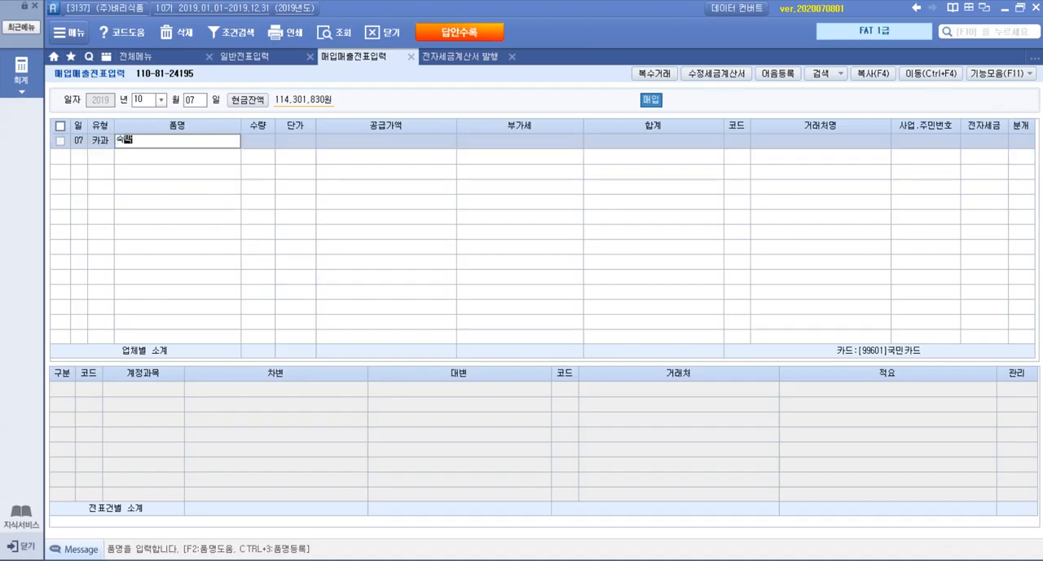
key("Return")
key("Return")
key("Return")
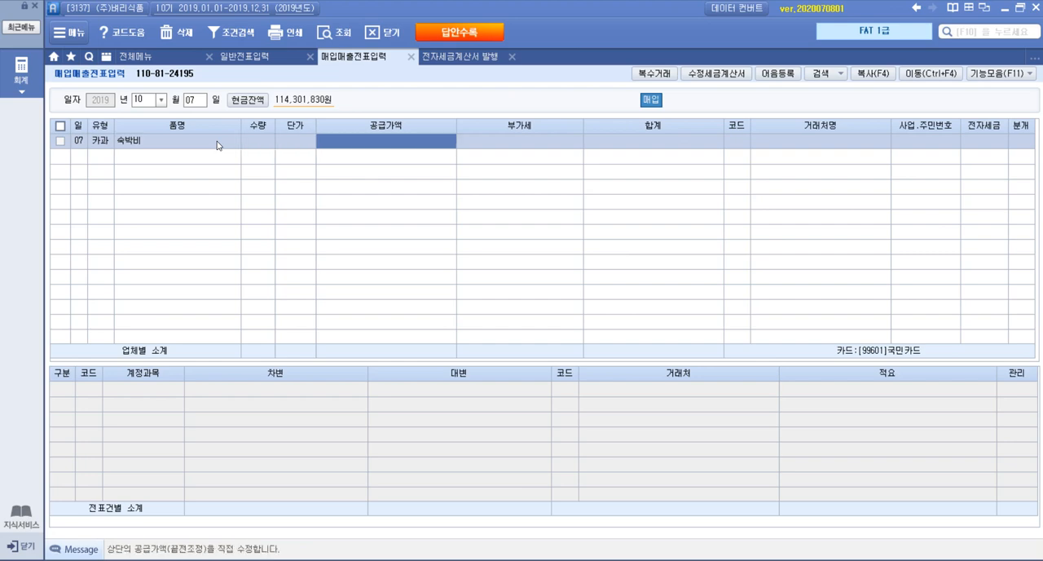
Check the card slip's total in the exam PDF and enter 143,000 as the 공급가액 of the 숙박비 purchase
key("alt+Tab")
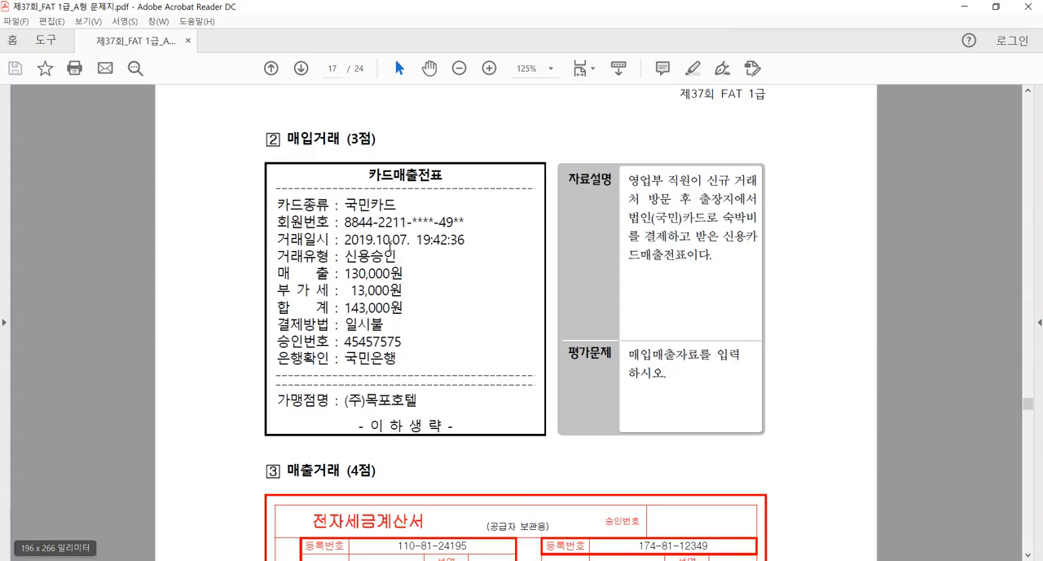
left_click_drag(404, 308, 347, 312)
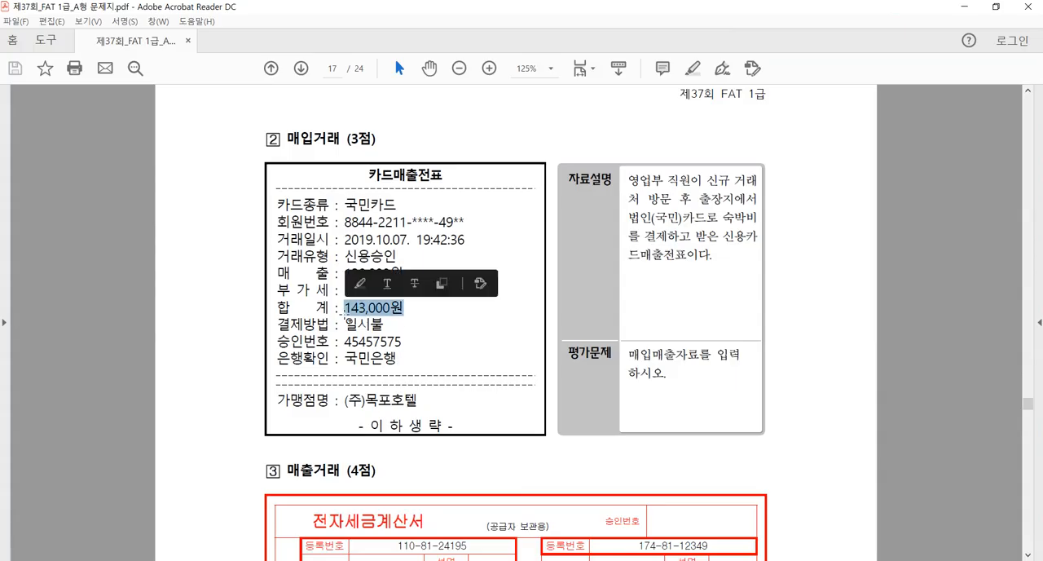
left_click(361, 340)
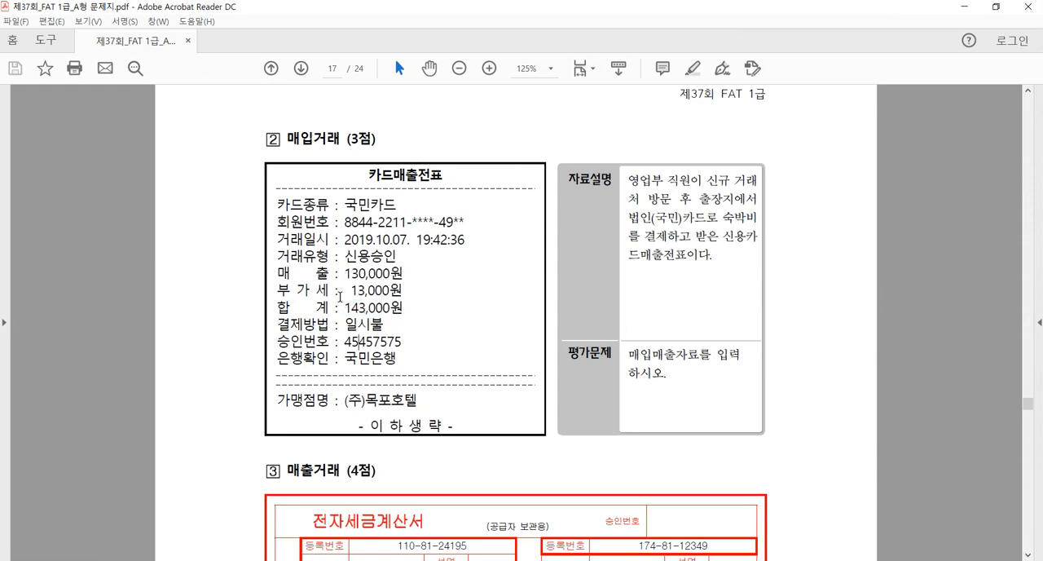
key("alt+Tab")
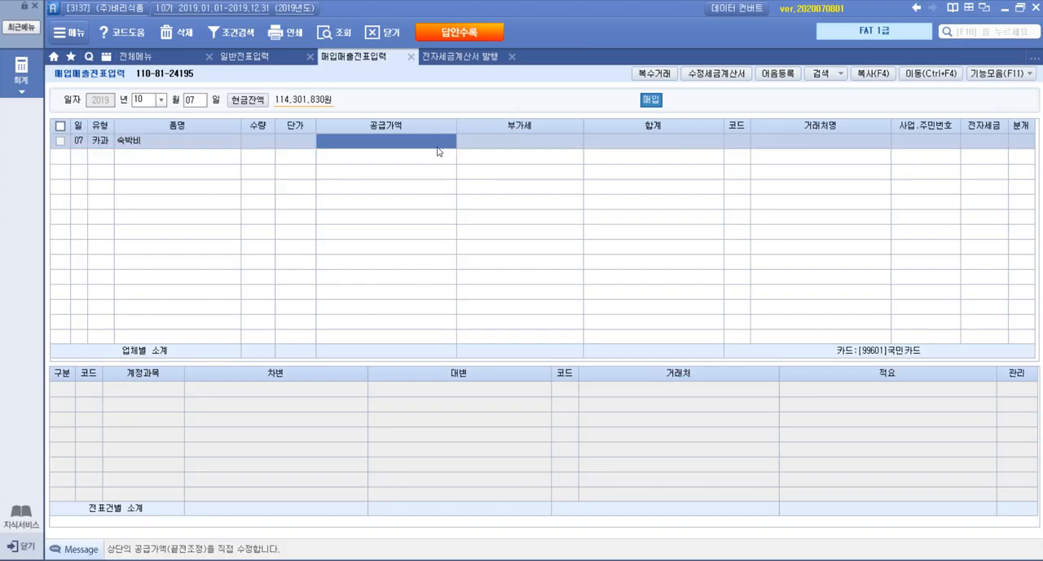
type("143,00")
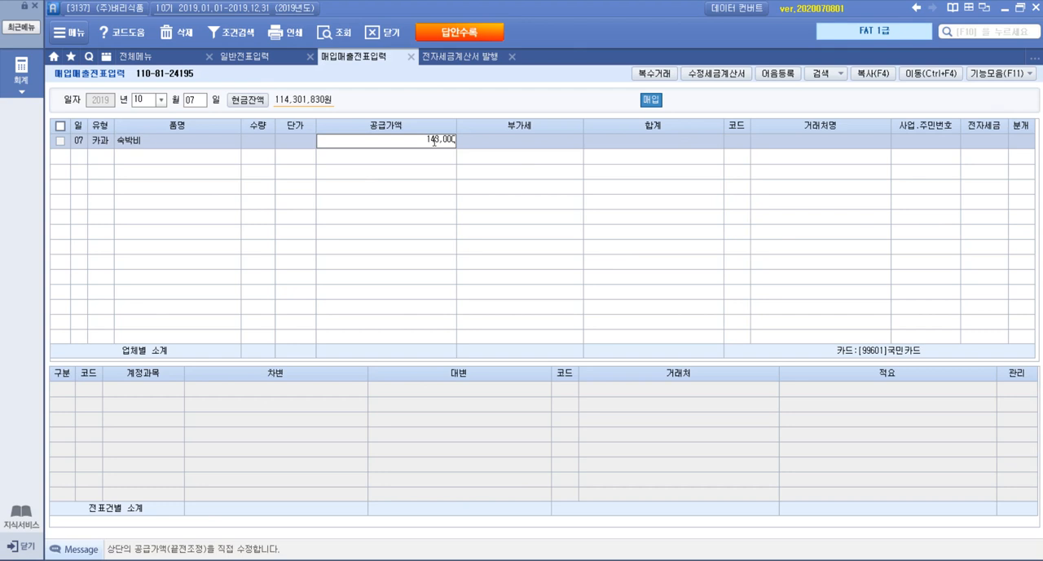
type("0")
key("Return")
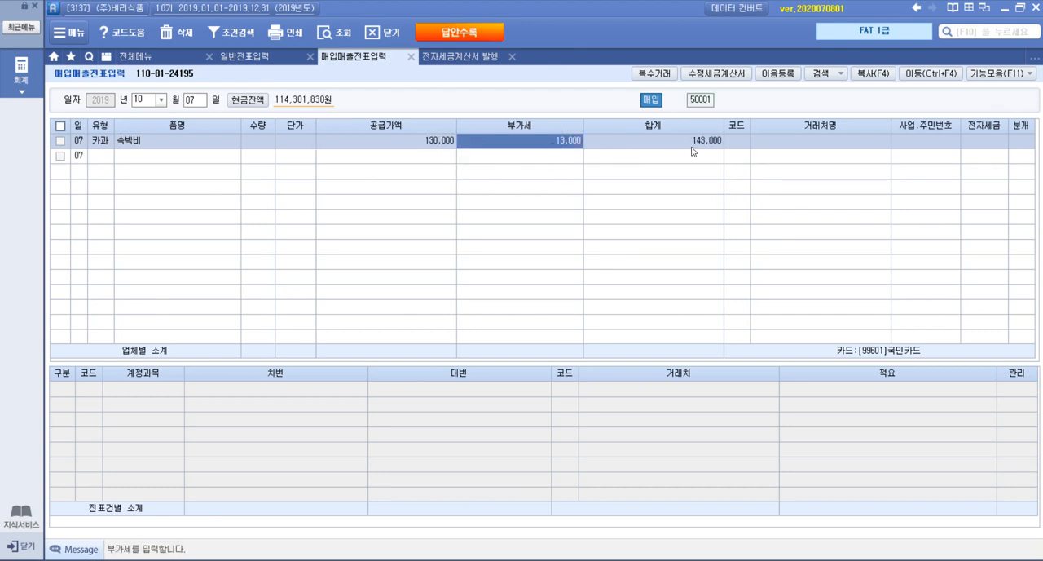
Check the merchant name in the exam PDF, search the 거래처 codes for 목포, and assign (주)목포호텔 to the purchase
left_click(733, 136)
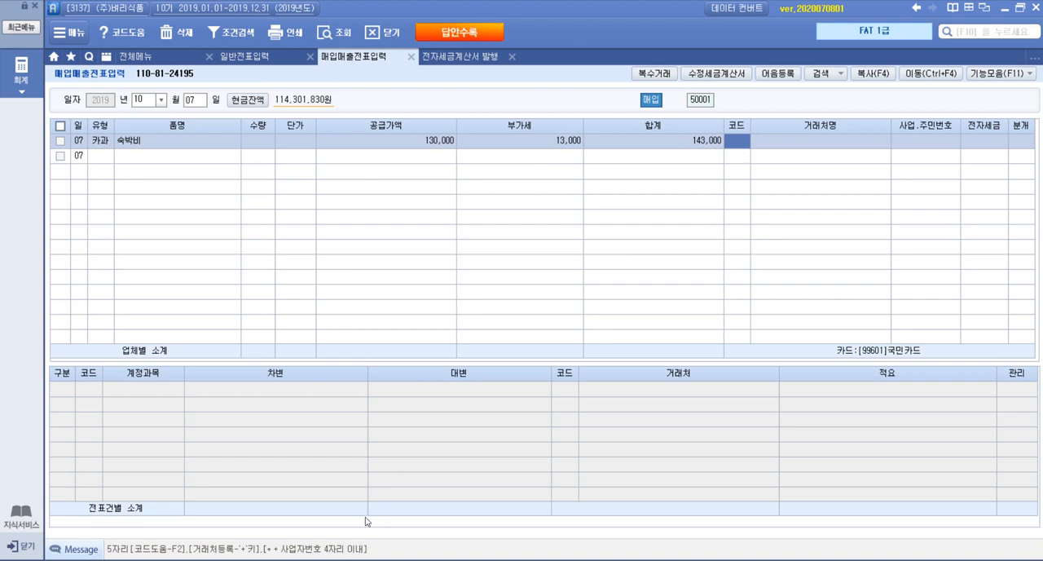
key("alt+Tab")
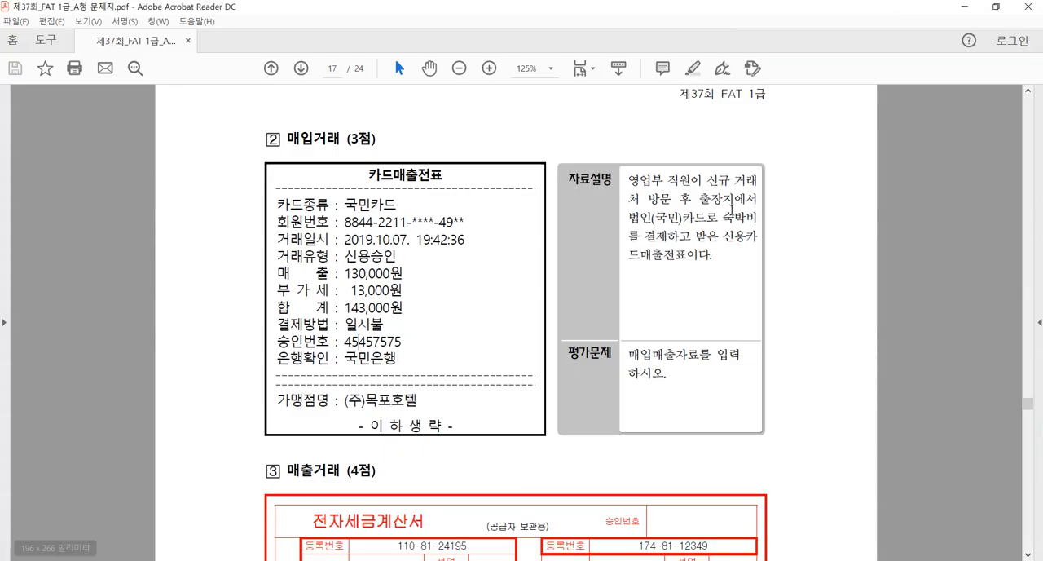
left_click_drag(419, 399, 343, 403)
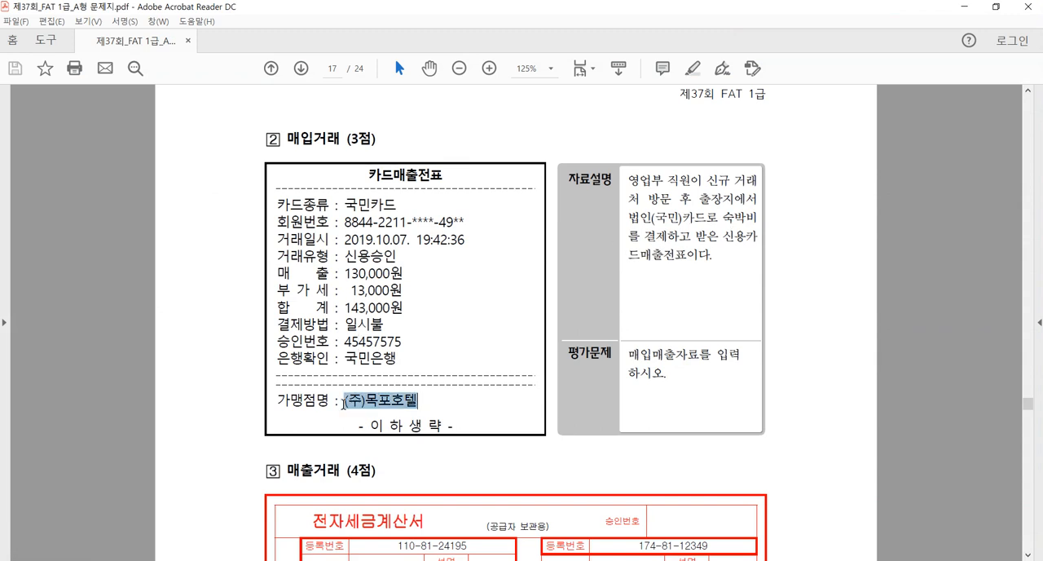
key("alt+Tab")
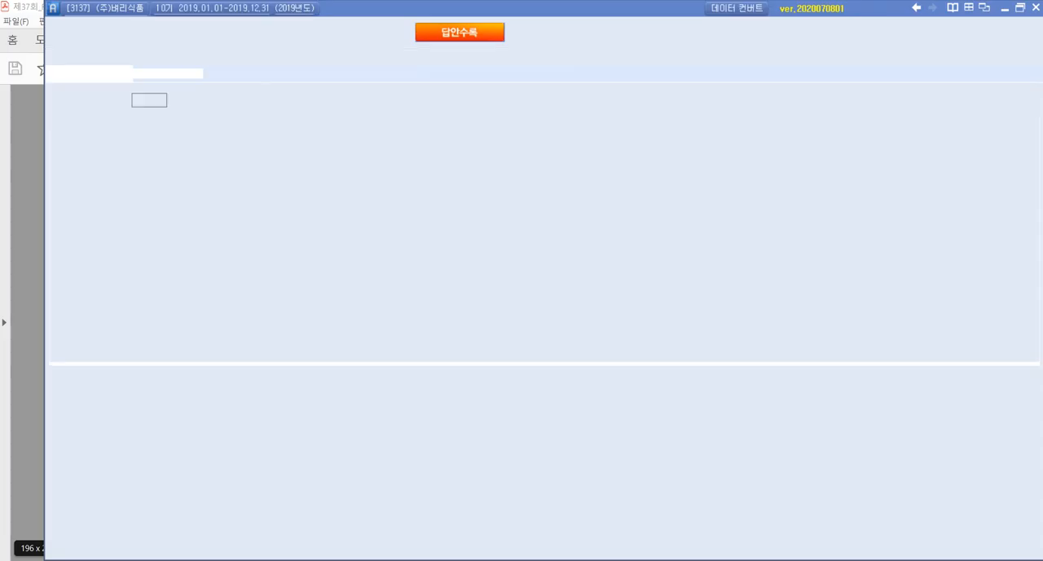
key("F2")
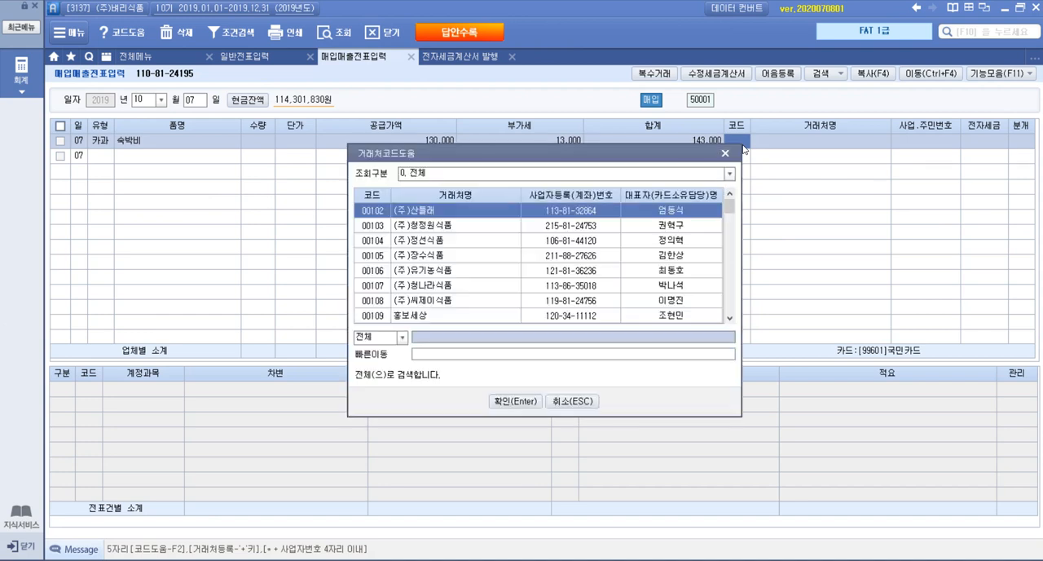
type("목포")
key("Return")
key("Return")
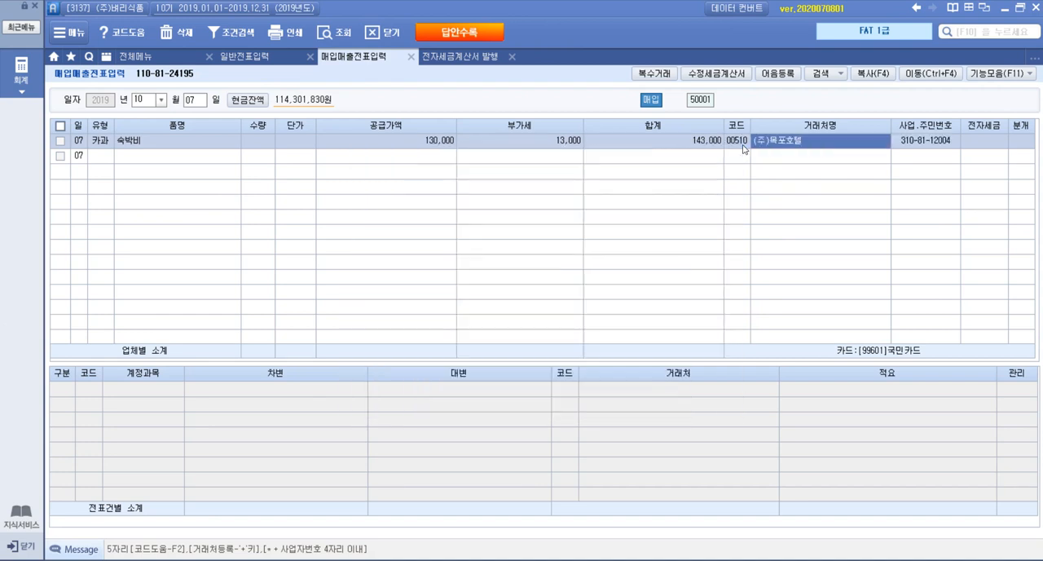
Set the 분개 type of the 숙박비 purchase to 4:카드
left_click(1020, 144)
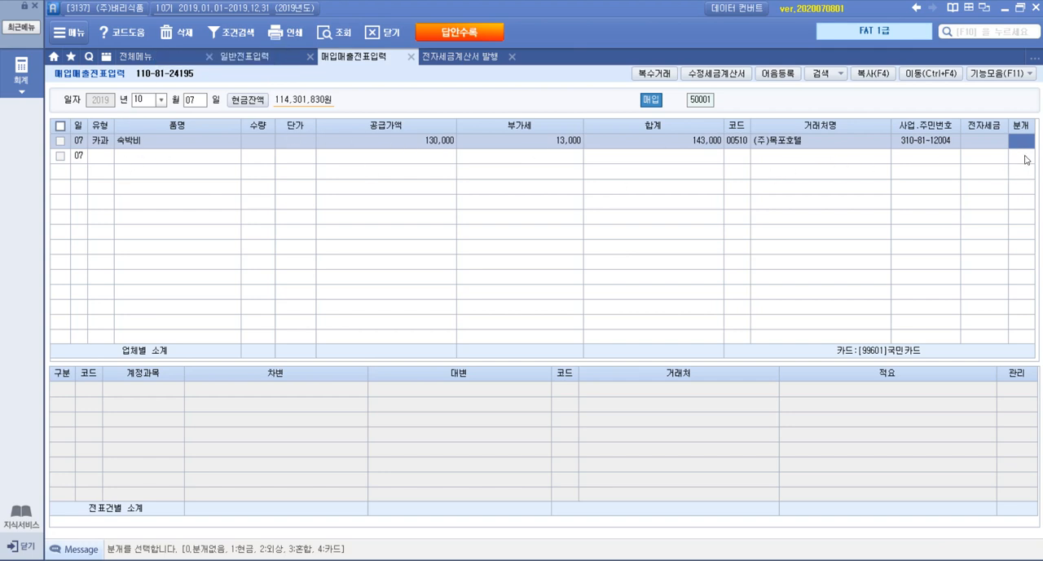
type("4")
key("Return")
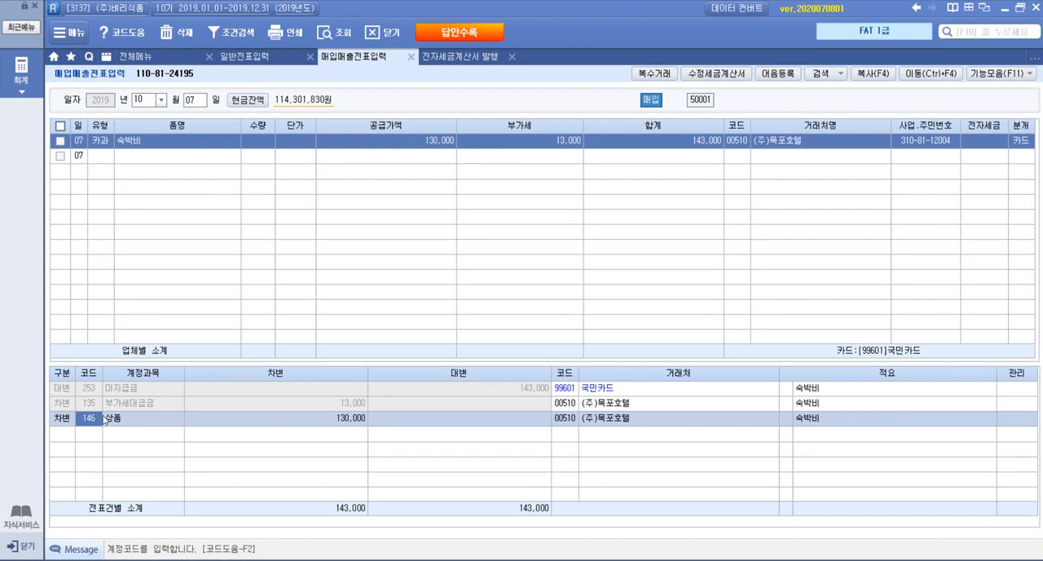
Replace the 상품 account in the 숙박비 journal entry with 812 여비교통비, save the entry, and reselect it to review the journal
key("F2")
type("여비")
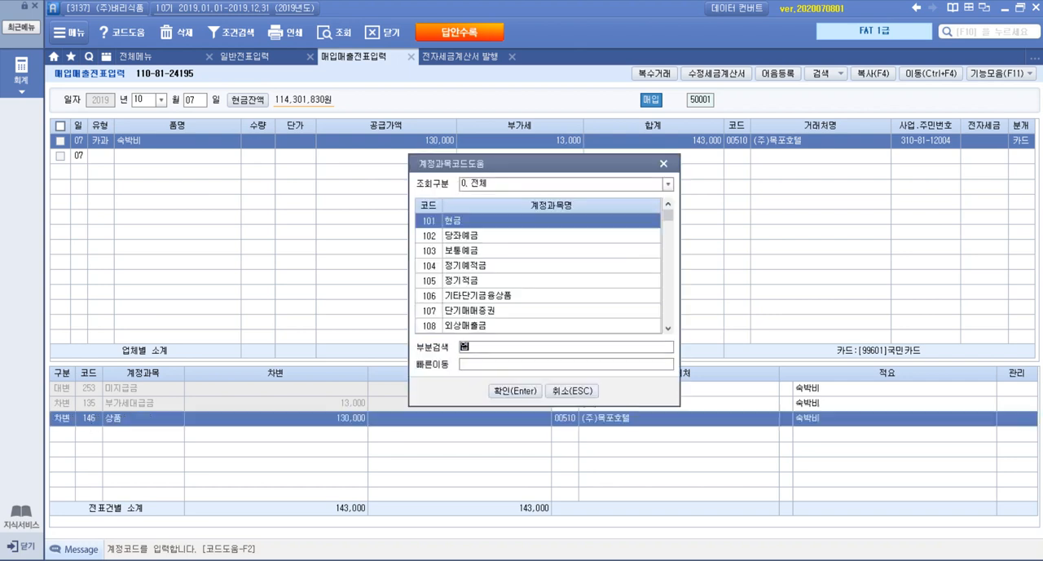
key("Down")
key("Down")
key("Down")
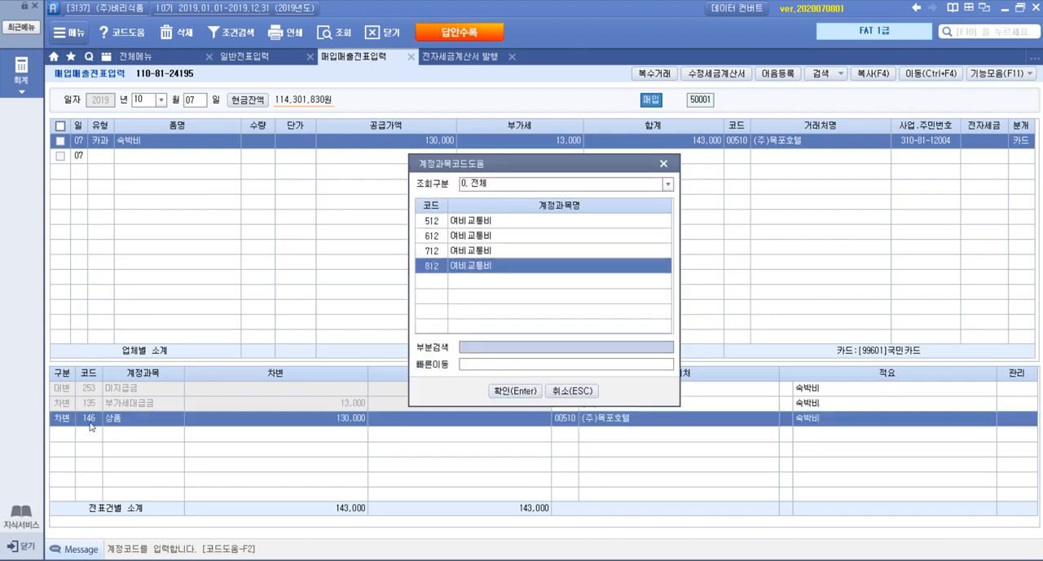
key("Return")
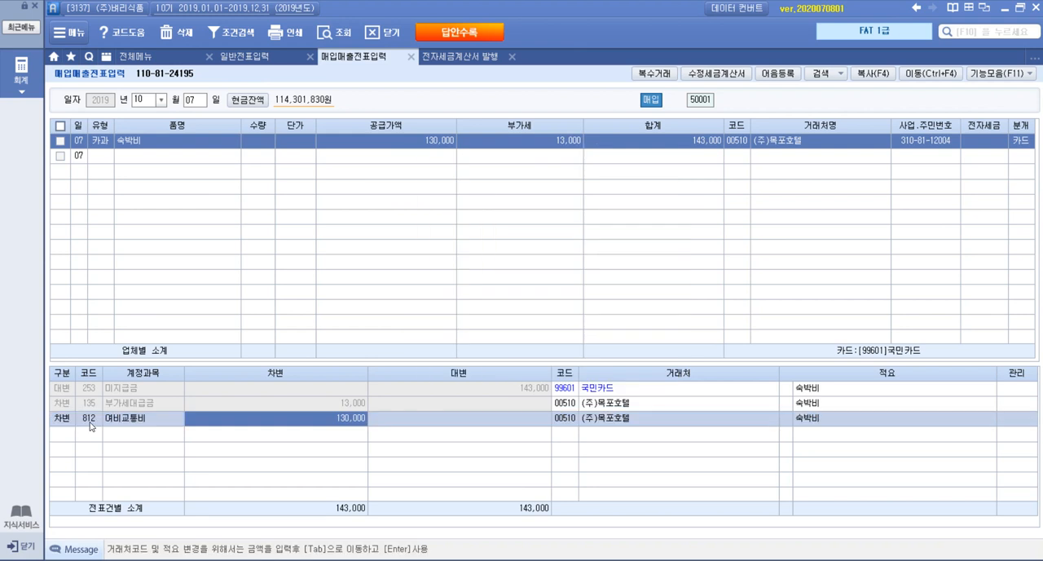
key("Return")
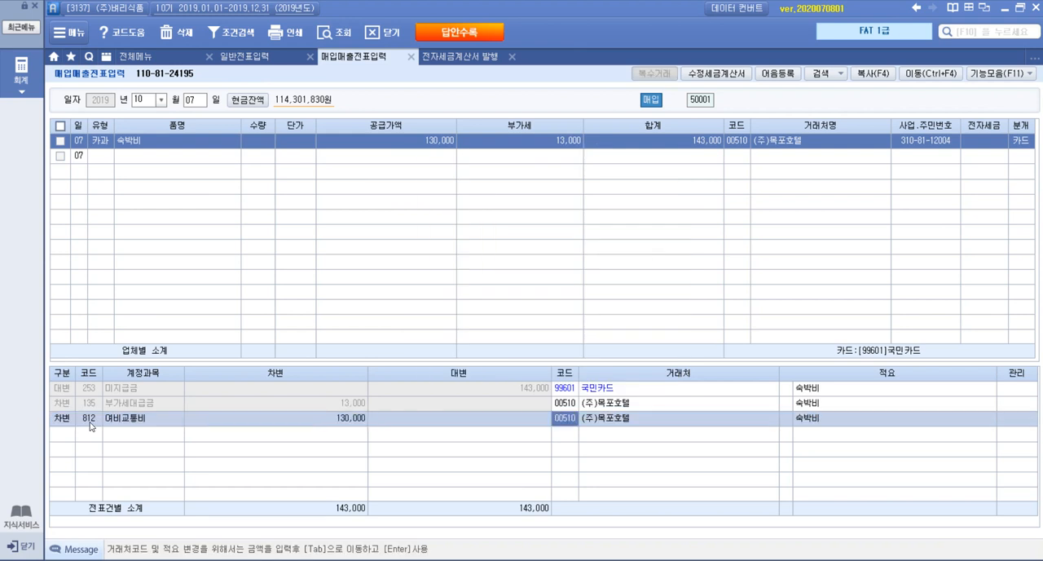
left_click(217, 145)
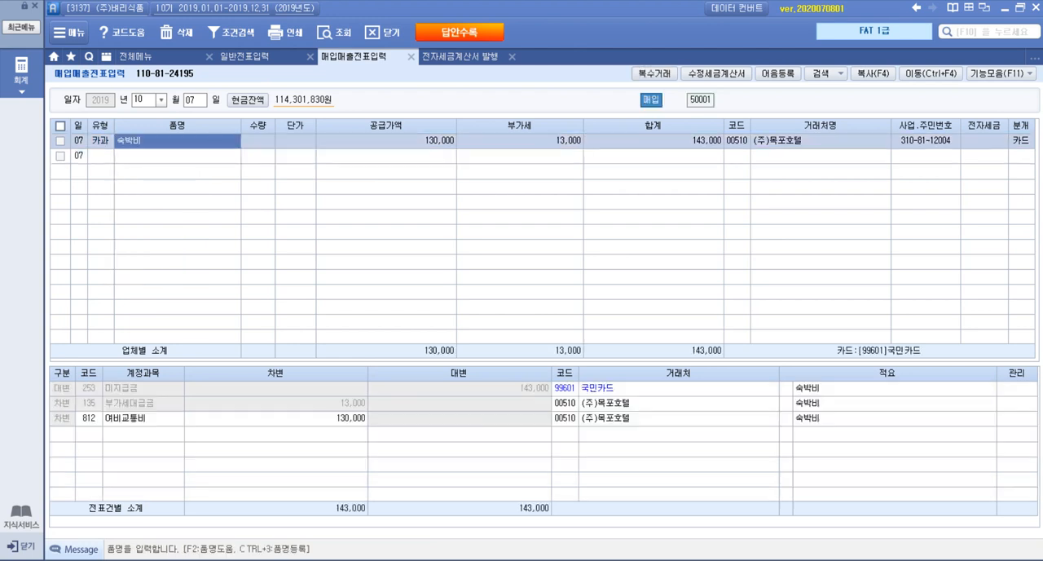
Switch to the exam PDF and examine the 전자세금계산서 of question 3 매출거래 for its transaction type, date, item and amounts
key("alt+Tab")
scroll(714, 369, "down", 10)
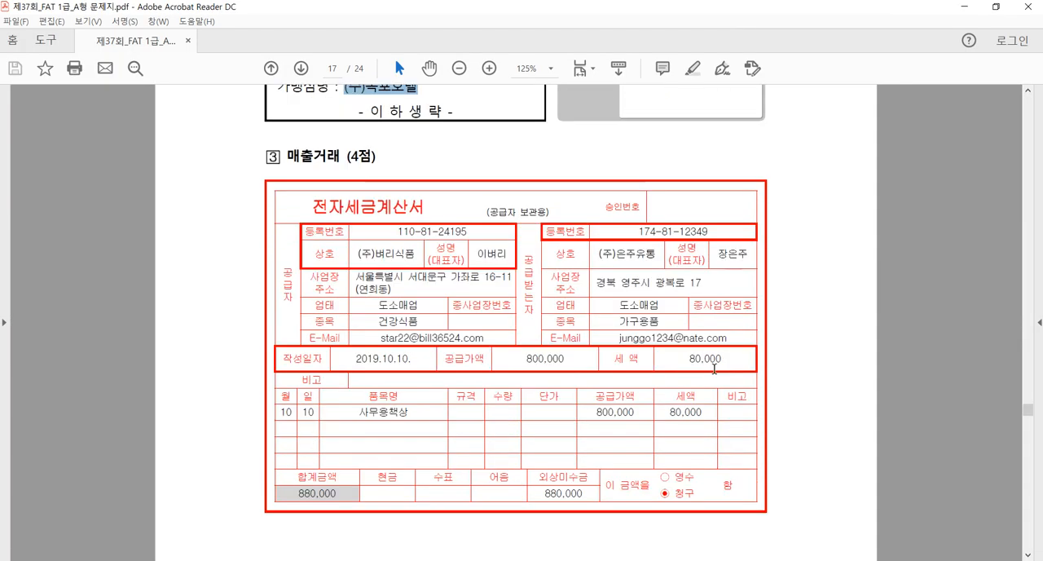
scroll(714, 367, "down", 5)
scroll(714, 367, "up", 6)
scroll(714, 368, "down", 1)
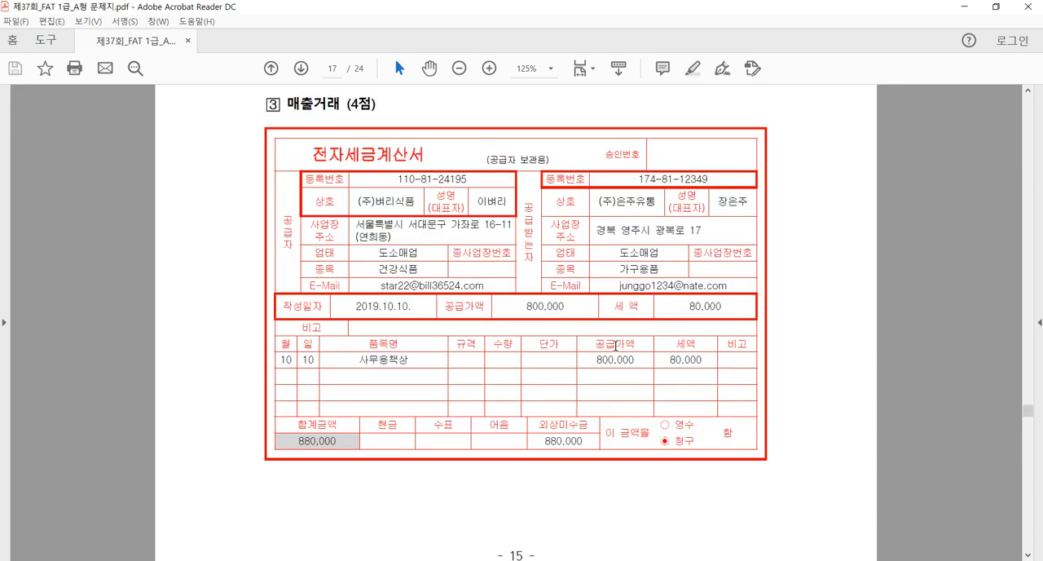
left_click_drag(287, 105, 313, 106)
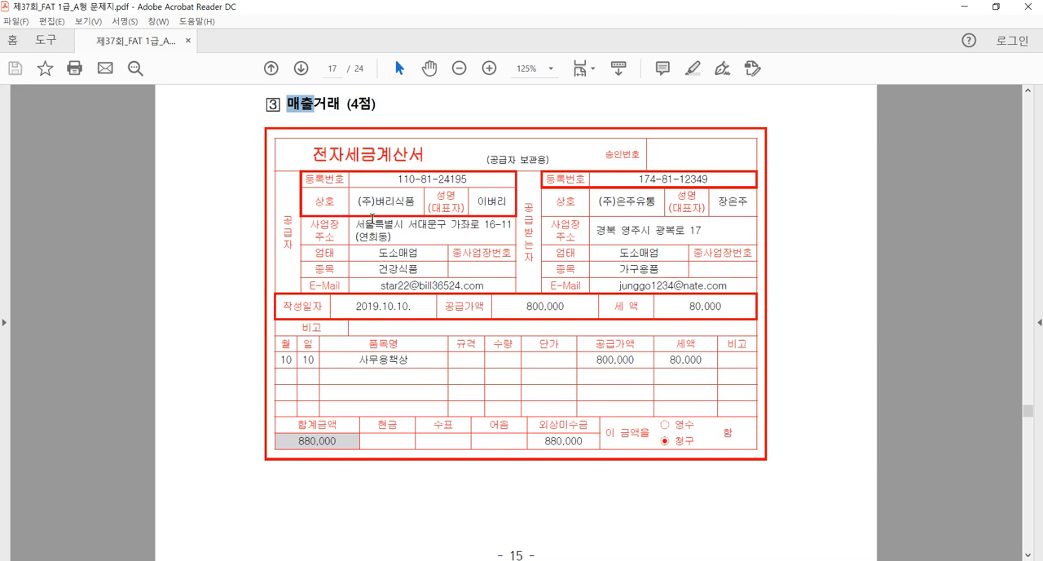
left_click(502, 370)
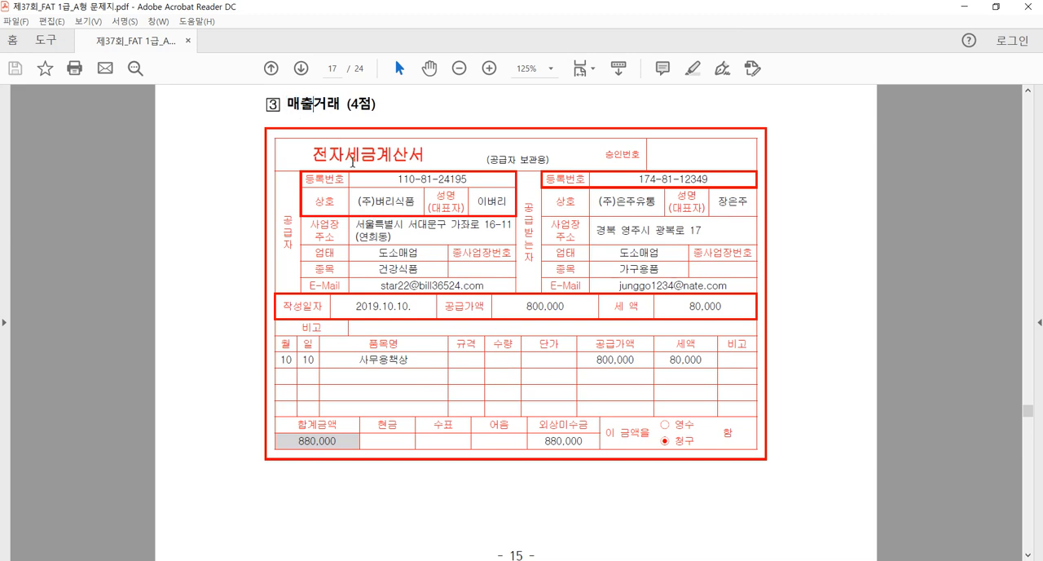
left_click_drag(342, 160, 433, 160)
left_click(294, 121)
left_click_drag(286, 104, 313, 104)
left_click_drag(346, 154, 428, 155)
left_click(630, 323)
Read the 자료설명 and 평가문제 of question 3 and compare the office desk's book value, cost and accumulated depreciation with the invoice
scroll(619, 349, "down", 4)
scroll(620, 351, "down", 8)
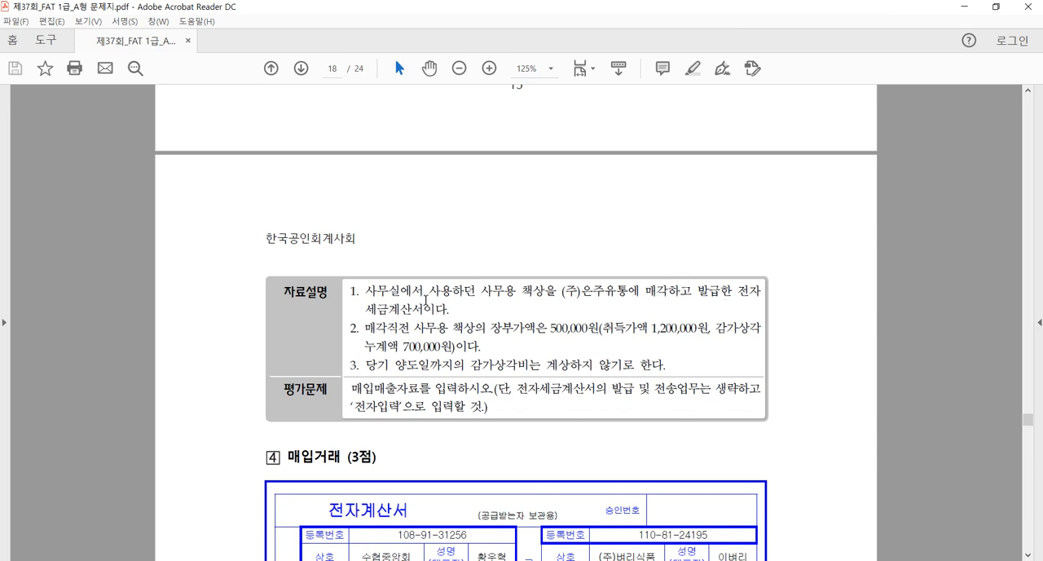
scroll(425, 299, "down", 1)
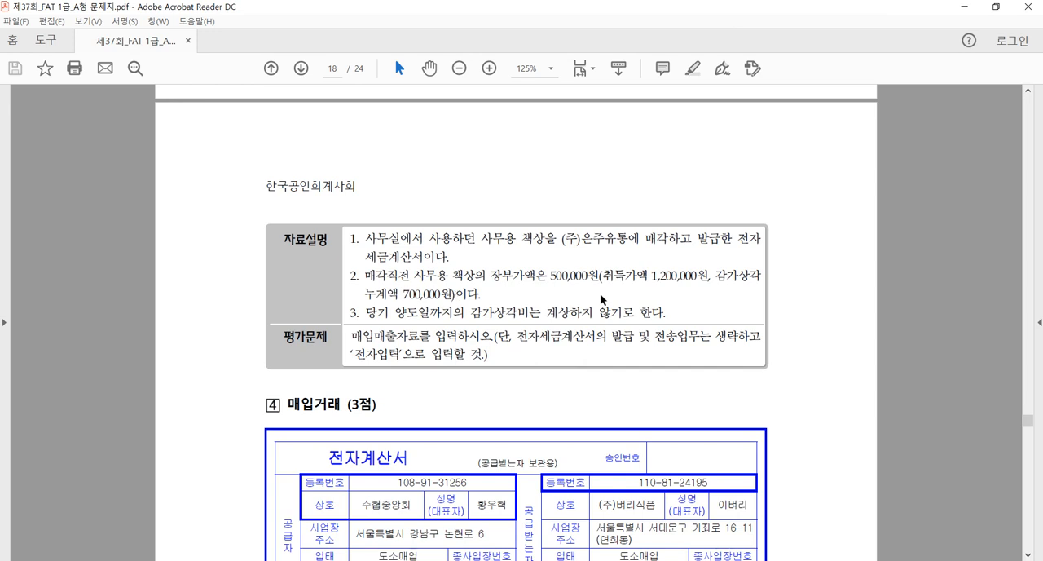
left_click_drag(653, 277, 758, 287)
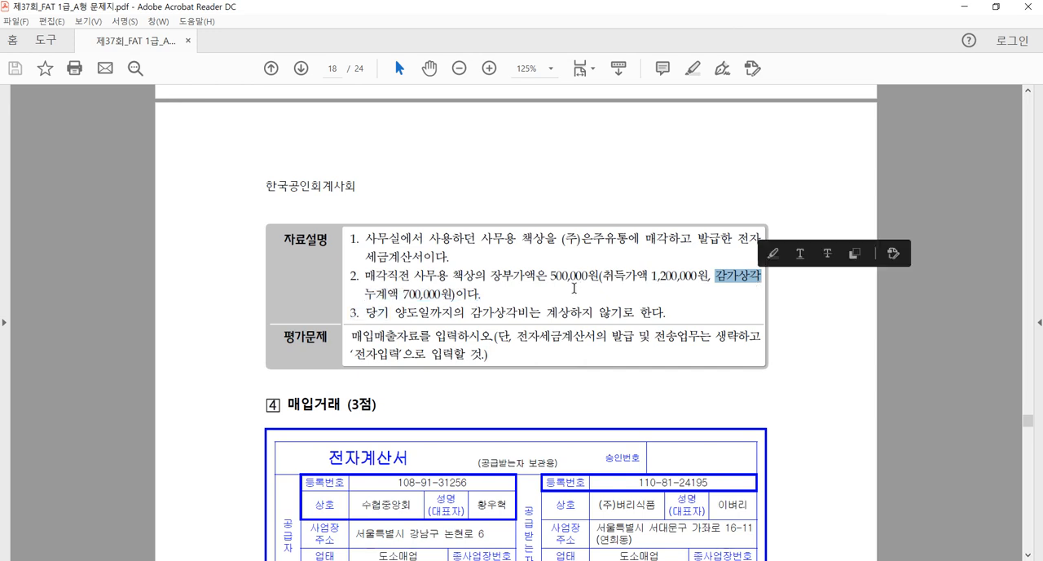
left_click(577, 286)
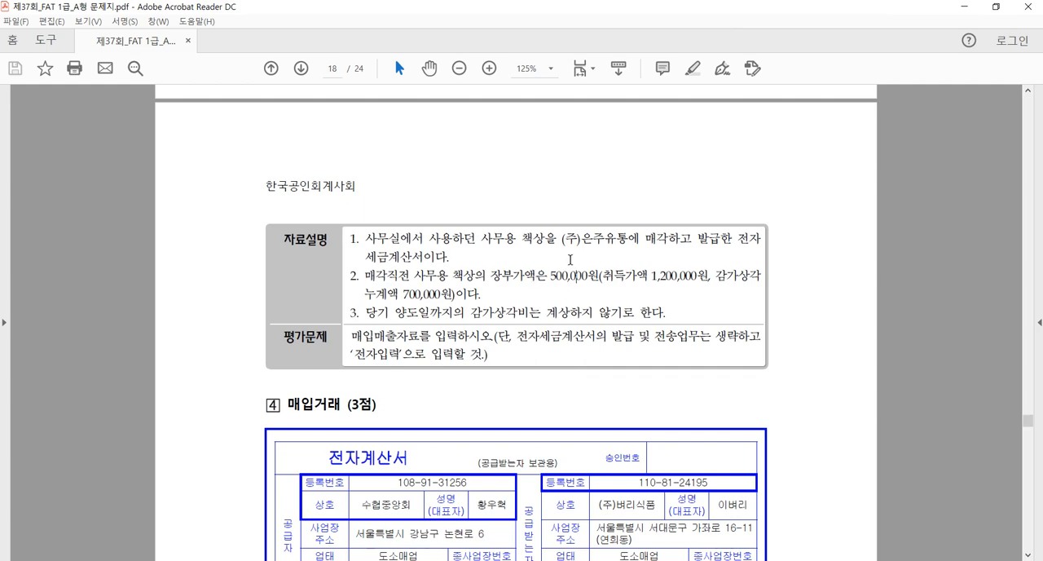
scroll(562, 277, "up", 5)
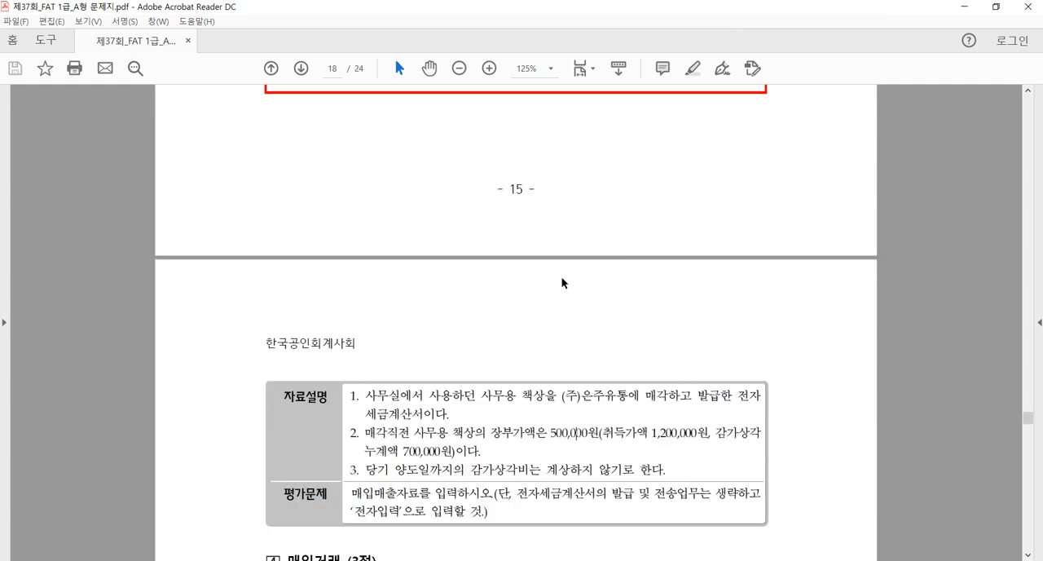
scroll(562, 277, "up", 4)
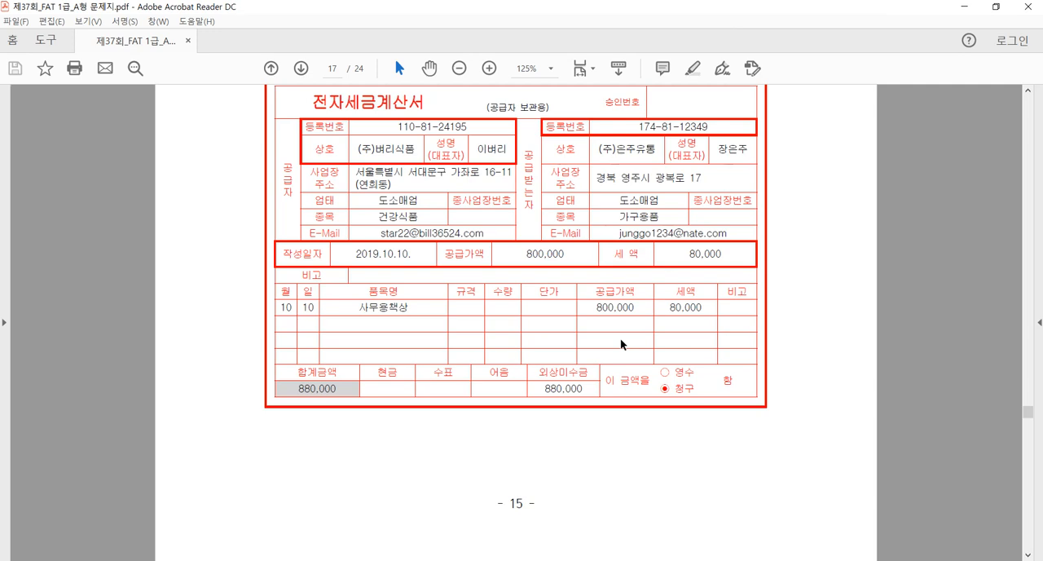
scroll(621, 344, "down", 5)
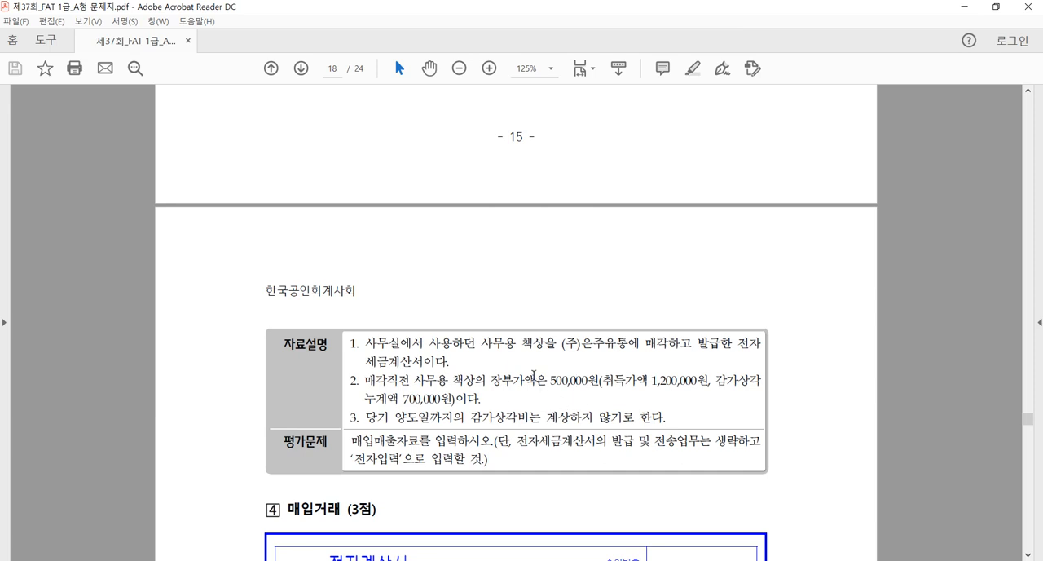
scroll(583, 384, "up", 4)
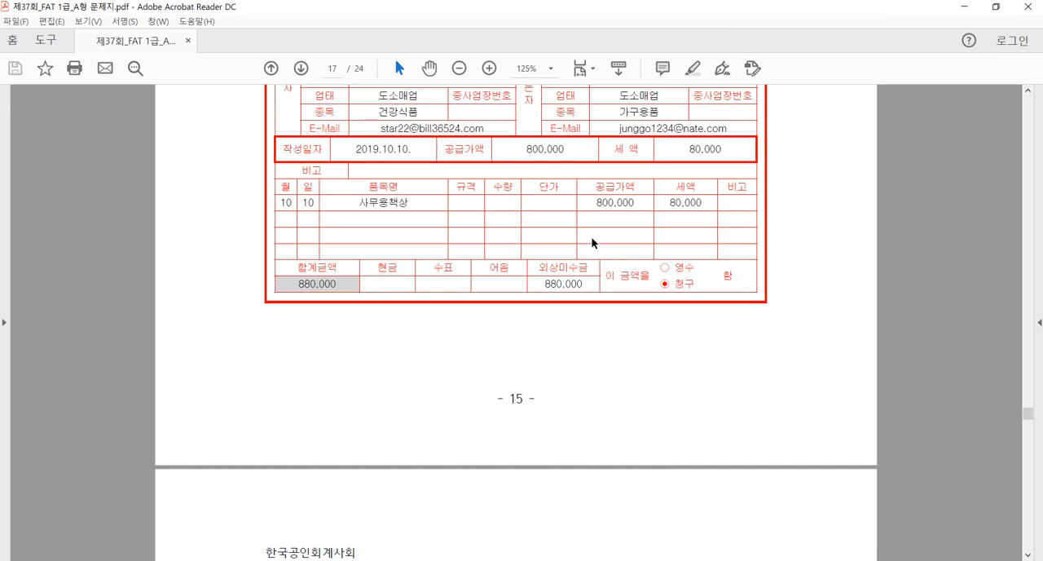
scroll(593, 243, "down", 4)
scroll(553, 391, "up", 6)
scroll(550, 388, "down", 3)
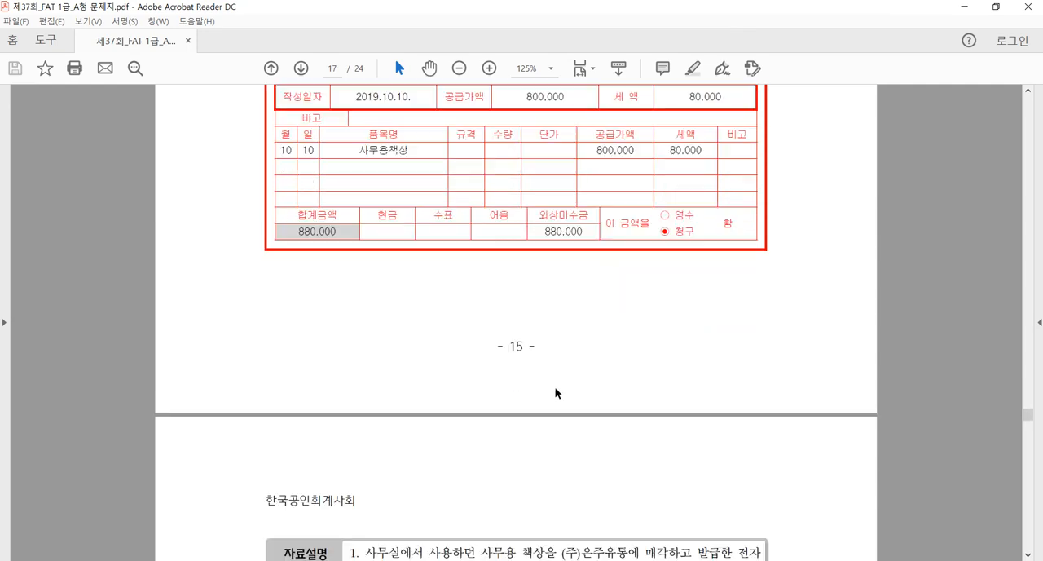
scroll(556, 392, "down", 3)
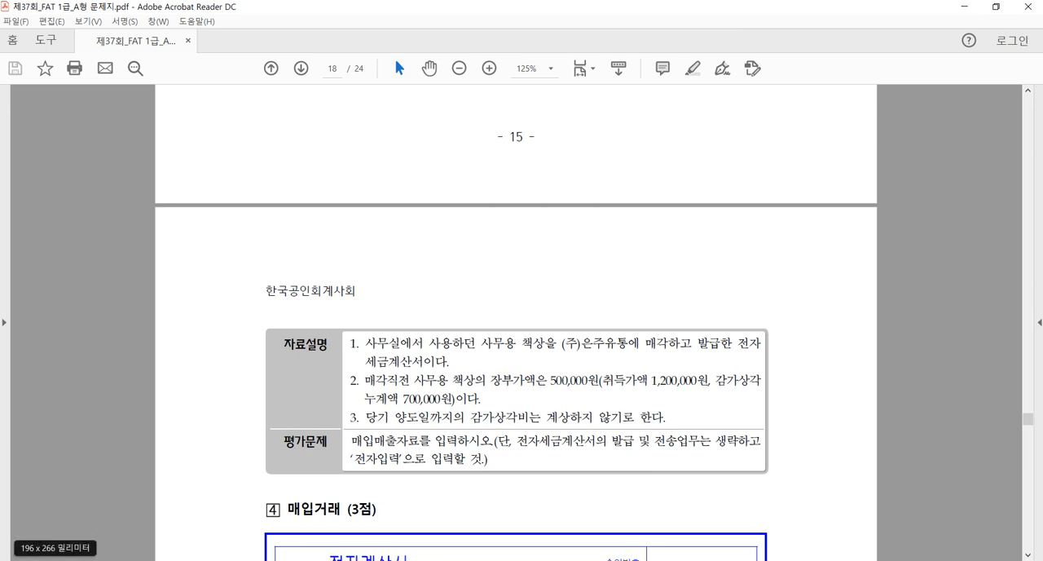
Switch to the 한글 document, clear the old notes and enter the heading 유형자산 처분 followed by a blank line
mouse_move(154, 560)
left_click(220, 530)
key("ctrl+a")
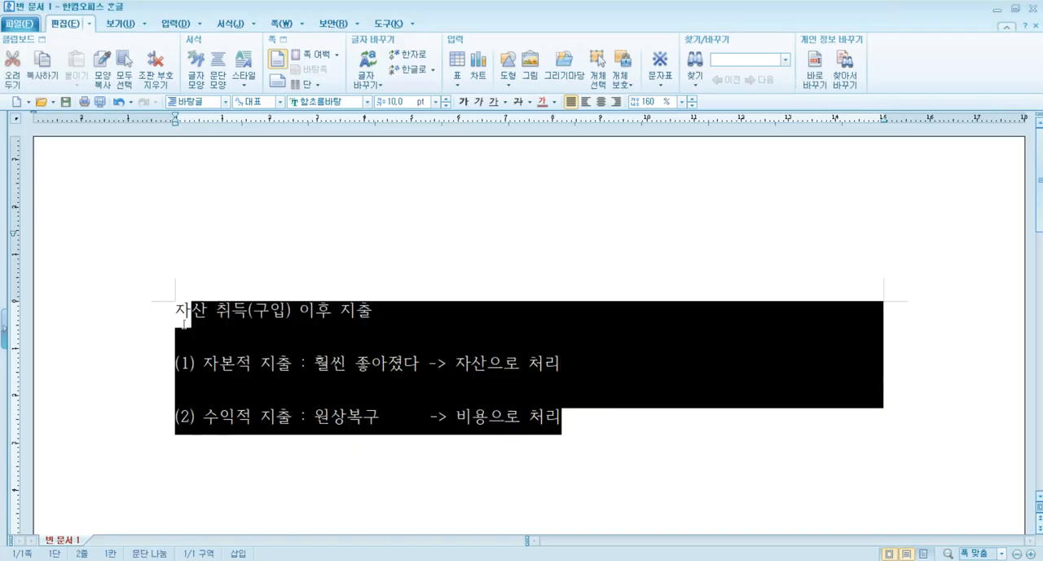
key("Delete")
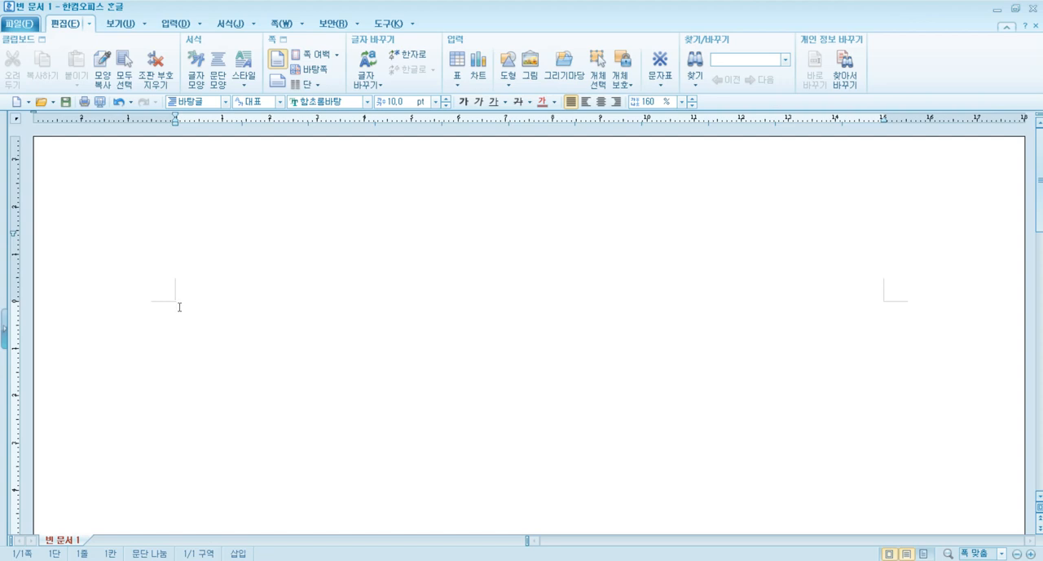
type("유형자산 처분")
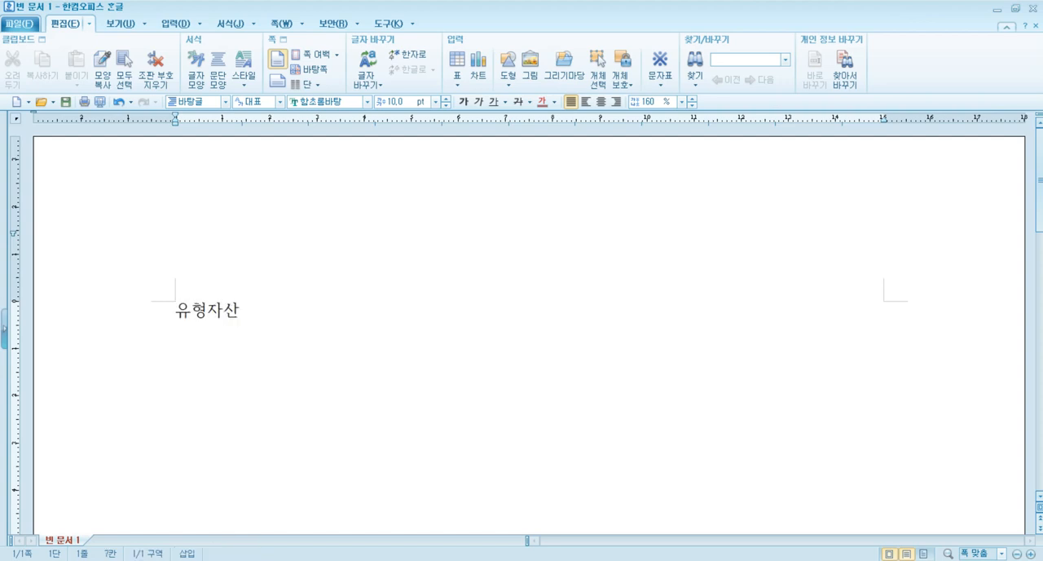
key("Return")
key("Return")
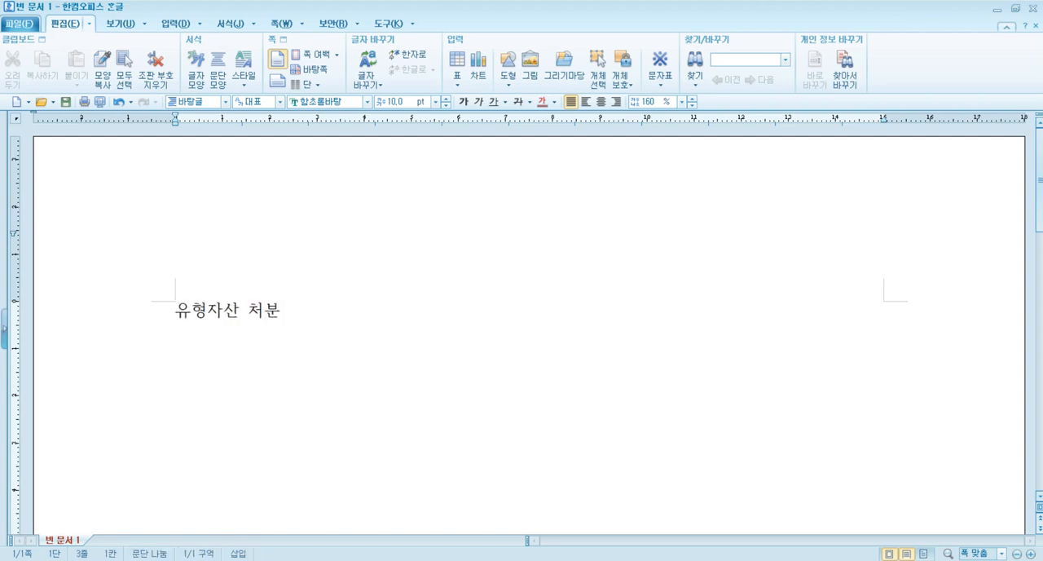
Write the debit entry "(차) 처분금액 XXX" below the heading
type("(차) ㅊ처분금액 ")
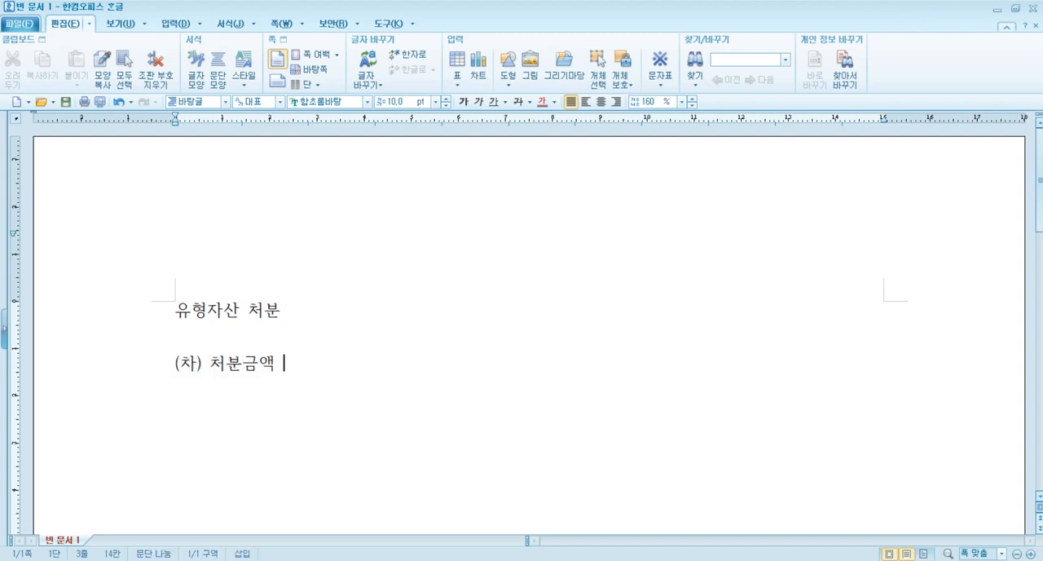
type("XXX   ")
type("        (eo")
Add the credit entry "(대) 유형자산 취득원가 XXX" on the same line as the 처분금액 debit and start a new line
key("BackSpace")
key("BackSpace")
key("Hangul")
type("대")
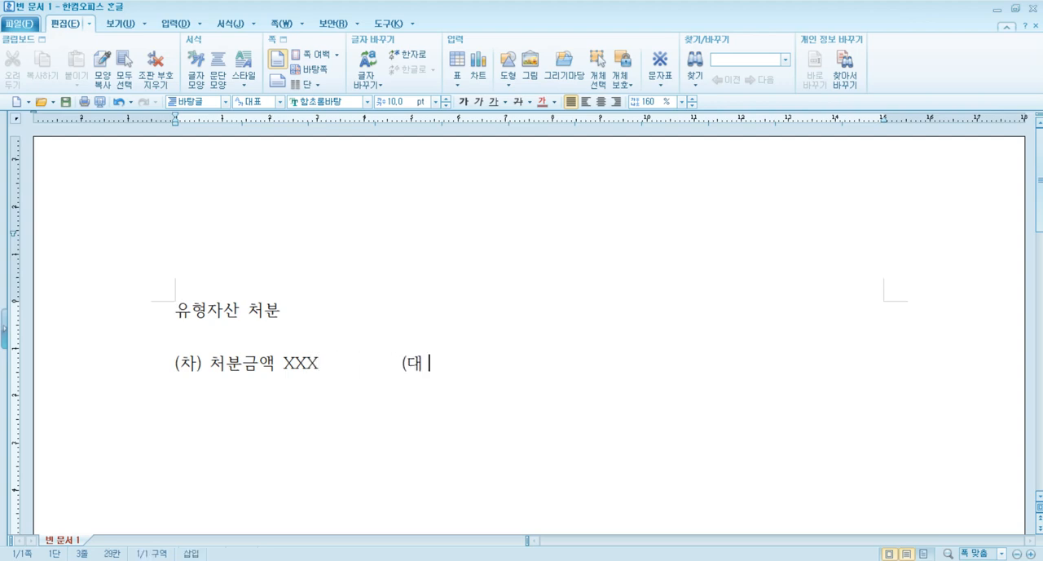
type(") 유형자산")
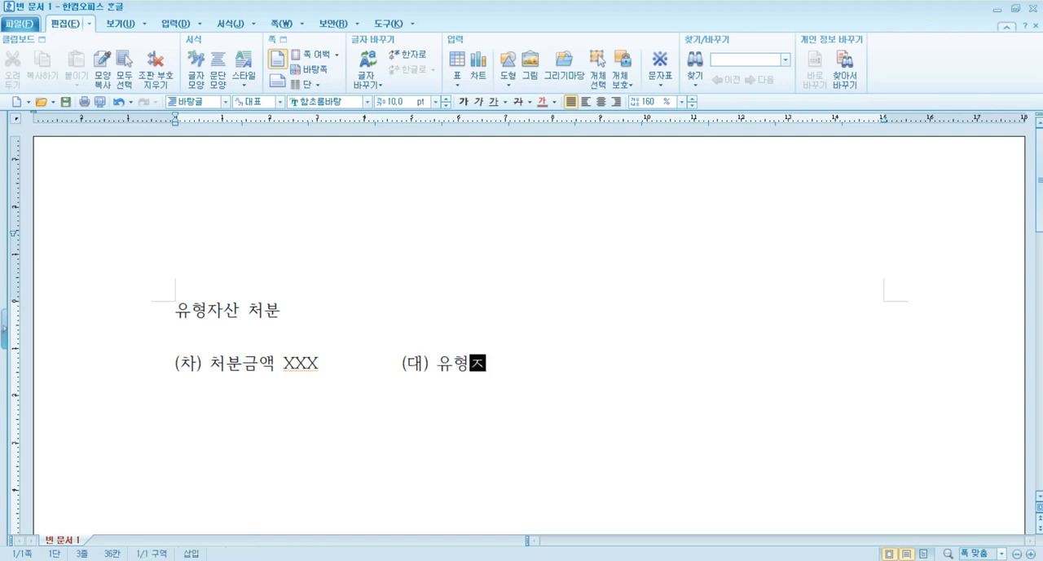
type(" ㅓ")
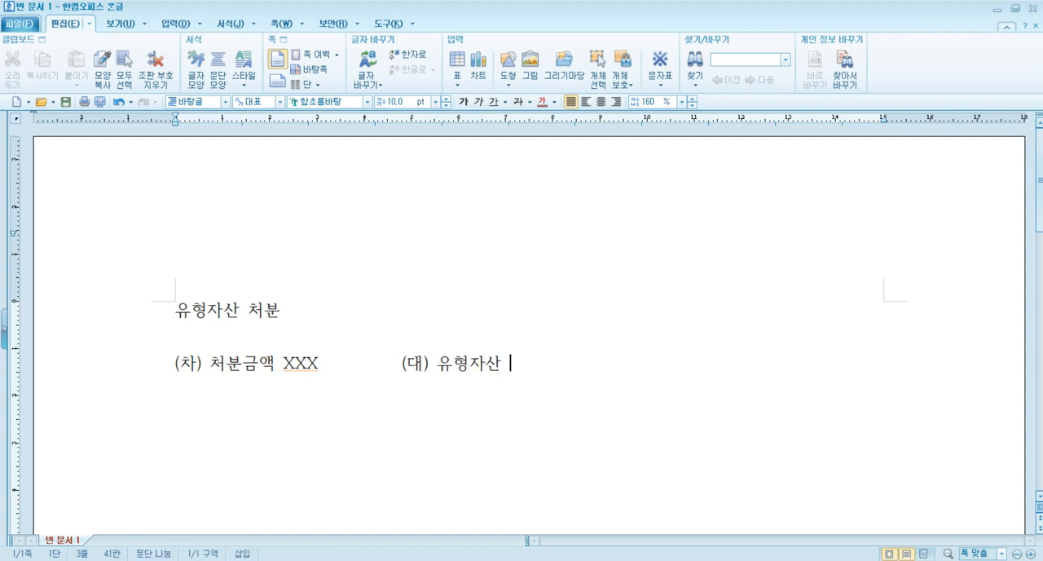
key("BackSpace")
type("취득")
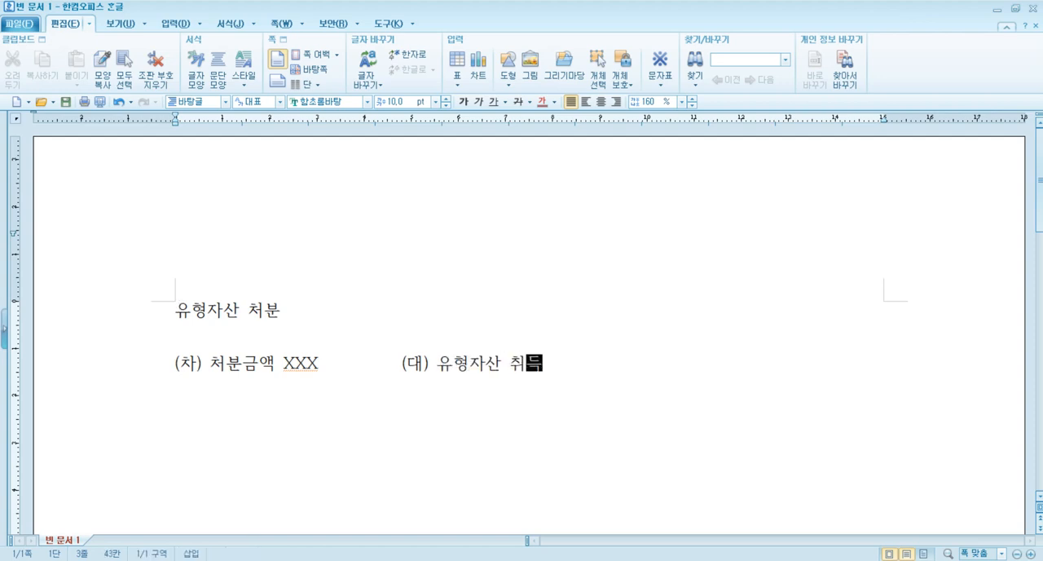
type("원가 ")
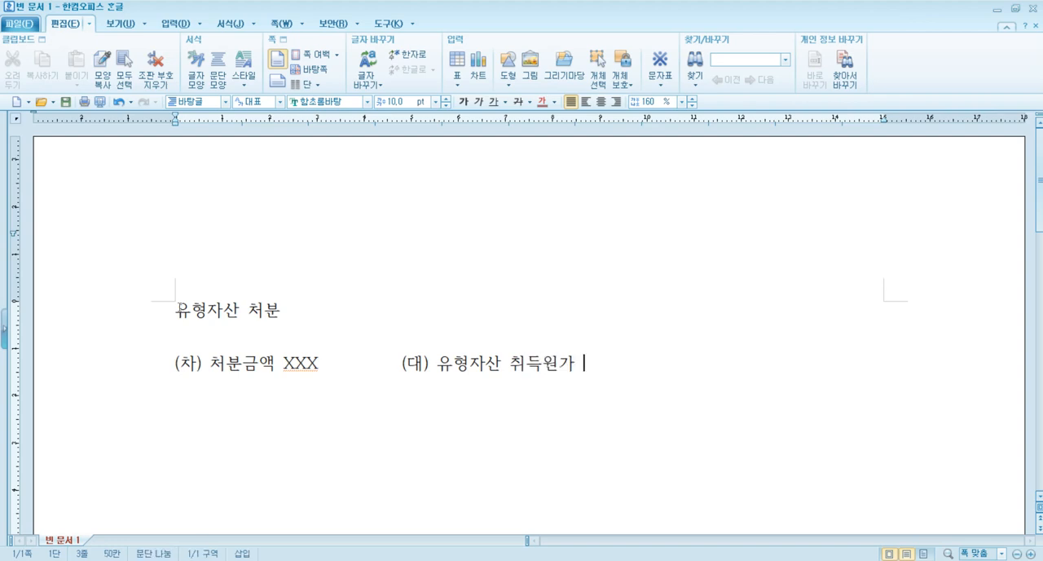
type("XXX")
key("Return")
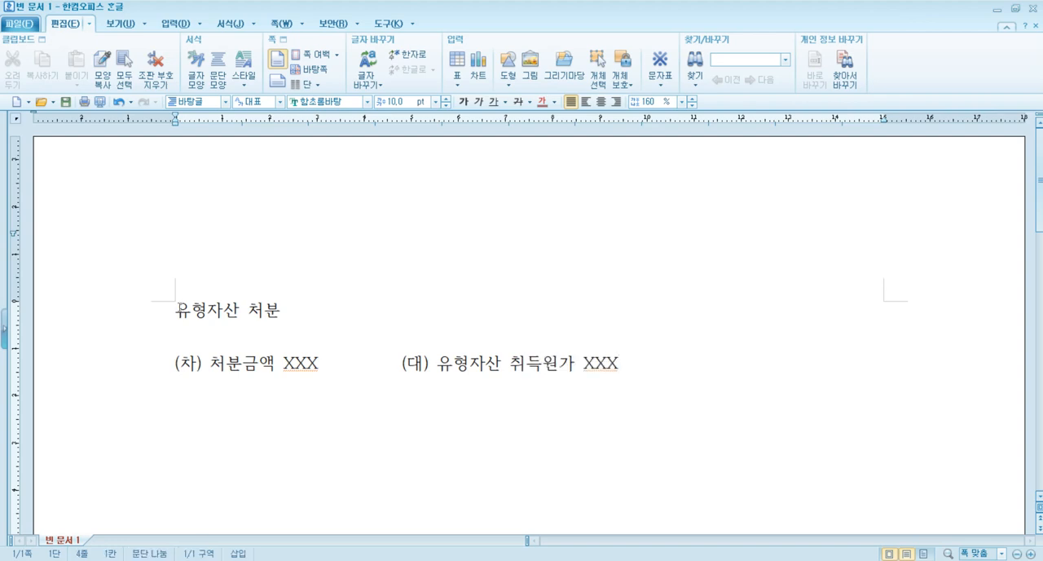
Add "감가상각누계액 XXX" beneath 처분금액 on the debit side and space out the 처분금액 amount so both XXX line up
type("(")
key("BackSpace")
type("감가사")
type("ㅇ각누계액")
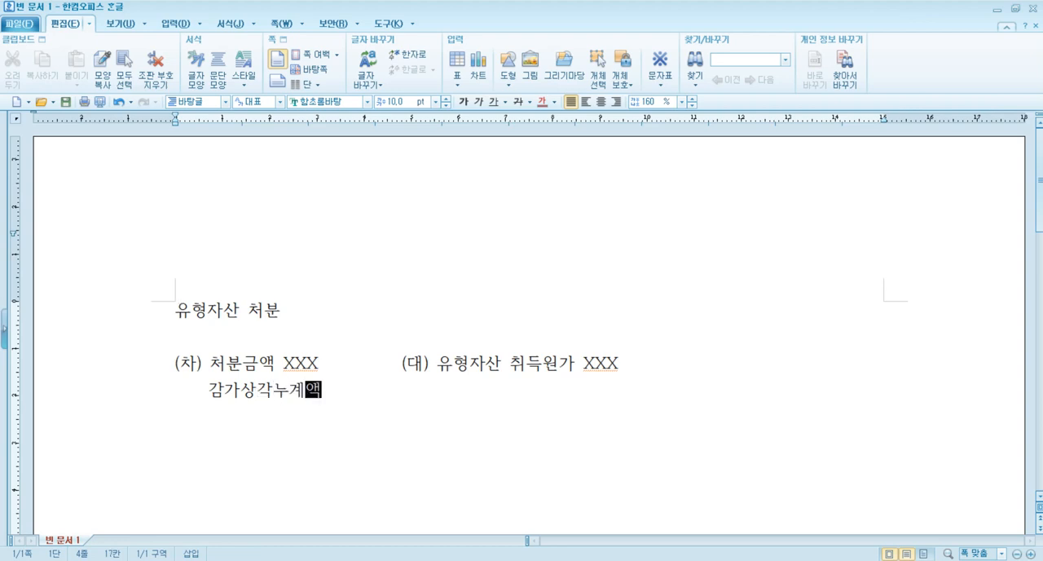
type(" XXX")
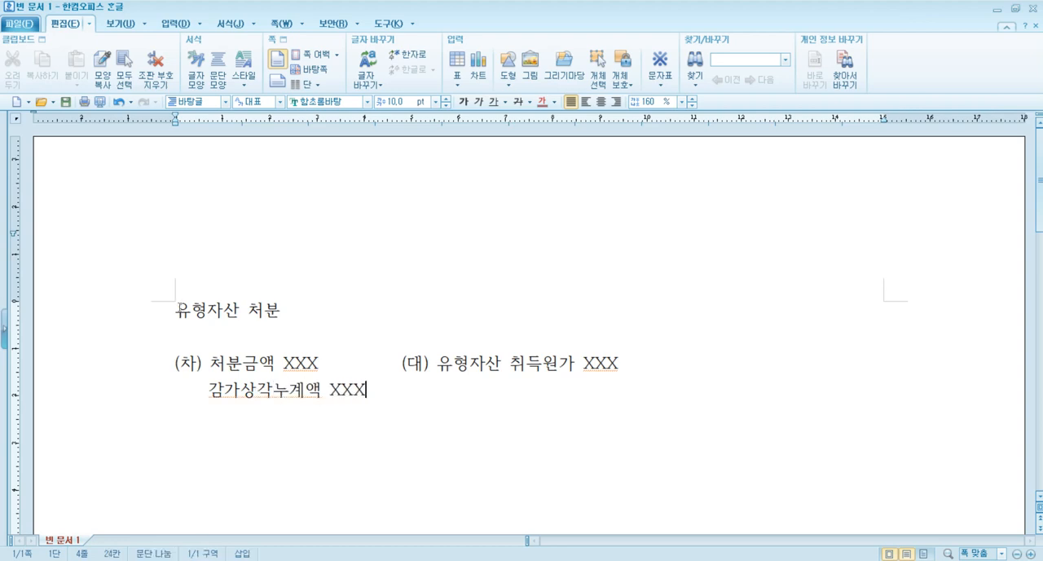
left_click(286, 364)
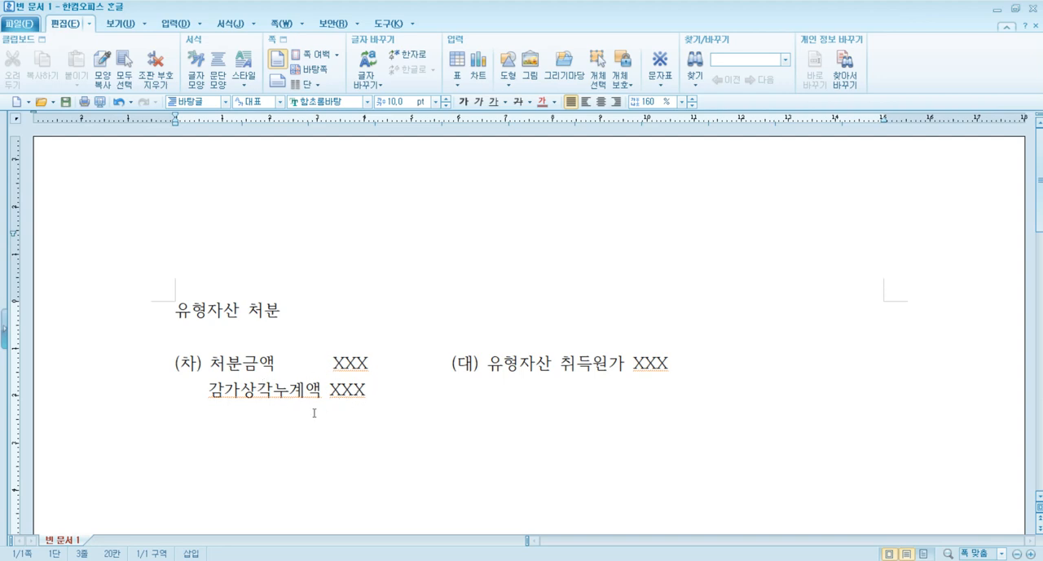
Add "처분이익 XXX" on the credit side beneath 유형자산 취득원가, with its amount spaced under the XXX above
left_click(497, 393)
type("cjqn")
key("BackSpace")
key("BackSpace")
key("BackSpace")
key("BackSpace")
type("처분이익 ")
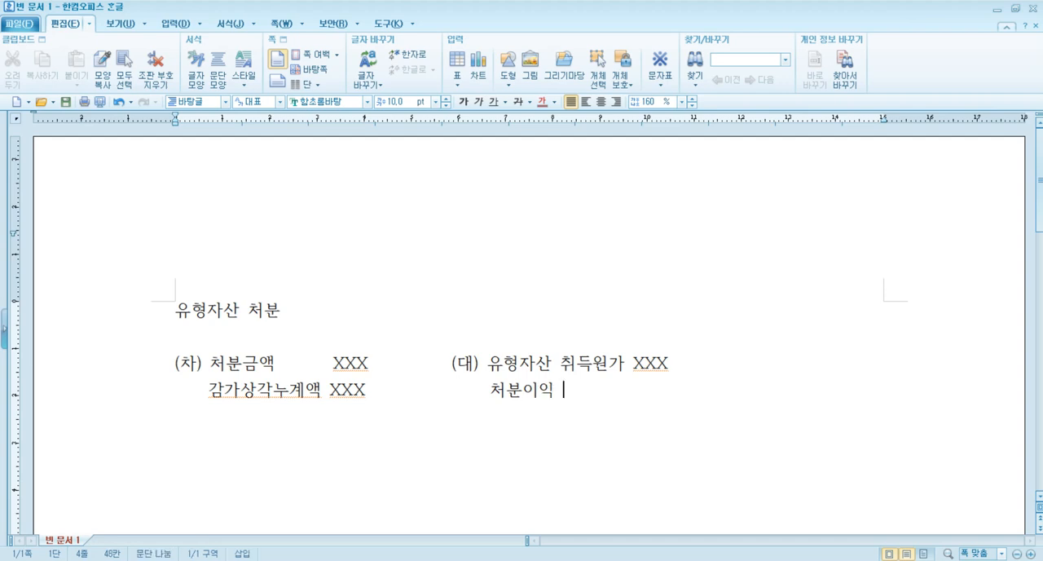
type("  XXX")
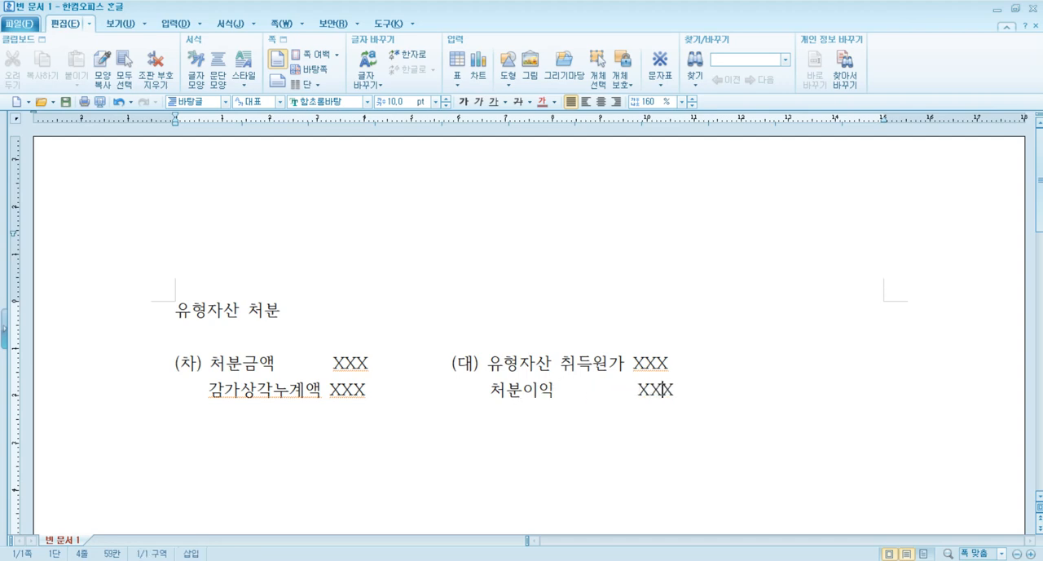
Add "처분손실 XXX" on the debit side beneath 감가상각누계액, with its amount spaced under the XXX above
key("Return")
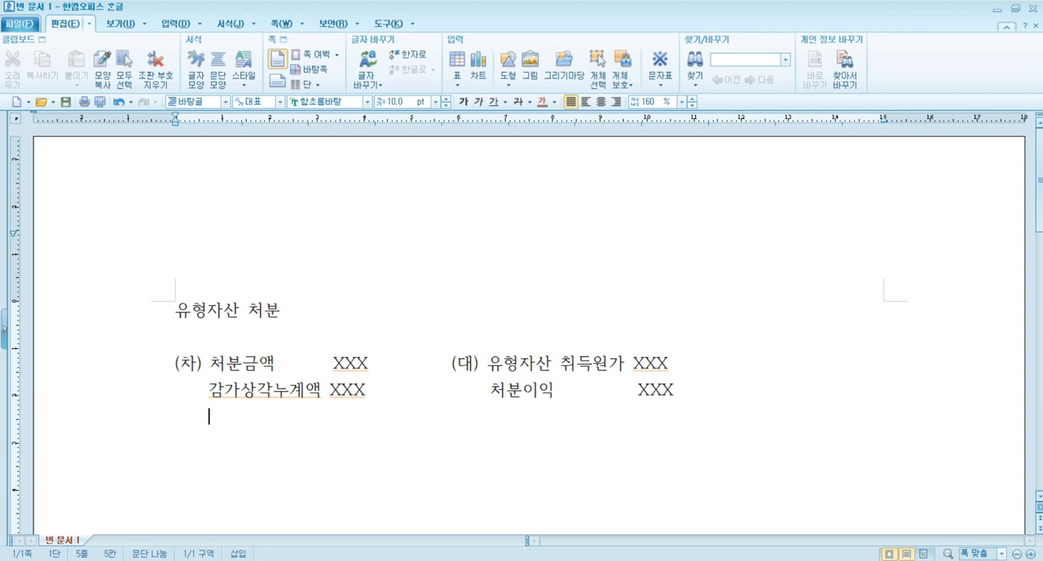
type("여")
key("BackSpace")
type("처분")
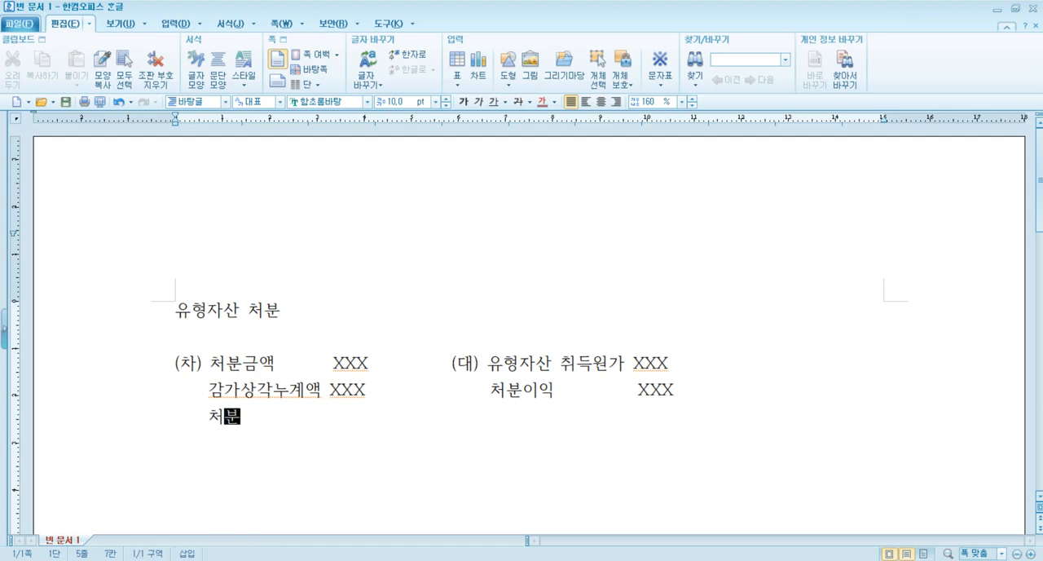
type("손실       ")
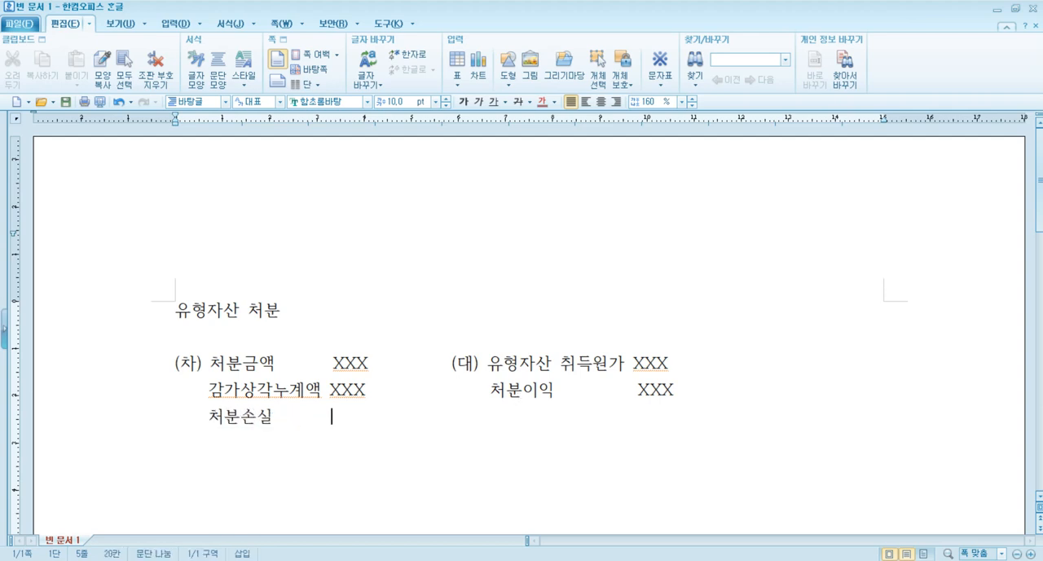
type("XXX")
left_click_drag(175, 359, 684, 387)
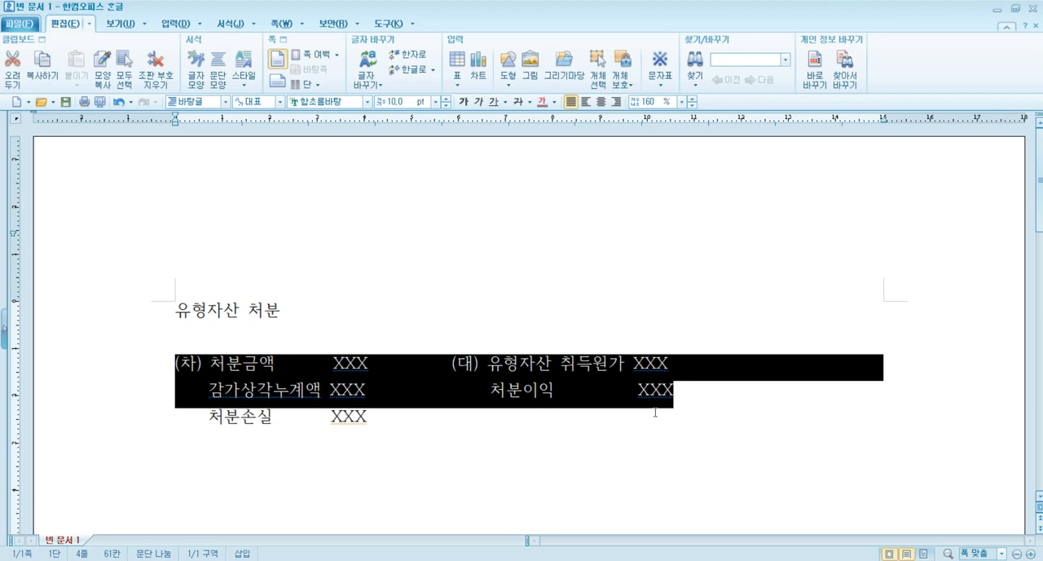
left_click(655, 413)
left_click_drag(195, 364, 335, 417)
left_click(423, 425)
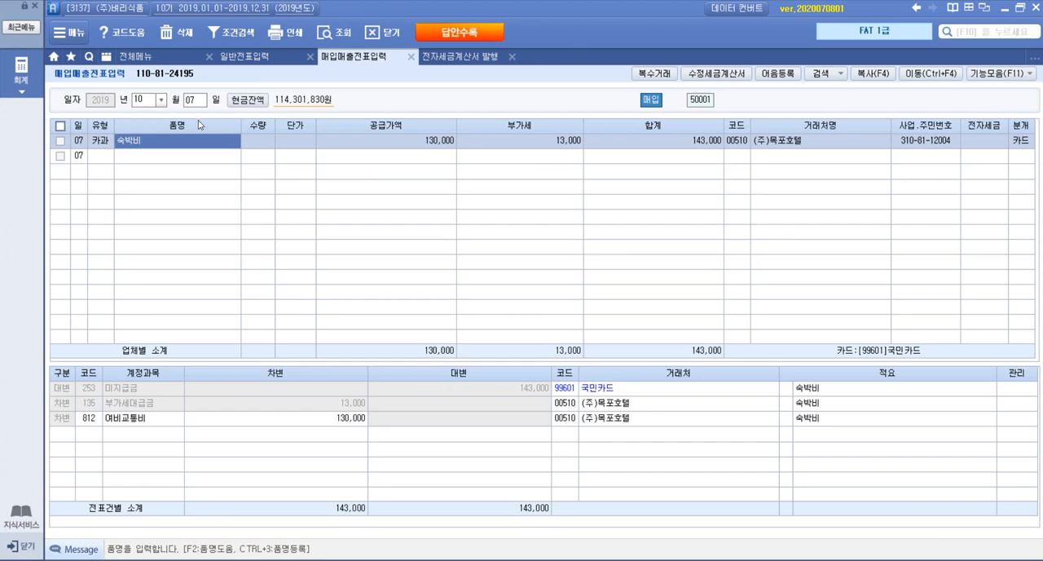
In the iPlus 매입매출전표입력 screen, bring up October 10 and set the transaction type to 11. 과세 sales
left_click(195, 101)
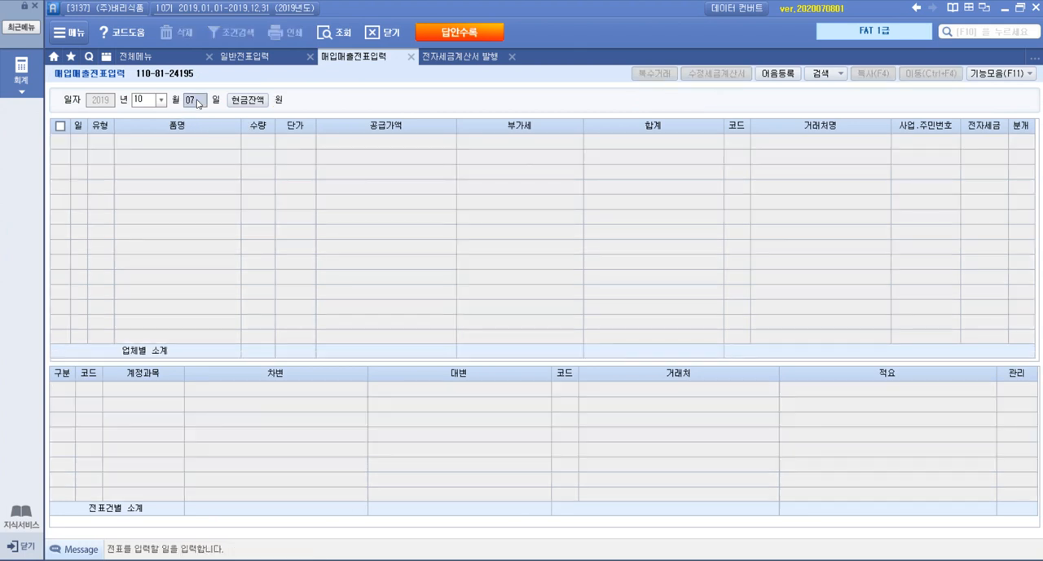
type("10")
key("Return")
key("Return")
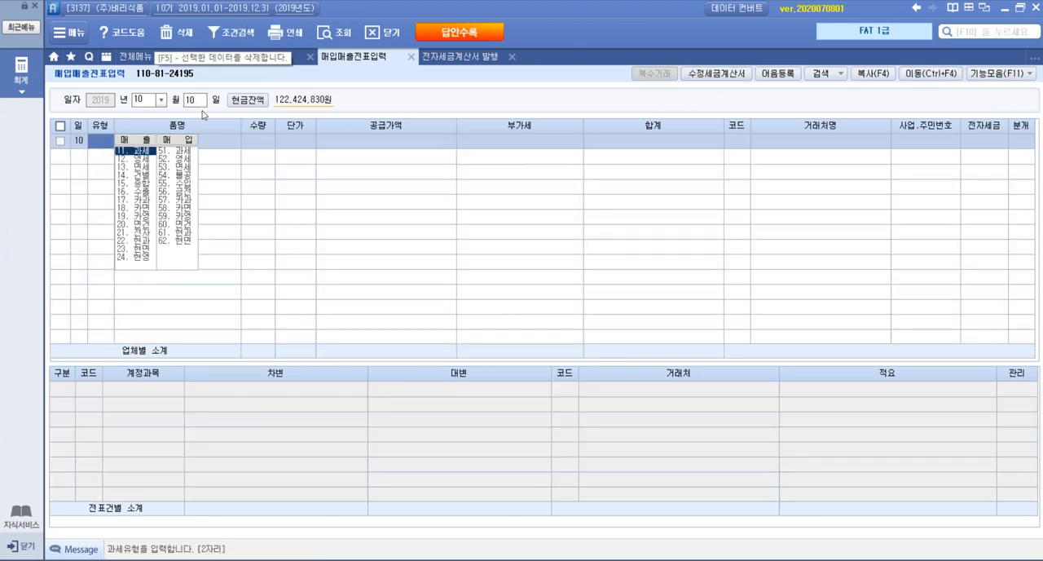
left_click(144, 151)
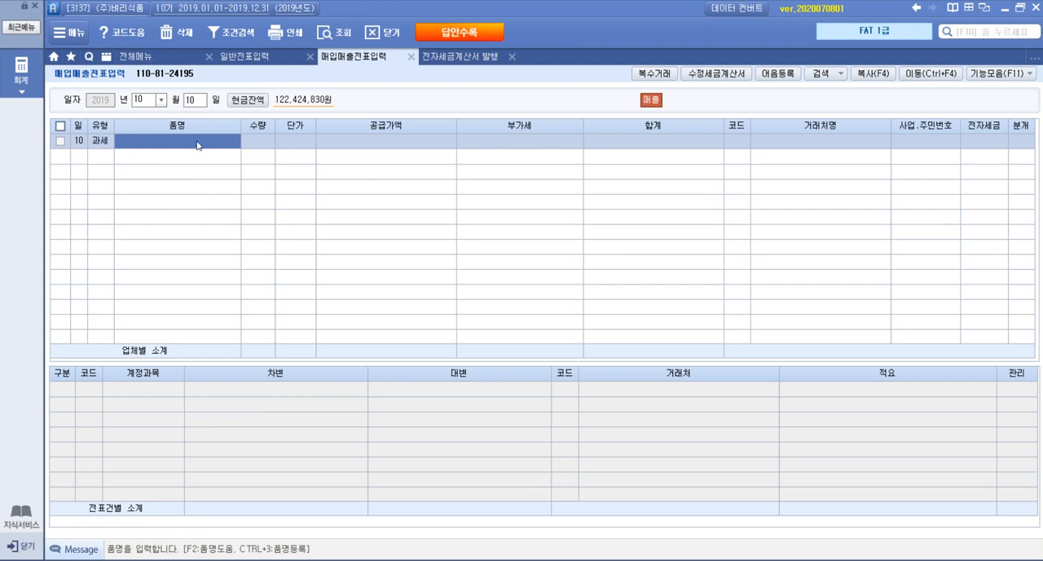
Enter 사무용책상 as the item with a supply amount of 800,000, leaving quantity and unit price blank
type("사무용책상")
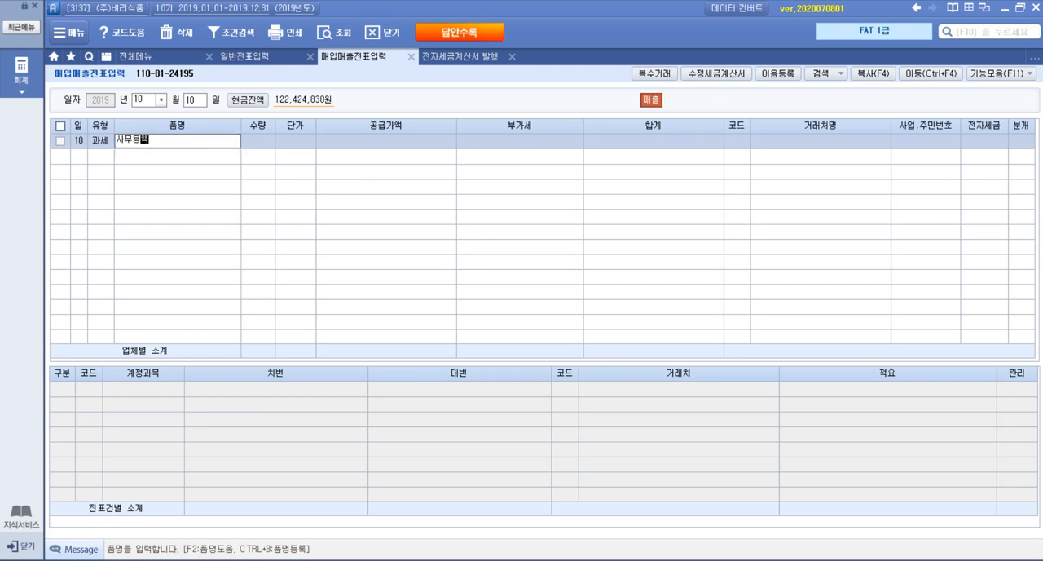
key("Return")
key("Return")
key("Return")
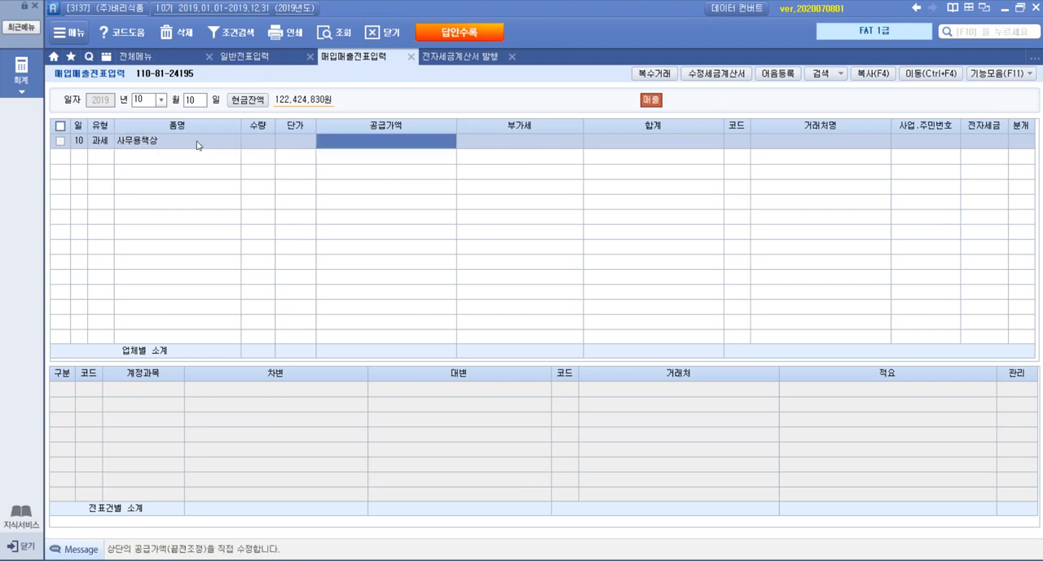
type("8000000")
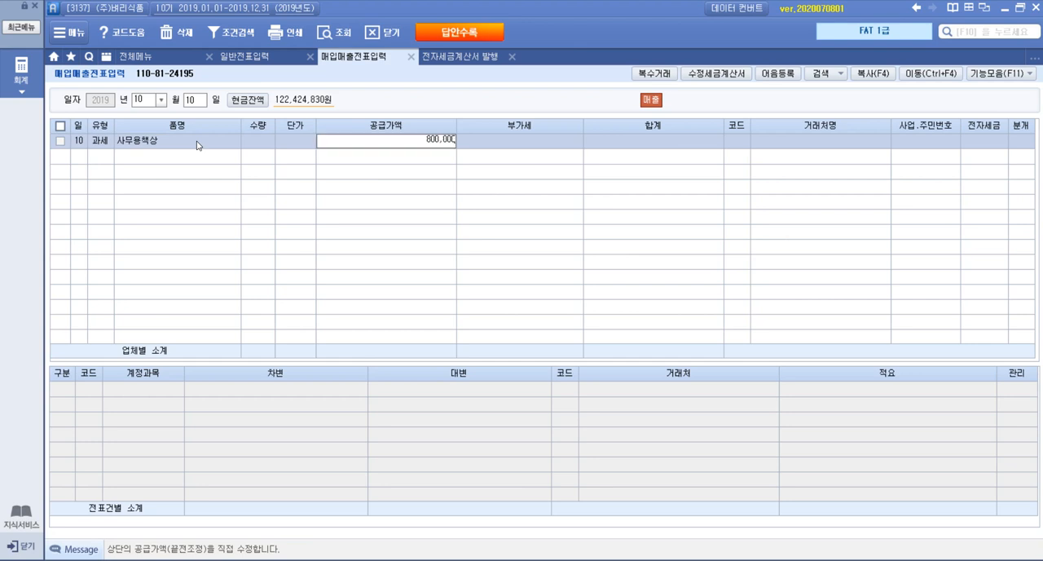
key("Return")
key("Return")
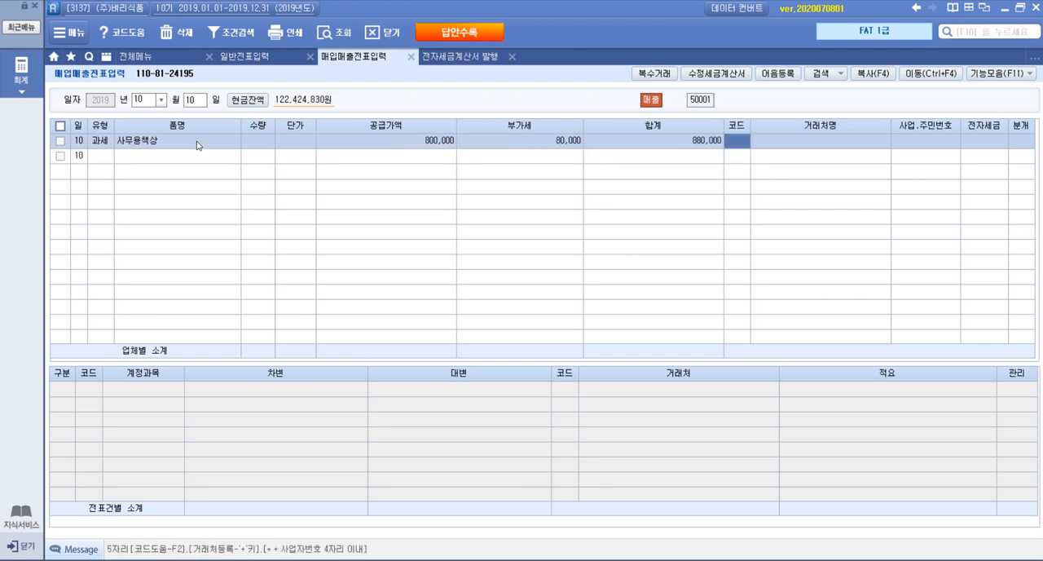
Look up (주)은주유통 in the customer codes and assign it as the sale's 거래처
key("F2")
type("중고")
key("Return")
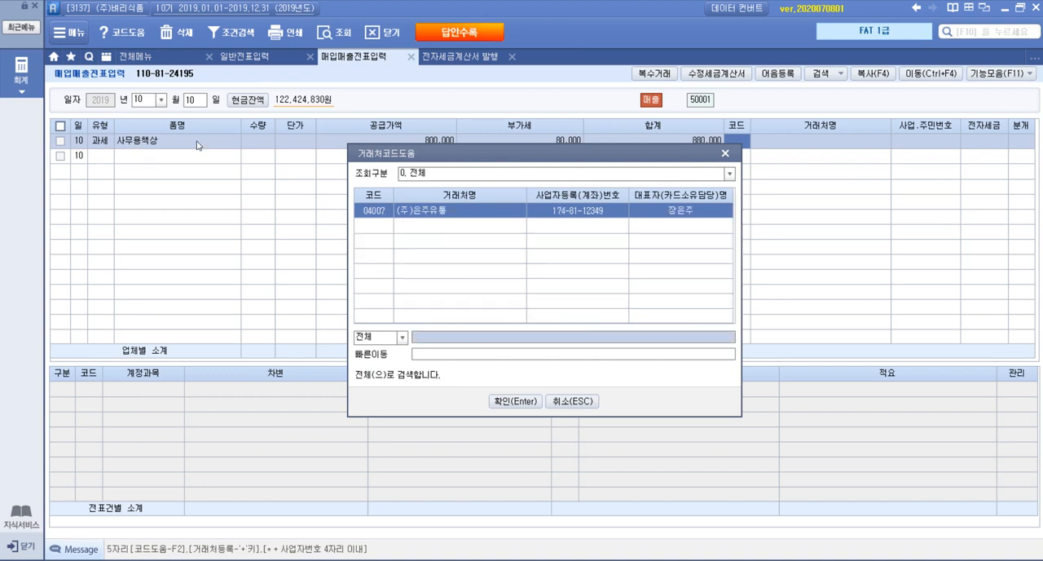
key("Return")
key("Return")
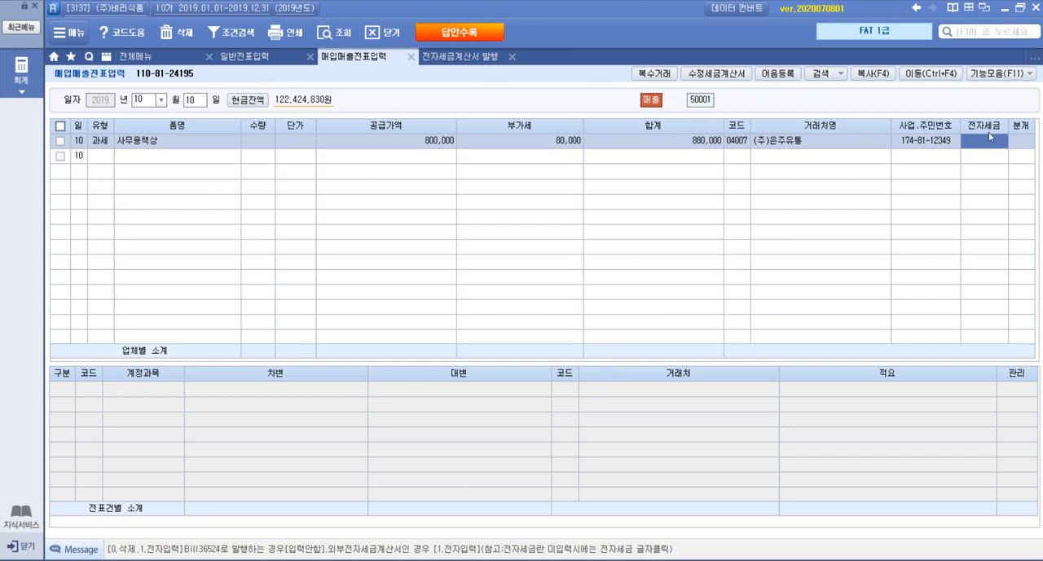
Mark the tax invoice as 전자입력 and set the journal type to 혼합
type("1")
key("Return")
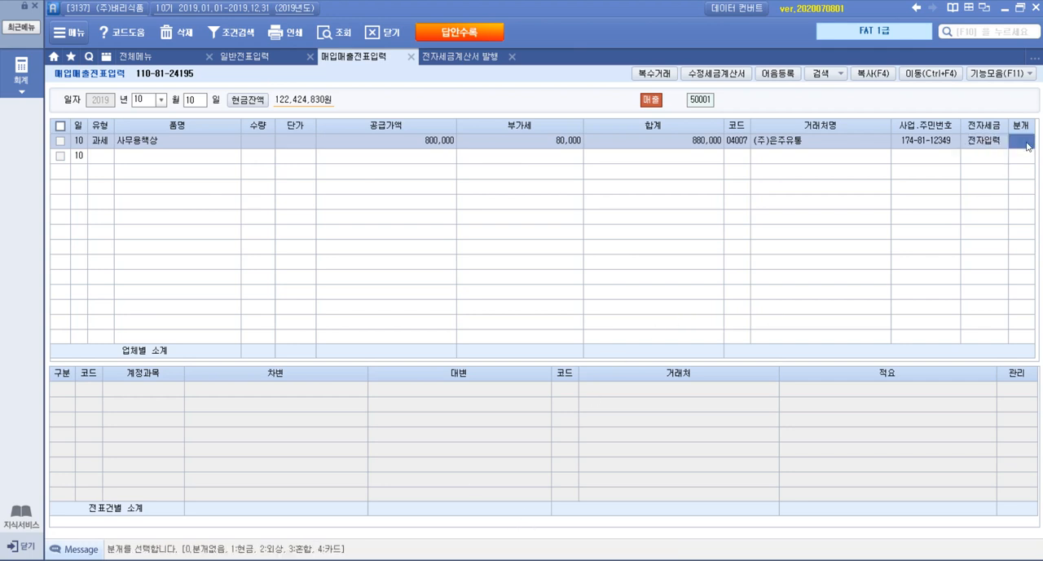
type("3")
key("Return")
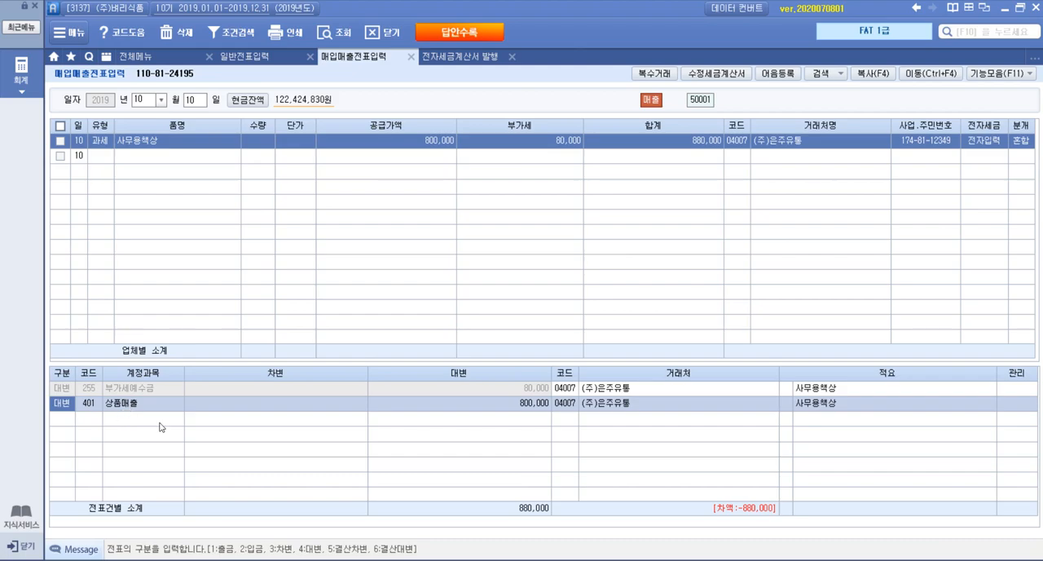
Check the disposal outline in the Hangul document, and replace the 상품매출 credit account in iPlus with 비품
mouse_move(166, 556)
left_click(253, 507)
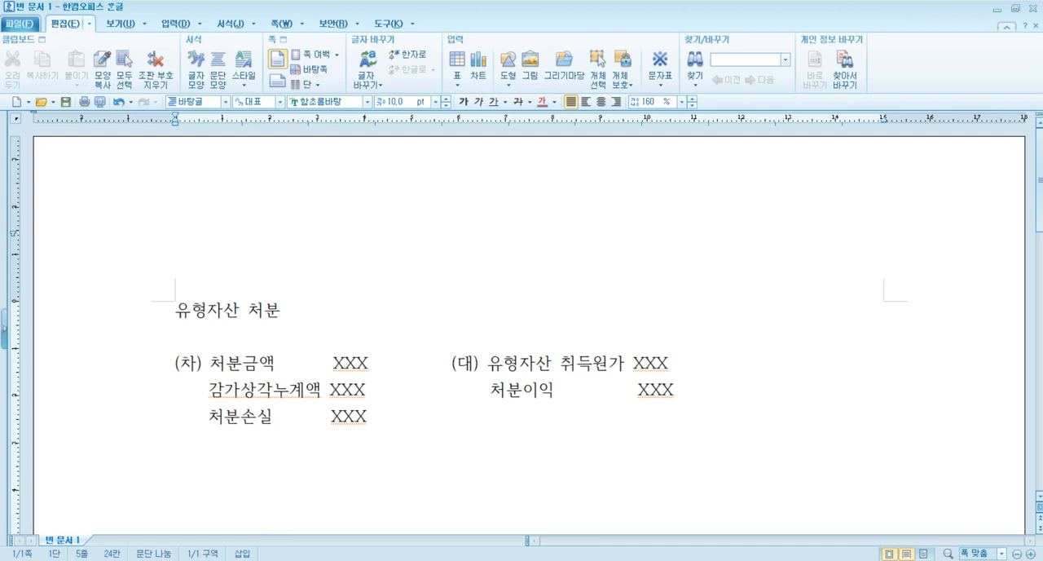
mouse_move(252, 559)
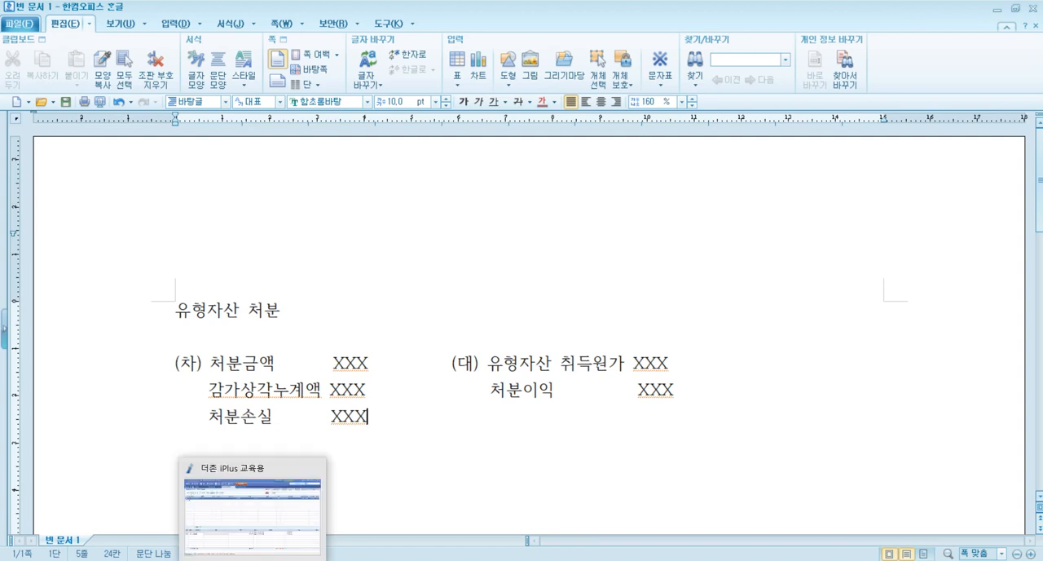
left_click(252, 559)
left_click(91, 404)
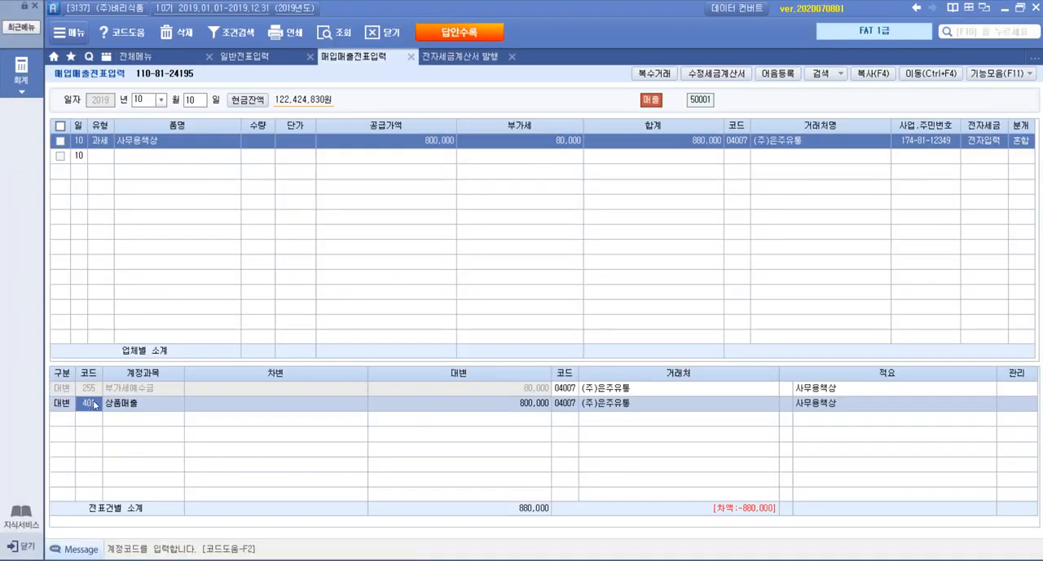
key("F2")
type("비품")
key("Return")
key("Return")
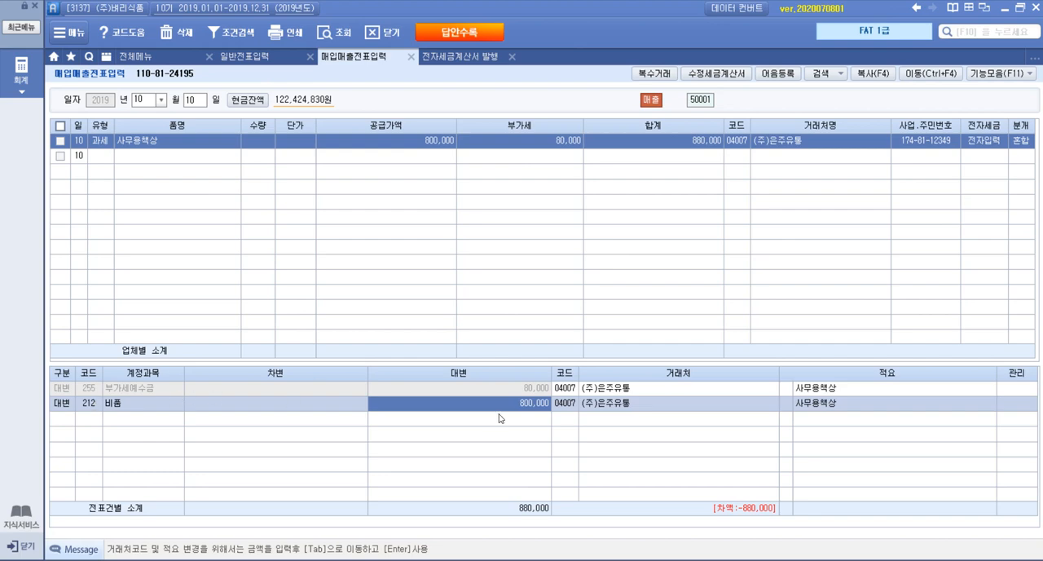
Recheck the outline's 취득원가 credit line and set the 비품 credit amount in iPlus to 1,200,000
mouse_move(223, 554)
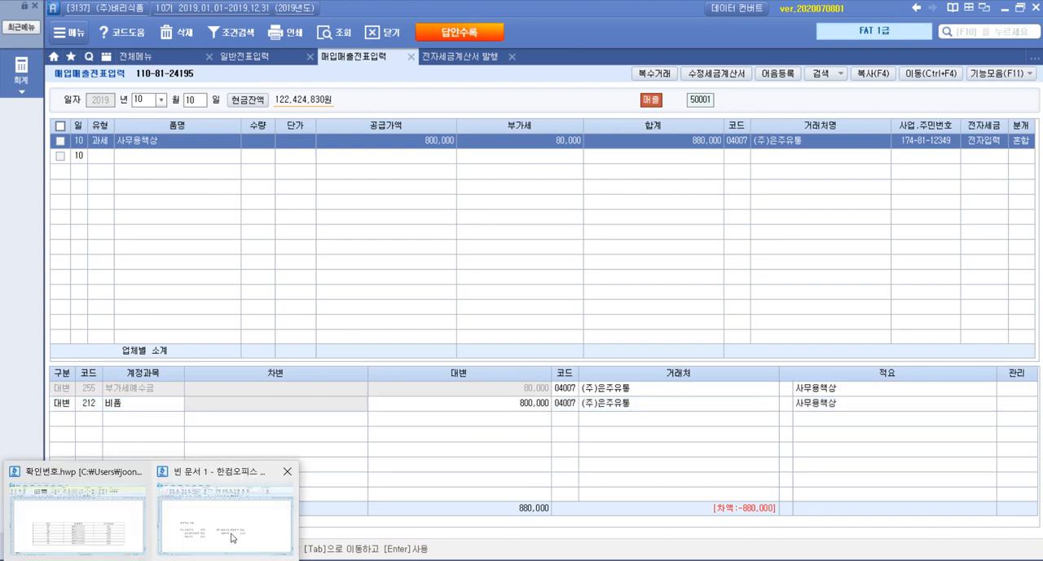
left_click(236, 505)
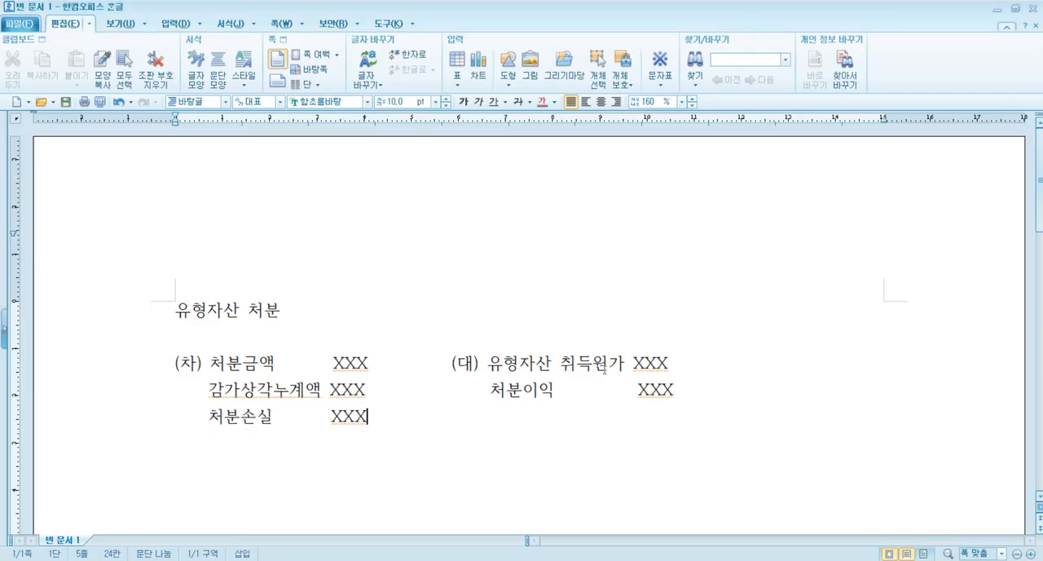
key("alt+Tab")
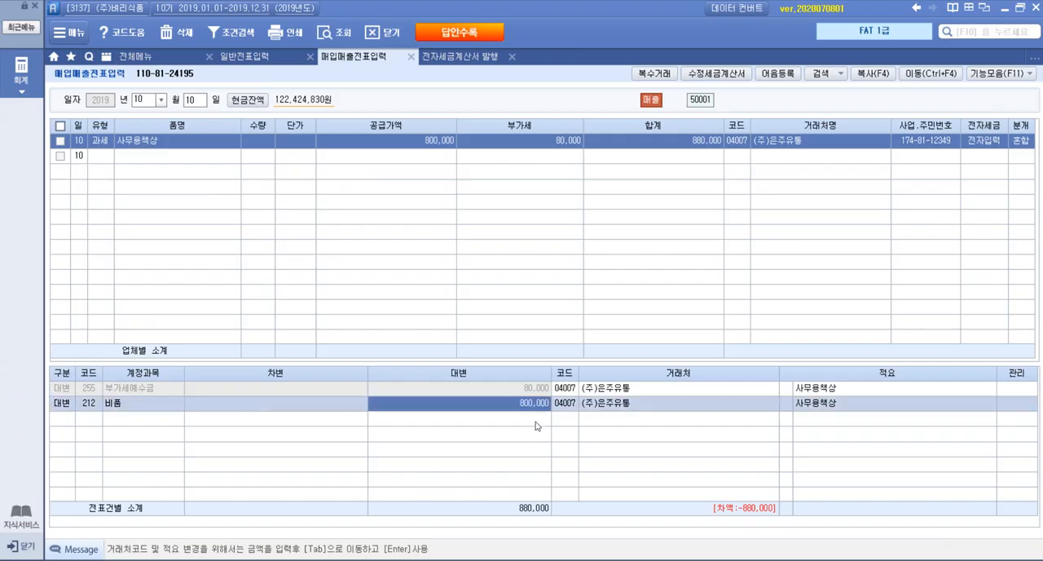
type("1200000")
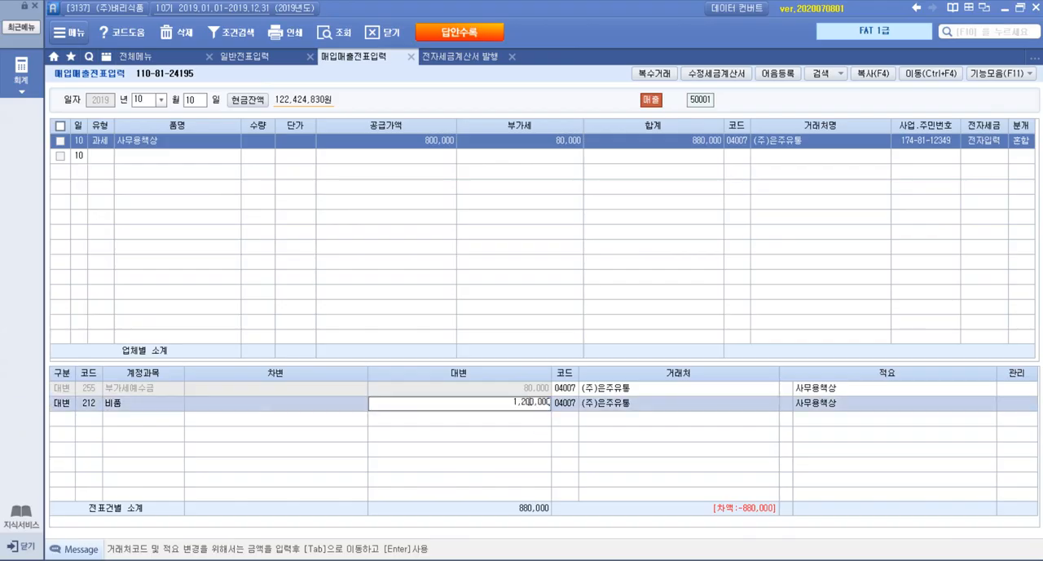
key("Return")
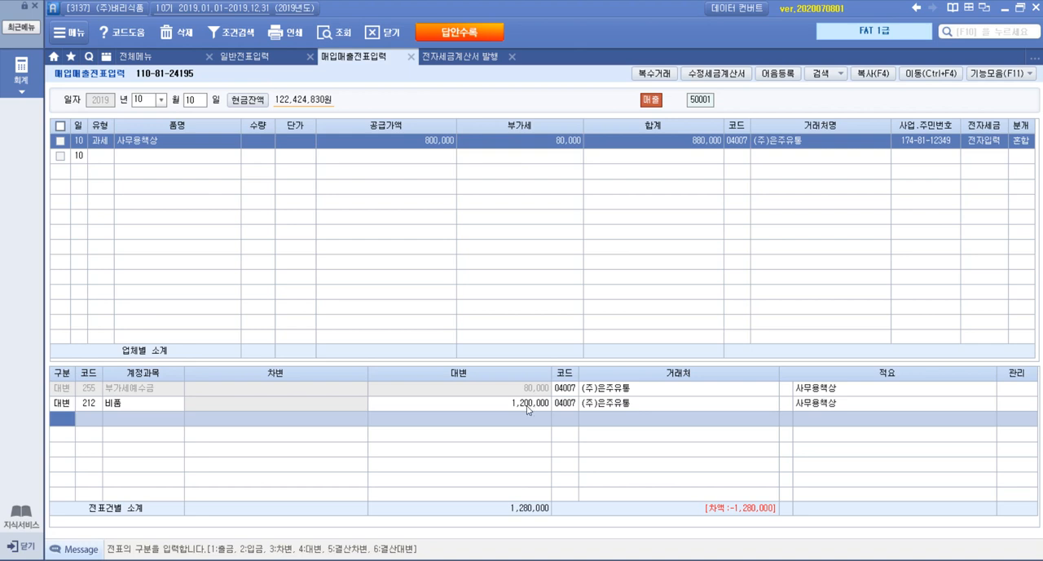
Review the 처분금액 debit in the Hangul outline, and examine the office desk's tax invoice and 자료설명 in the exam PDF
left_click(152, 559)
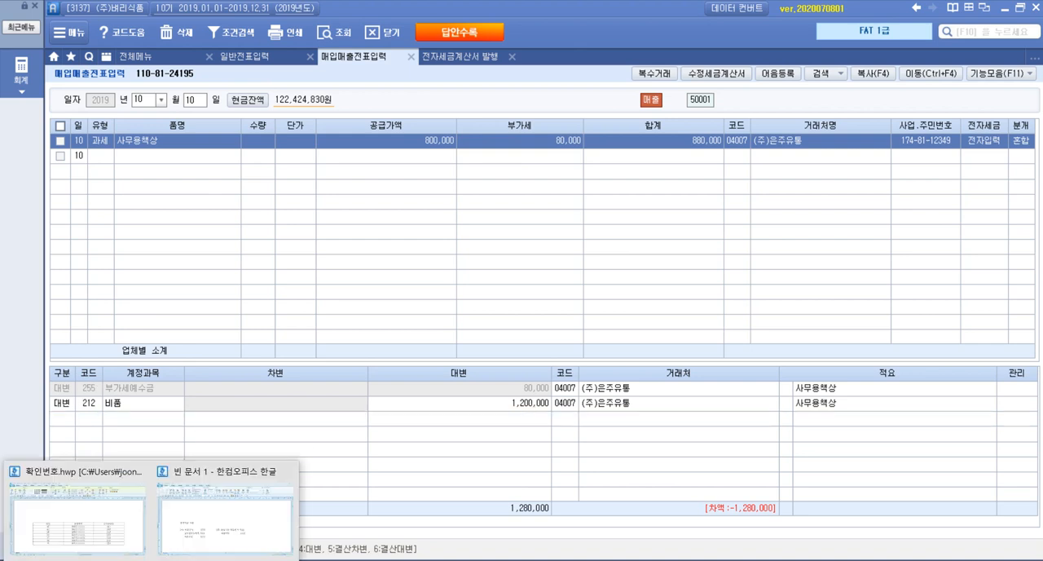
left_click(221, 545)
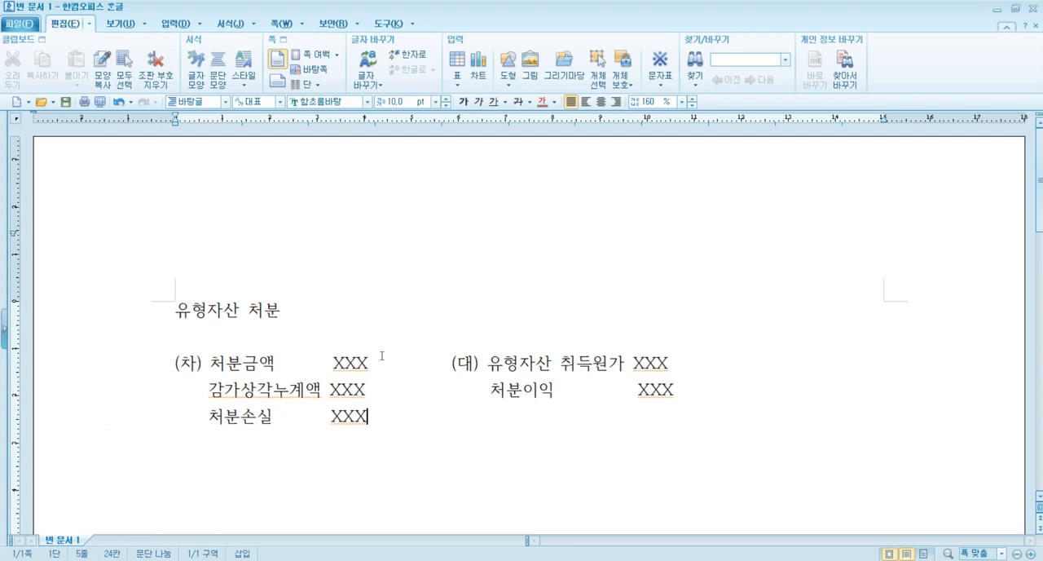
left_click(213, 362)
left_click_drag(213, 363, 383, 359)
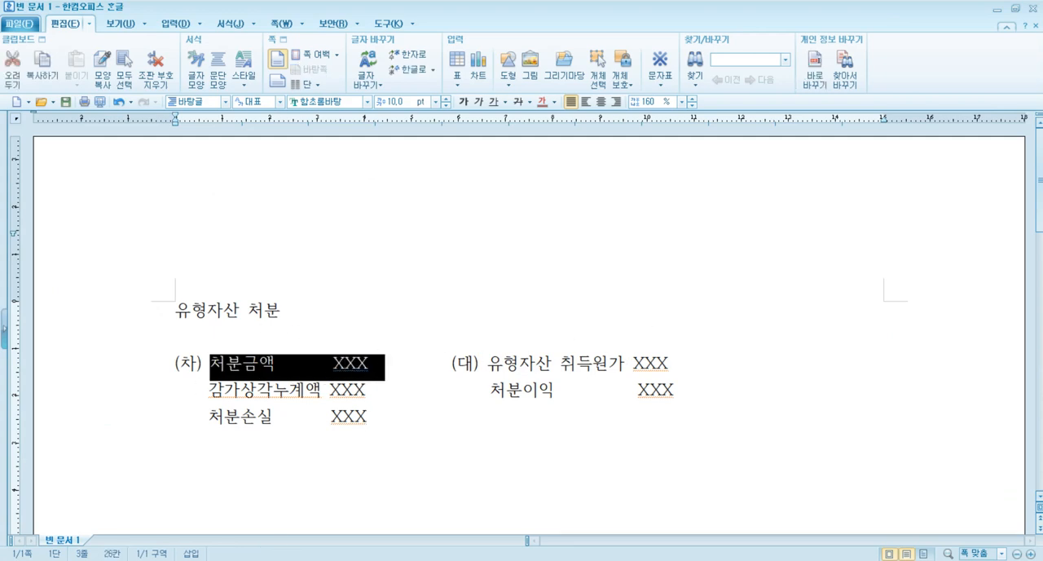
left_click(245, 559)
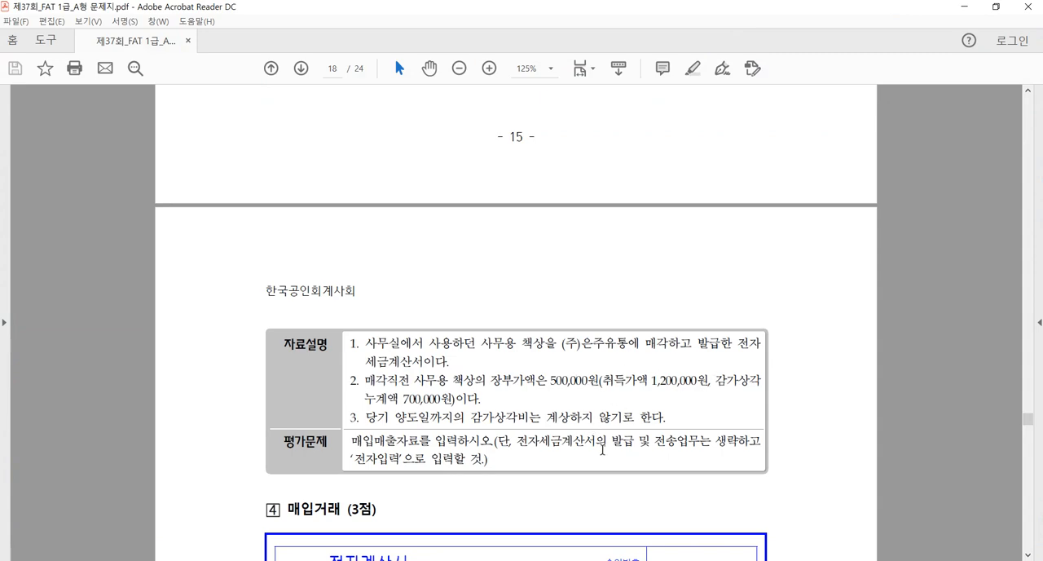
scroll(602, 449, "up", 2)
scroll(602, 449, "down", 1)
scroll(611, 470, "up", 2)
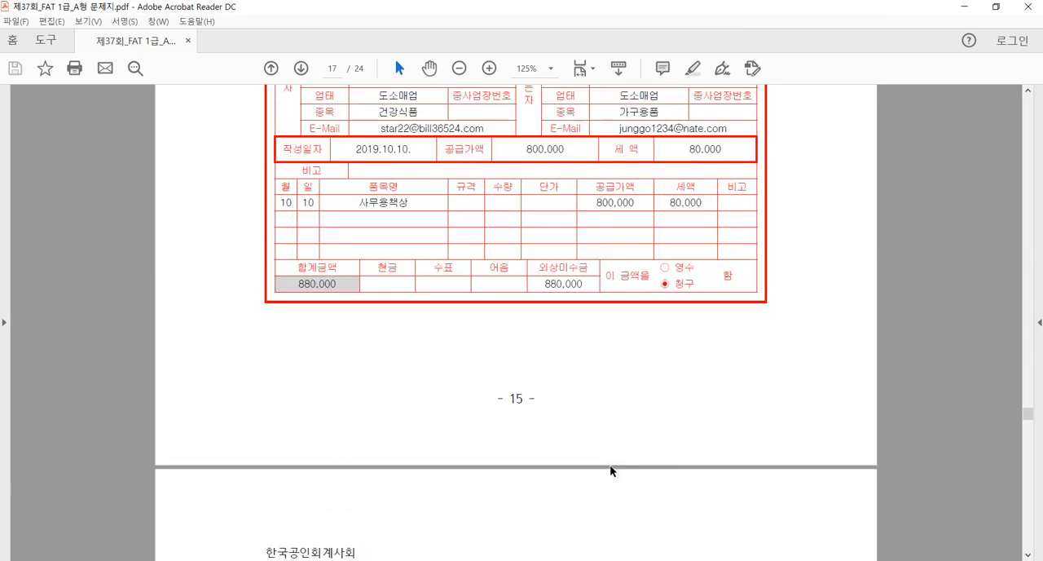
scroll(612, 470, "up", 1)
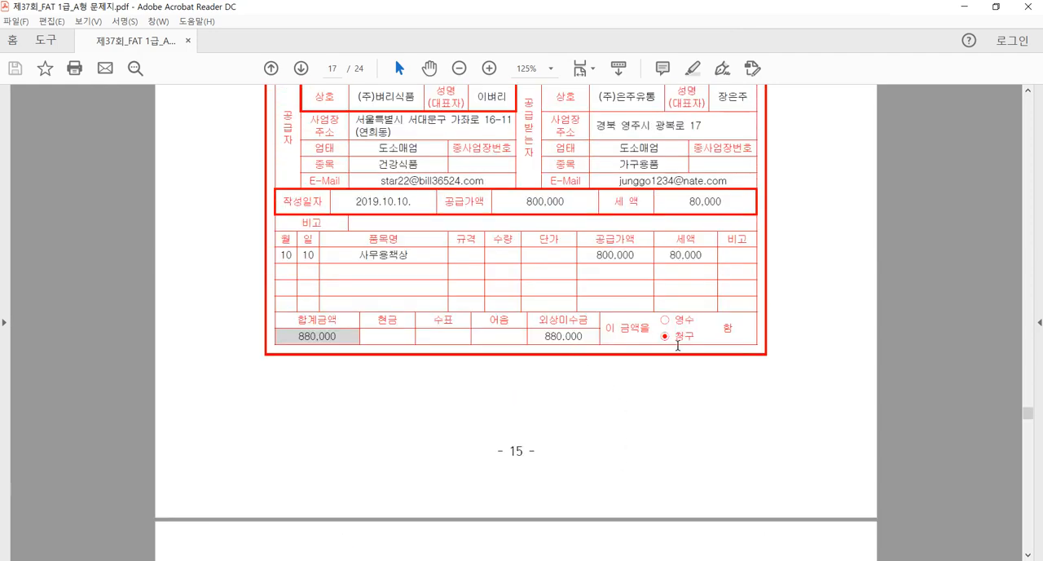
scroll(729, 432, "down", 7)
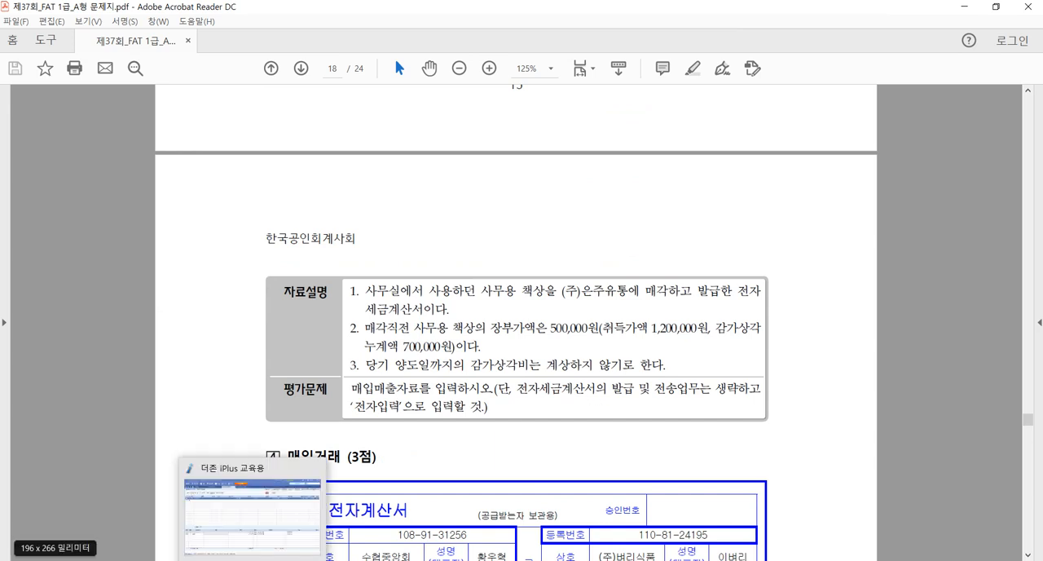
Switch back to iPlus and add a debit line for 미수금 (120) with the amount 880,000
left_click(256, 560)
type("3")
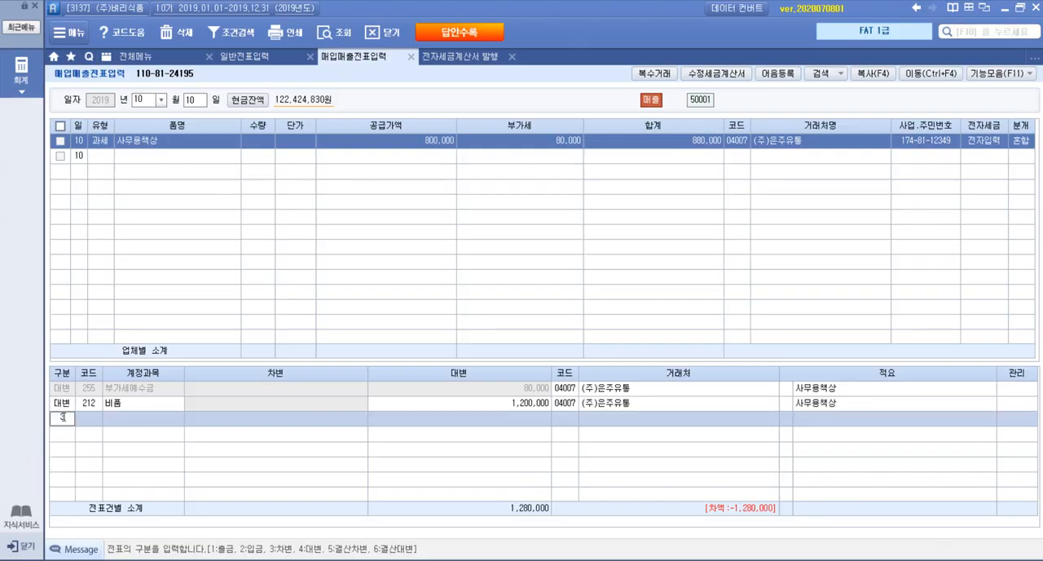
key("Return")
key("F2")
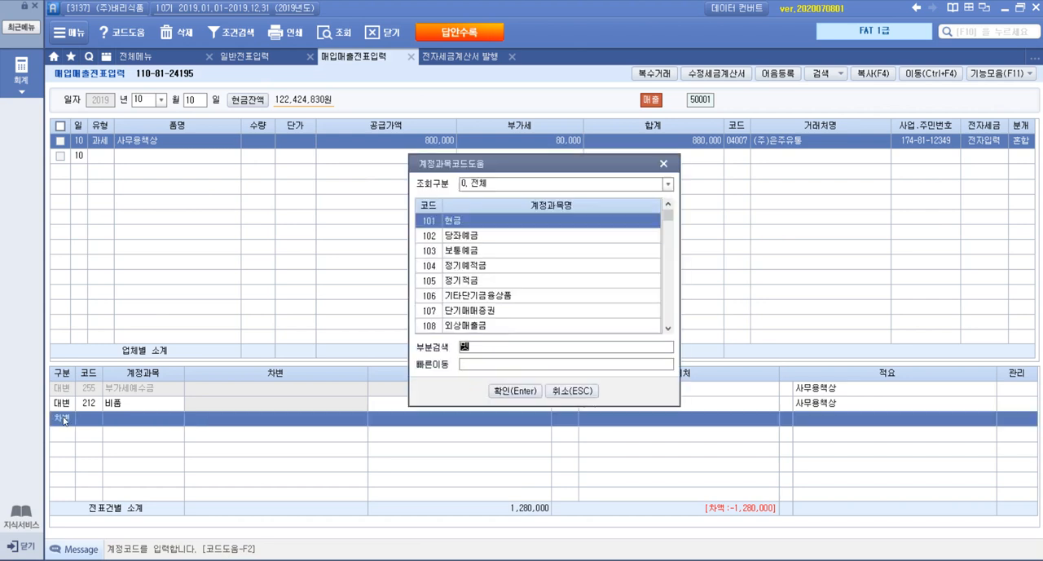
type("미수금")
key("Return")
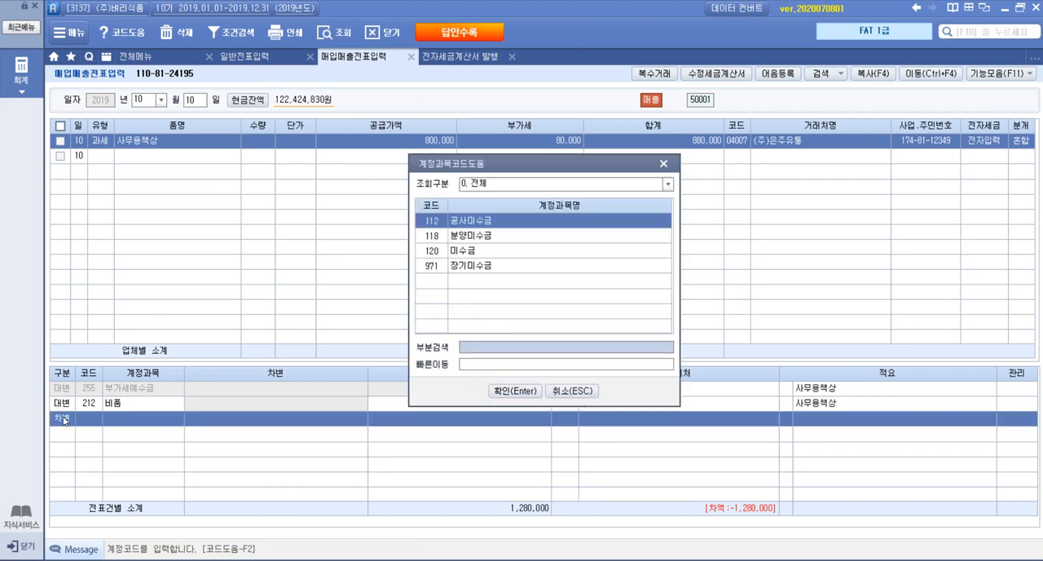
key("Down")
key("Down")
key("Return")
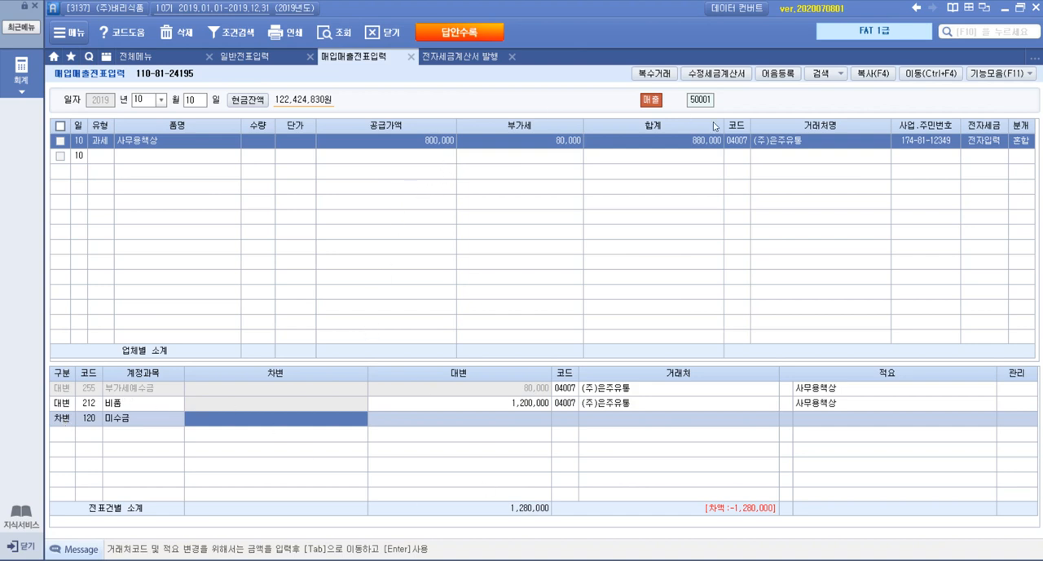
type("880,000")
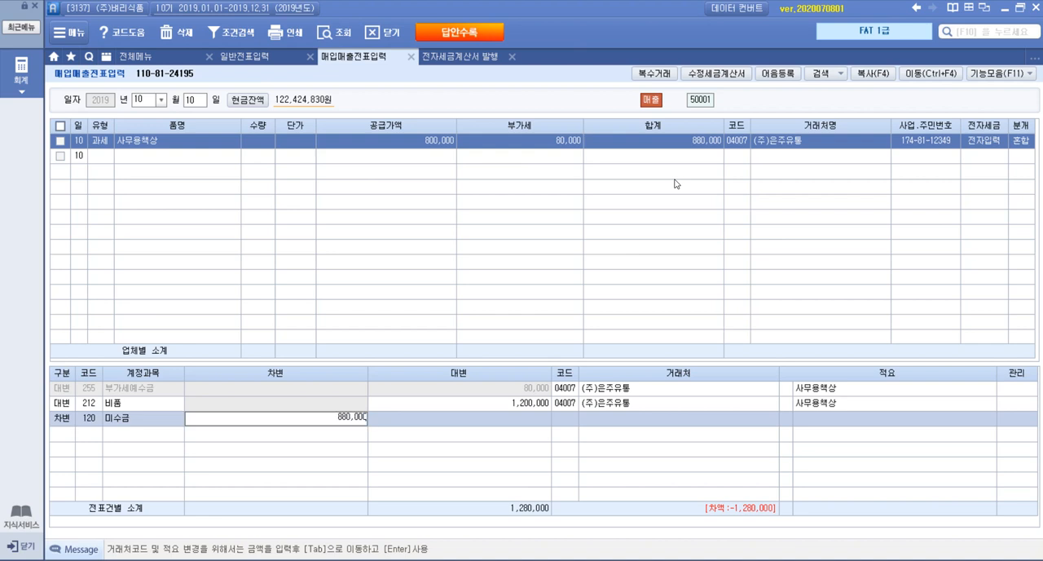
key("Return")
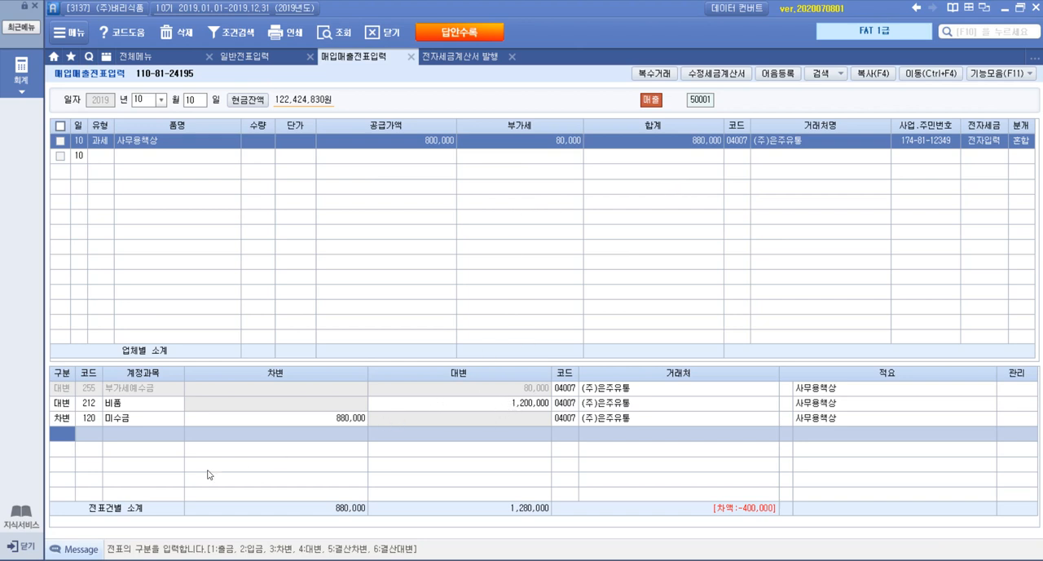
Start another debit line in the journal entry and check the 감가상각누계액 line in the Hangul disposal outline
type("3")
key("Return")
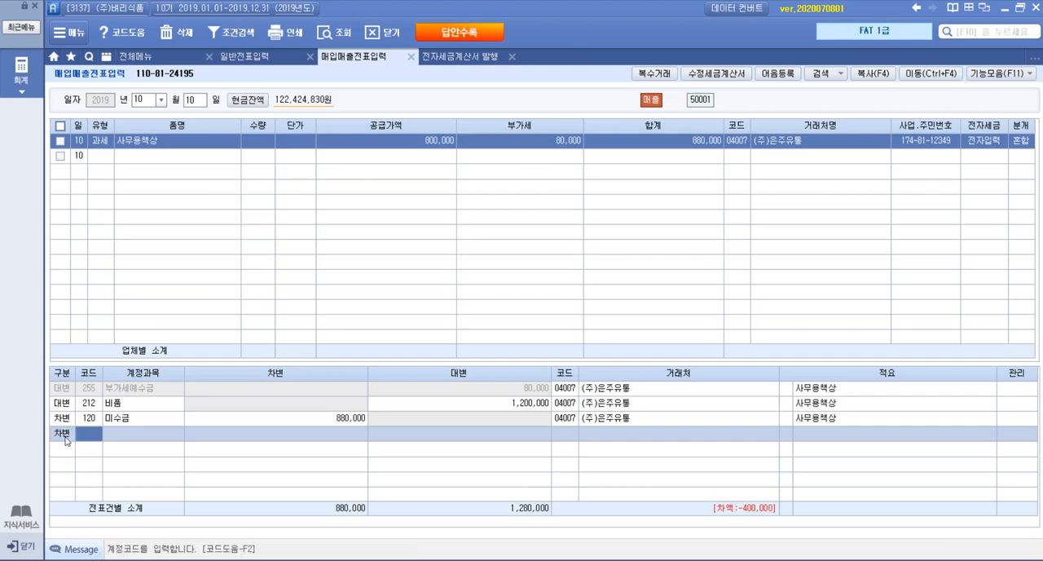
mouse_move(230, 556)
left_click(268, 471)
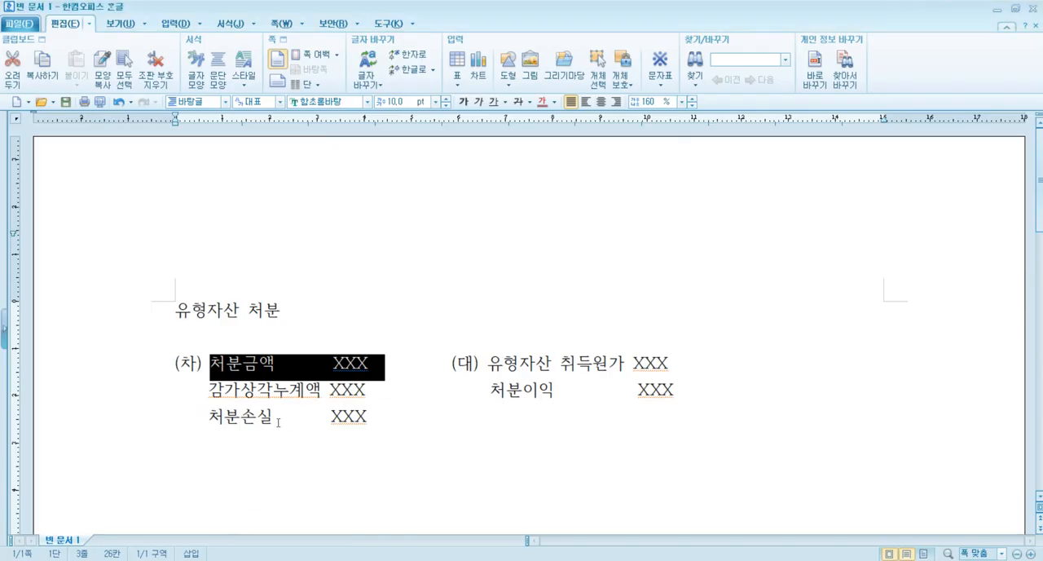
left_click(189, 559)
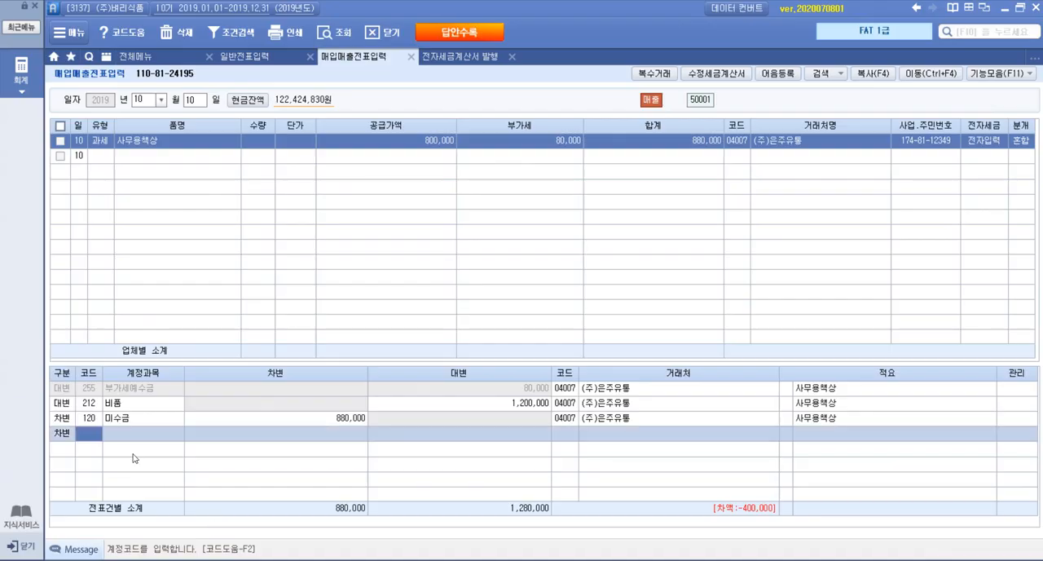
Assign account 213 감가상각누계액, the one following 비품, to the new debit line and set its amount to 700,000
left_click(121, 404)
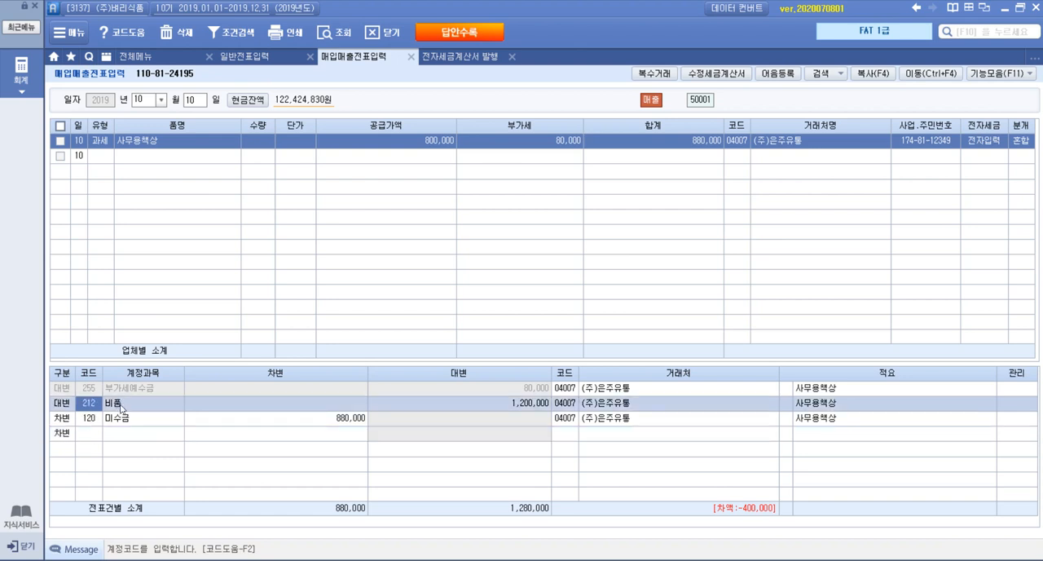
left_click(98, 434)
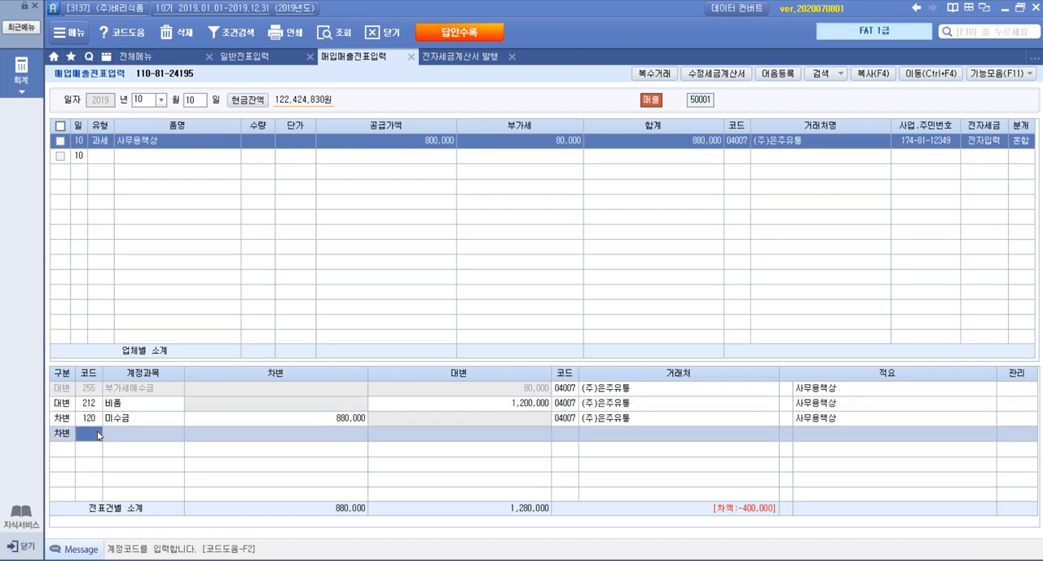
key("F2")
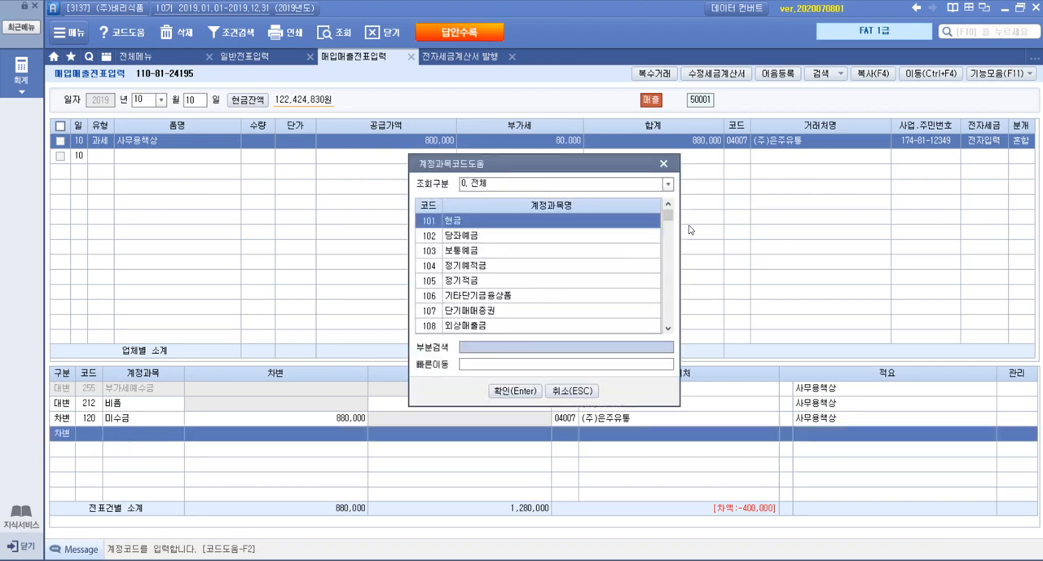
mouse_move(668, 215)
left_mouse_down()
mouse_move(668, 237)
mouse_move(672, 209)
left_mouse_up()
left_click(669, 207)
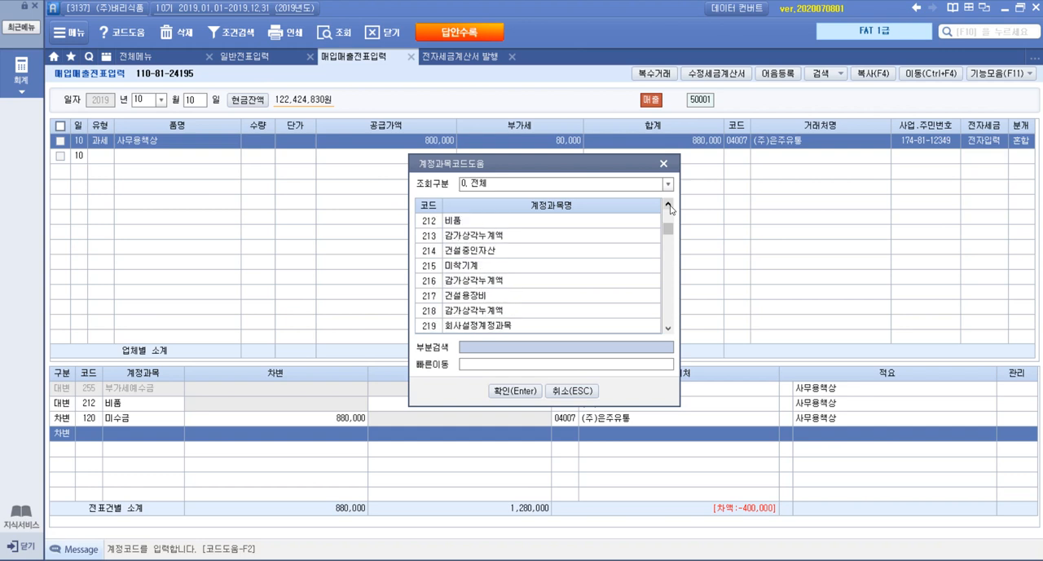
double_click(476, 237)
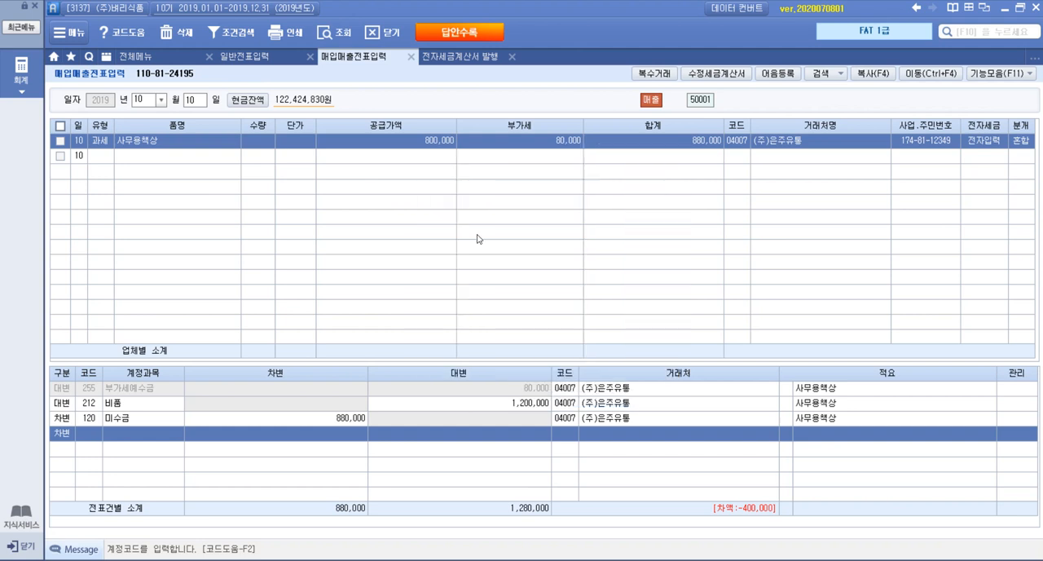
left_click(355, 433)
type("7000000")
key("Return")
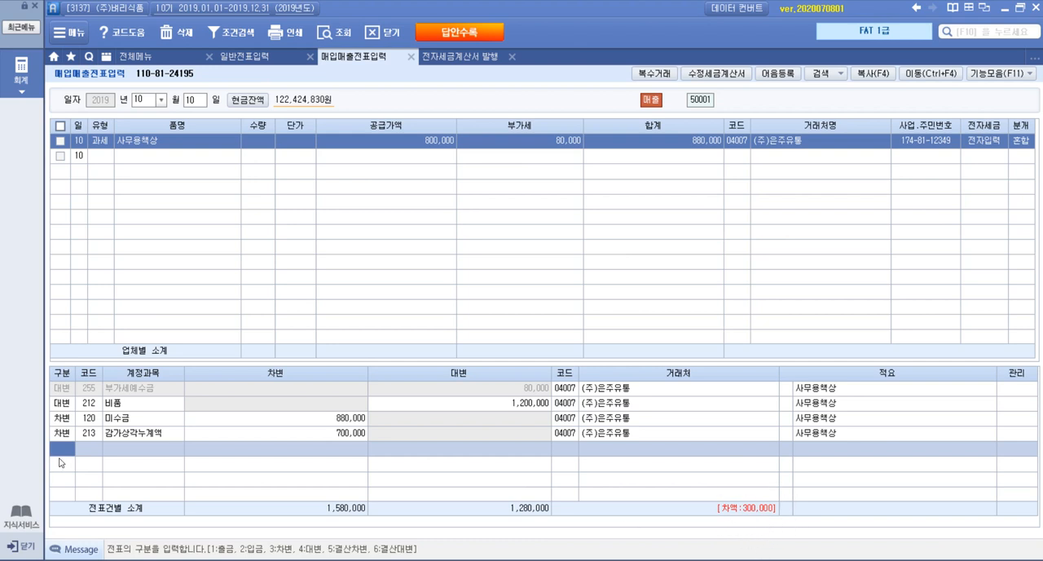
Add a credit line for 유형자산처분이익 (914) with the amount 300,000
type("4")
key("F2")
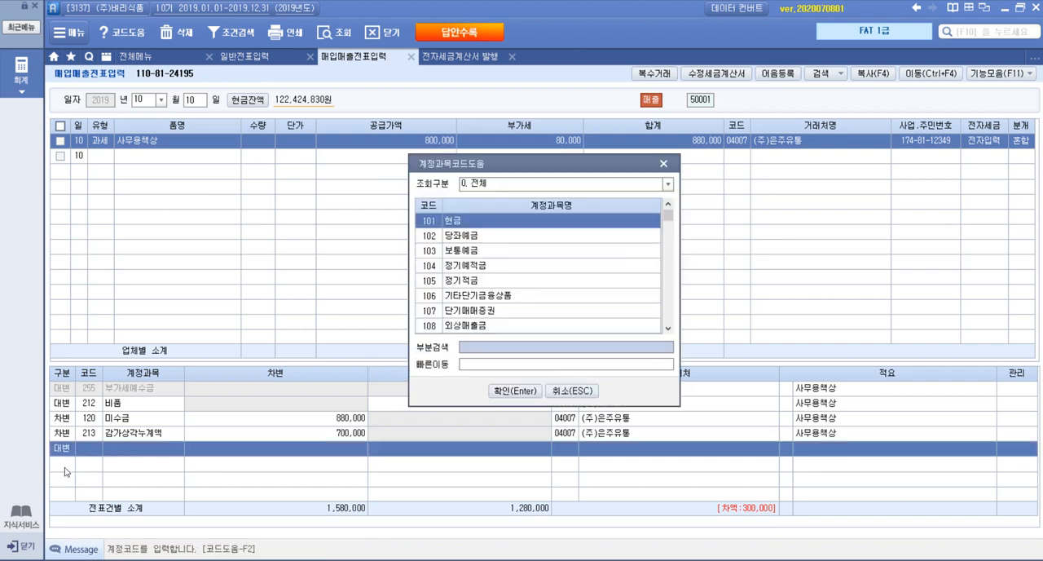
type("처분이익")
key("Return")
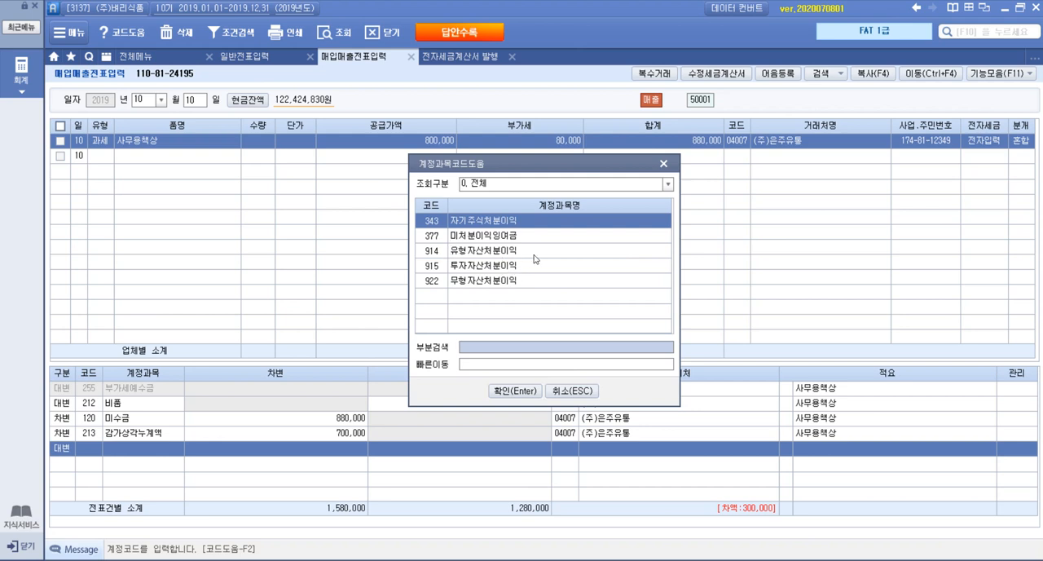
double_click(476, 252)
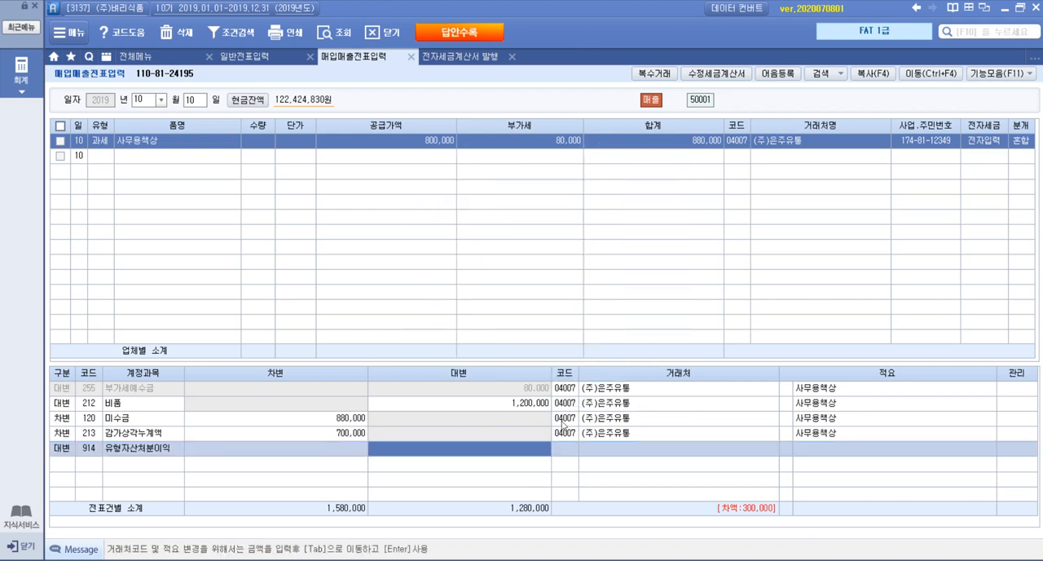
type("300000")
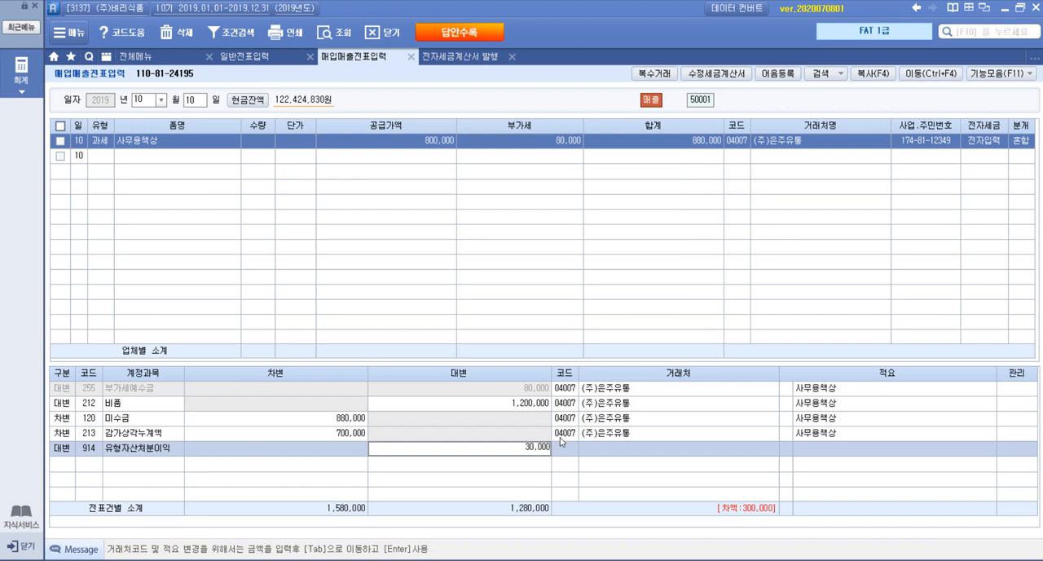
key("Return")
Review the desk sale's 공급가액 and 비품 credit, and close the 전자세금계산서 발행 screen
left_click(332, 142)
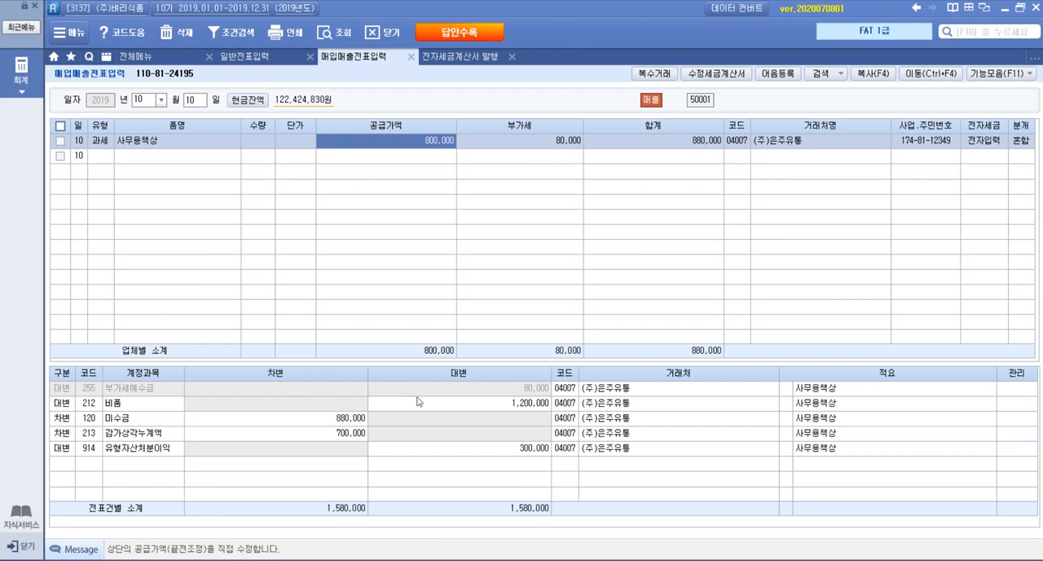
left_click(479, 402)
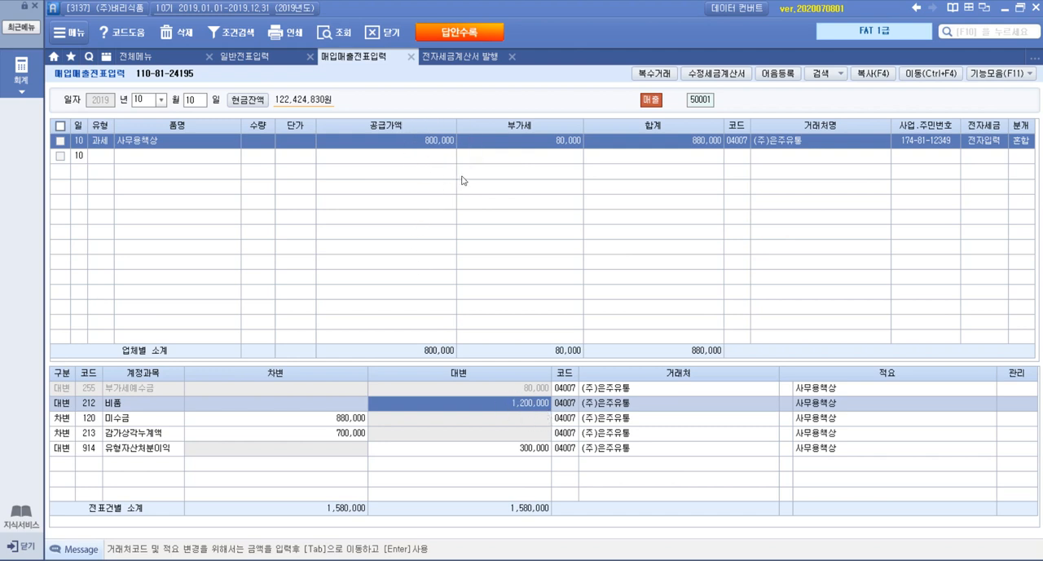
left_click(513, 56)
Examine the 전자계산서 and 자료설명 of question 4, 매입거래, in the exam PDF
key("alt+Tab")
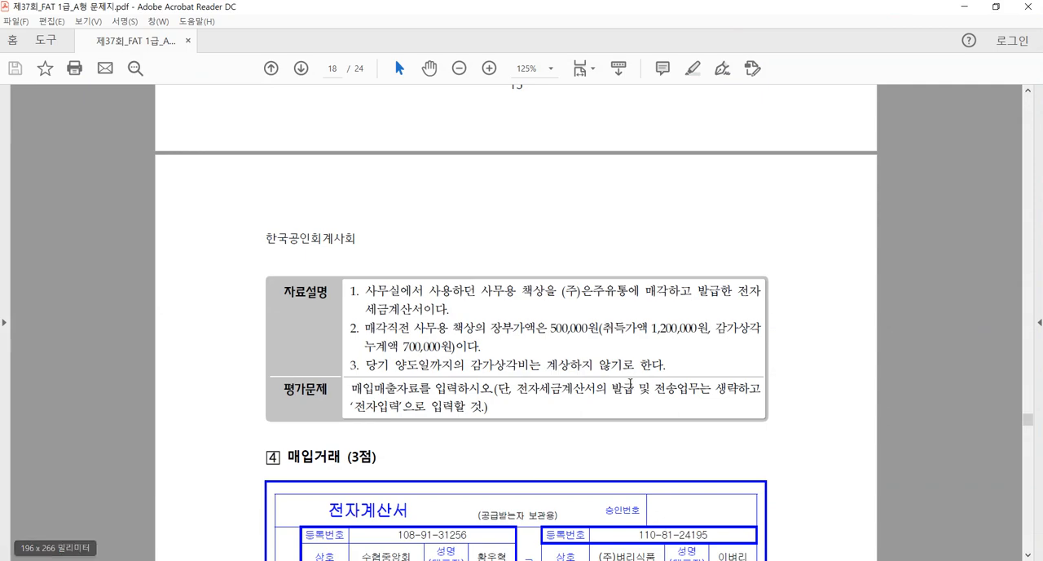
scroll(738, 382, "down", 5)
scroll(738, 383, "up", 1)
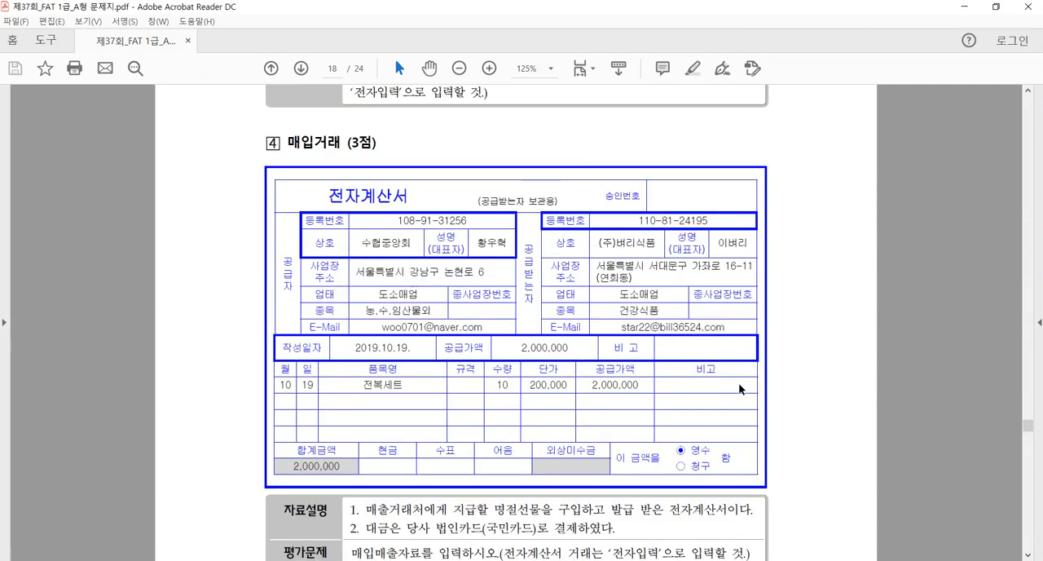
scroll(740, 388, "down", 1)
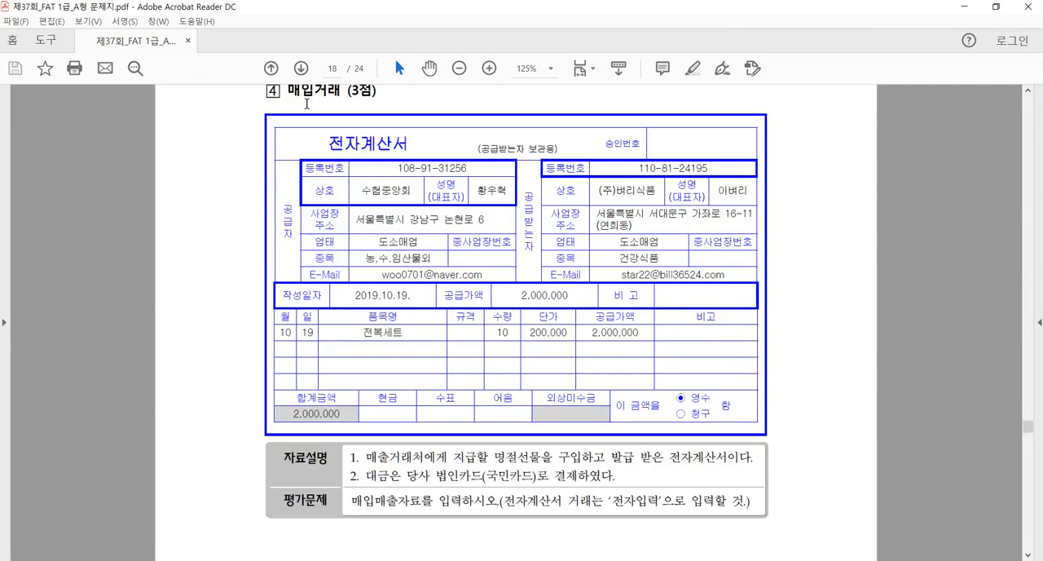
left_click_drag(288, 92, 314, 93)
left_click(298, 108)
left_click_drag(328, 144, 407, 147)
left_click(389, 159)
left_click(1028, 91)
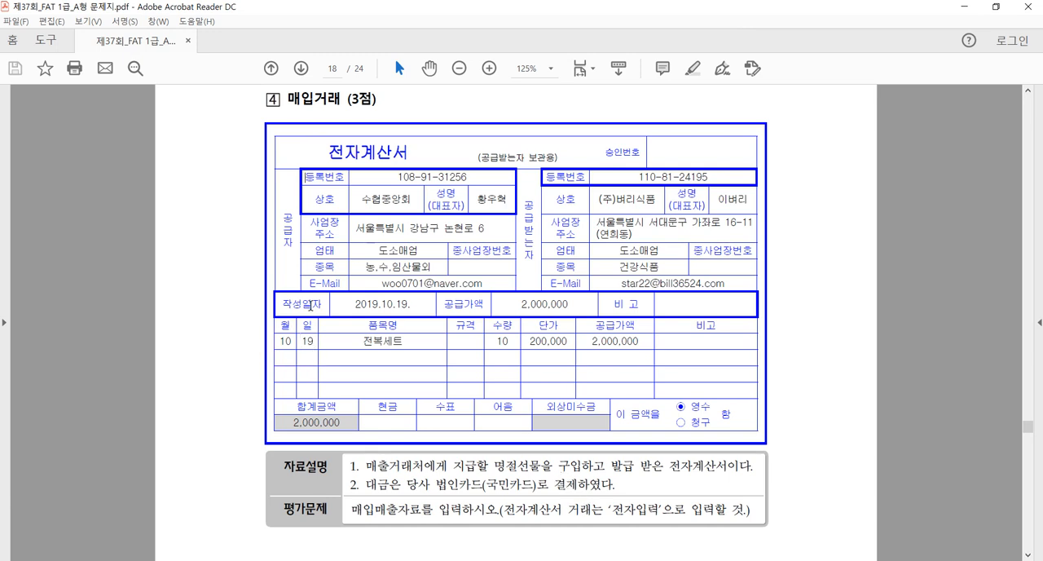
Return to iPlus, set the voucher date to October 19 and choose the purchase type 53 면세
left_click(234, 560)
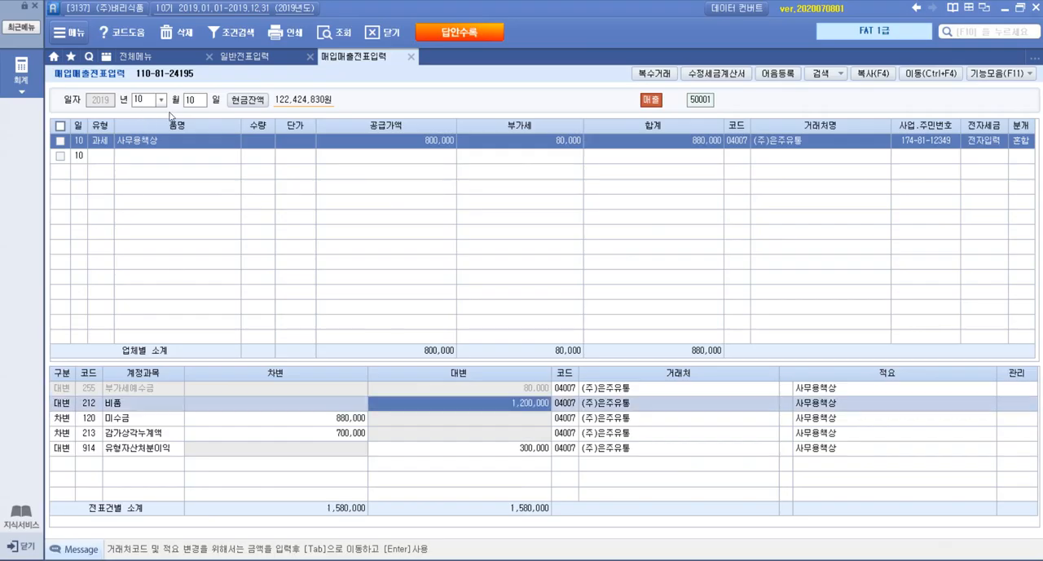
type("19")
key("Return")
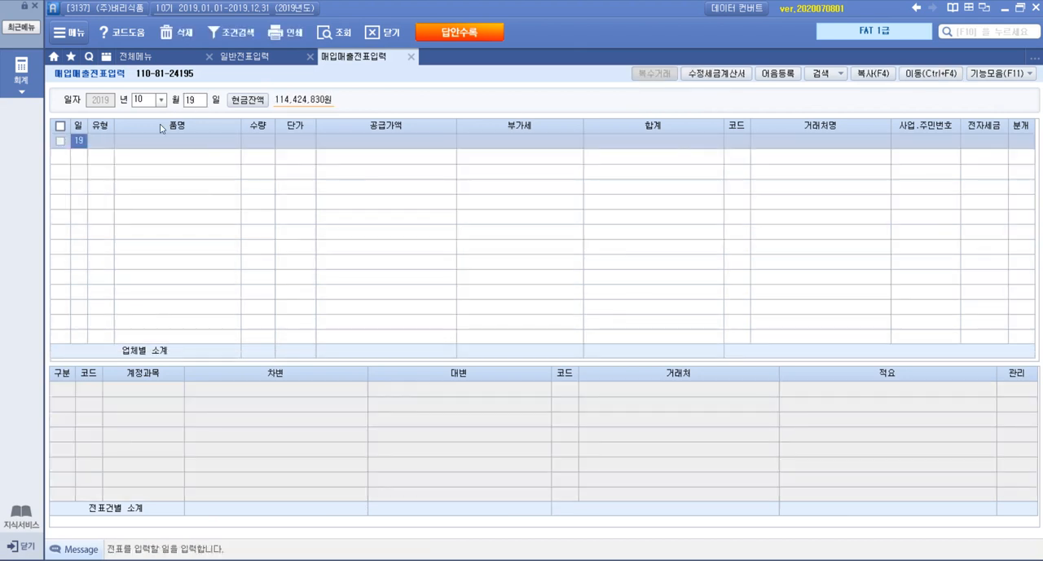
key("Return")
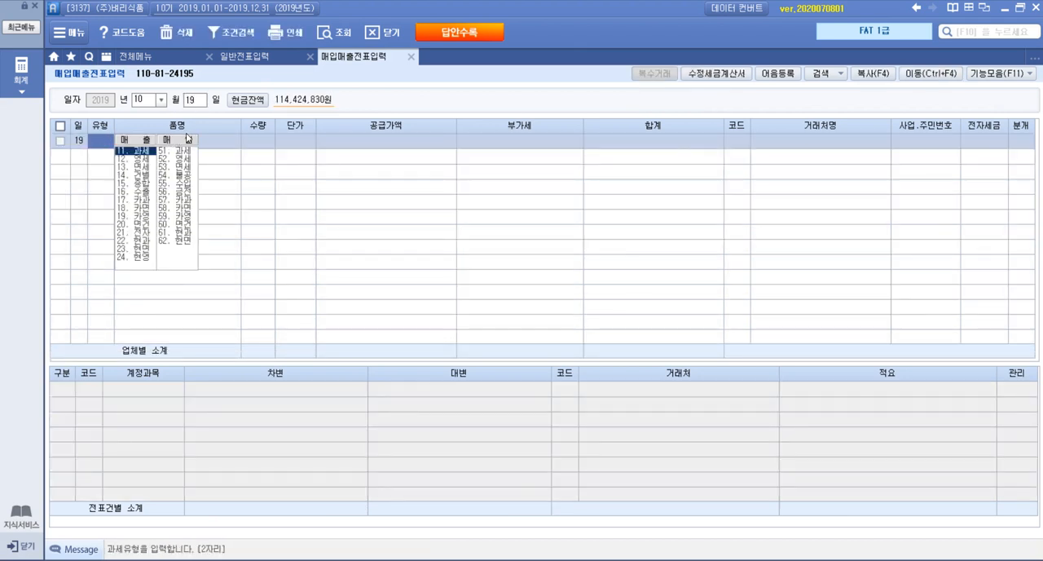
double_click(184, 166)
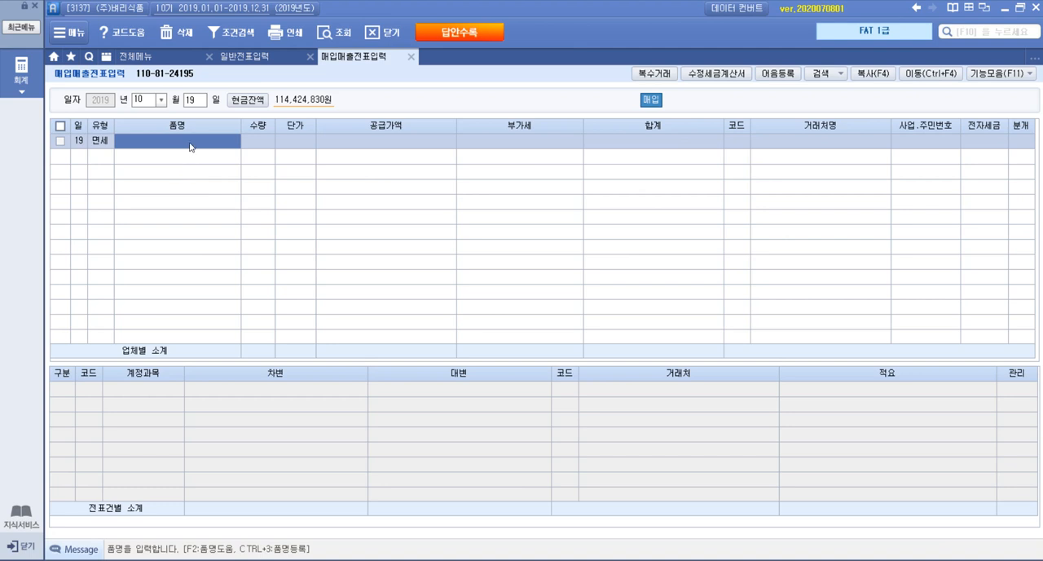
Enter the item 전복세트 with quantity 10 and unit price 200,000
type("전보")
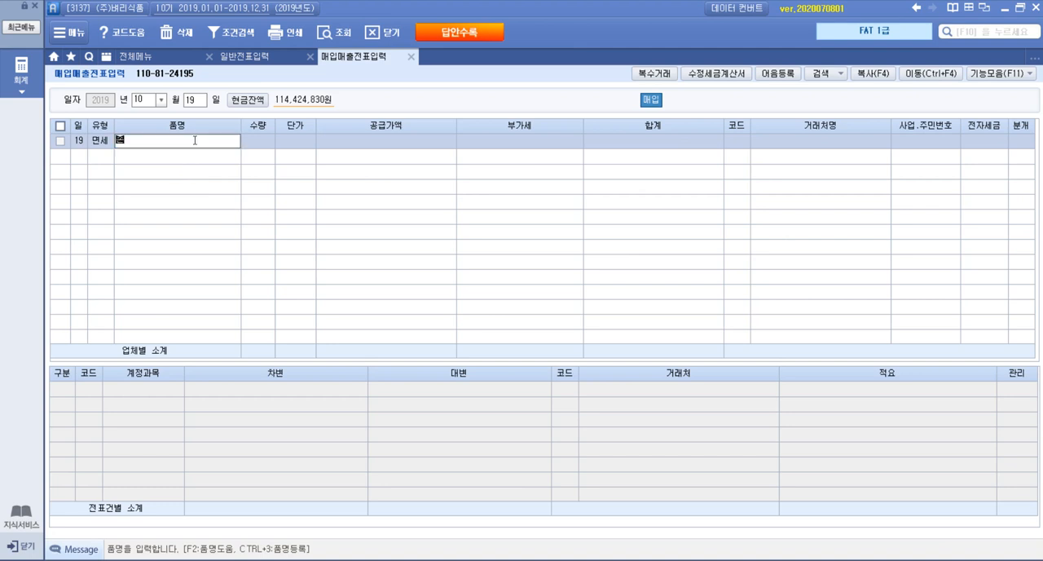
key("BackSpace")
key("BackSpace")
type("전복세트")
key("Return")
type("10")
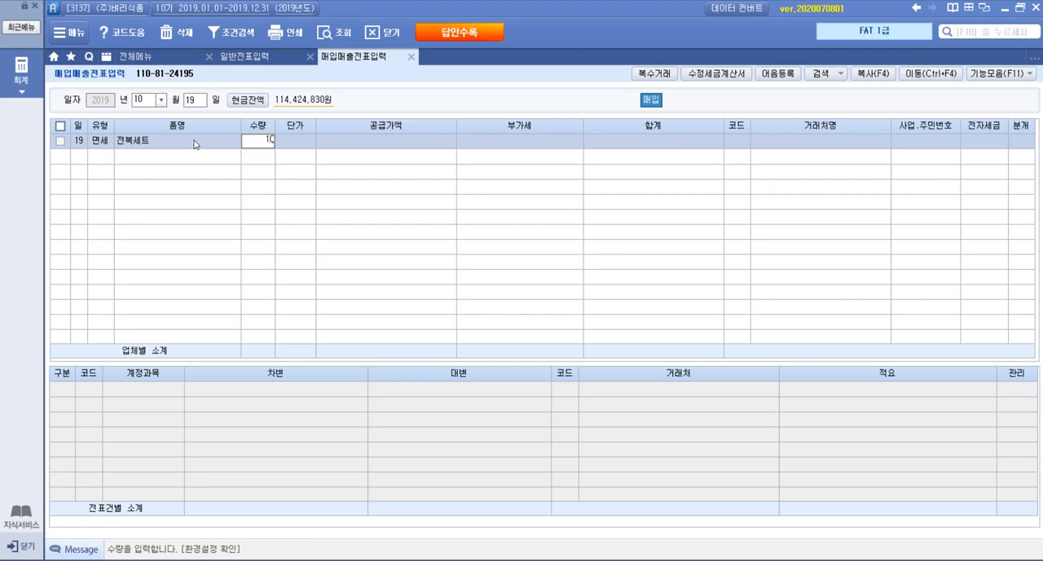
key("Return")
type("200,00")
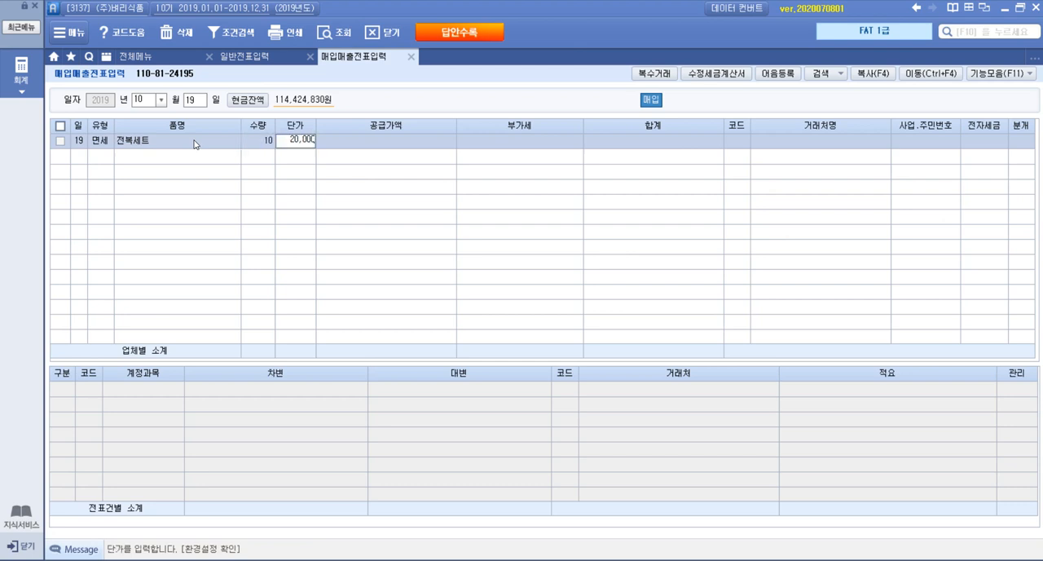
type("0")
key("Return")
key("Return")
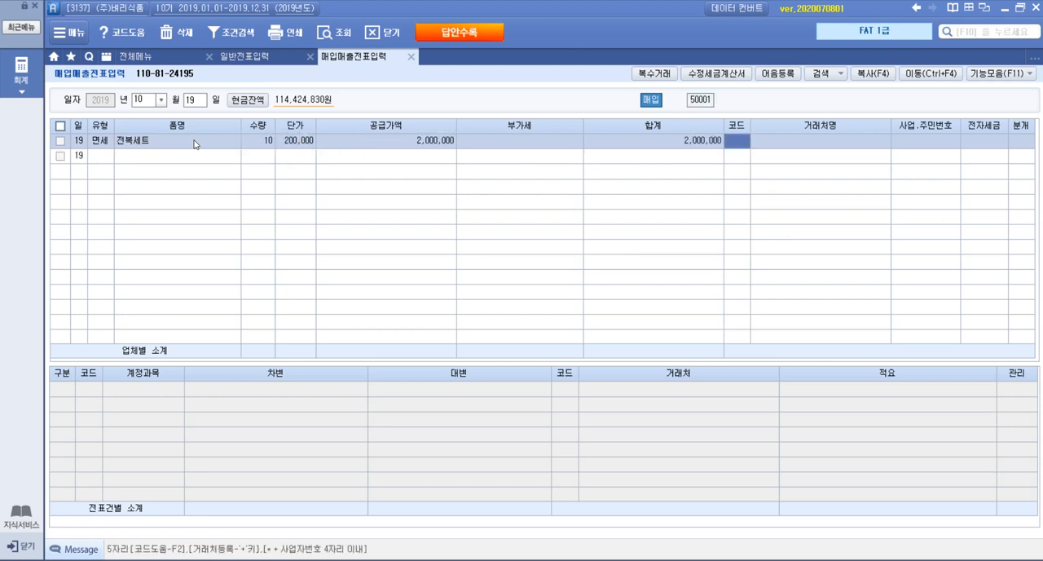
Search the business partners for 수협 and set 수협중앙회 as the supplier of the purchase
key("F2")
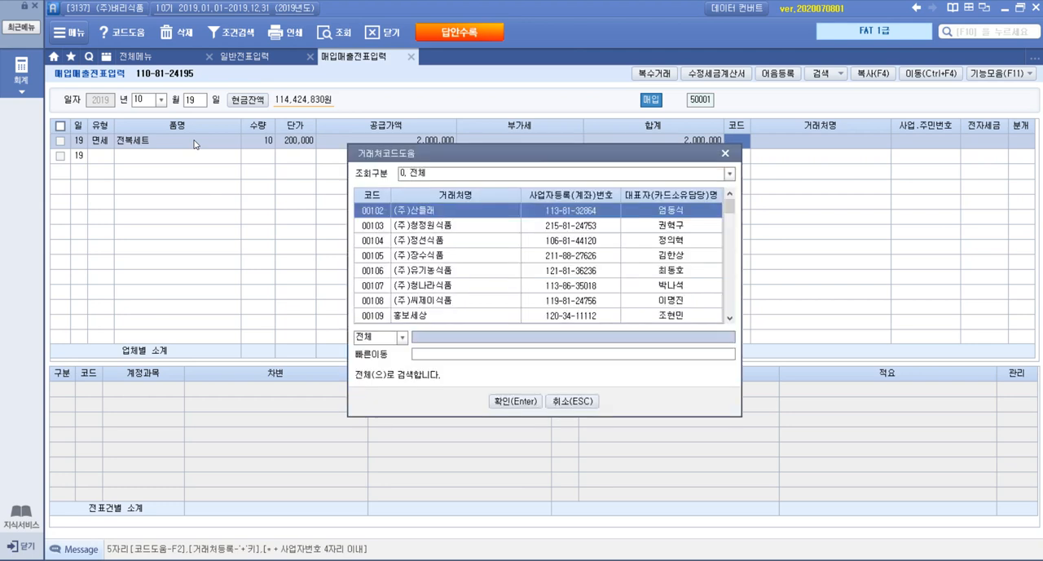
type("수협")
key("Return")
key("Return")
key("Return")
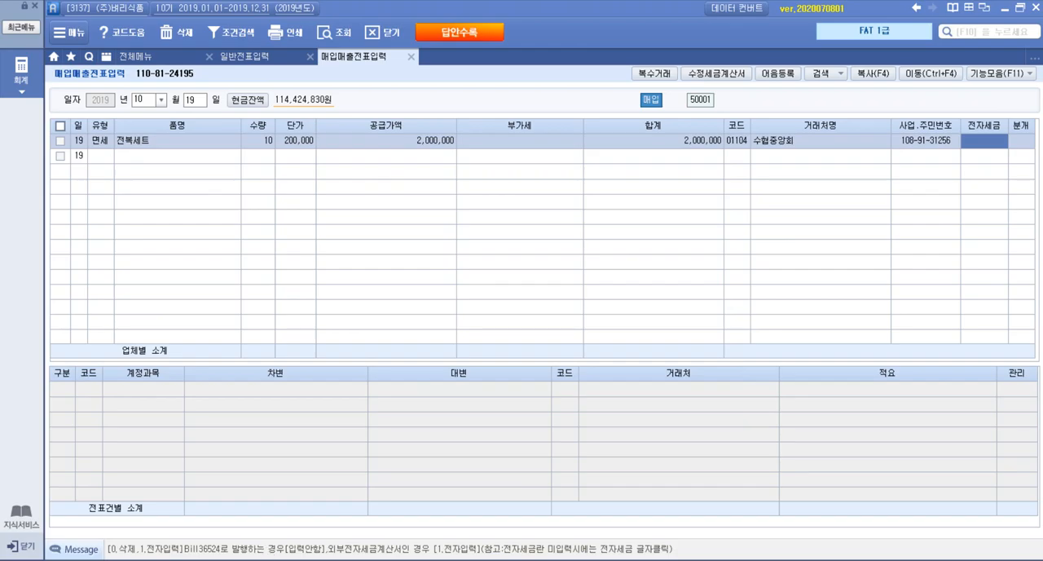
Mark the 전복세트 purchase as 전자입력 and set its 분개 to 3 혼합
key("alt+Tab")
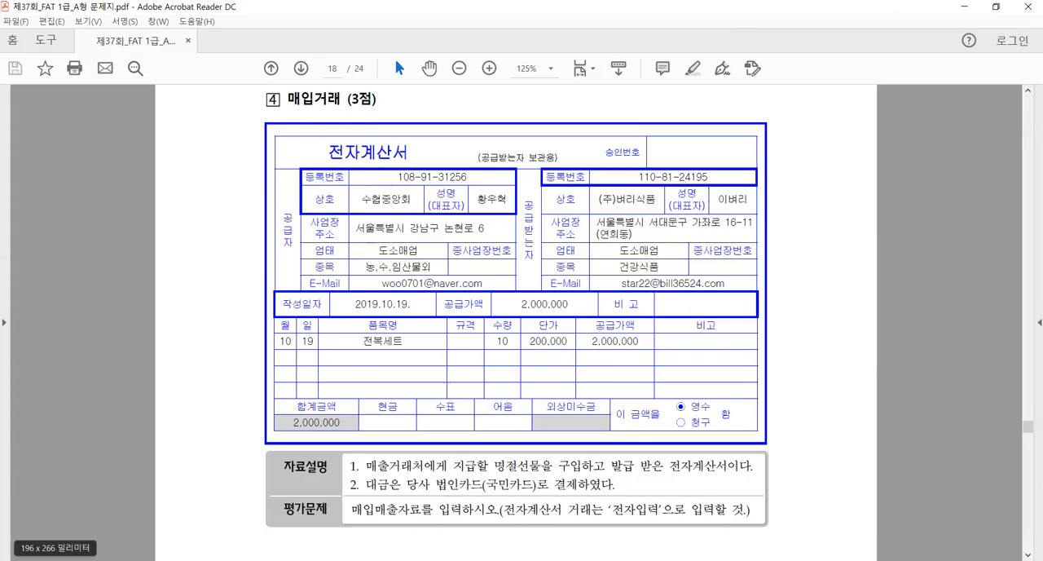
key("alt+Tab")
left_click(970, 141)
key("Return")
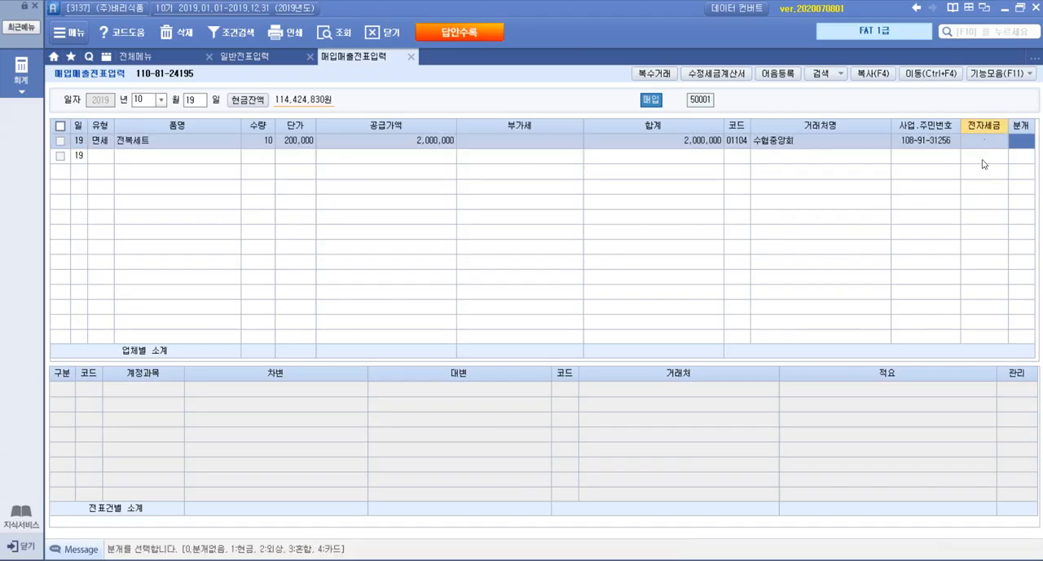
key("Escape")
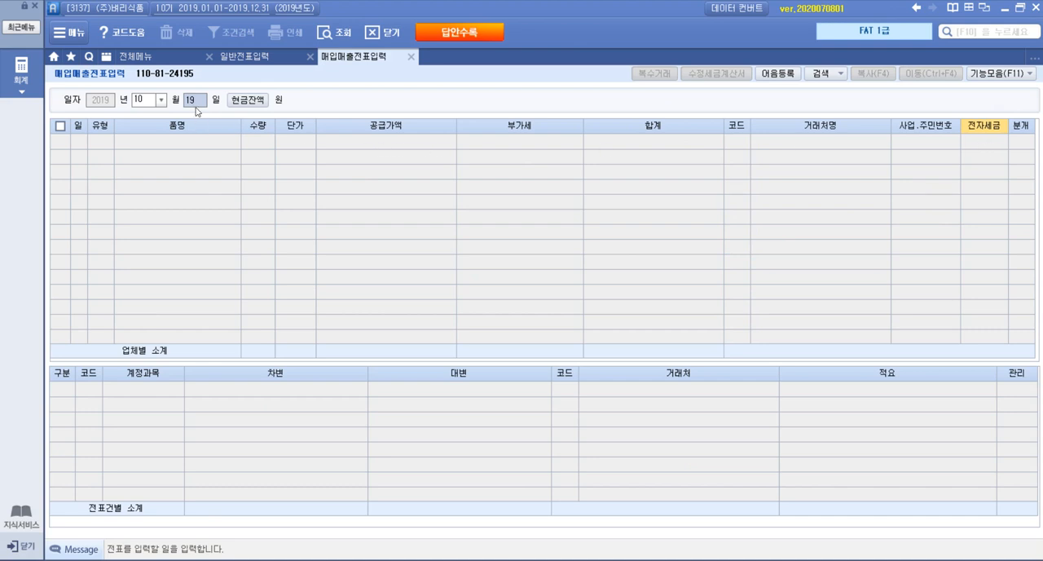
key("Return")
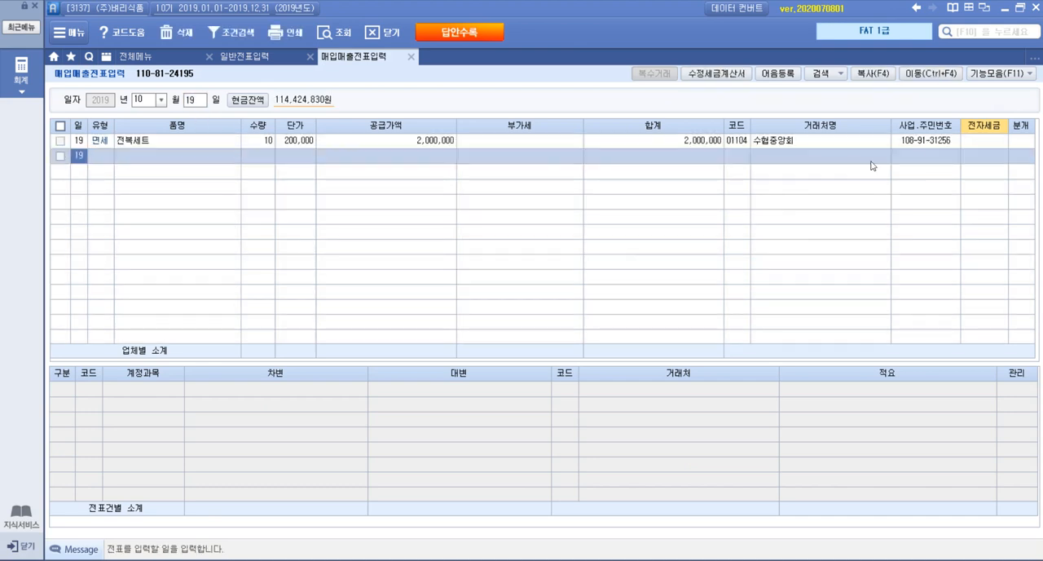
left_click(983, 141)
type("1")
key("Return")
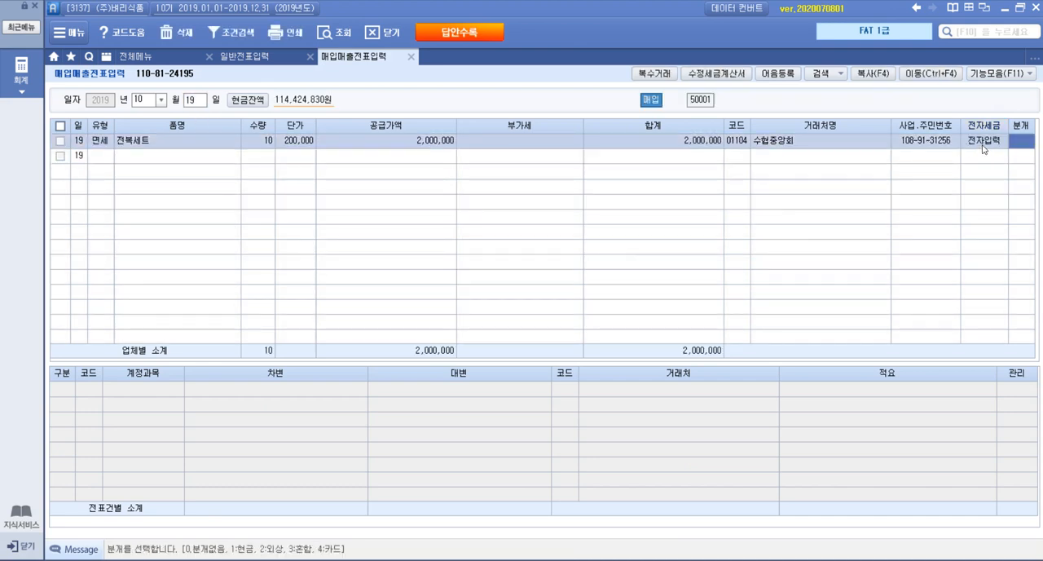
type("3")
key("Return")
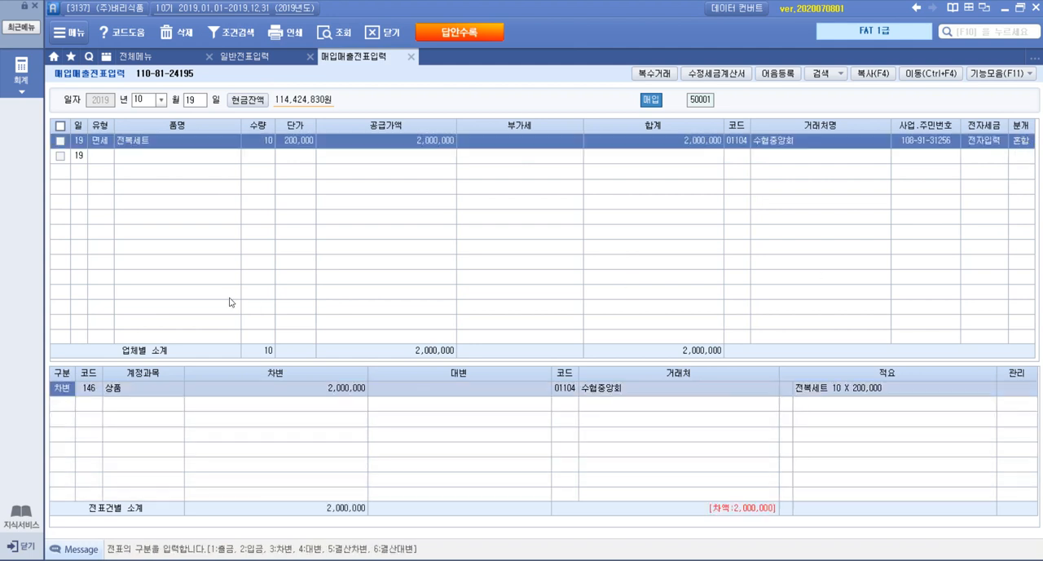
Search the accounts for 접대 and change the debit line's account to 813 접대비
left_click(97, 389)
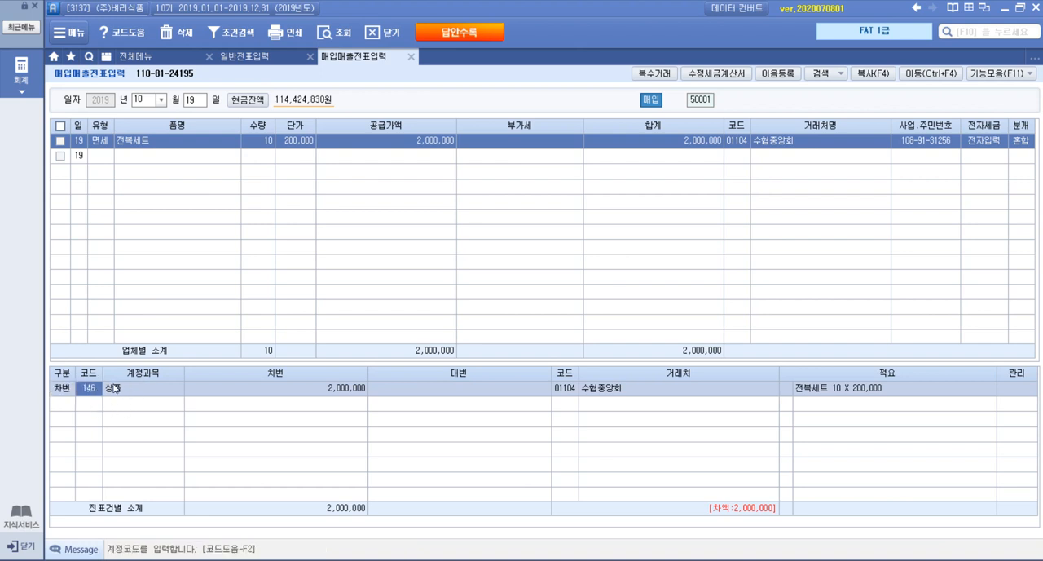
key("F2")
type("접대")
key("Return")
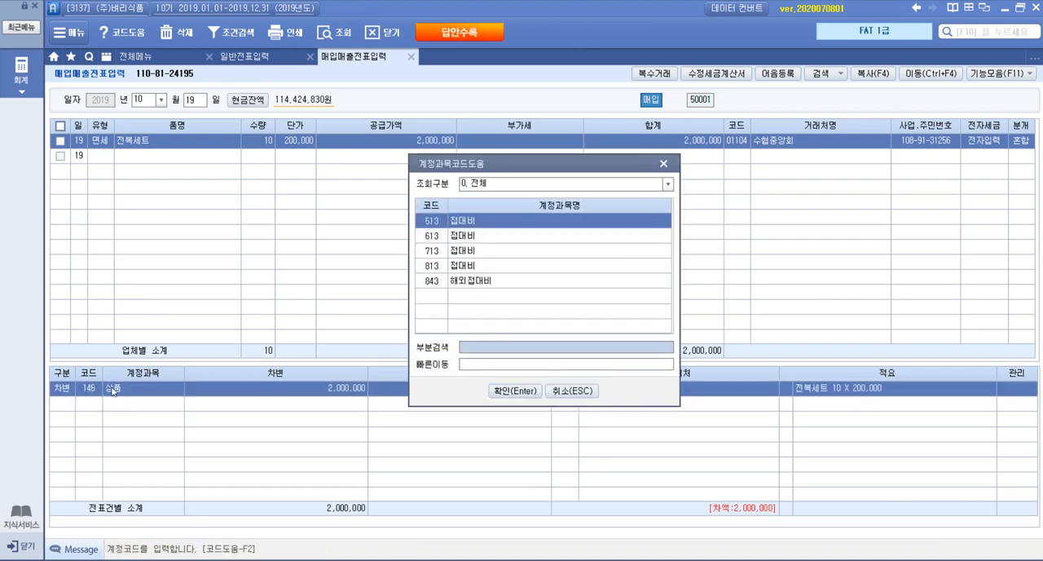
key("Down")
key("Down")
key("Down")
key("Return")
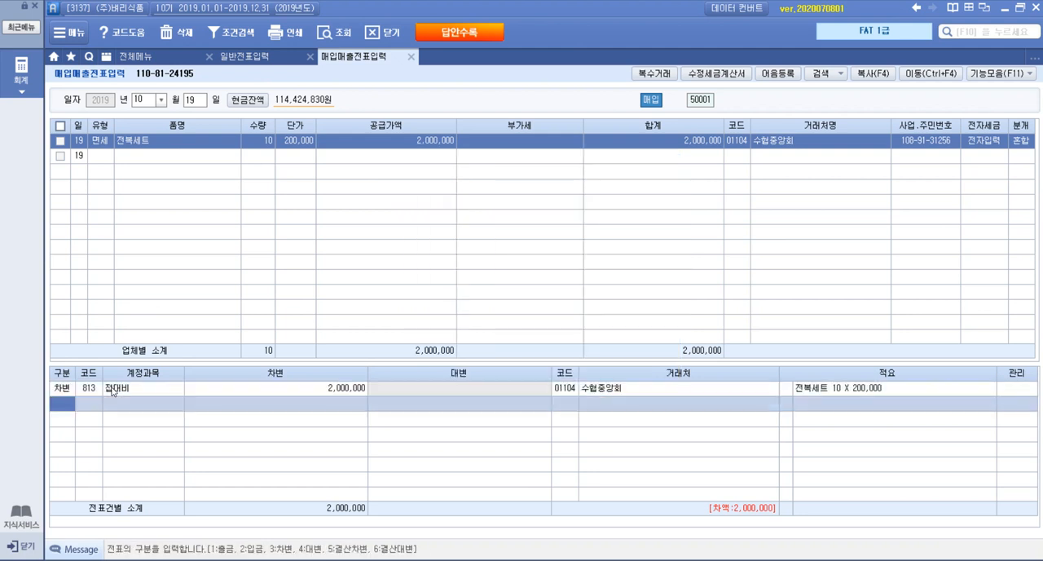
Add a credit line to the journal entry for account 253 미지급금 with the amount 2,000,000
type("4")
key("Return")
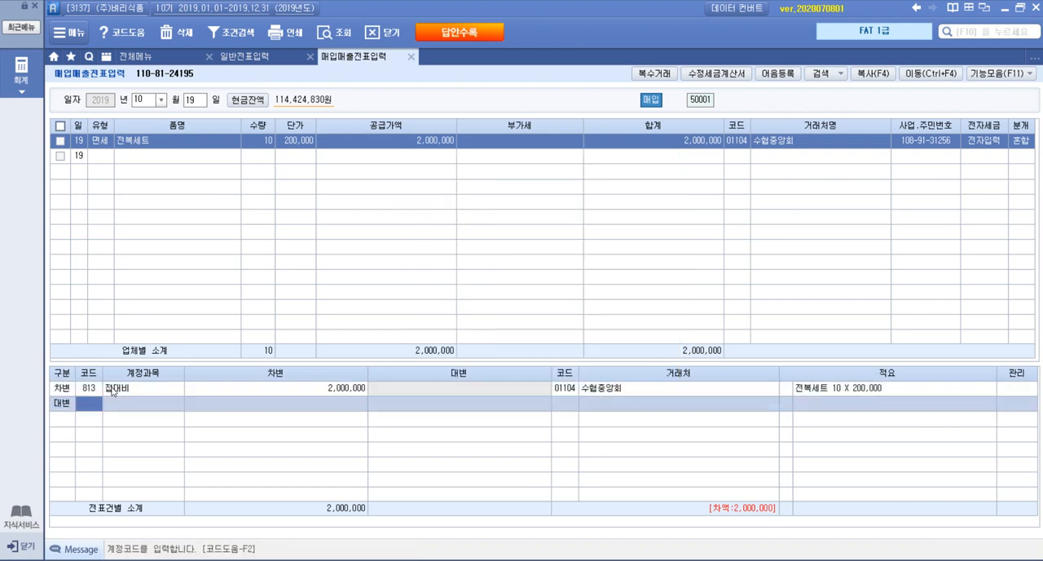
key("F2")
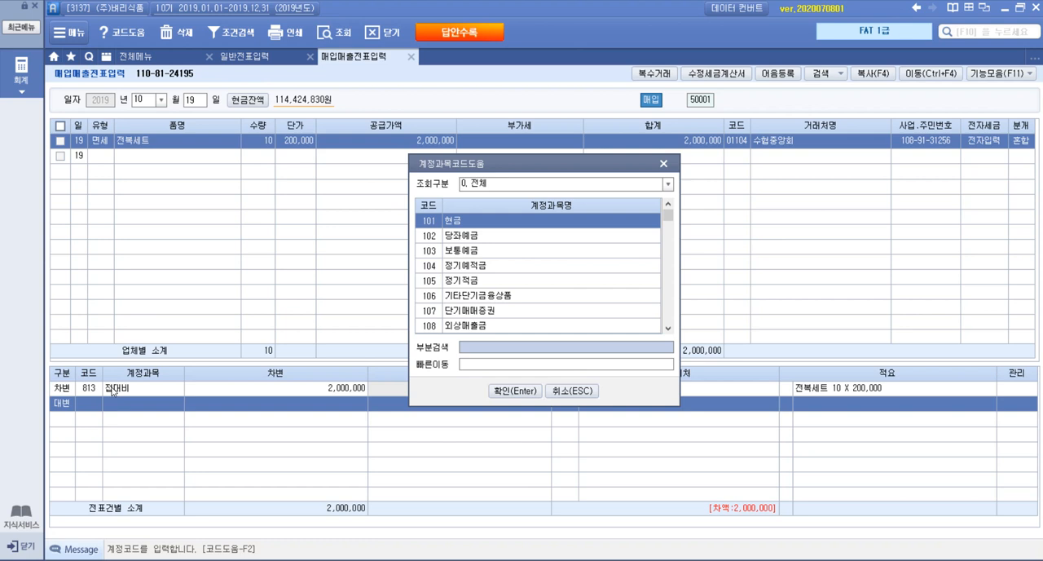
type("미지급")
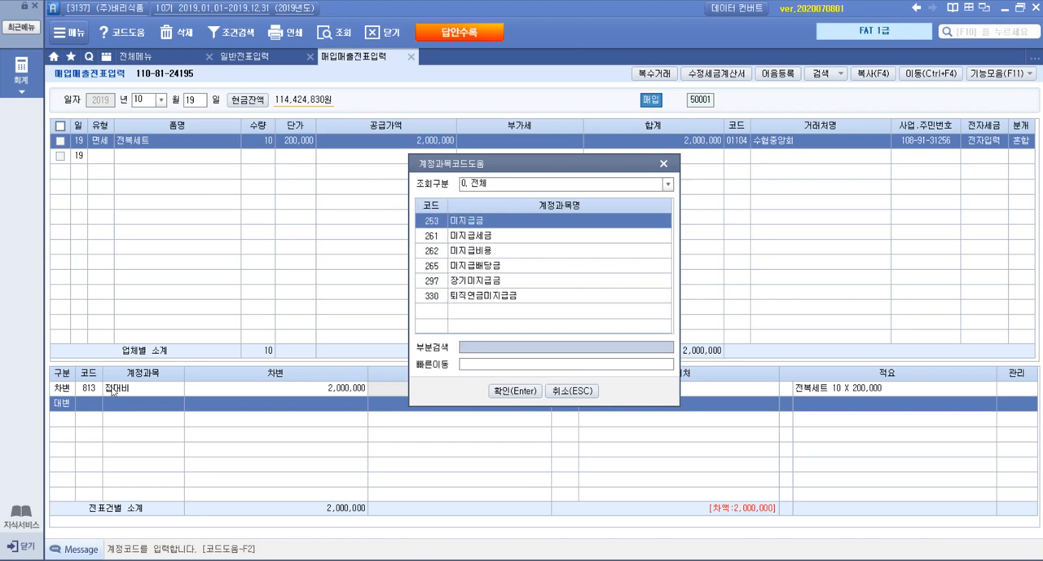
key("Return")
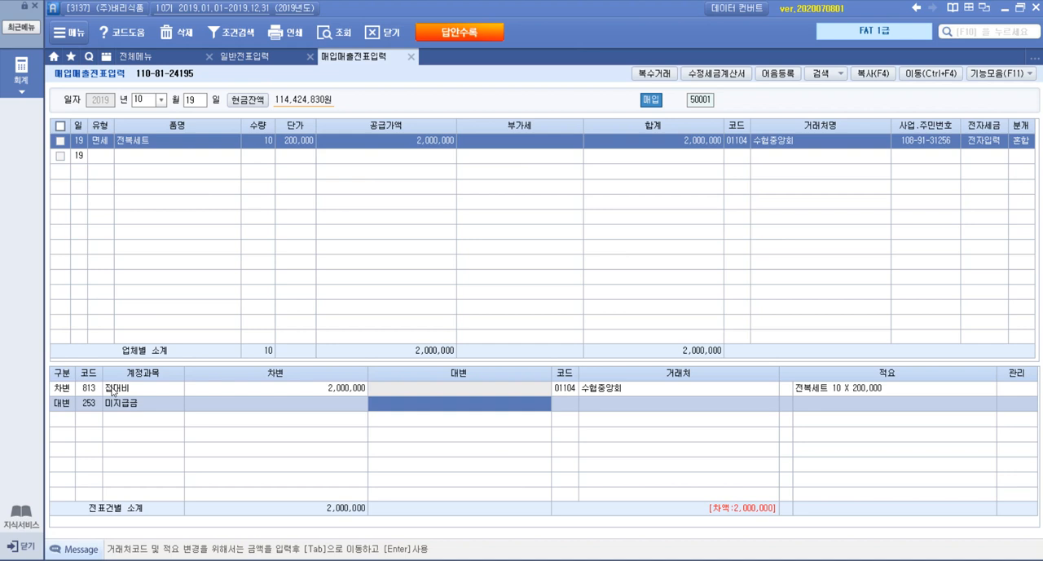
type("2,000,0")
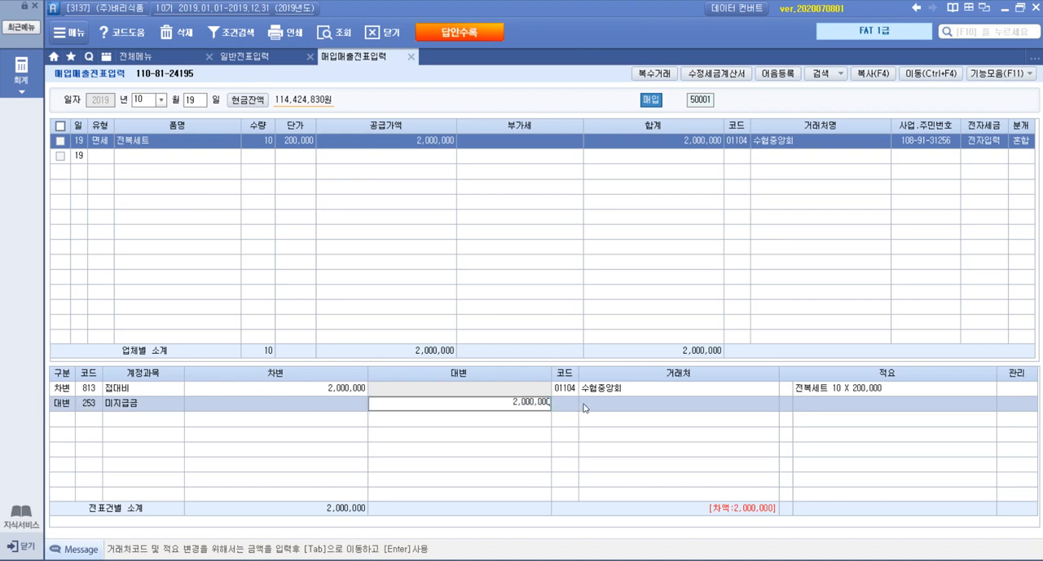
type("00")
key("Return")
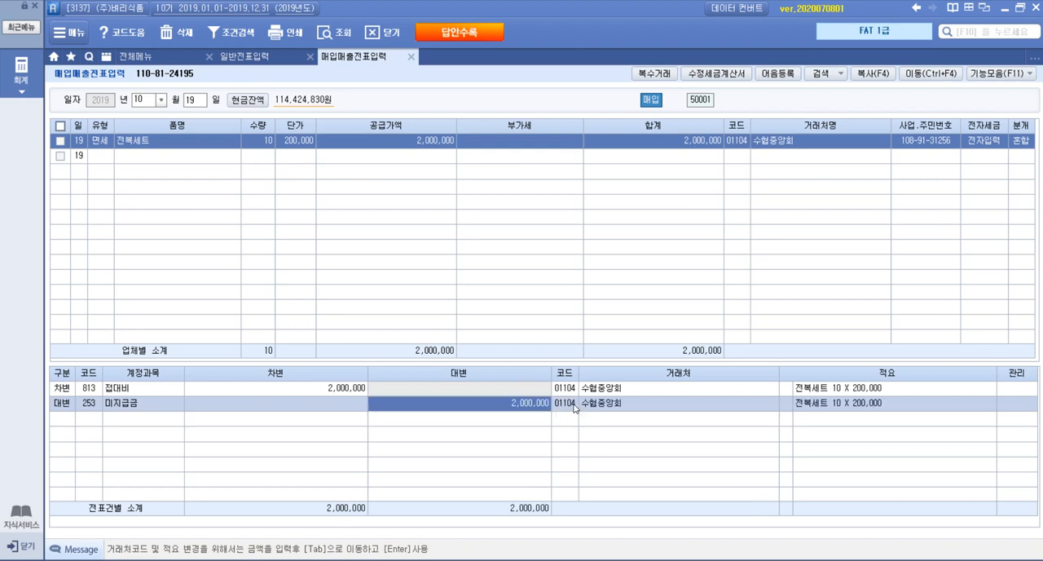
Search the business partners for 국민 and set 국민카드 as the partner of the 미지급금 line
left_click(569, 407)
key("F2")
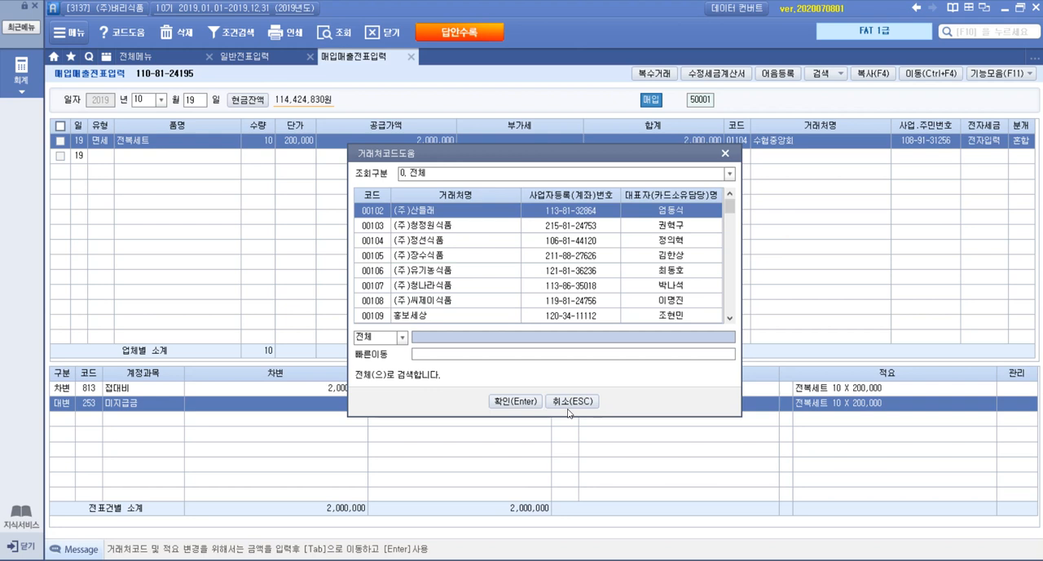
type("국민")
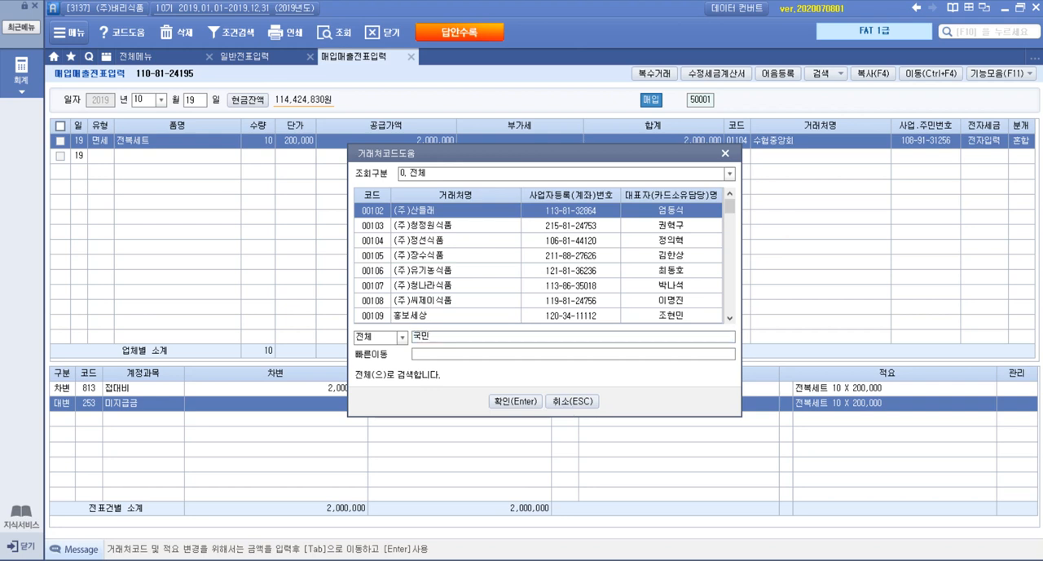
key("Return")
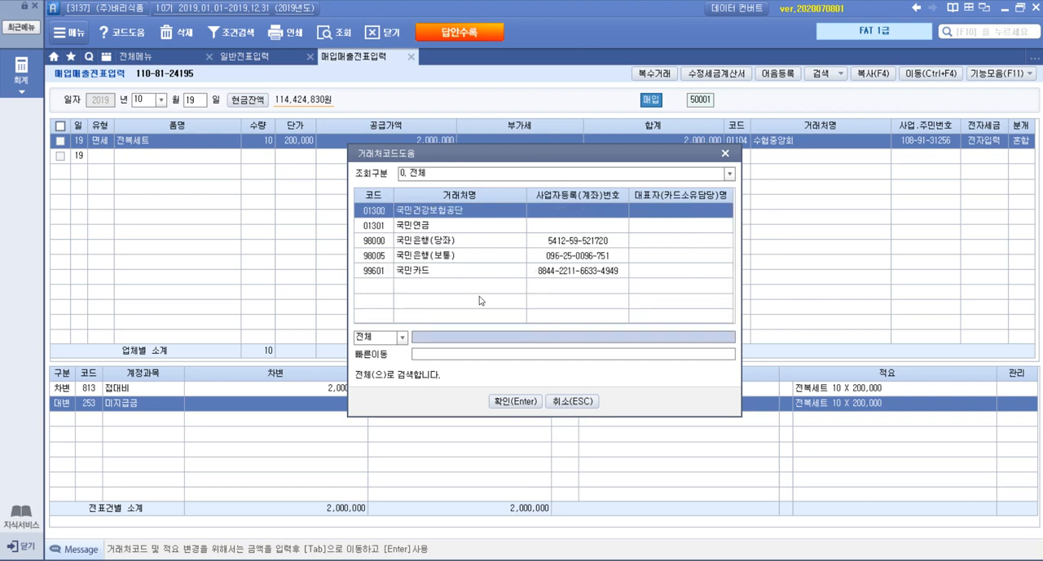
left_click(461, 271)
left_click(526, 400)
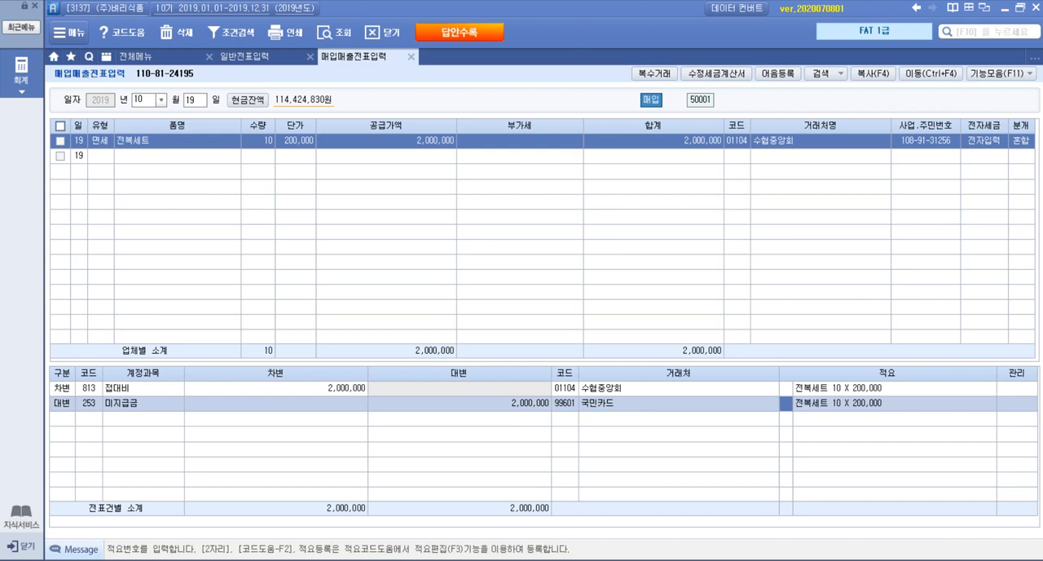
Compare the entered voucher and its 면세 purchase type with the 전자계산서 and payment terms of question 4 in the exam PDF
left_click(326, 560)
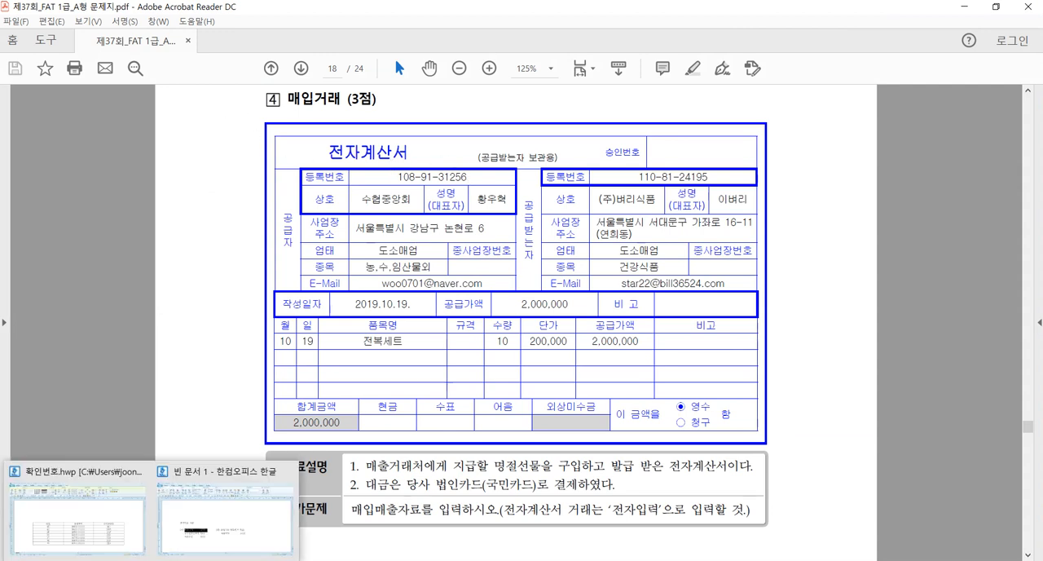
mouse_move(253, 560)
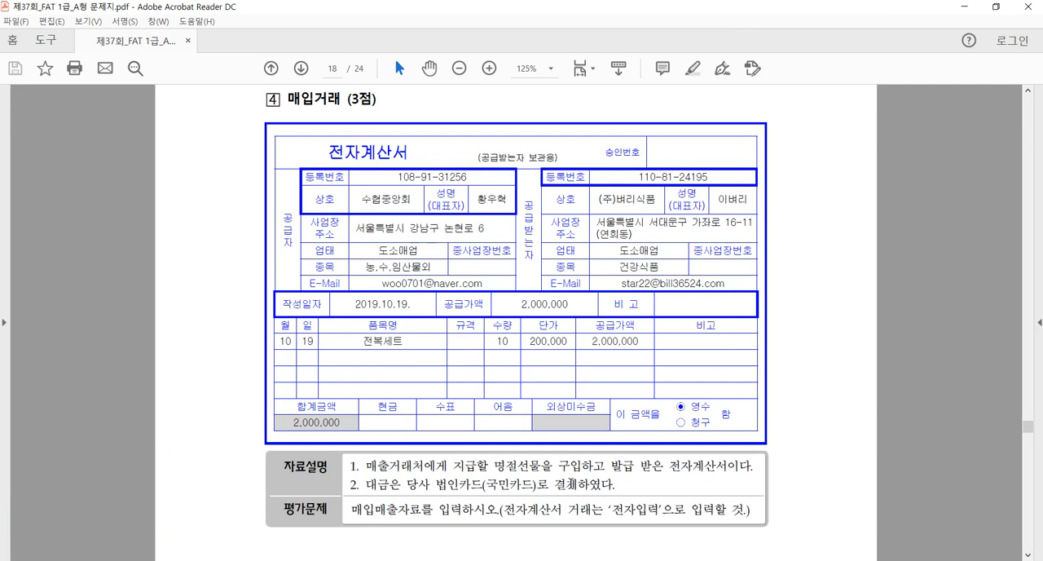
left_click(248, 560)
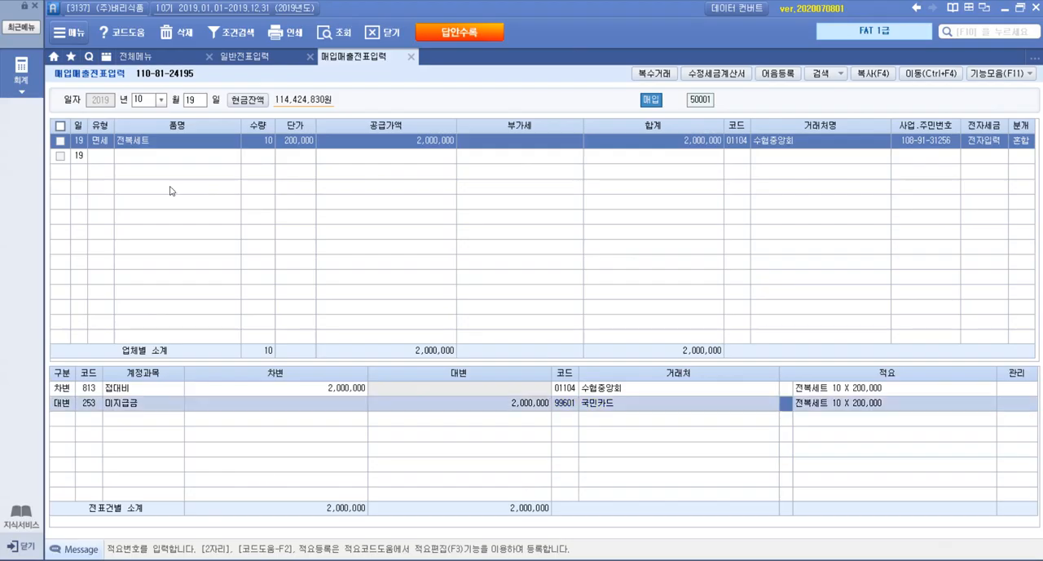
left_click(105, 145)
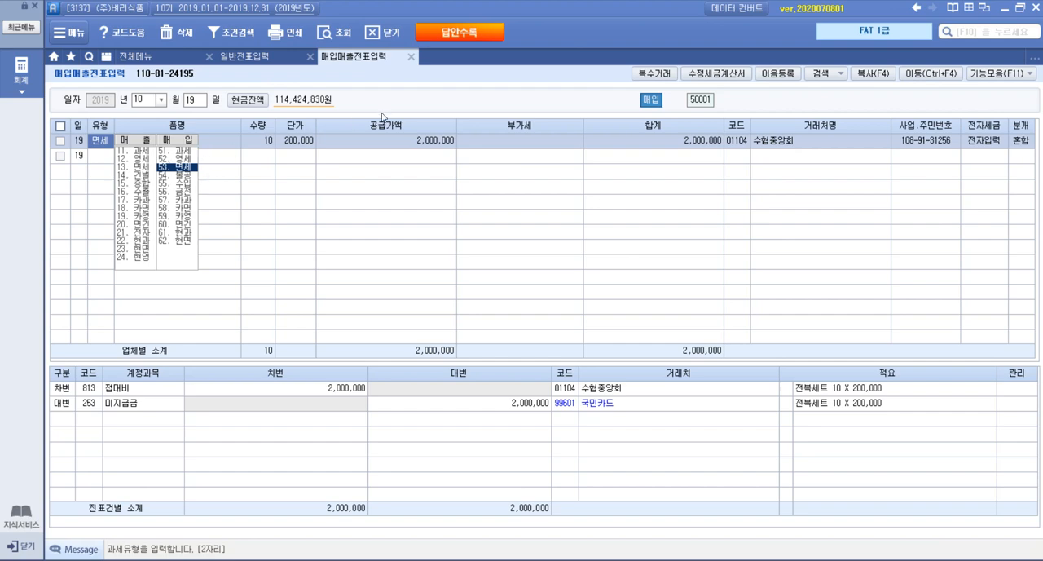
left_click(203, 560)
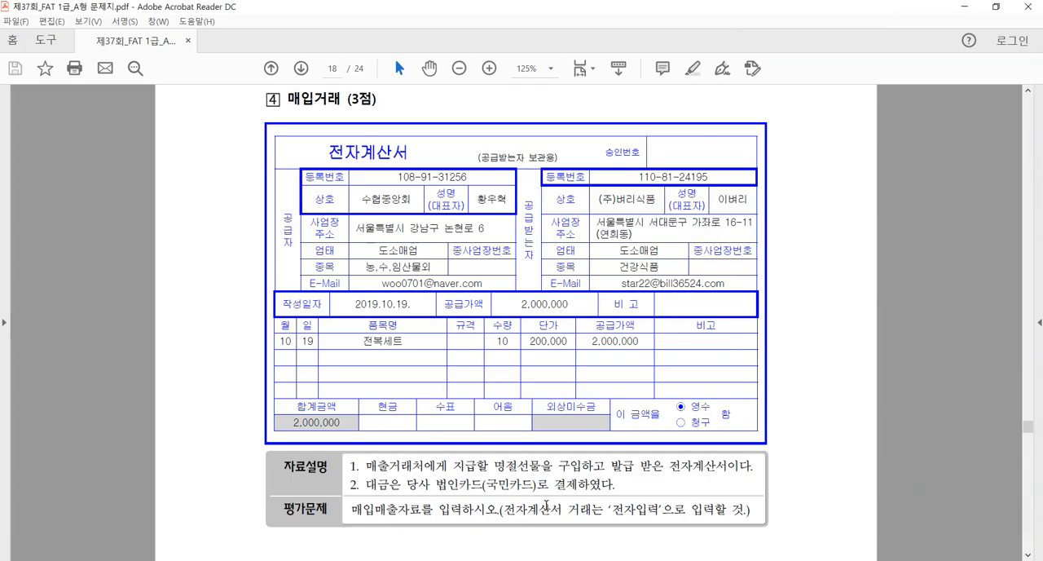
left_click_drag(409, 152, 325, 154)
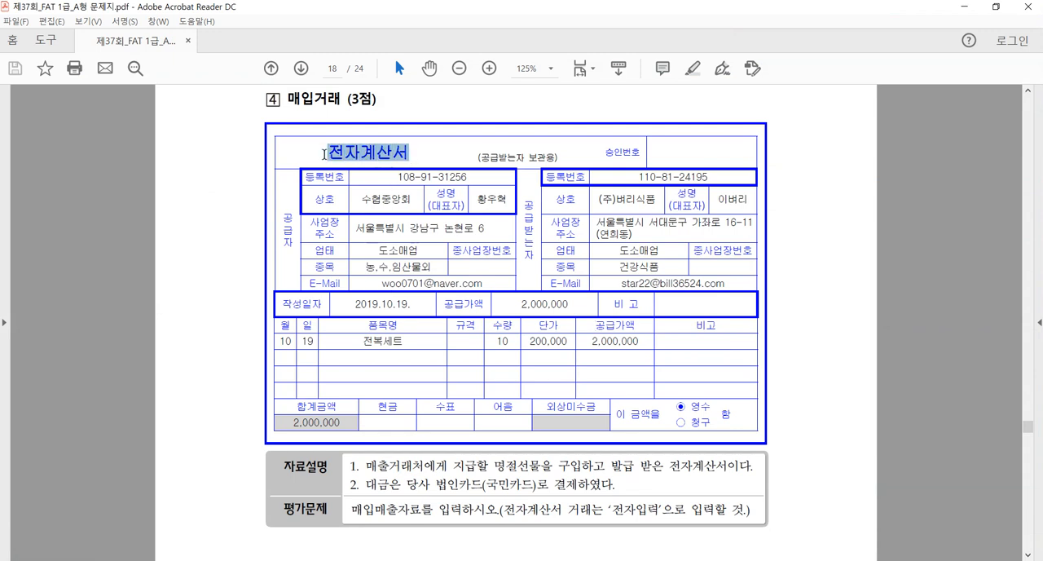
left_click(381, 177)
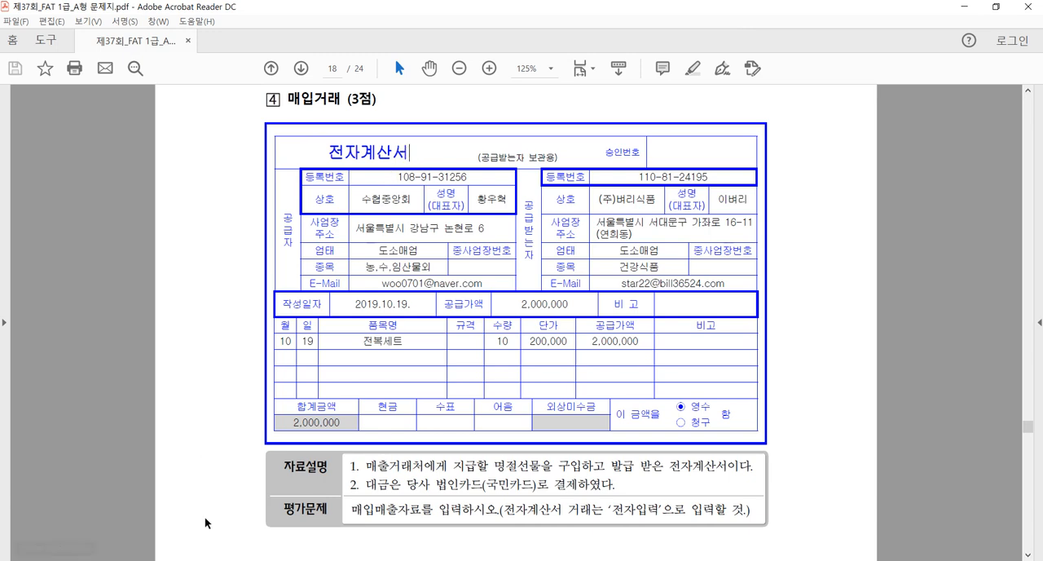
key("alt+Tab")
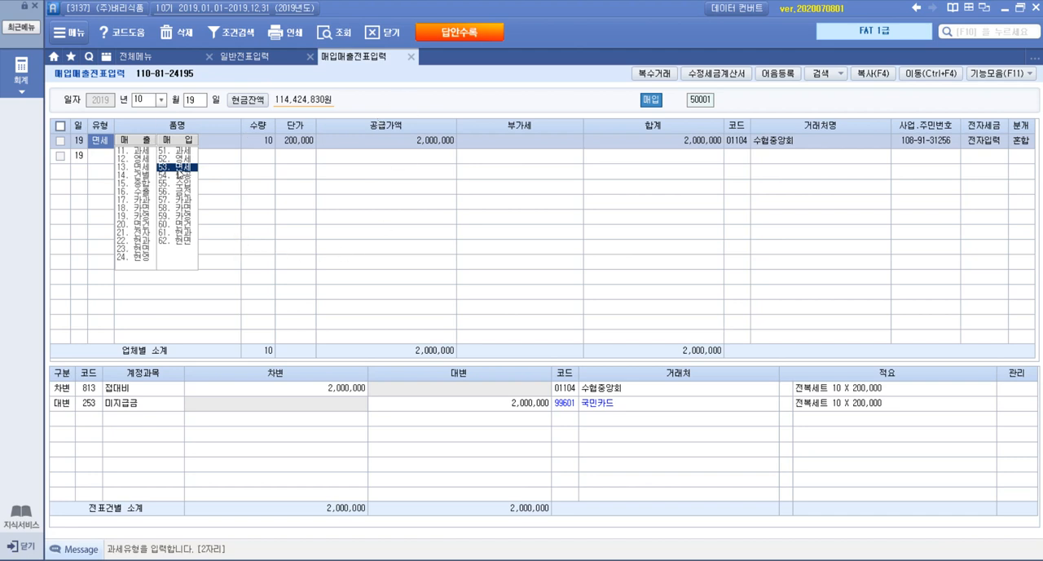
Examine the 전자계산서 and 자료설명 of question 5, 매출거래, in the exam PDF
left_click(281, 559)
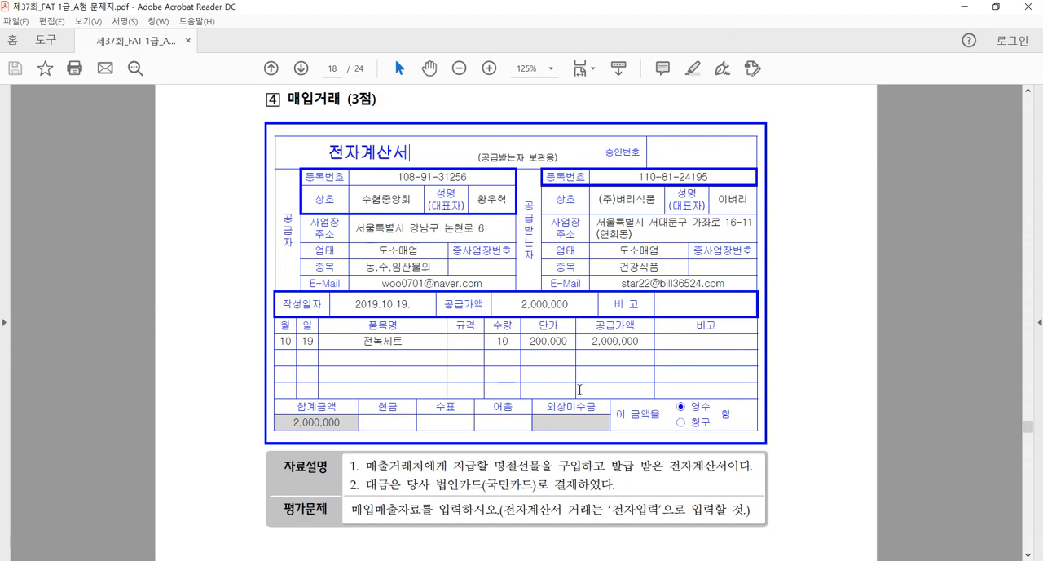
scroll(619, 402, "down", 15)
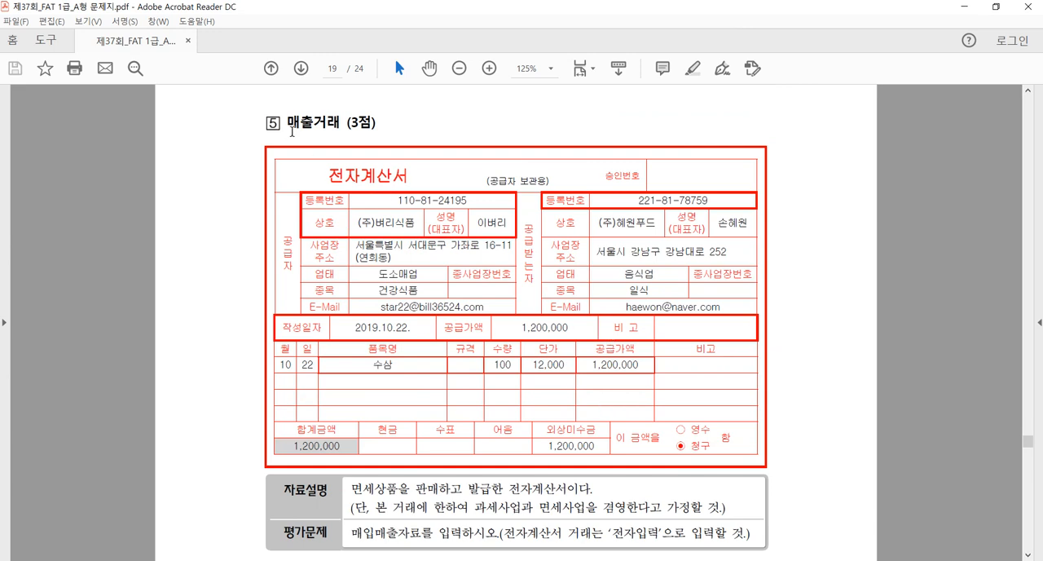
left_click_drag(287, 122, 311, 124)
left_click_drag(328, 176, 362, 181)
left_click(363, 181)
left_click_drag(287, 123, 303, 123)
left_click_drag(360, 176, 414, 176)
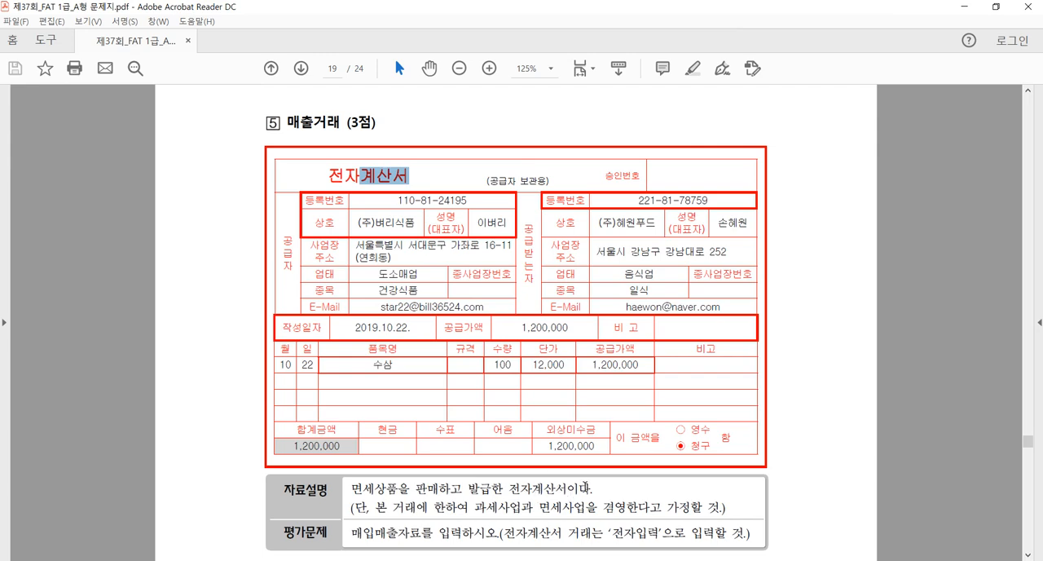
scroll(587, 487, "down", 1)
scroll(587, 487, "up", 1)
left_click(416, 379)
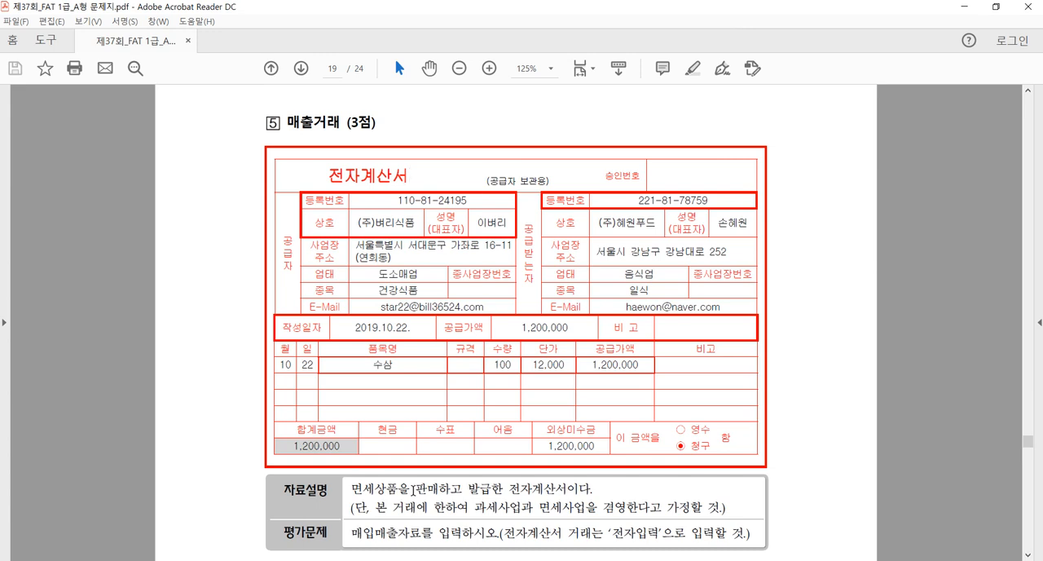
Return to iPlus, set the voucher date to October 22 and choose the sales type 13 면세
left_click(122, 559)
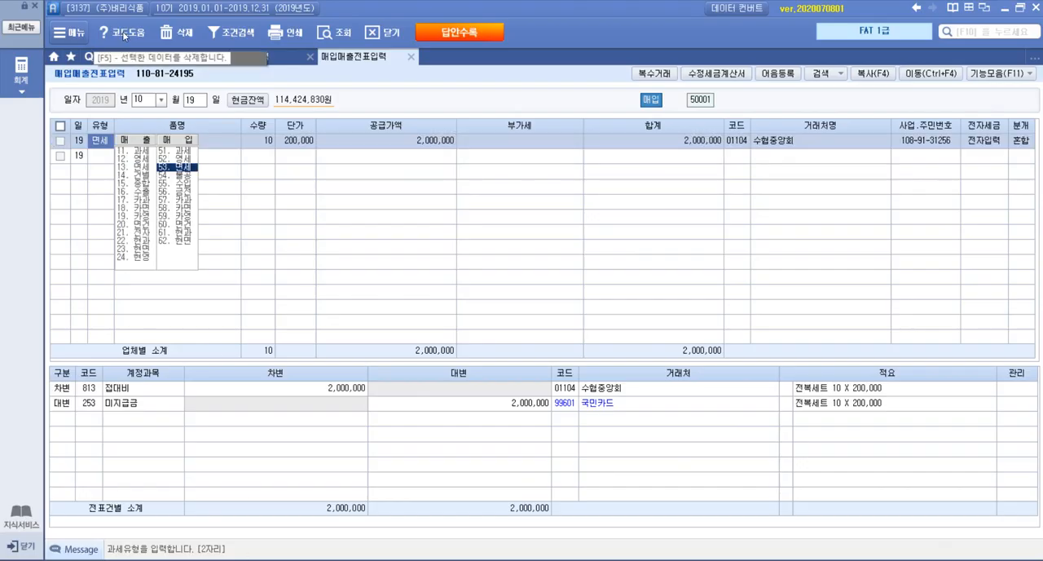
left_click(196, 101)
type("22")
key("Return")
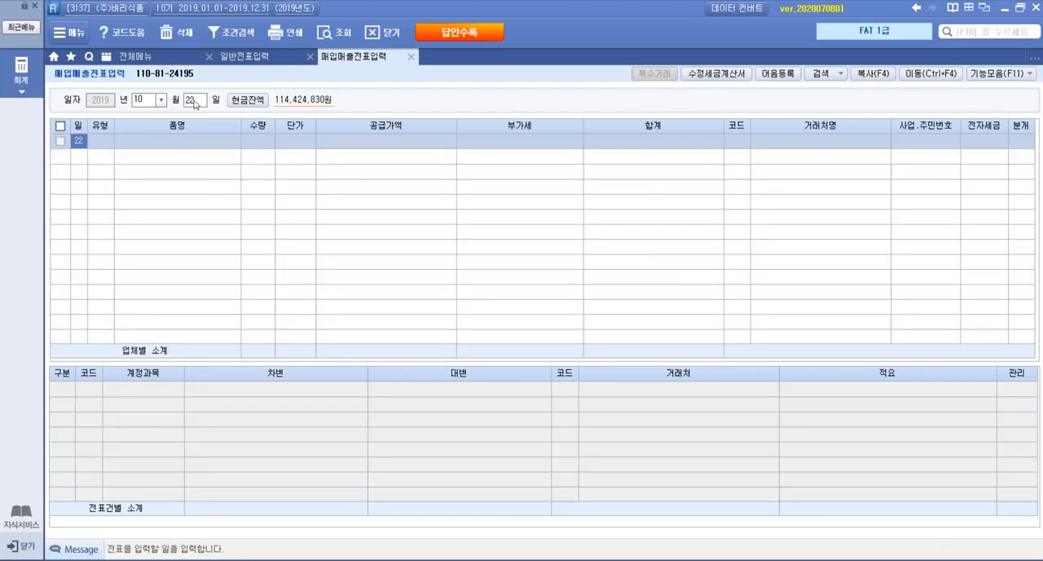
left_click(104, 147)
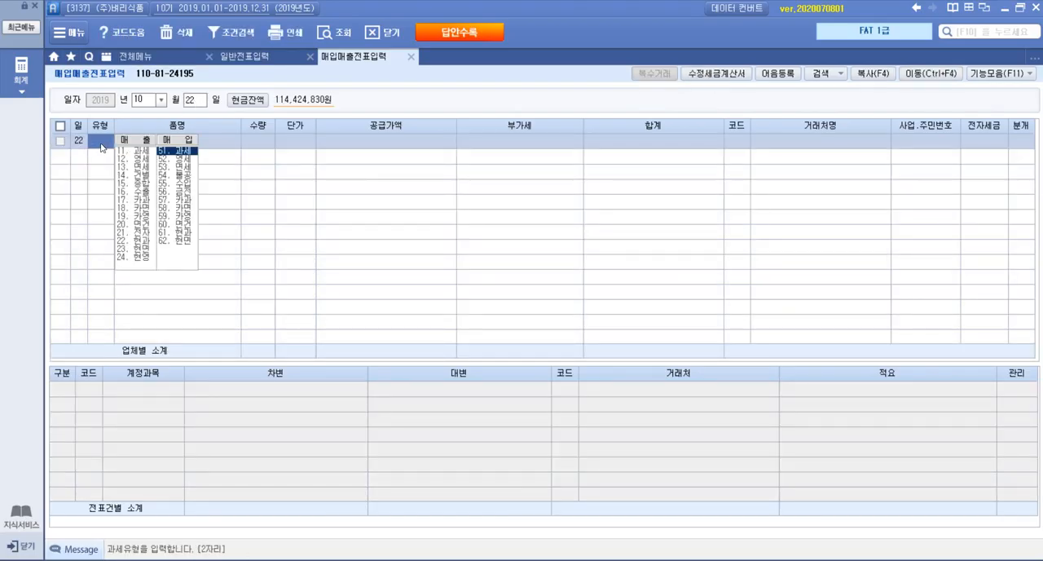
left_click(138, 169)
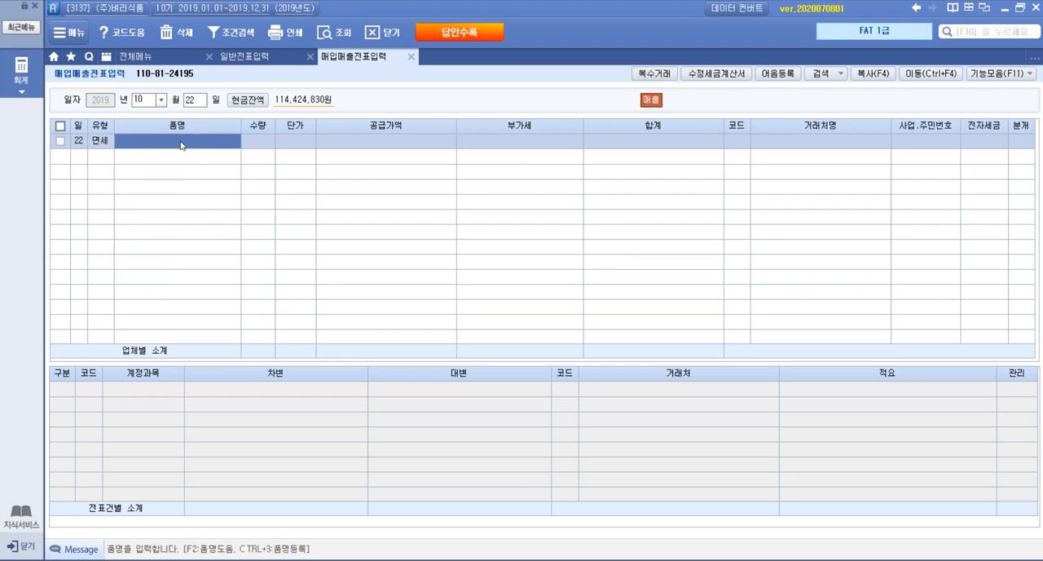
Enter the item 수삼 on the October 22 면세 line with quantity 100 and unit price 12,000
type("수삼")
key("Return")
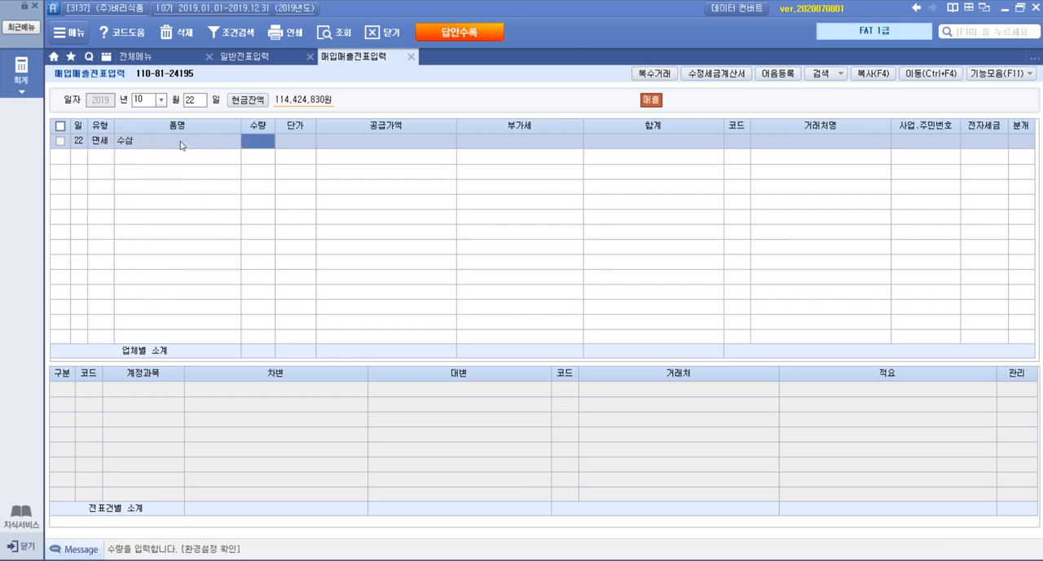
type("100")
key("Return")
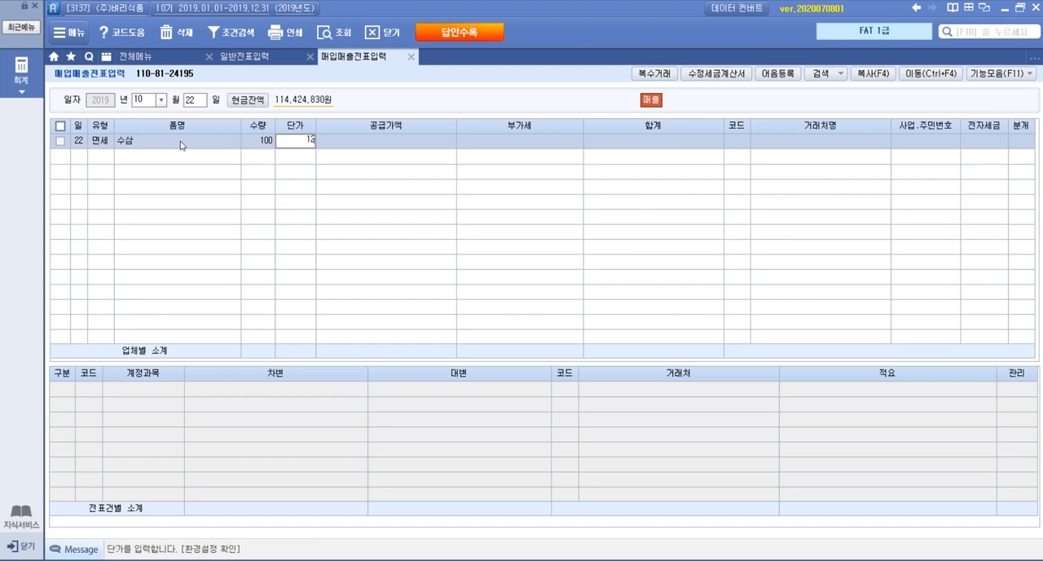
type("12000")
key("Return")
key("Return")
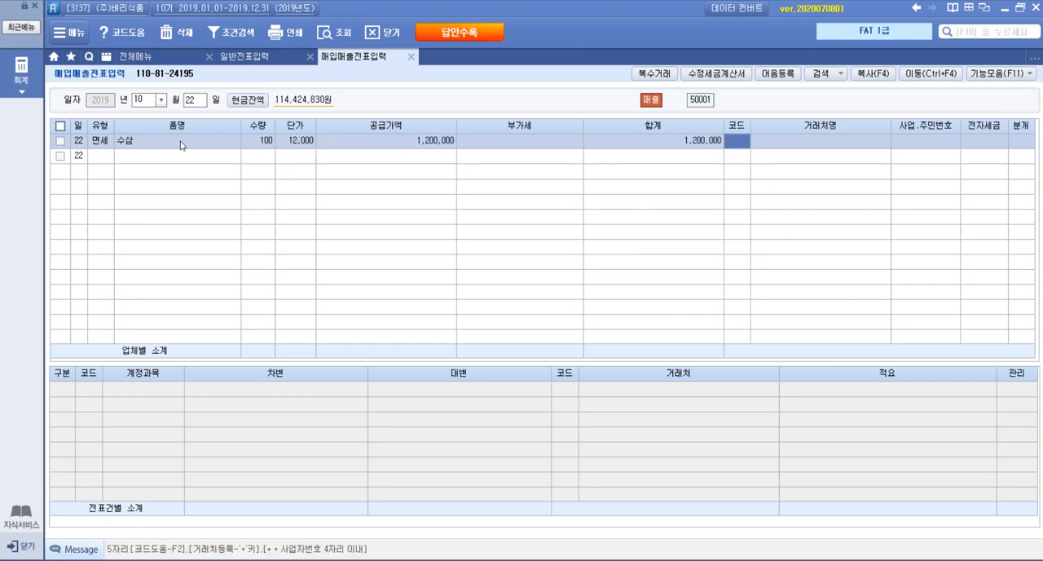
Look up (주)혜원푸드 in the business partner list and set it as the partner of the 수삼 sale
key("F2")
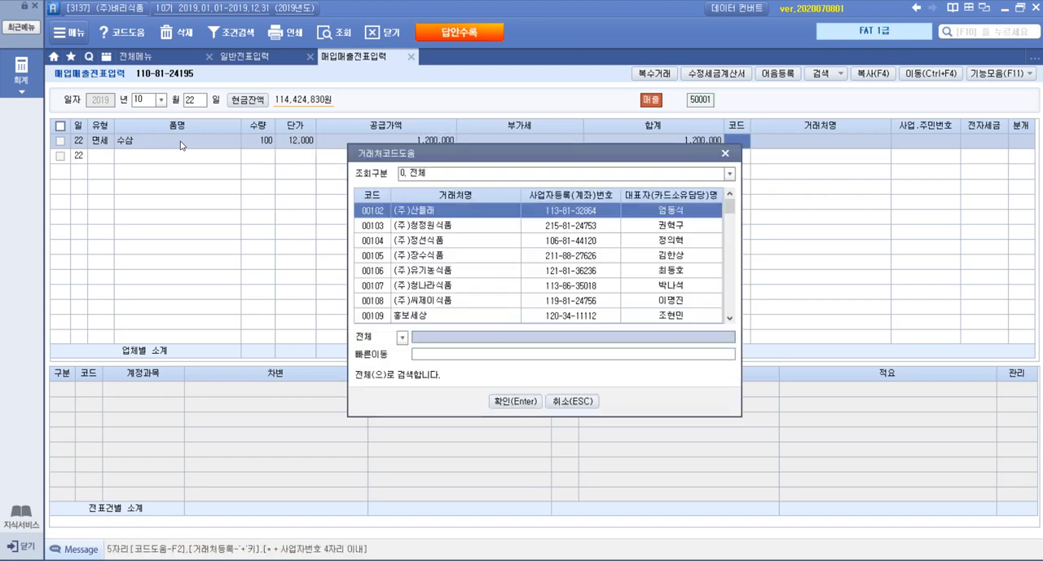
type("하나")
key("Return")
key("Return")
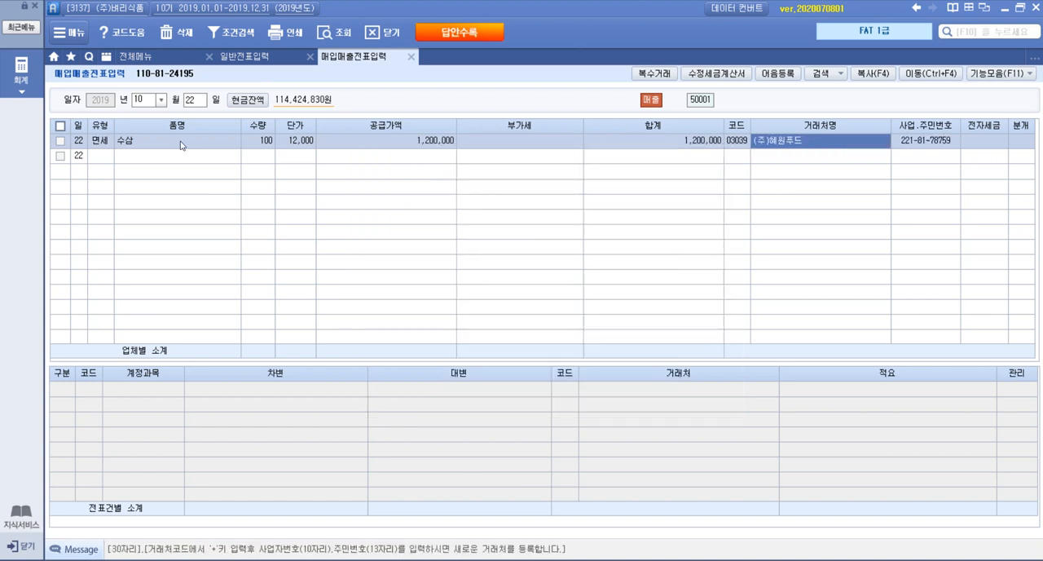
key("Return")
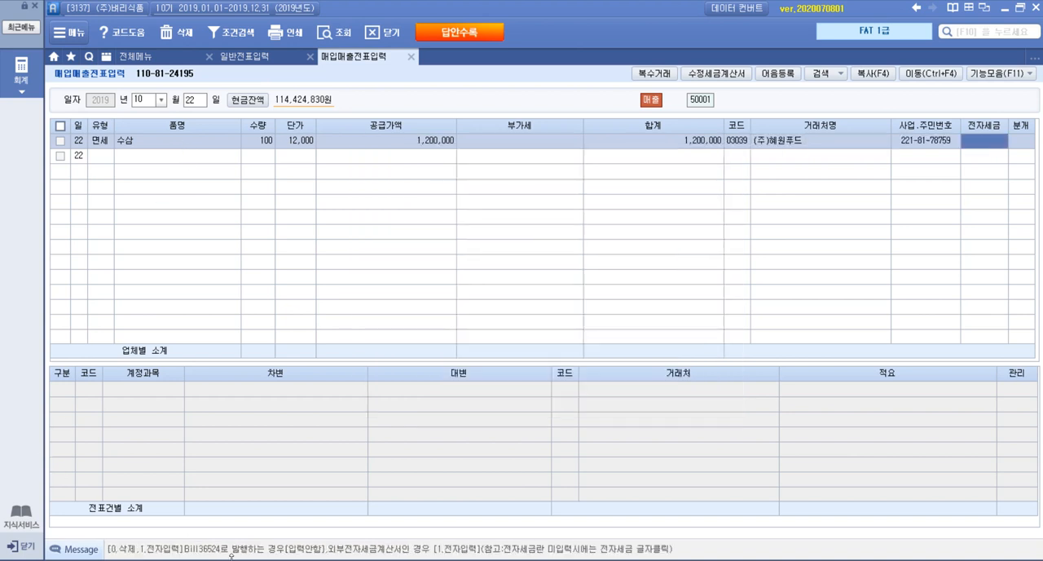
Check question 5's 전자계산서 in the exam PDF, and set the 수삼 sale to 전자입력 with 혼합 journalizing
key("alt+Tab")
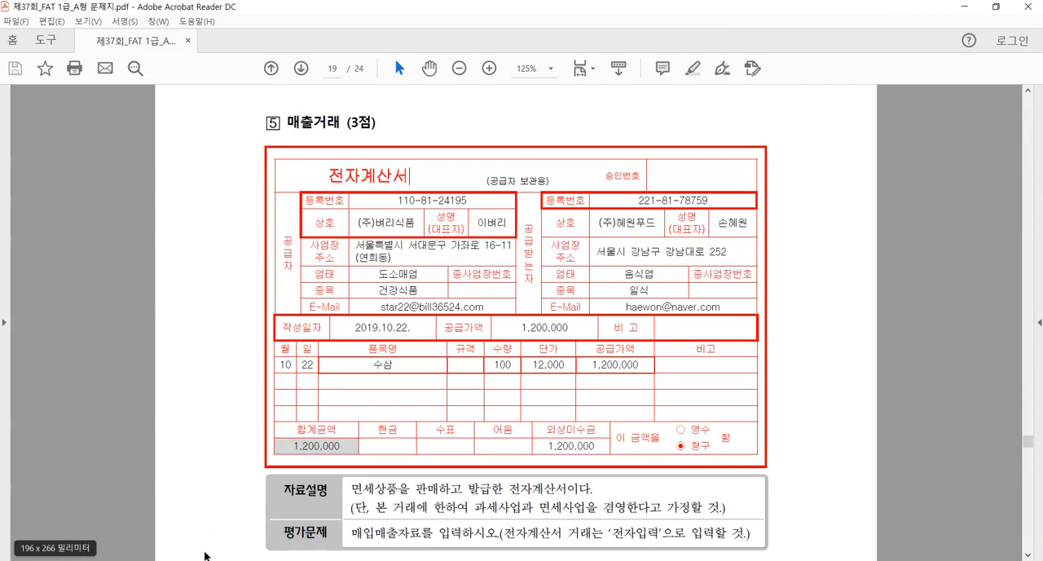
key("alt+Tab")
left_click(1007, 145)
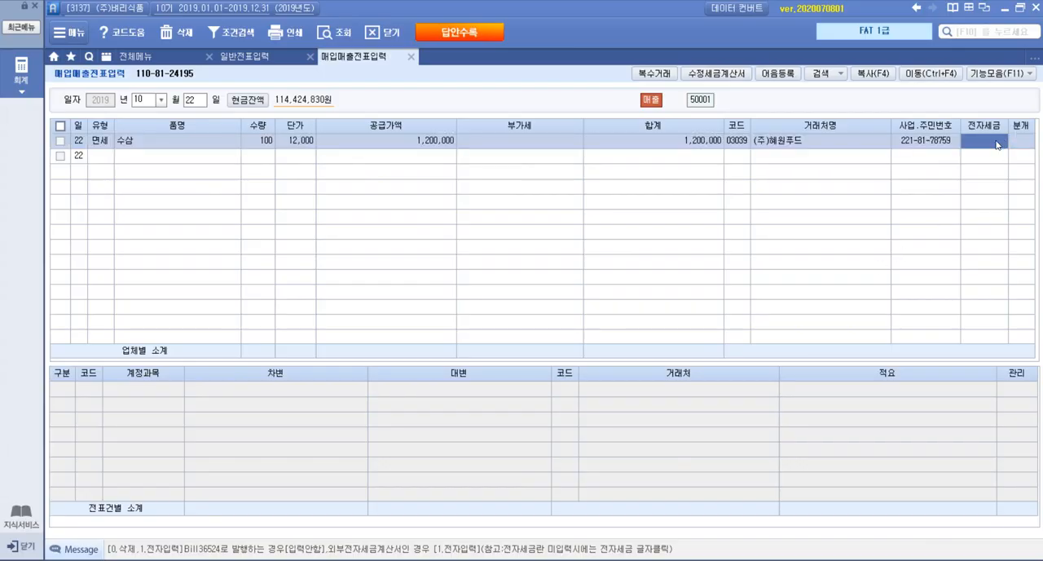
type("3")
key("Return")
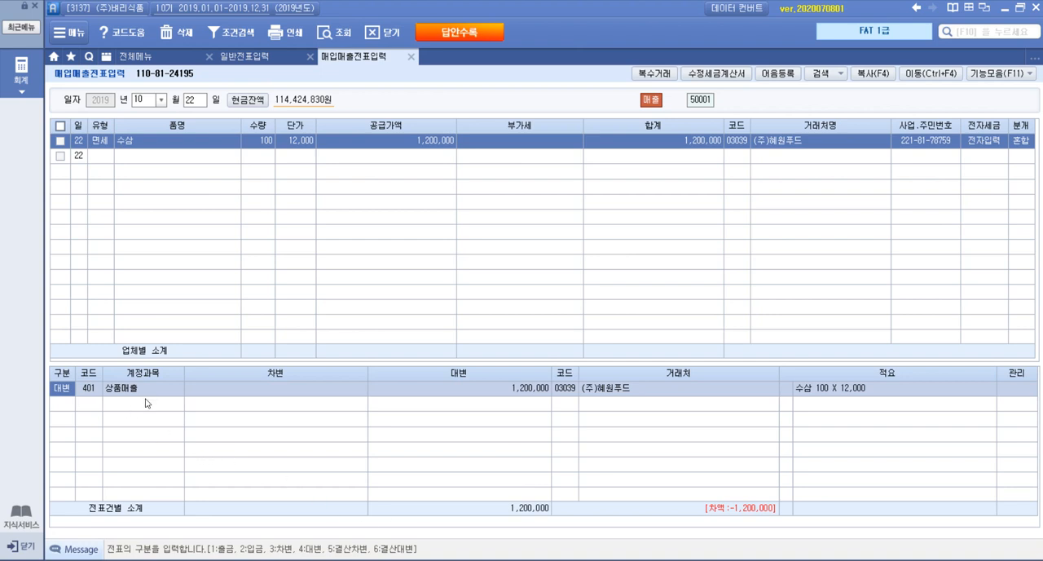
Add a 차변 line for account 108 외상매출금 with 1,200,000 to the 수삼 sale's journal entry and reselect the saved voucher
left_click(62, 403)
type("3")
key("Return")
key("F2")
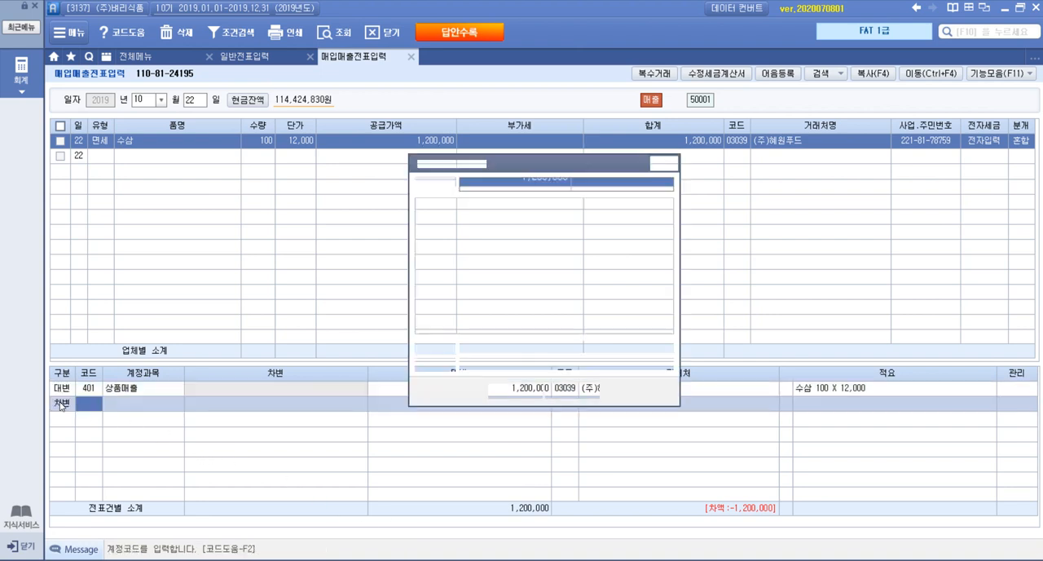
type("외상매")
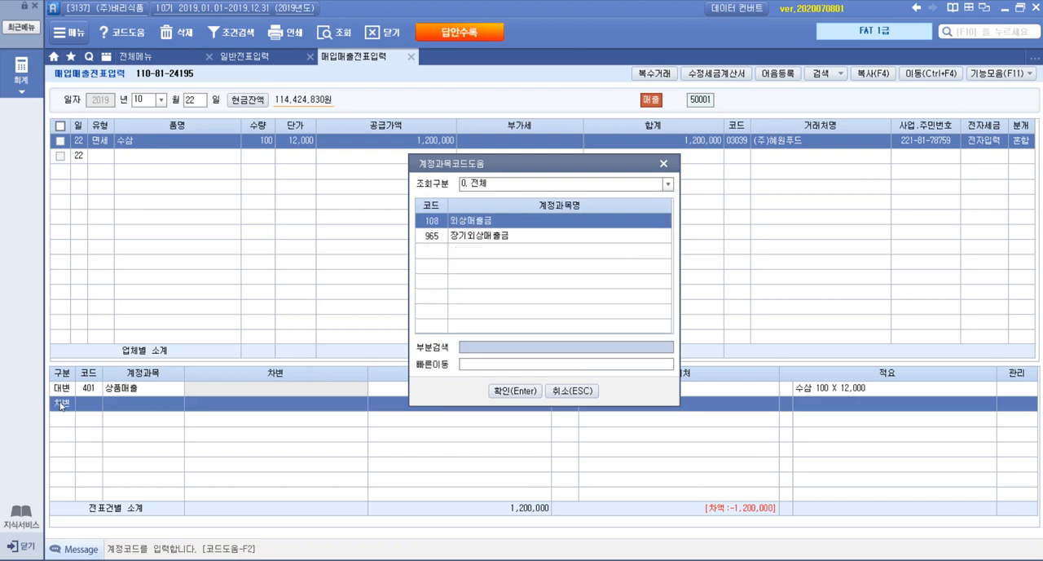
key("Return")
type("120000")
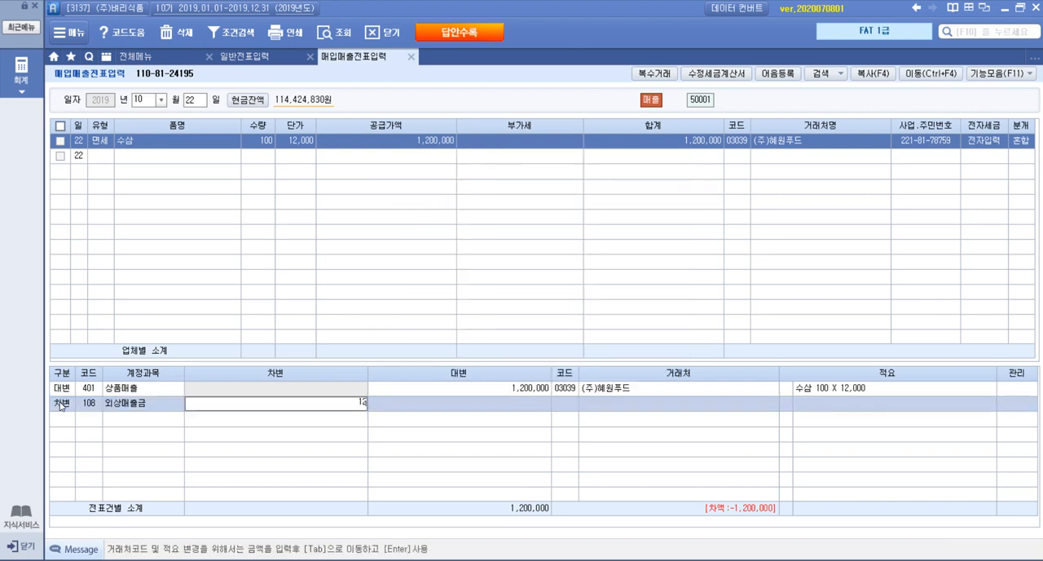
key("Return")
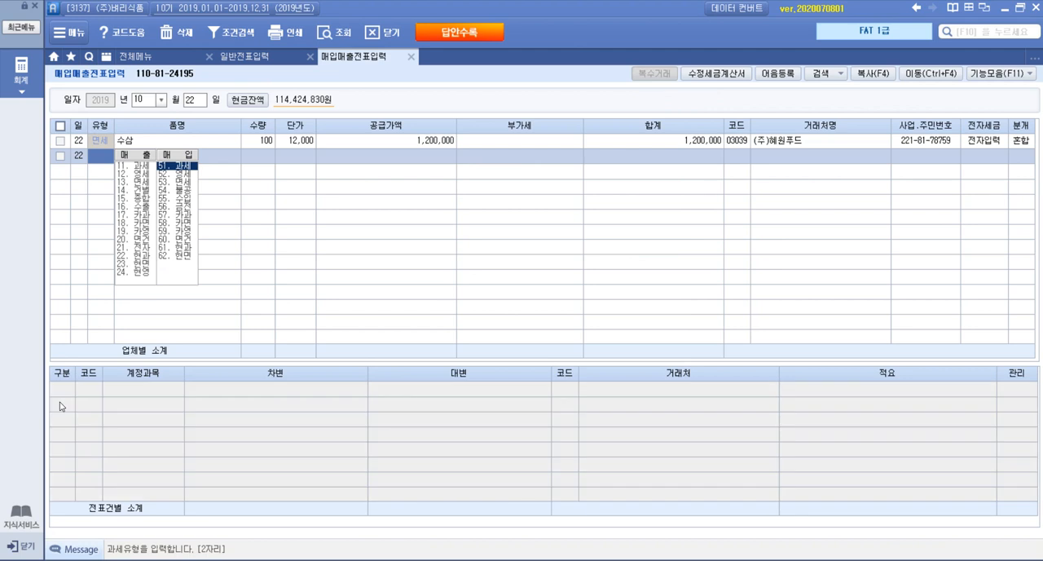
left_click(348, 141)
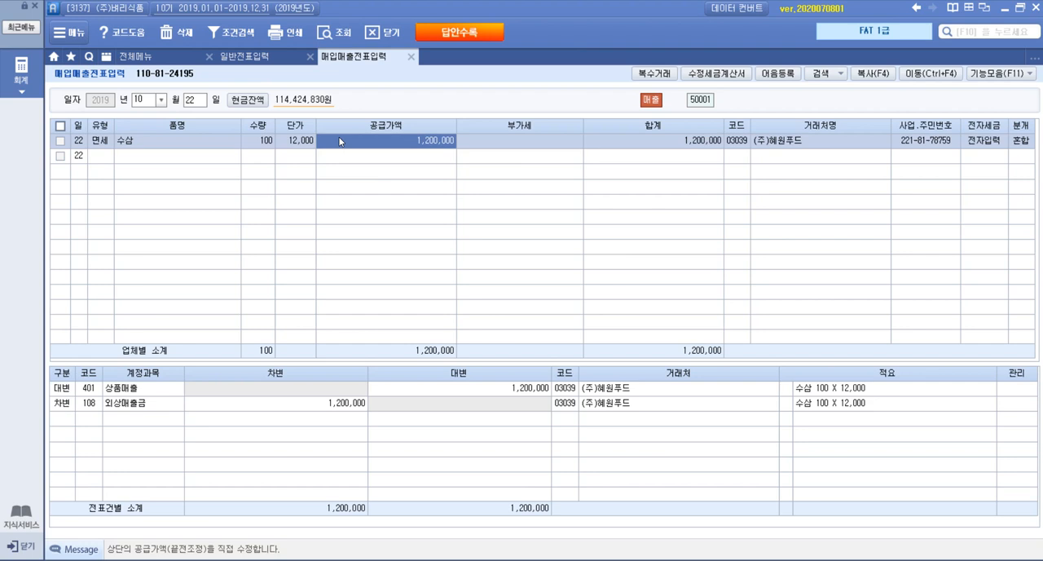
Switch to the exam PDF and examine the 전자세금계산서 of question 6, 매출거래, for the 10월 임대료
key("alt+Tab")
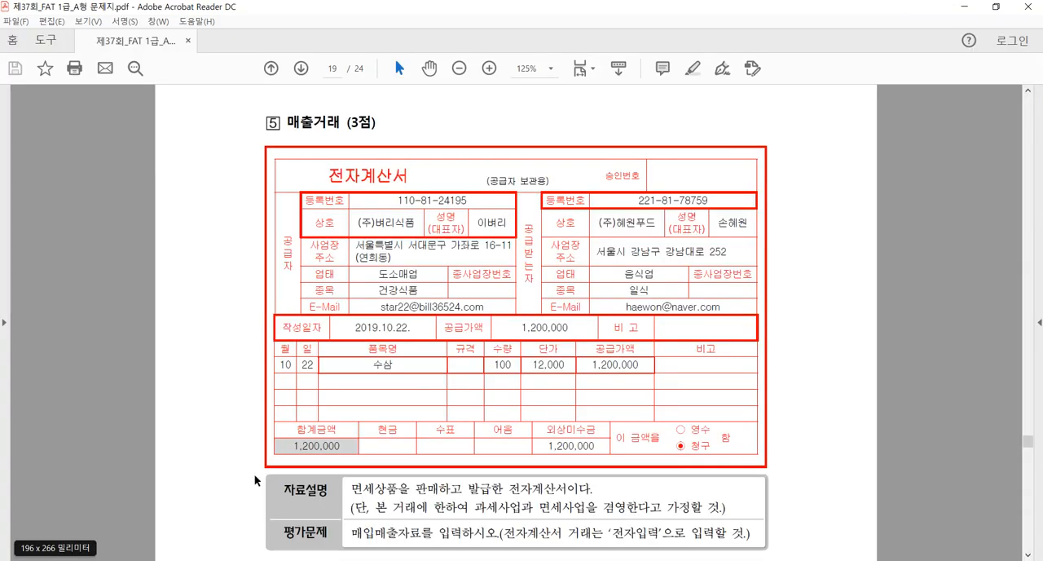
scroll(434, 423, "down", 15)
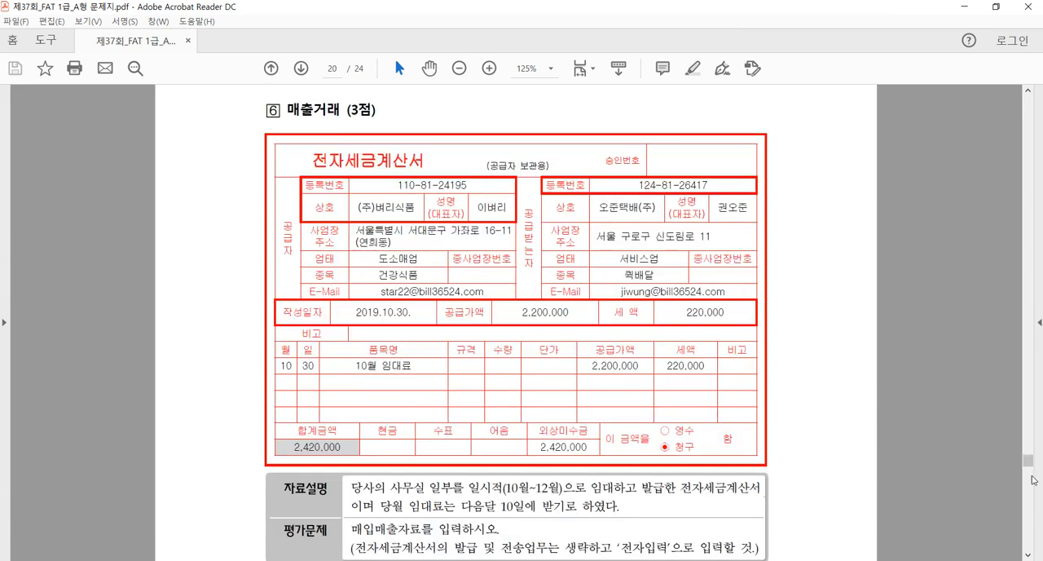
left_click(1028, 555)
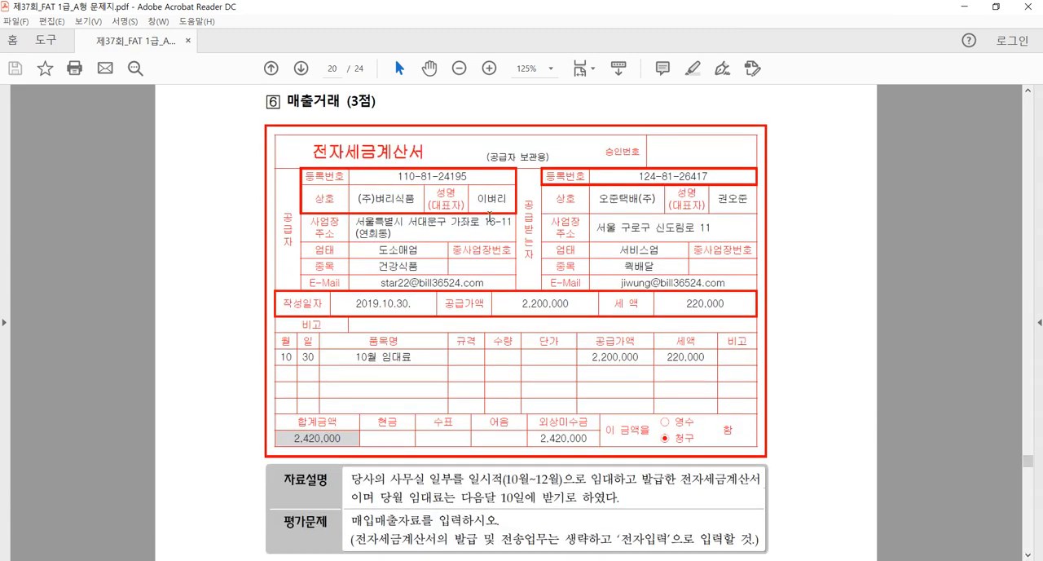
left_click_drag(286, 101, 309, 101)
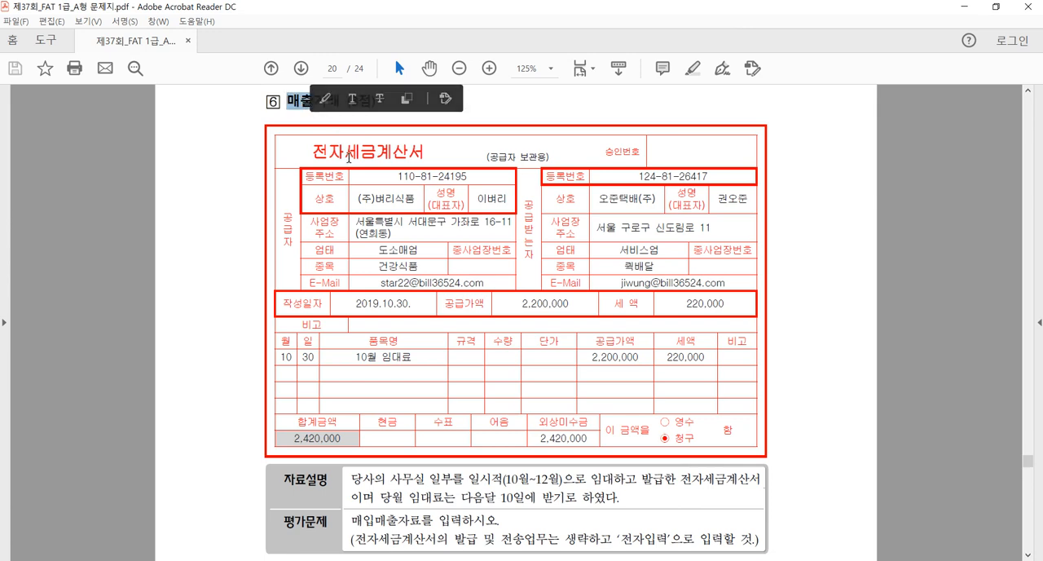
left_click_drag(342, 152, 425, 158)
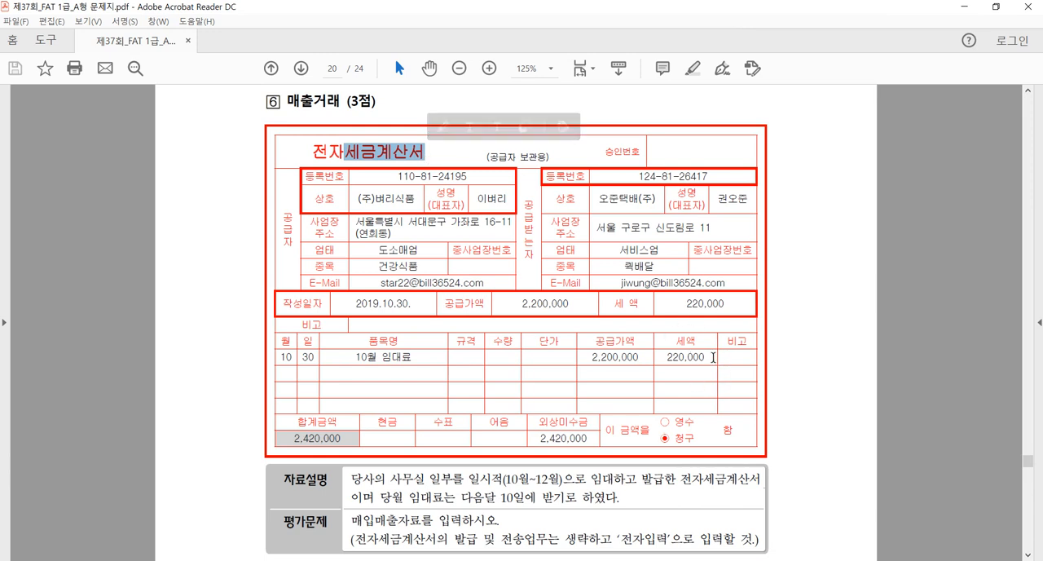
left_click(658, 258)
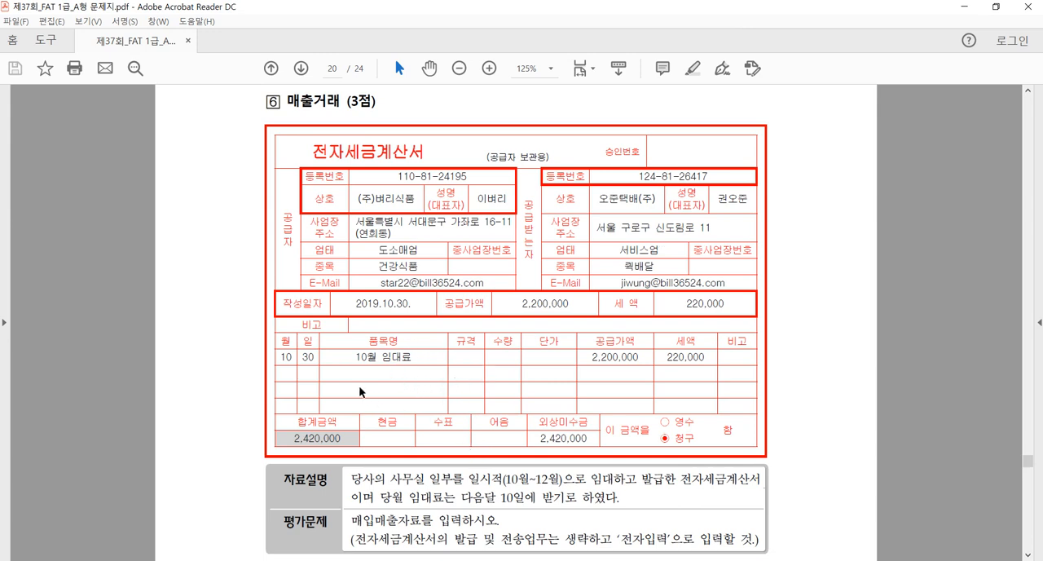
Switch back to the accounting program and start a sale of type 11. 과세 dated October 30 in 매입매출전표입력
left_click(244, 560)
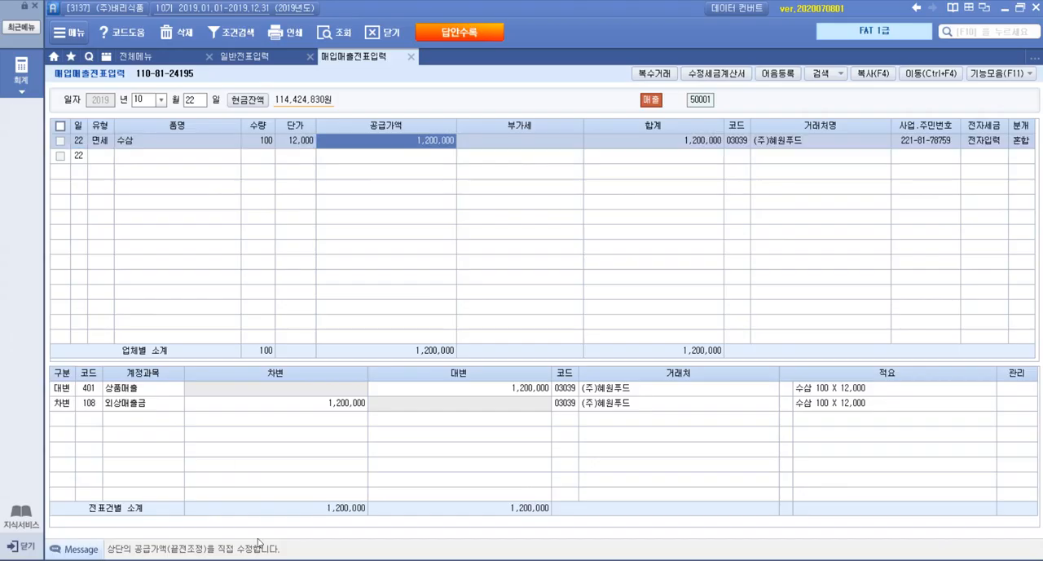
left_click(198, 105)
type("30")
key("Return")
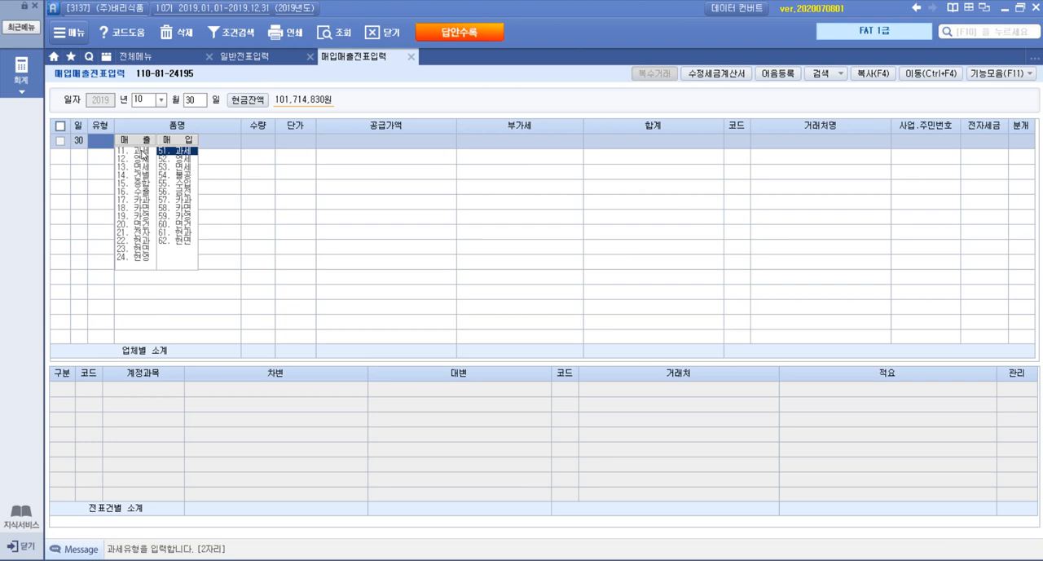
left_click(141, 153)
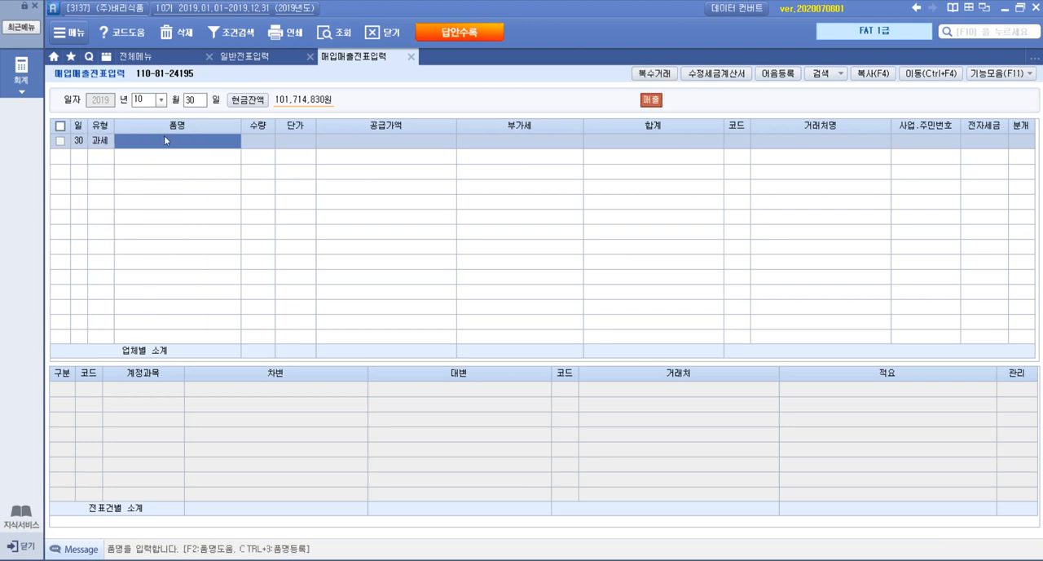
Enter 10월 임대료 as the sale's item name with a 공급가액 of 2,200,000, leaving quantity and unit price empty
type("10월 임")
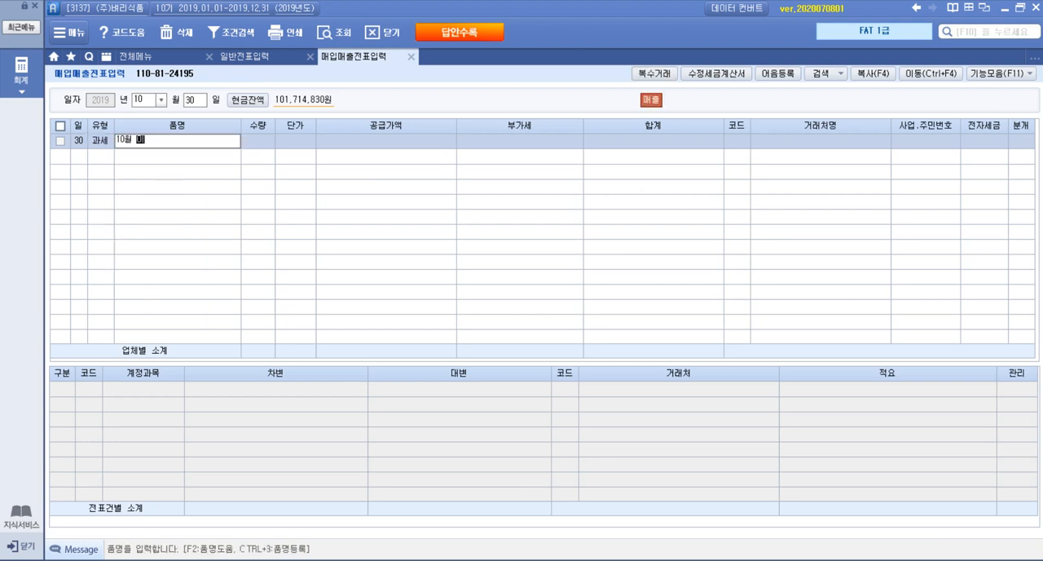
type("대료")
key("Return")
key("Return")
key("Return")
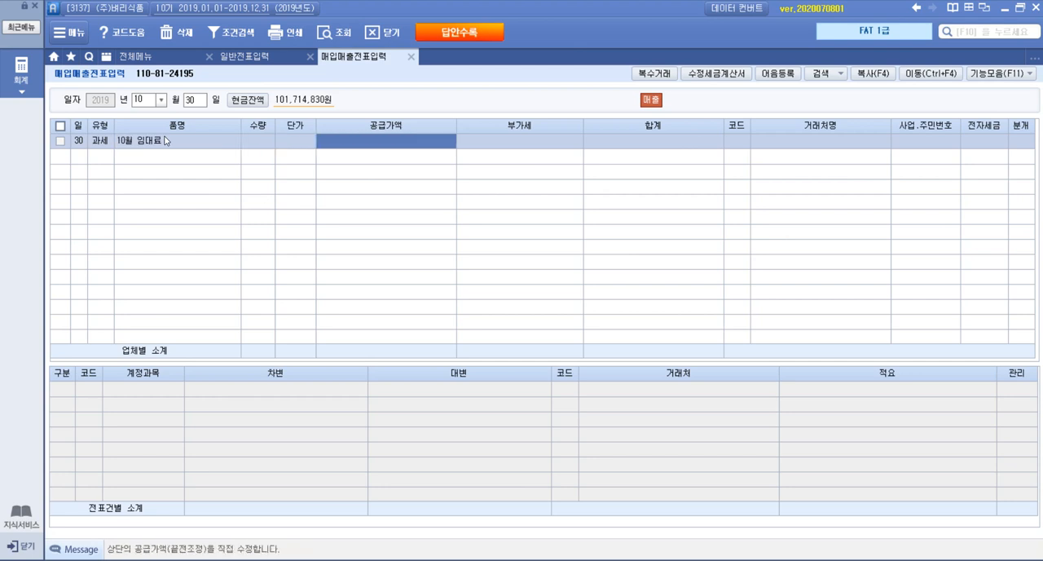
type("2,200,0")
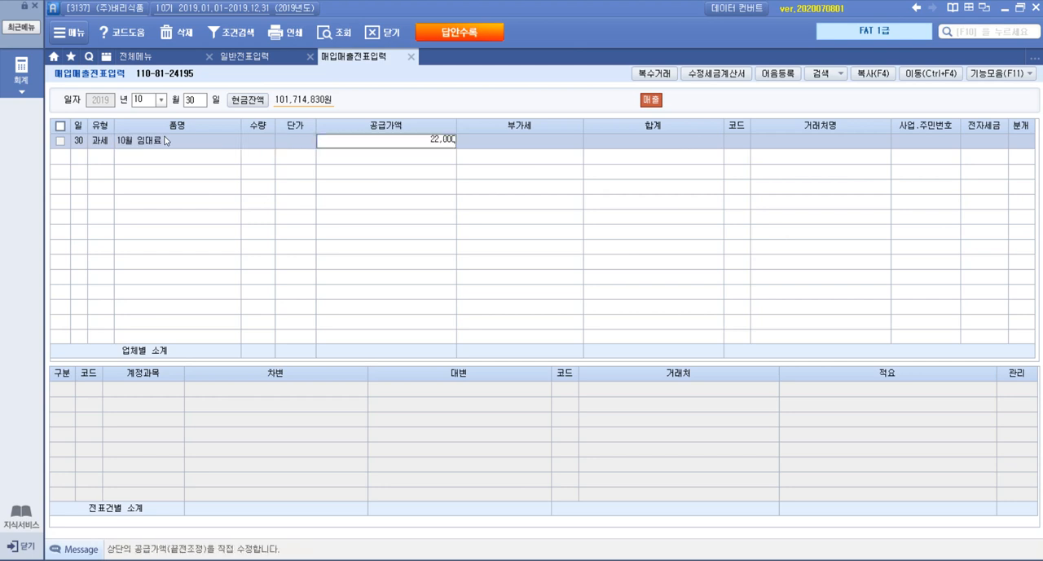
type("00")
key("Return")
key("Return")
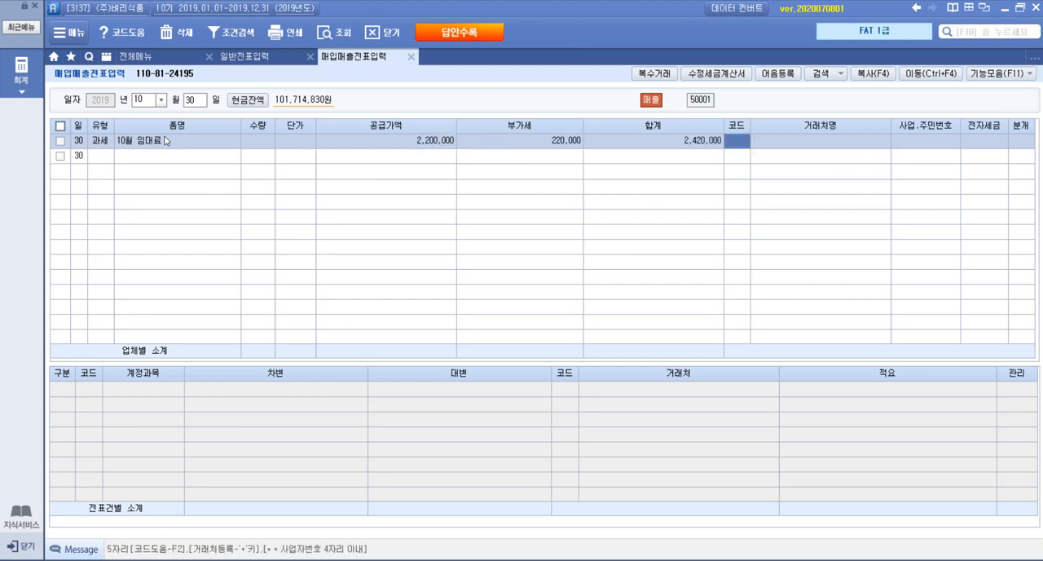
Look up 오준 in the business partner list and set 오준택배(주) as the partner of the 10월 임대료 sale
key("F2")
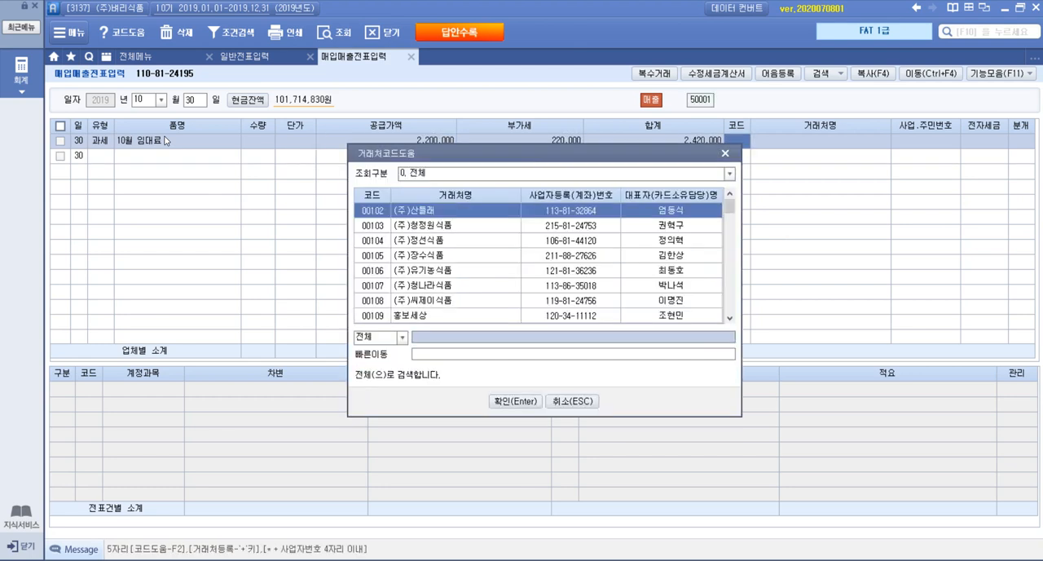
type("오준")
key("Return")
key("Return")
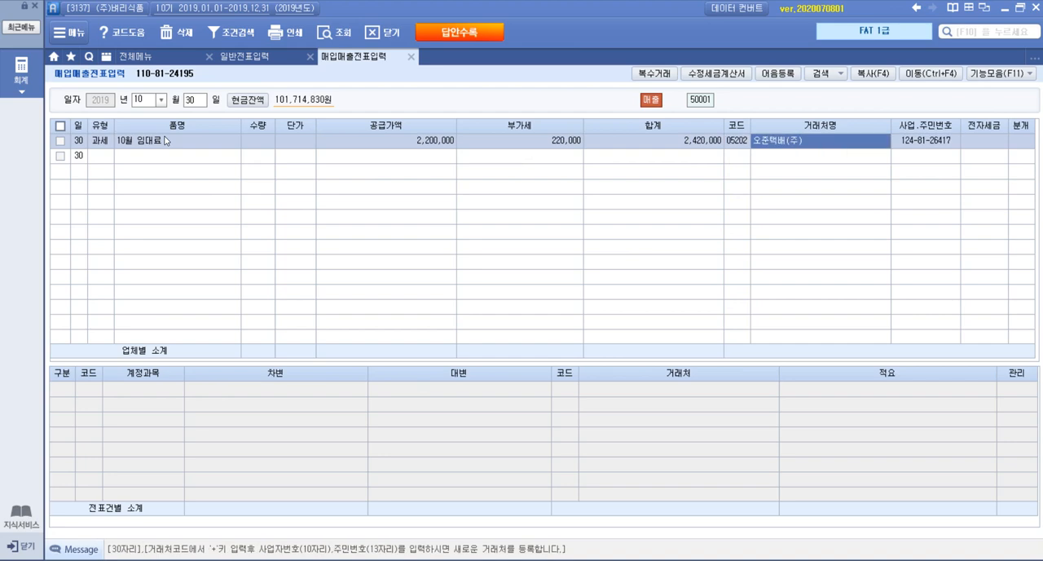
Check question 6's 전자세금계산서 in the exam PDF, and set the 10월 임대료 sale to 전자입력 with 혼합 journalizing
left_click(191, 560)
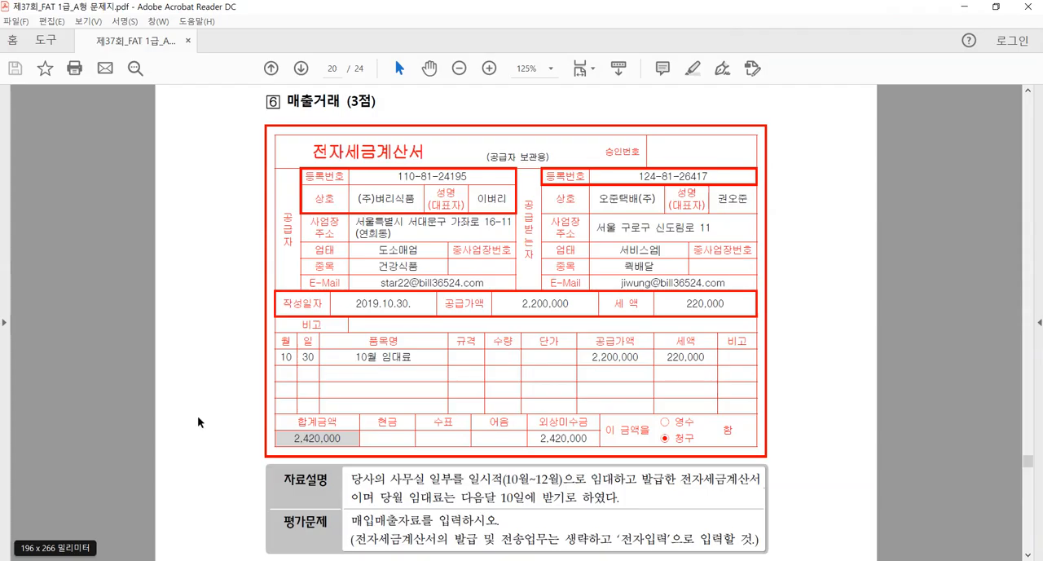
left_click(24, 560)
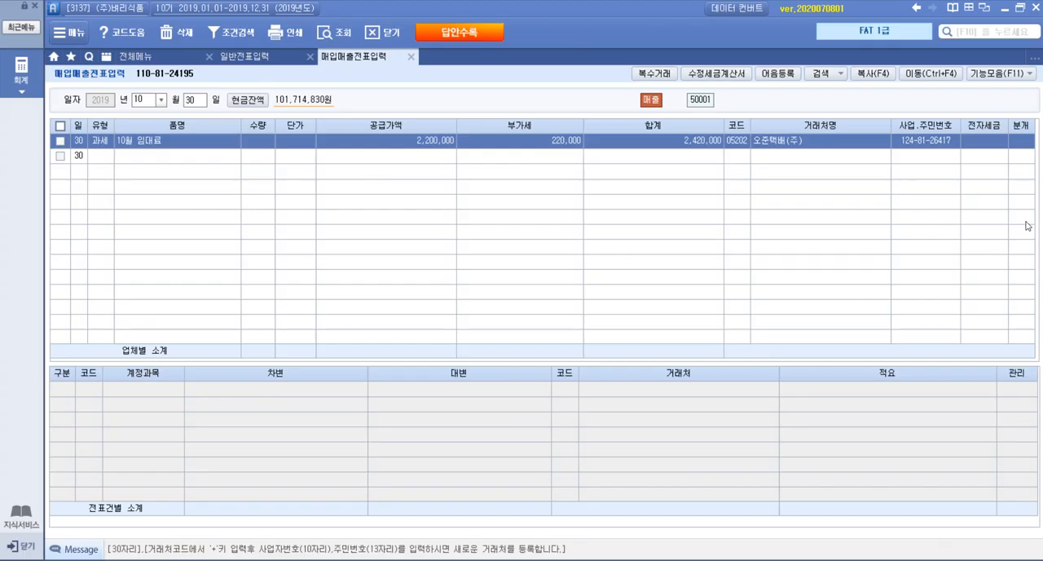
left_click(985, 144)
type("1")
left_click(1019, 144)
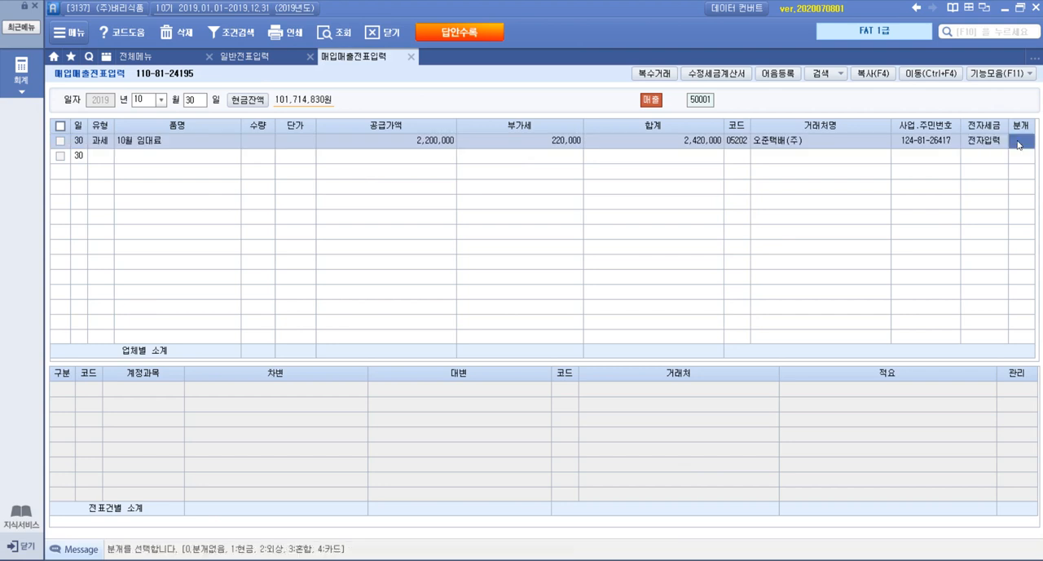
type("3")
key("Return")
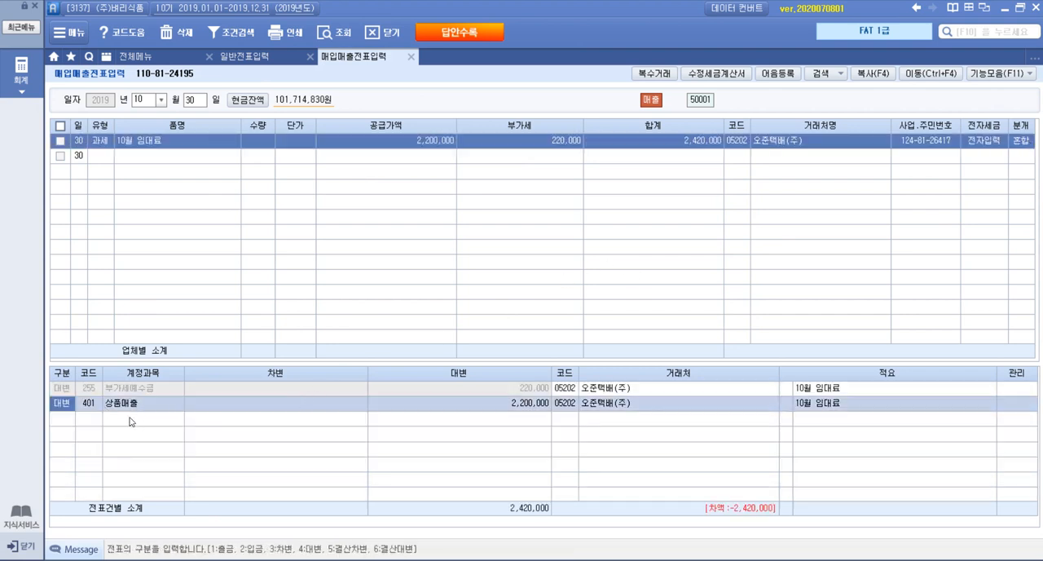
Replace the 상품매출 account on the 2,200,000 credit line with account 904 임대료
left_click(87, 404)
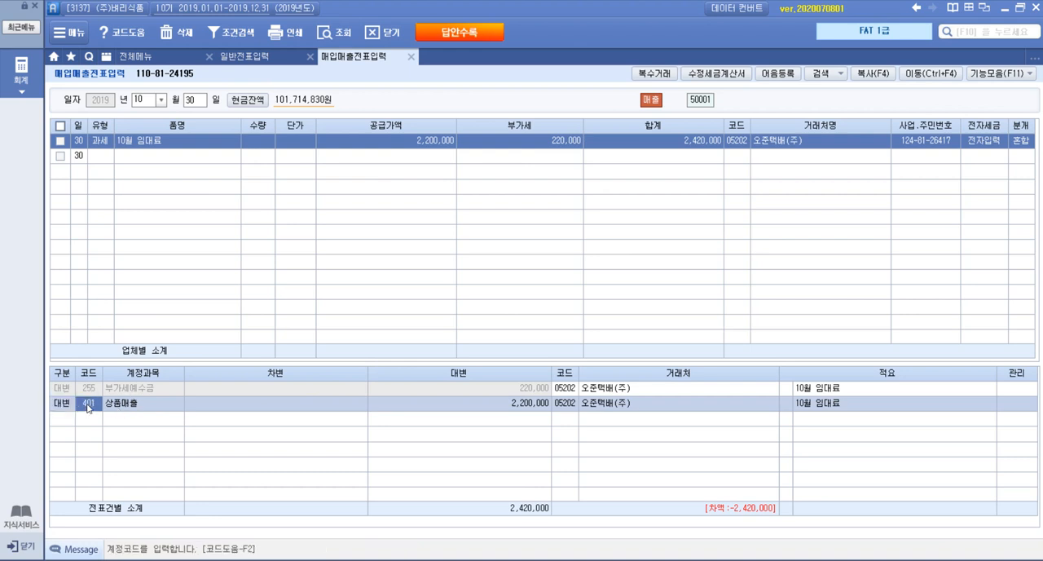
key("F2")
type("임대")
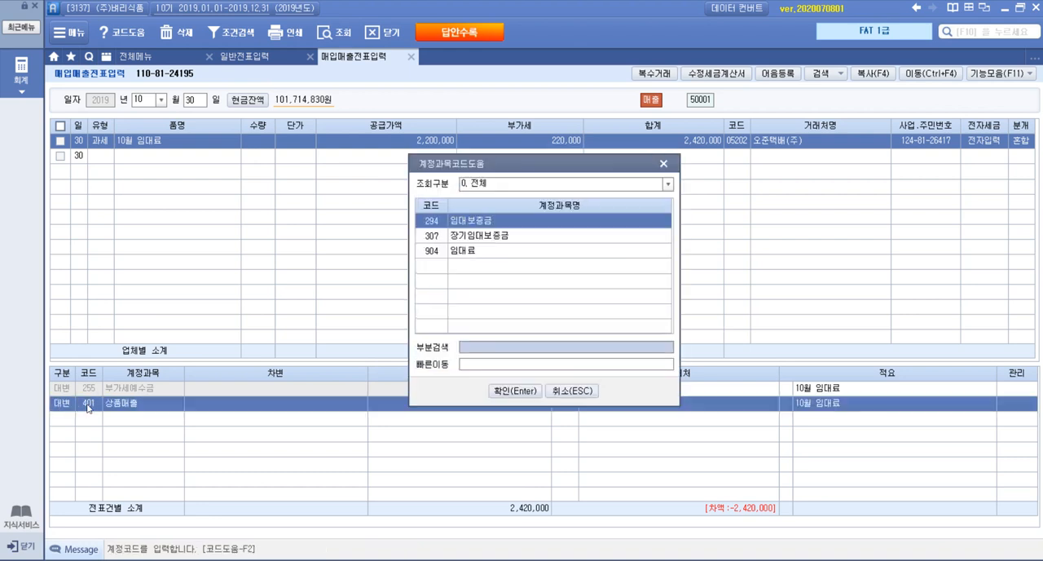
double_click(469, 255)
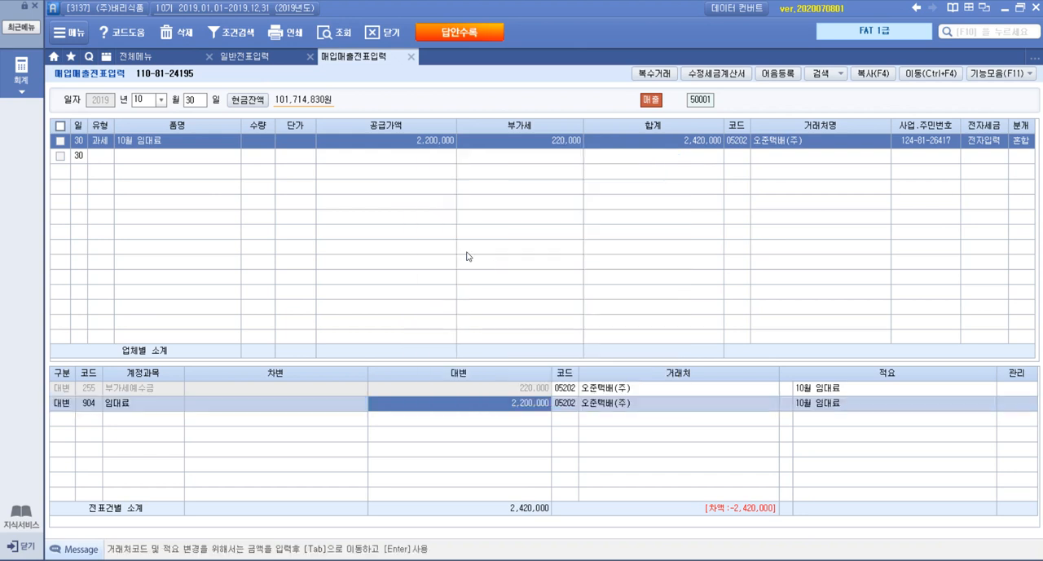
Add a 차변 line for account 120 미수금 with 2,420,000 to the rent sale's journal entry and reselect the saved voucher
left_click(70, 420)
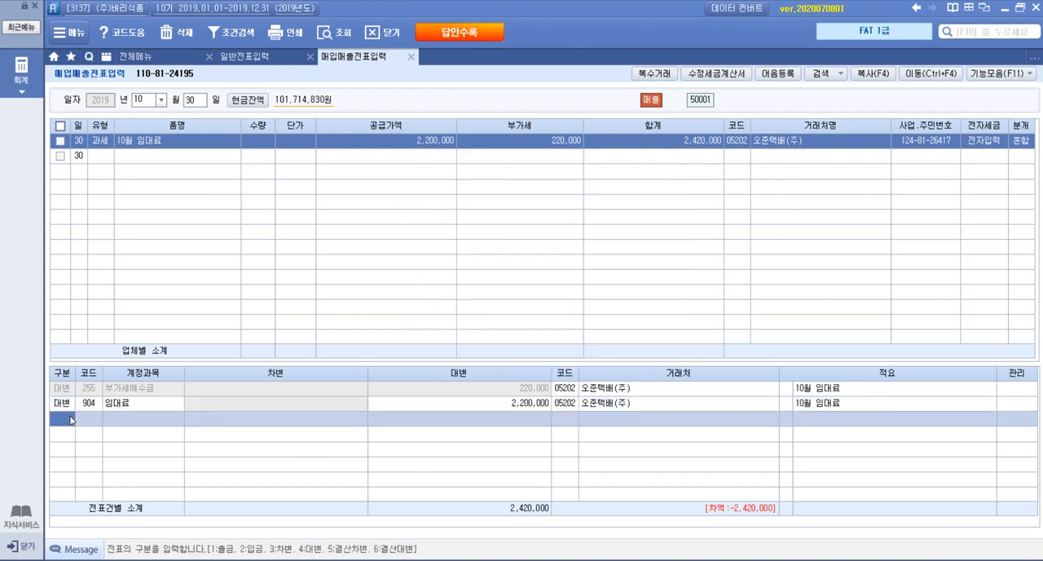
type("3")
key("F2")
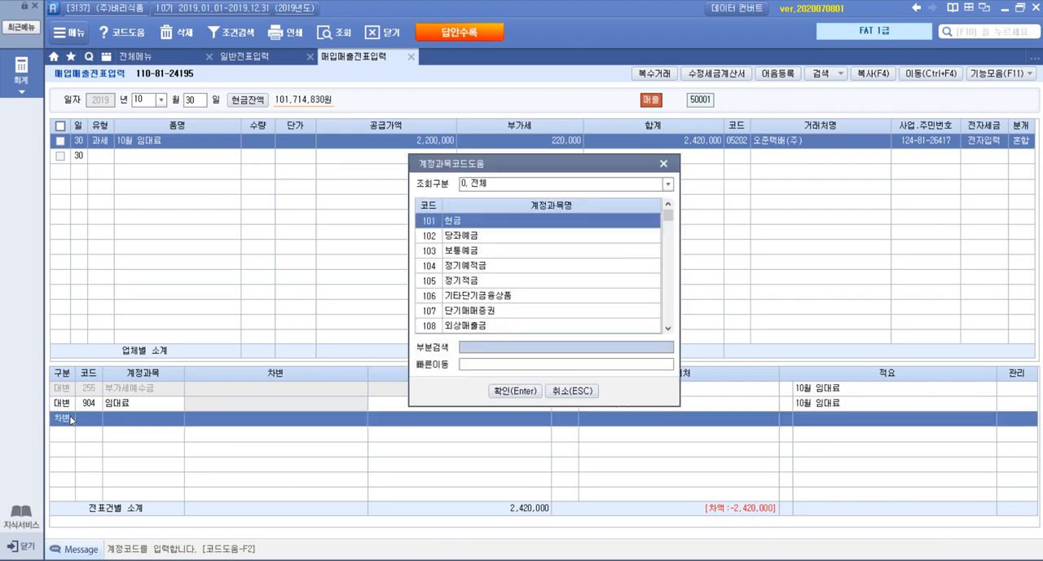
type("미수금")
key("Return")
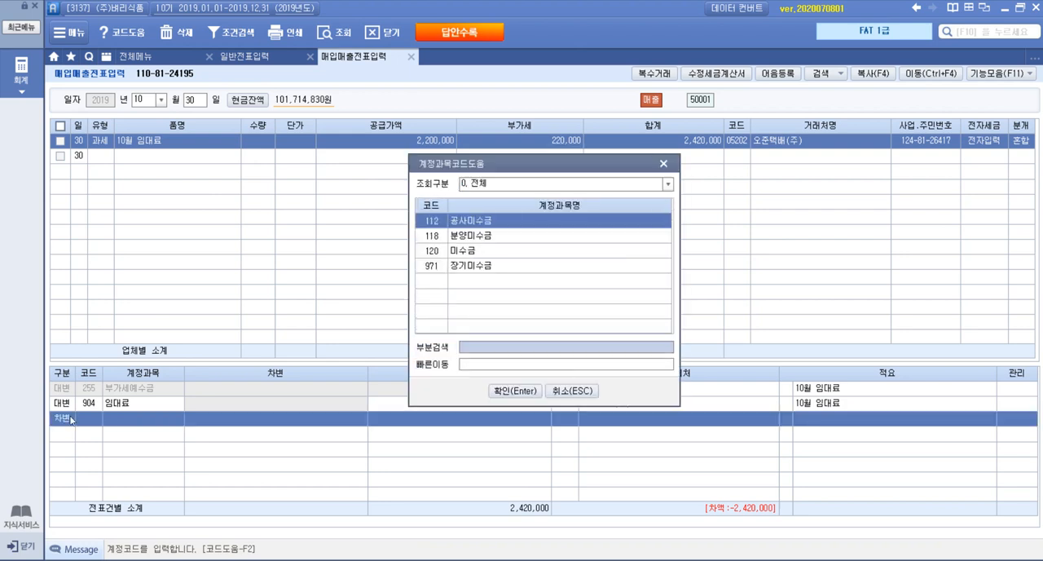
key("Down")
key("Down")
key("Return")
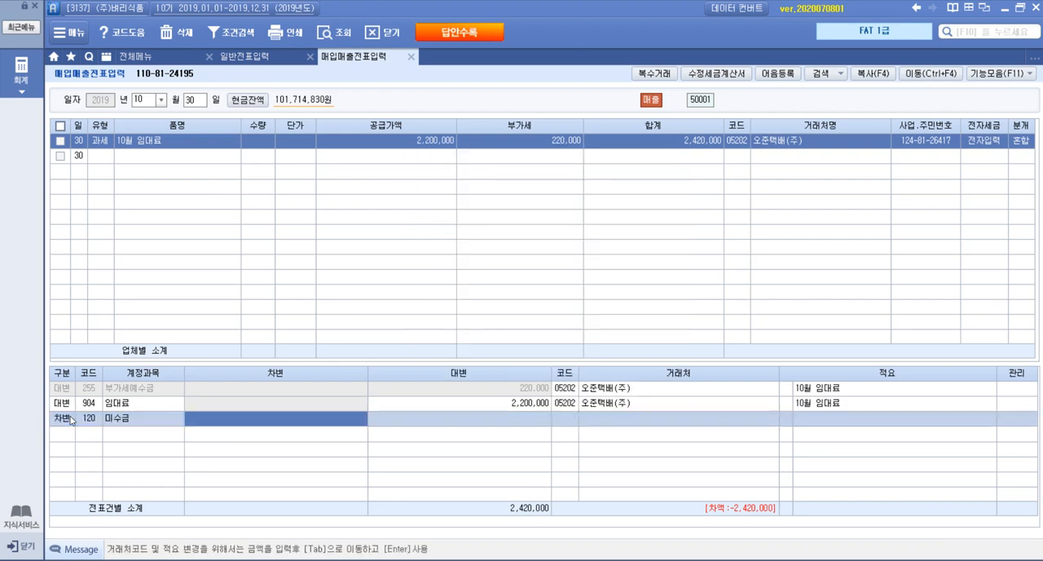
type("2420000")
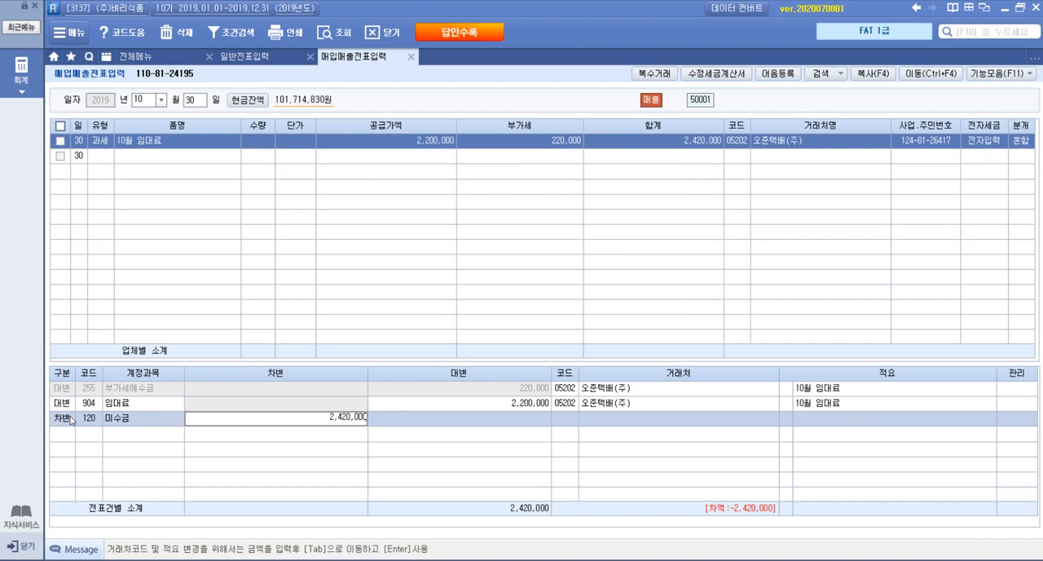
key("Return")
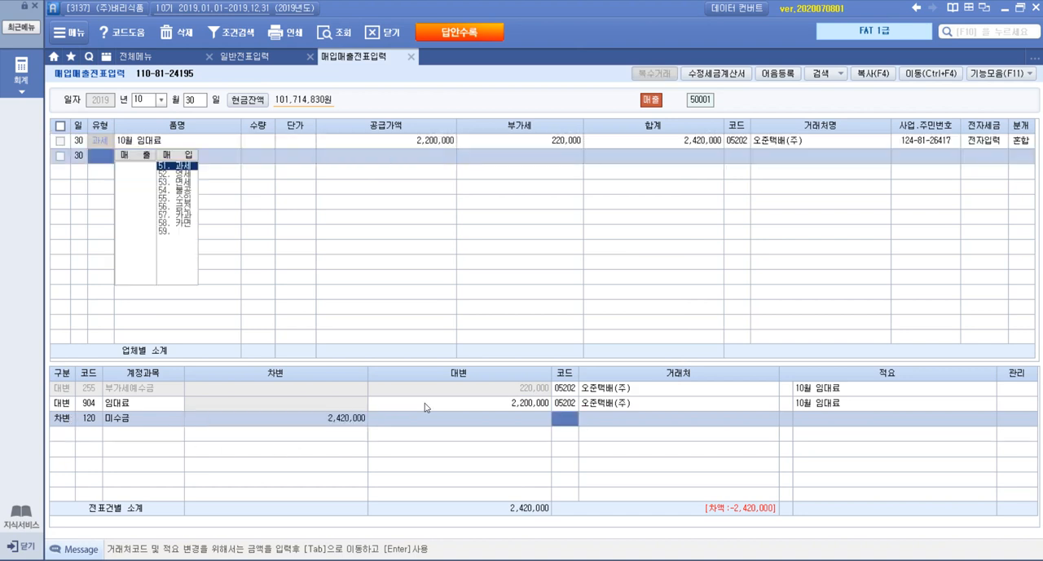
left_click(432, 143)
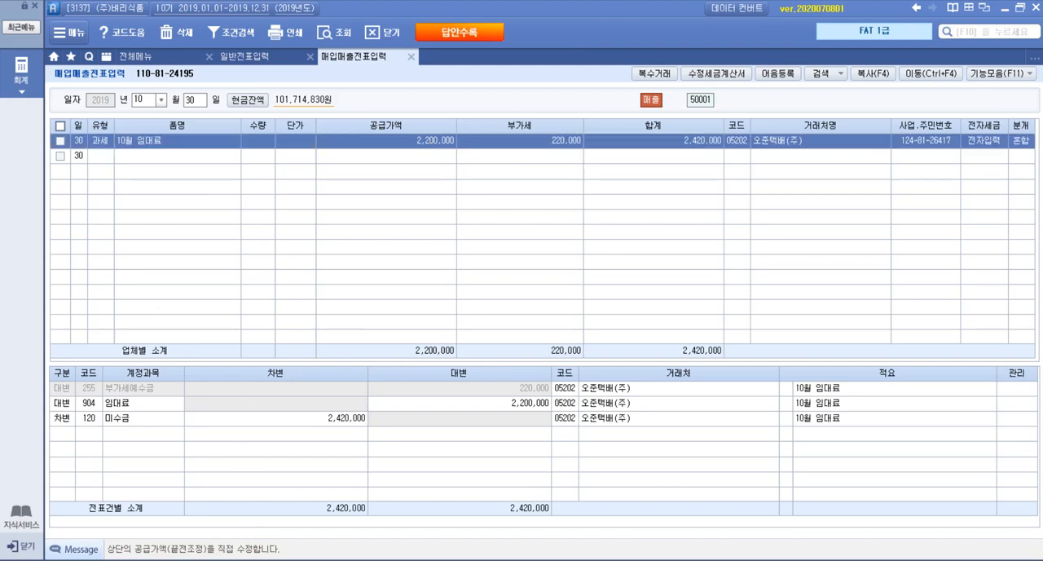
Switch to the exam PDF and read question 7, 부가가치세신고서에 의한 회계처리, with its bank transaction and instructions
key("alt+Tab")
scroll(489, 400, "down", 5)
scroll(512, 396, "down", 2)
scroll(512, 396, "up", 2)
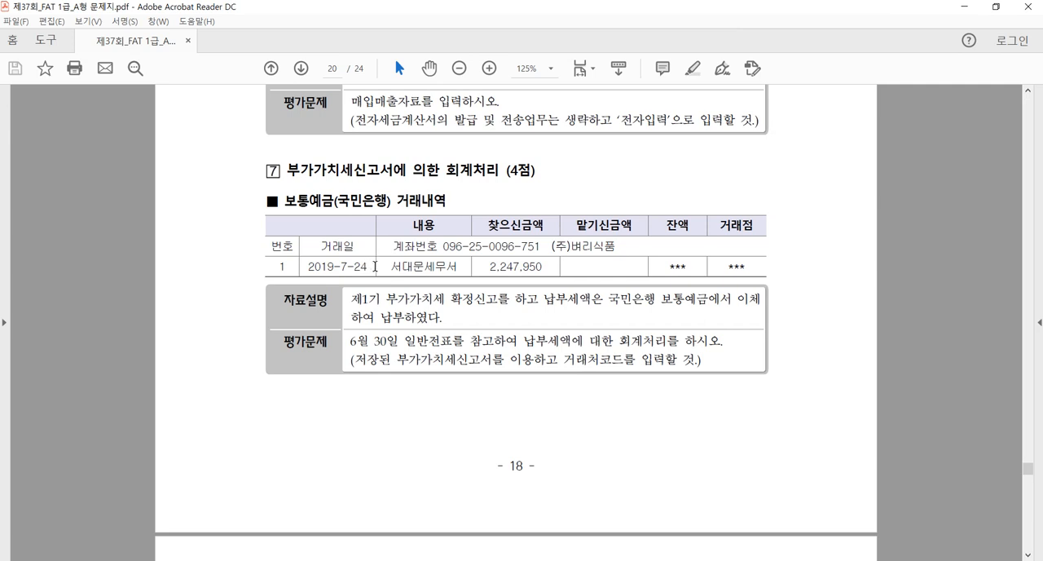
left_click_drag(350, 300, 751, 302)
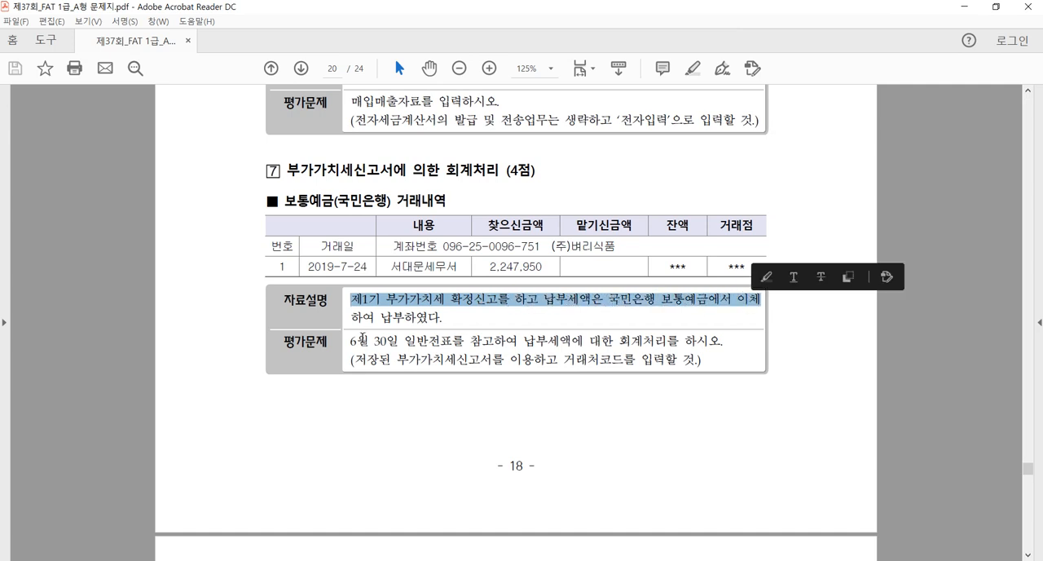
left_click(364, 338)
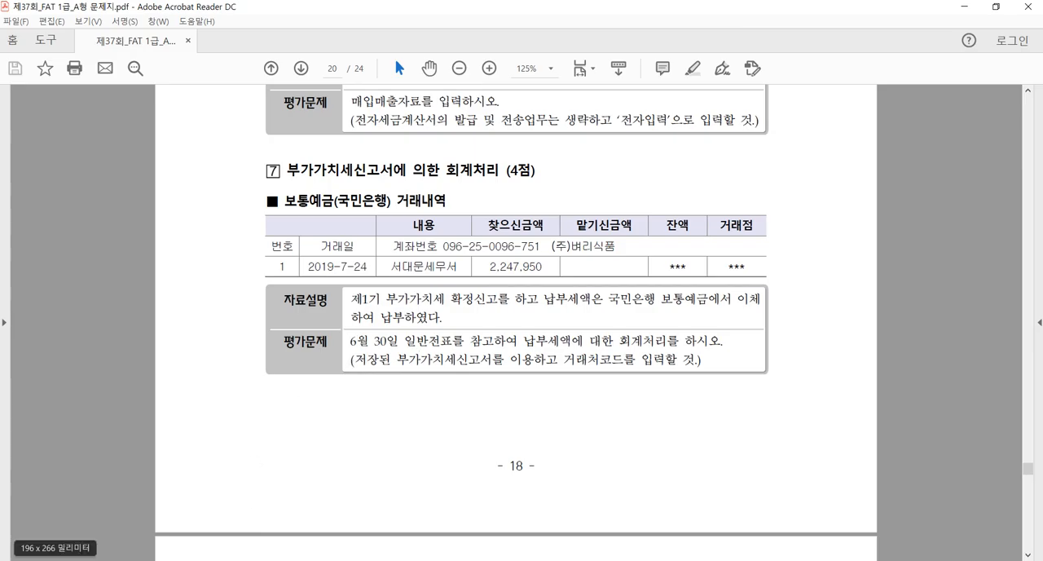
Return to the accounting program and examine the June 30 voucher's 미지급세금 line in 일반전표입력
key("alt+Tab")
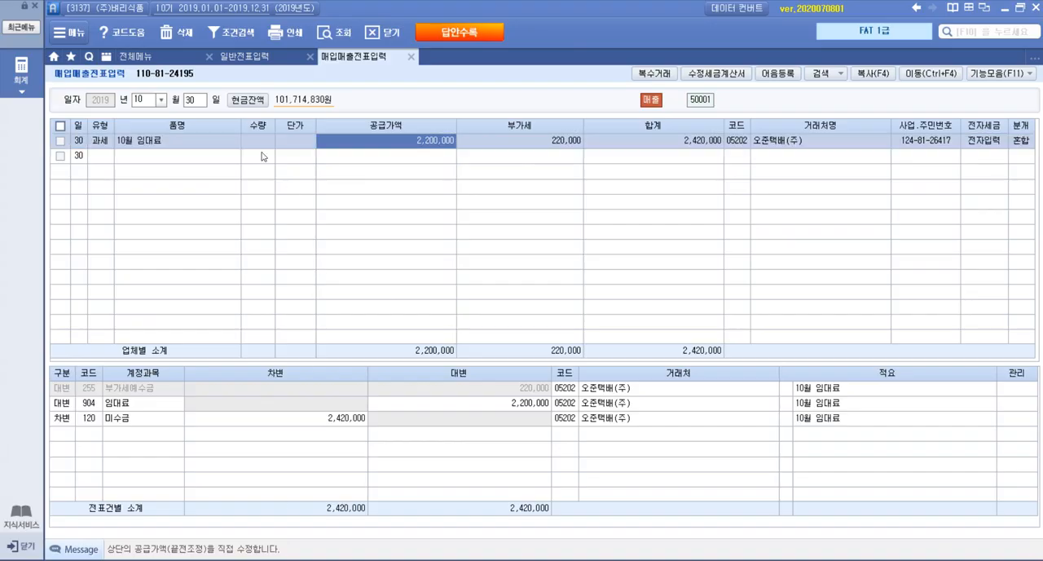
left_click(251, 62)
left_click(147, 104)
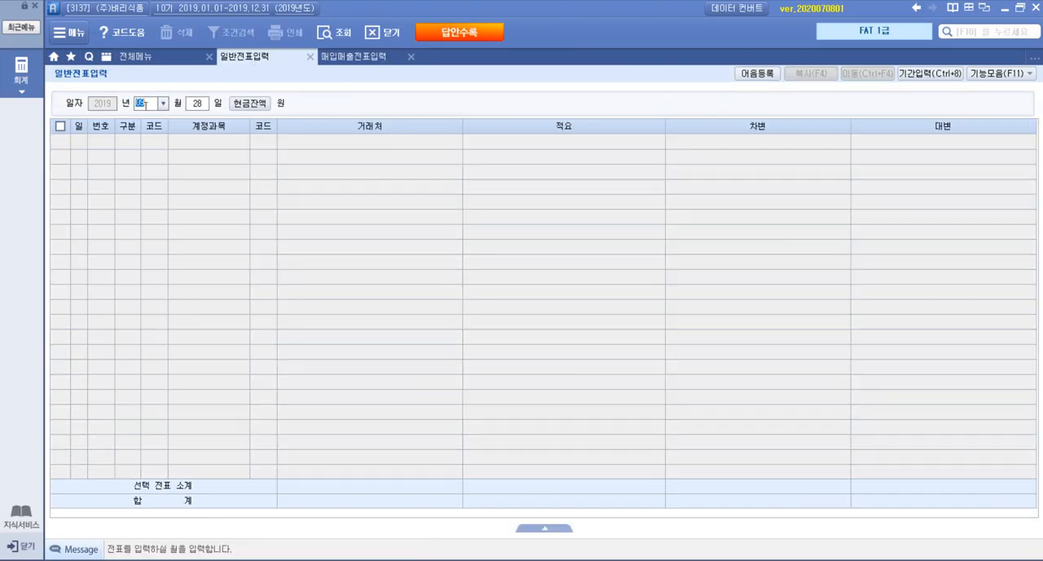
type("0630")
key("Return")
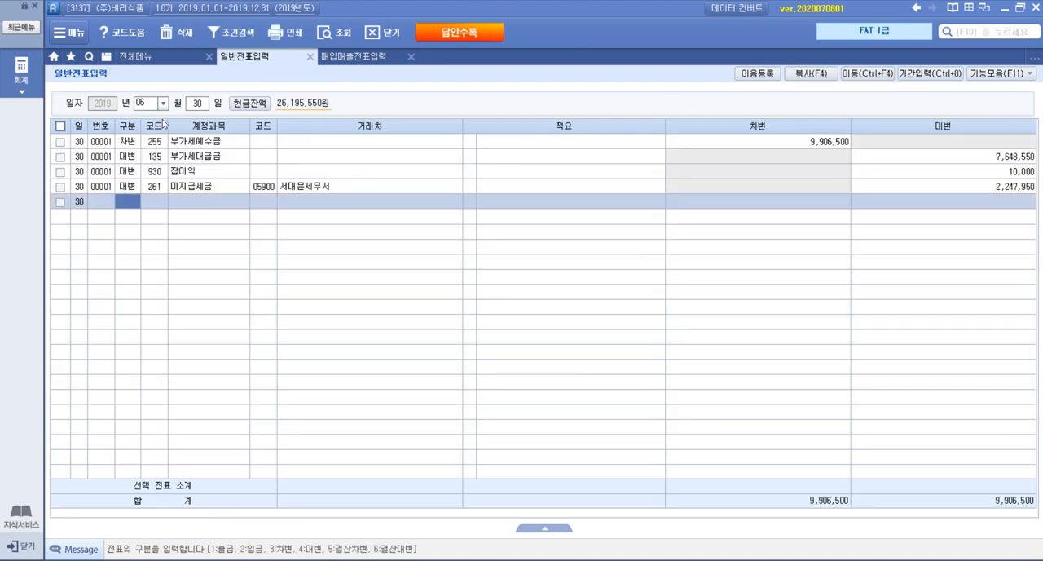
left_click(282, 190)
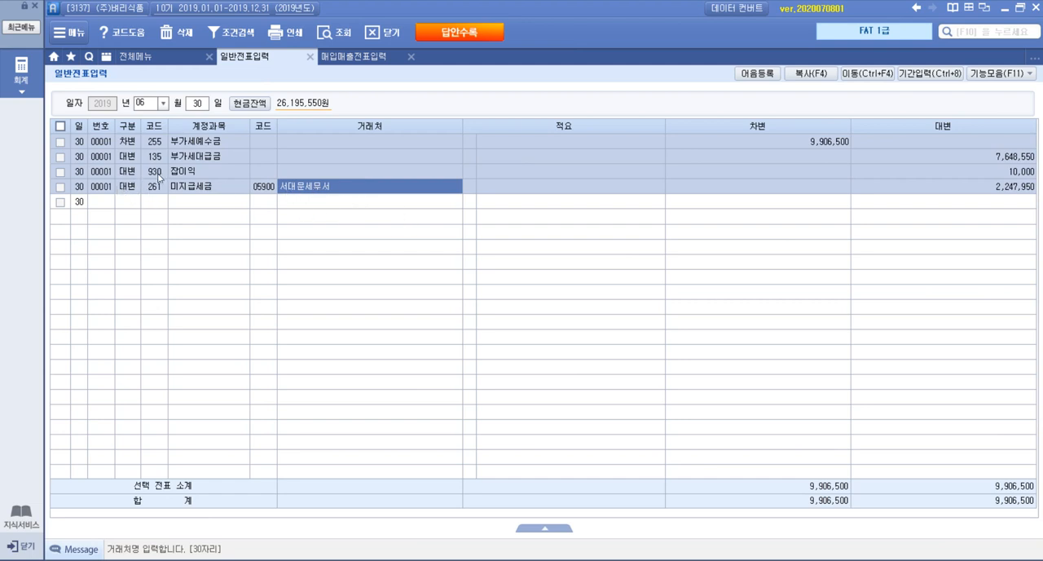
Check question 7's transaction date in the exam PDF, and set the 일반전표입력 date to July 24
left_click(151, 104)
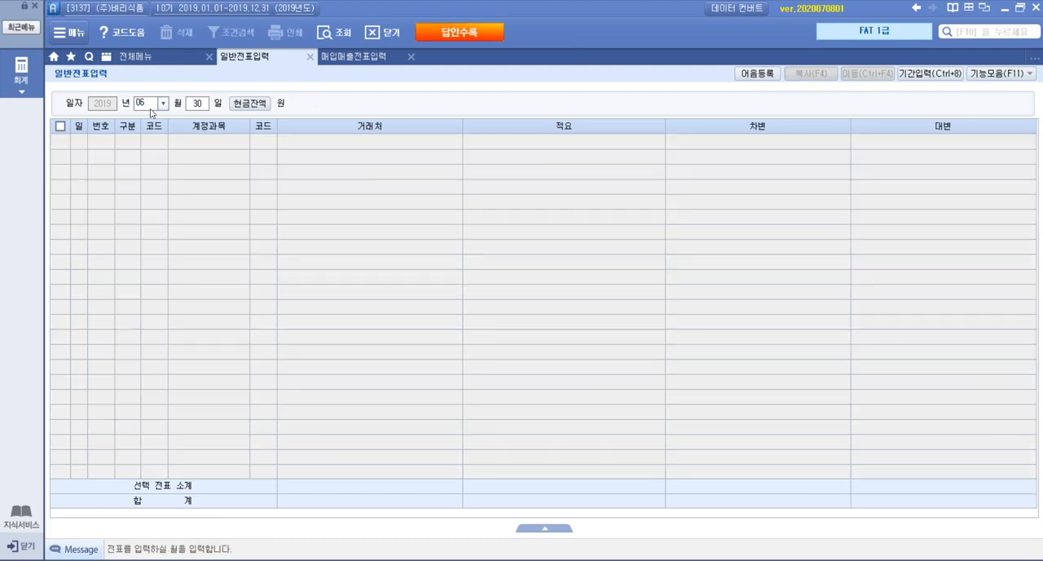
left_click(273, 560)
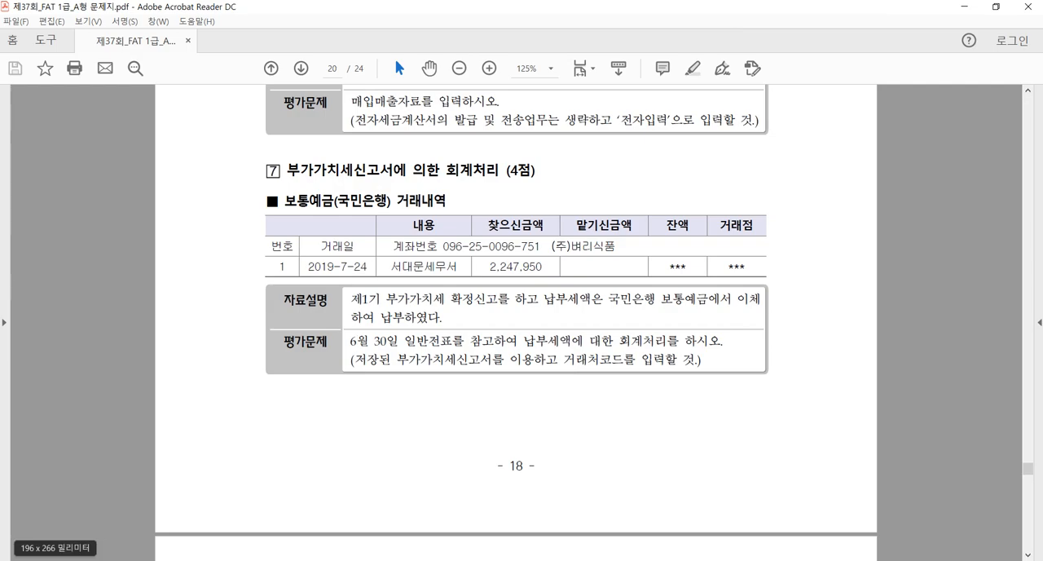
left_click(273, 560)
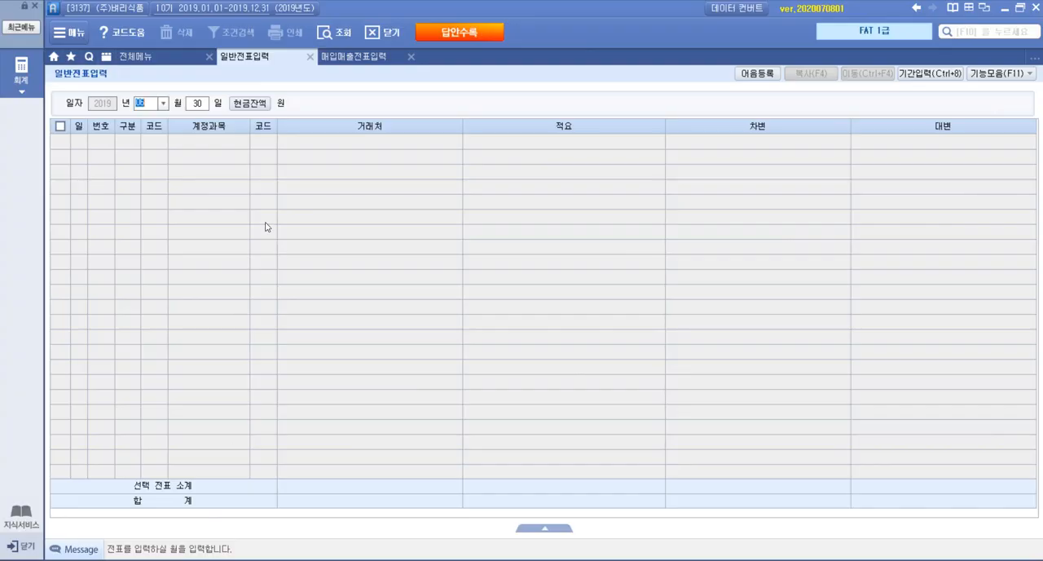
double_click(138, 104)
type("07")
key("Return")
type("24")
key("Return")
Start a 차변 line dated July 24 with account 261 미지급세금
type("3")
key("Return")
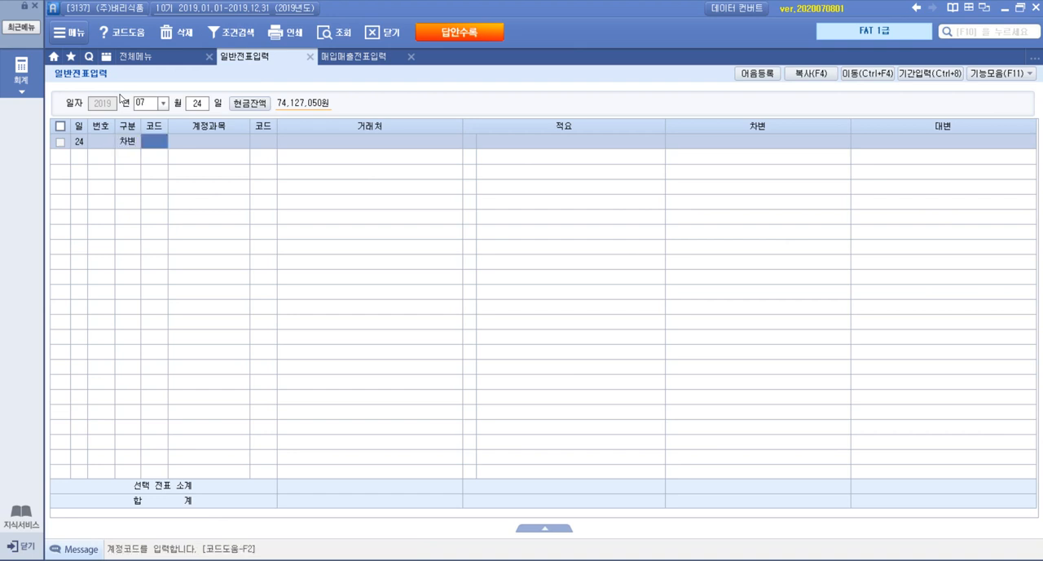
key("F2")
type("미지급")
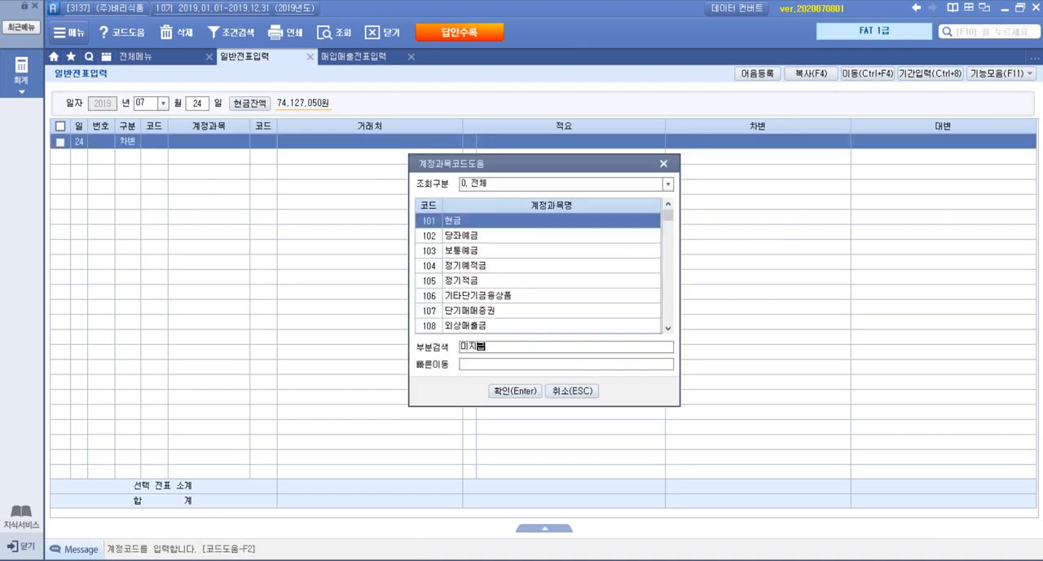
key("Return")
key("Return")
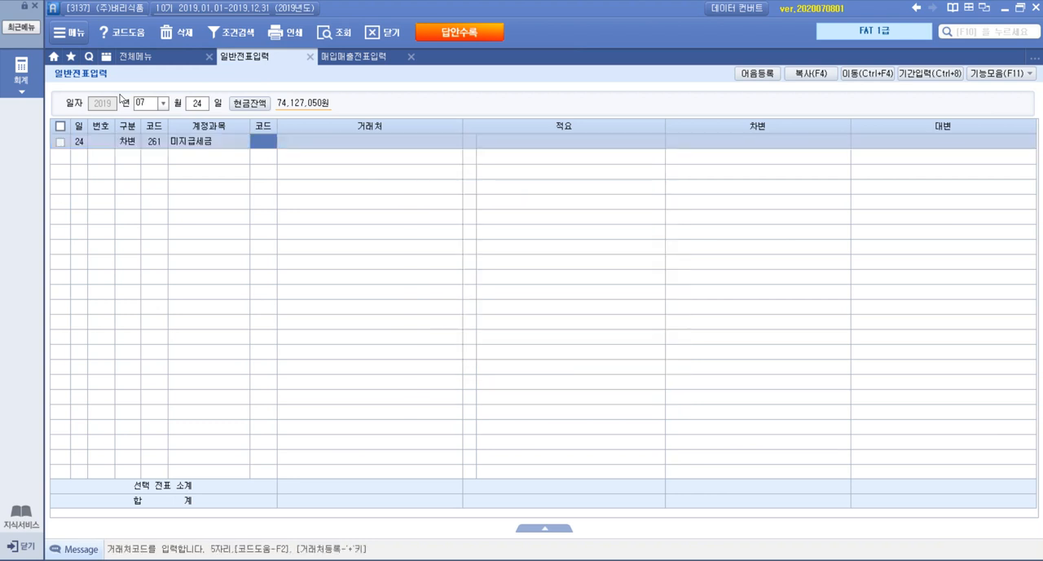
Set the 미지급세금 line's 거래처 to 서대문세무서 and its 차변 amount to 2,247,950
key("F2")
type("서대문")
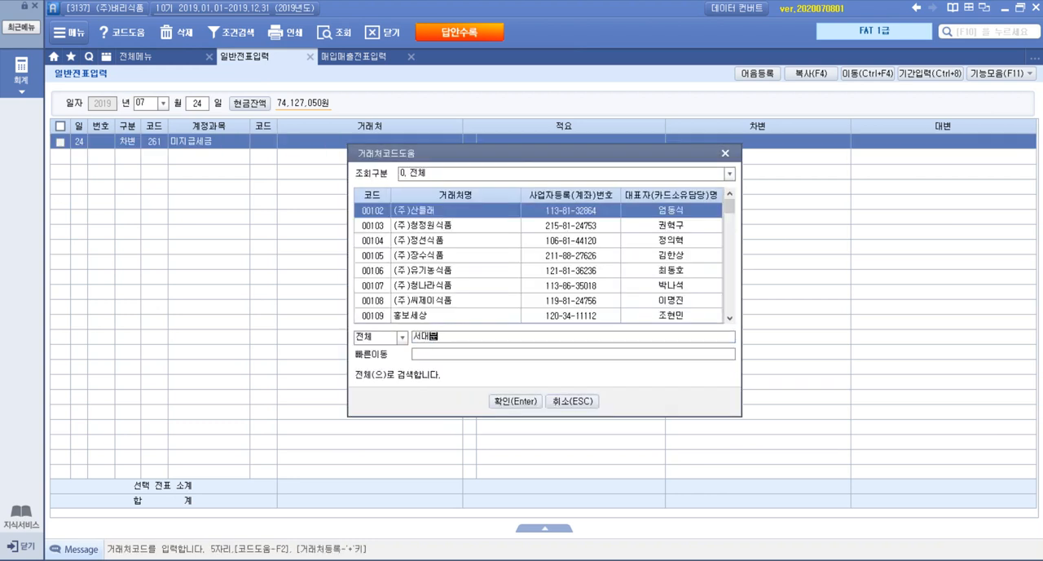
key("Return")
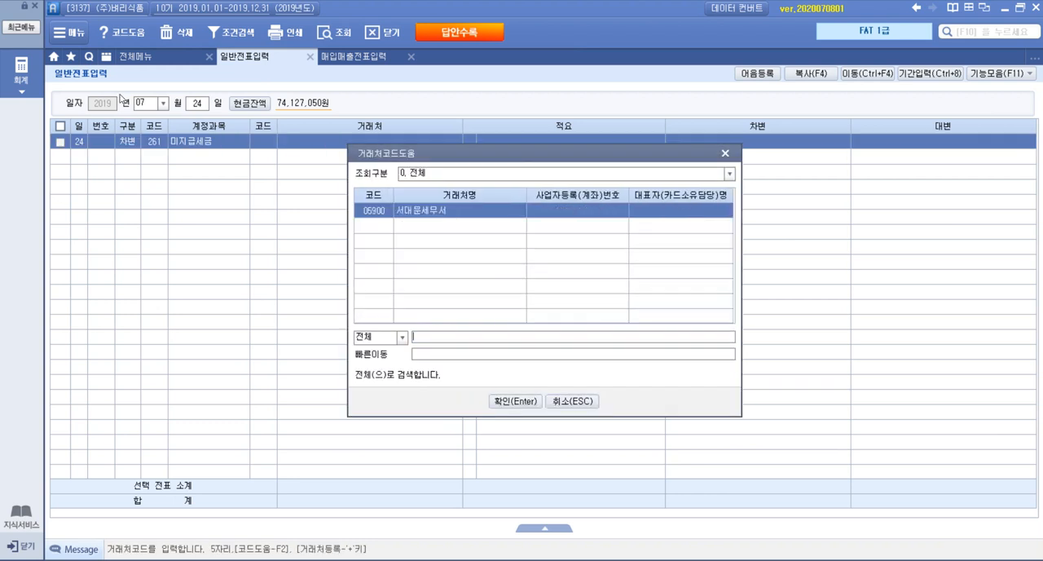
double_click(455, 213)
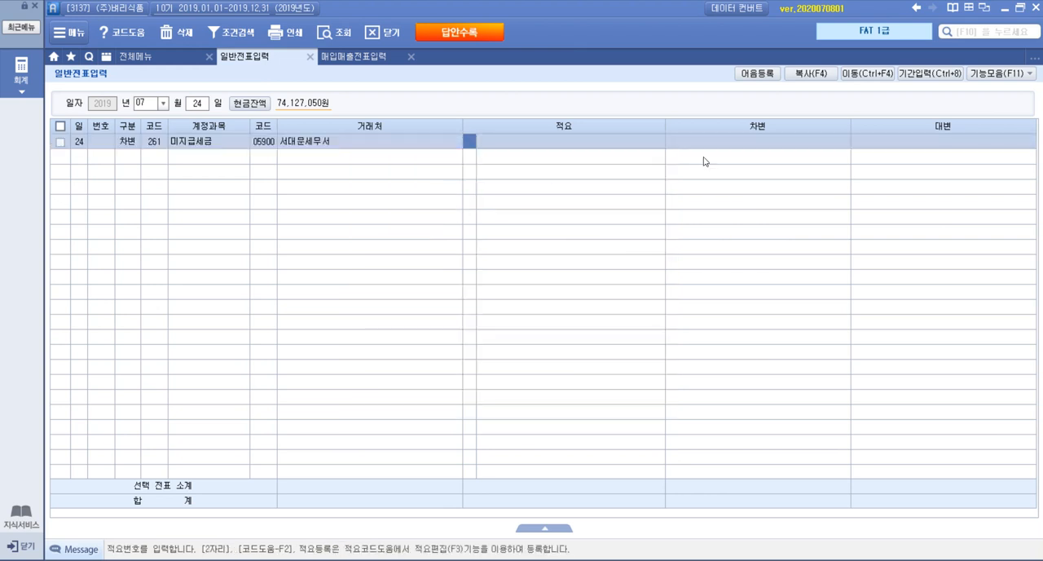
left_click(823, 145)
type("4")
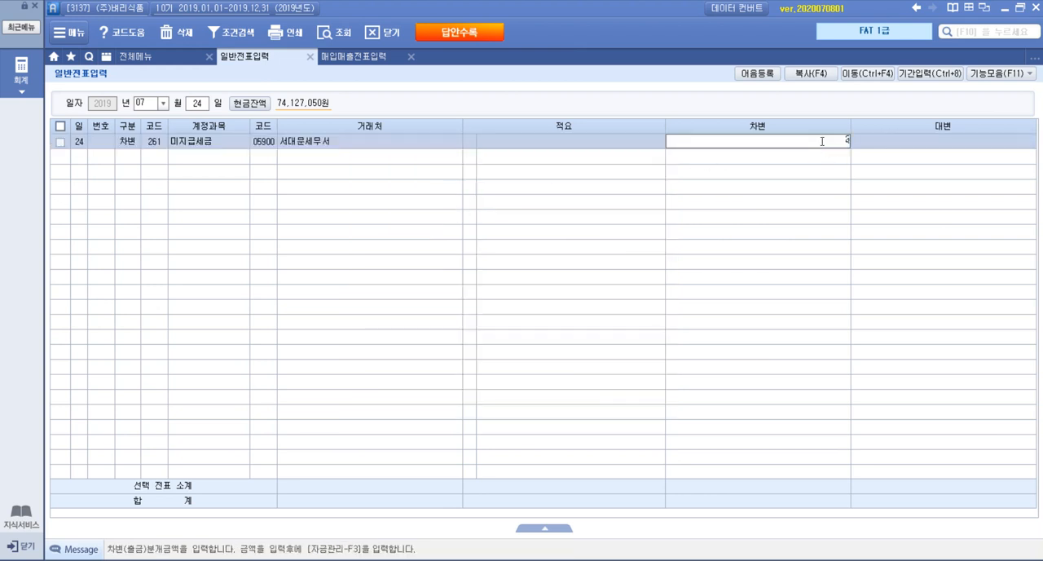
type("247950")
key("Return")
Add a 대변 line with account 103 보통예금 to the July 24 voucher
type("4")
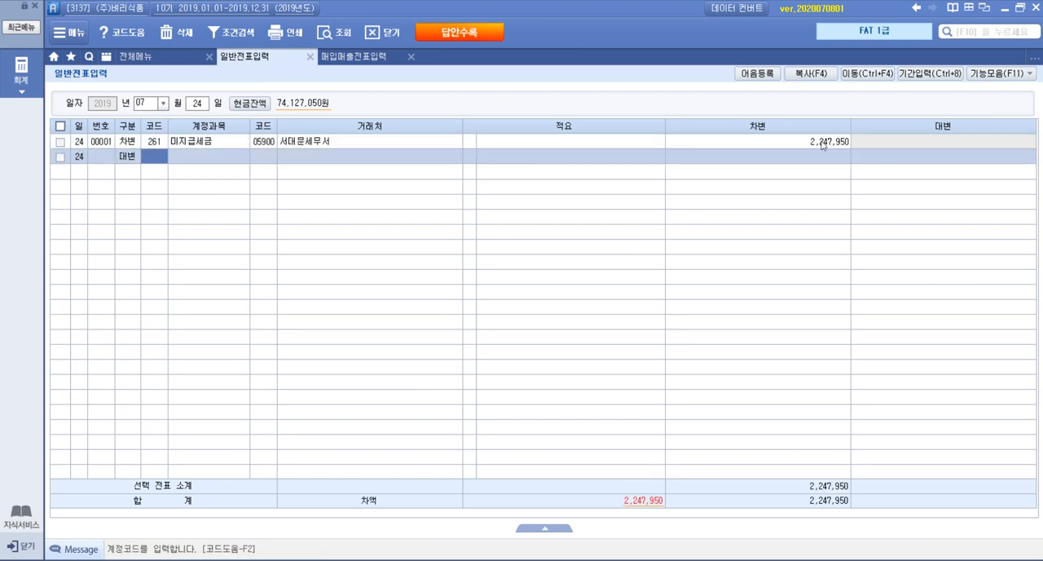
type("보ㅌ")
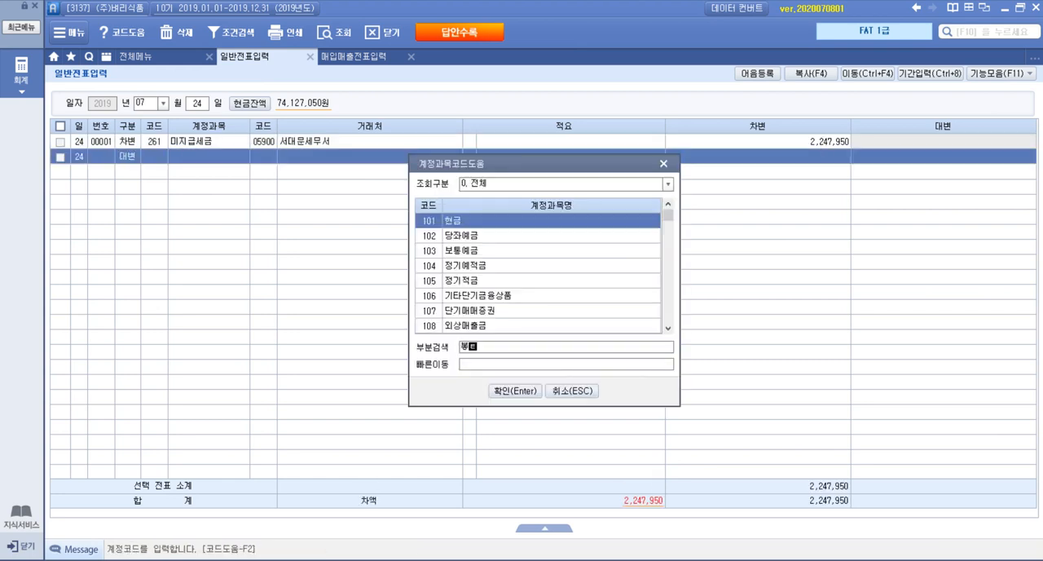
type("ㅗㅇ")
key("Return")
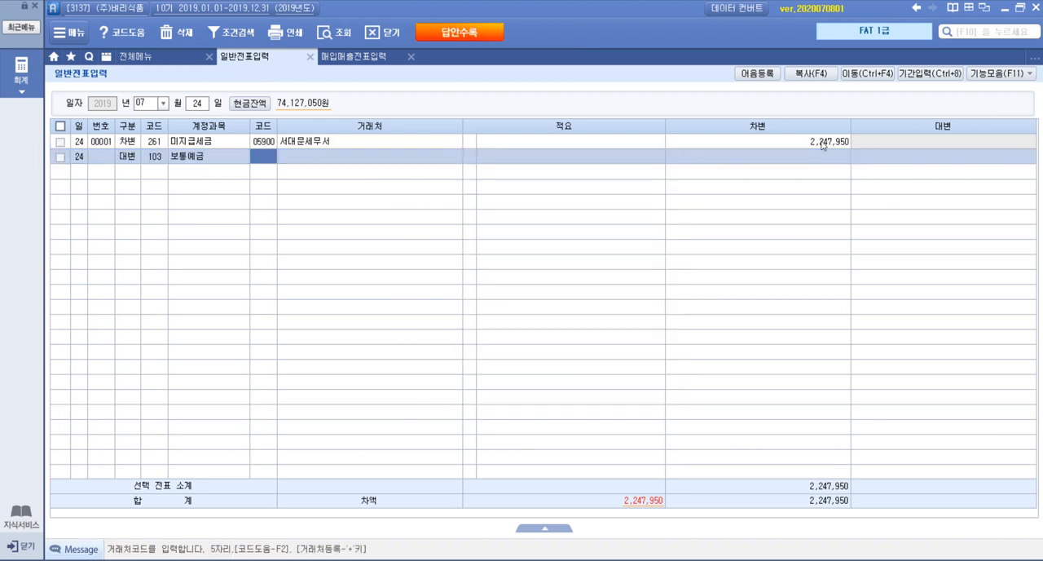
Set the 보통예금 line's 거래처 to 국민은행(보통) and its 대변 amount to 2,247,950
key("F2")
type("국민")
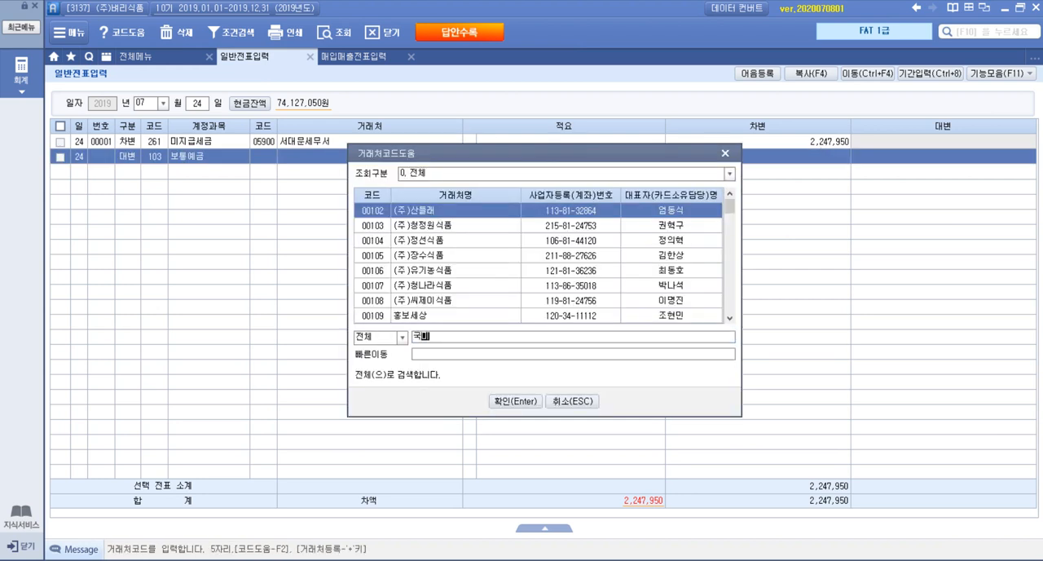
key("Return")
key("Down")
key("Down")
key("Down")
key("Return")
key("Return")
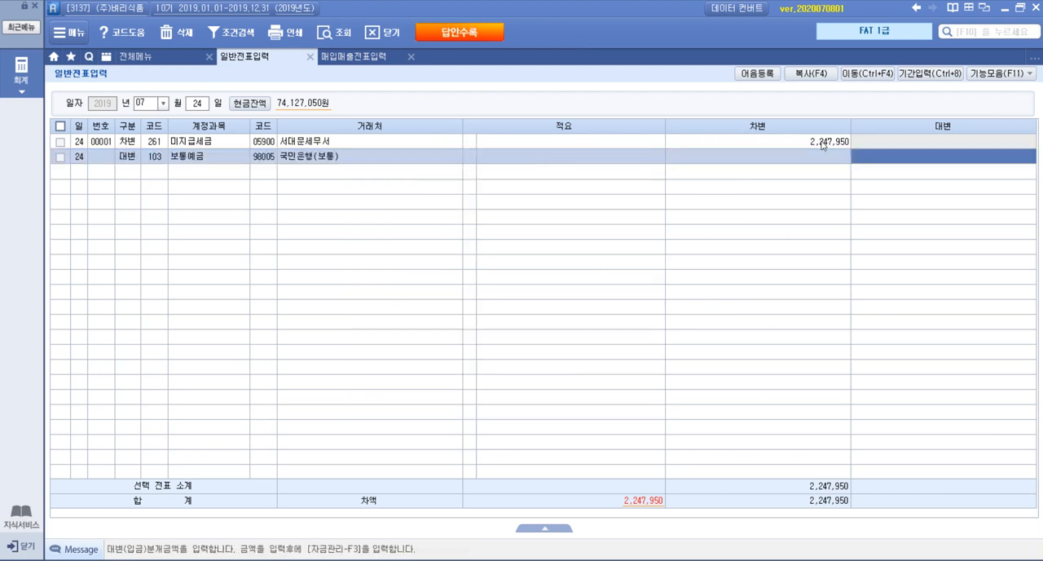
type("2247950")
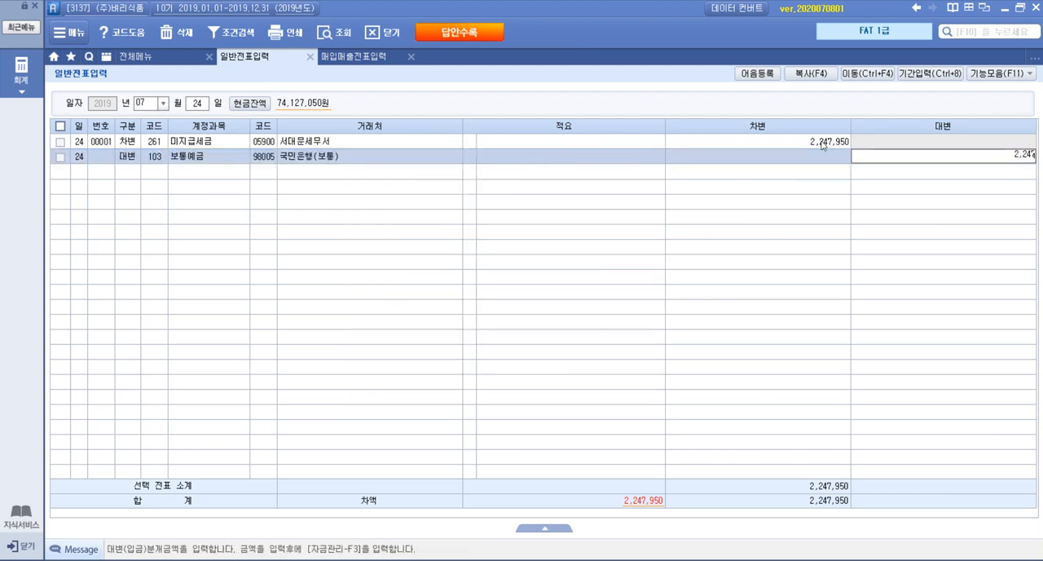
key("Return")
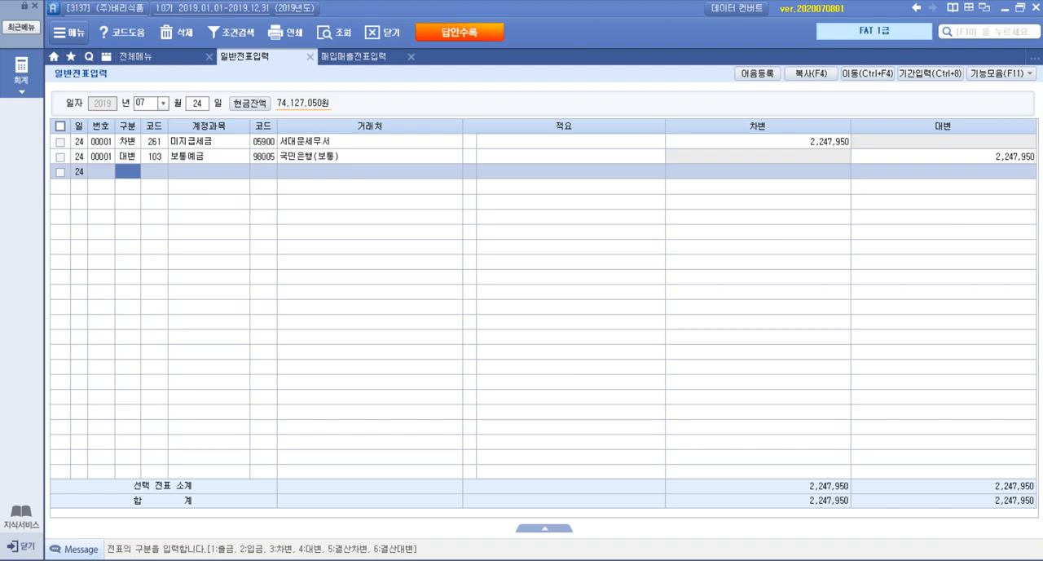
Switch to the exam PDF and read 문제 4, 결산, including the year-end inventory table and the automatic closing instruction
key("alt+Tab")
scroll(523, 317, "down", 10)
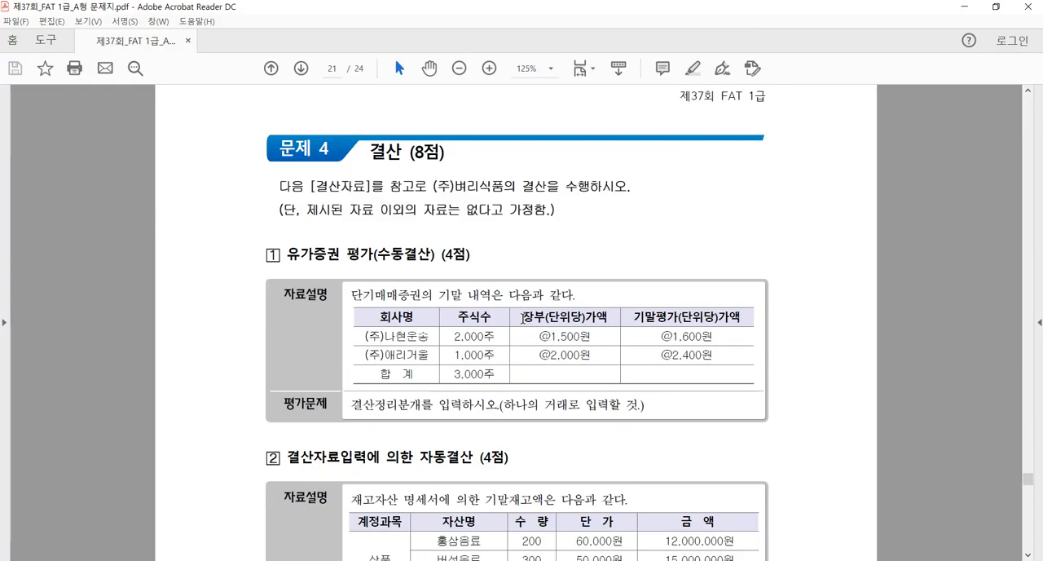
scroll(542, 286, "down", 5)
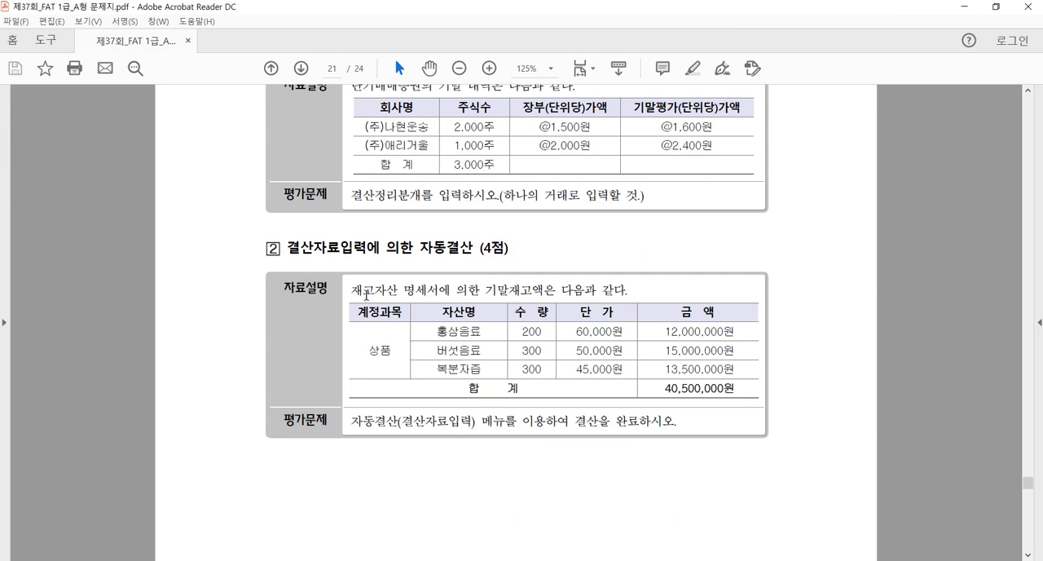
left_click_drag(352, 290, 621, 295)
left_click(621, 294)
left_click_drag(659, 389, 738, 389)
left_click(669, 425)
Return to the accounting program and load 결산자료입력 for months 01 to 12, accepting 매출원가 및 경비선택 without any cost code
key("alt+Tab")
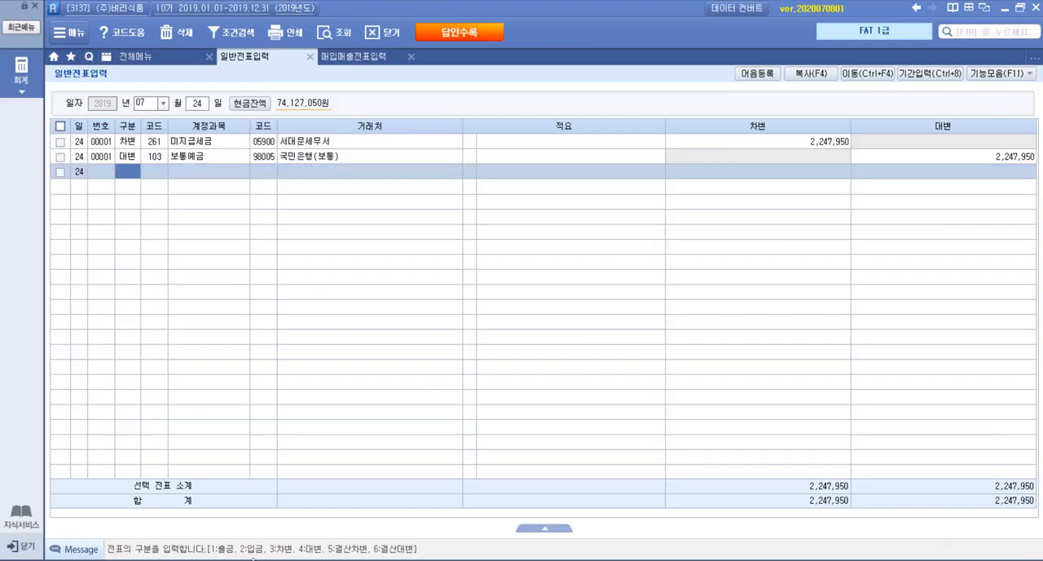
left_click(197, 62)
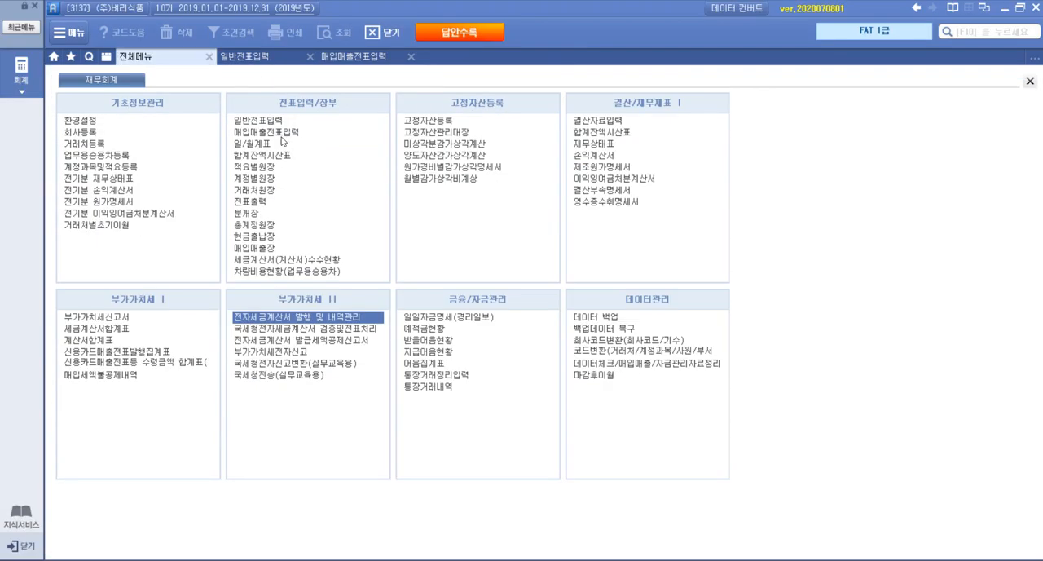
left_click(607, 122)
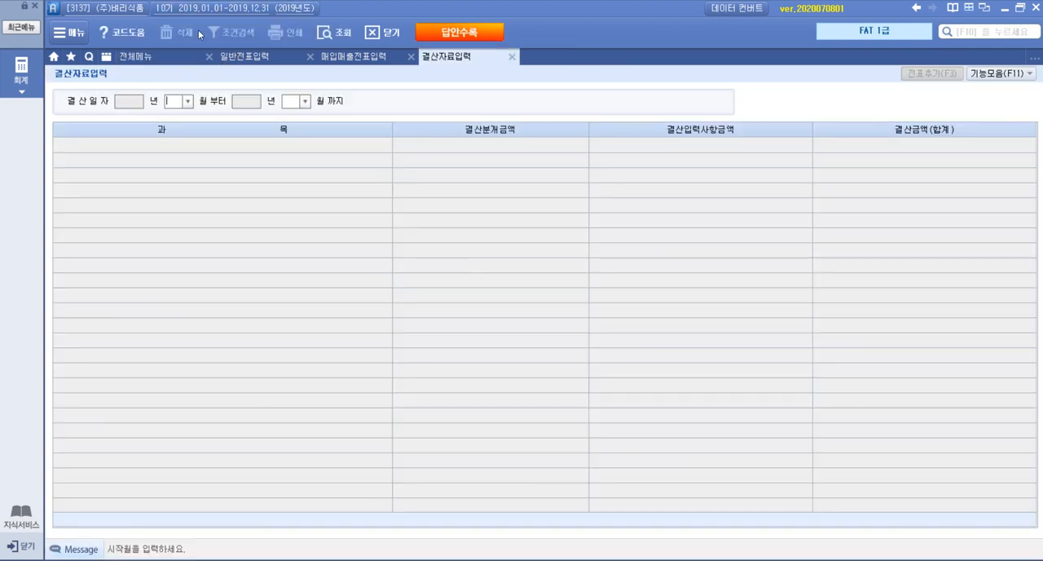
left_click(190, 102)
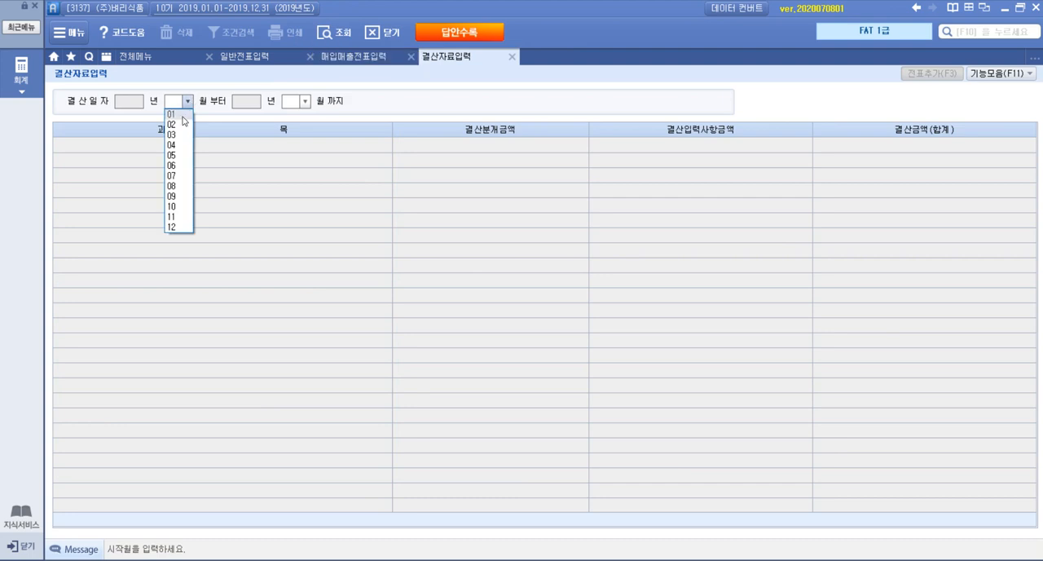
left_click(182, 120)
type("12")
key("Return")
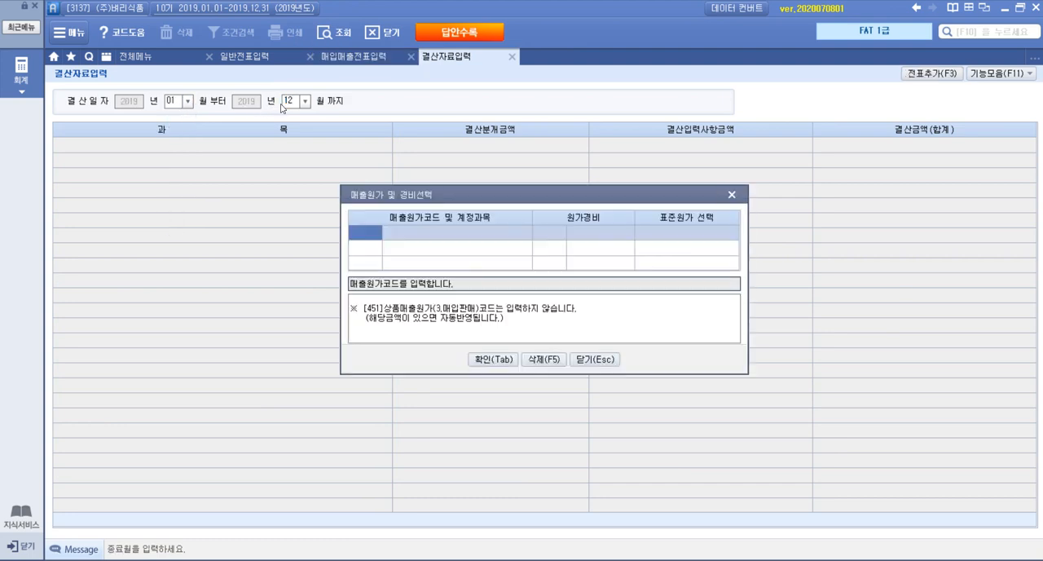
left_click(494, 359)
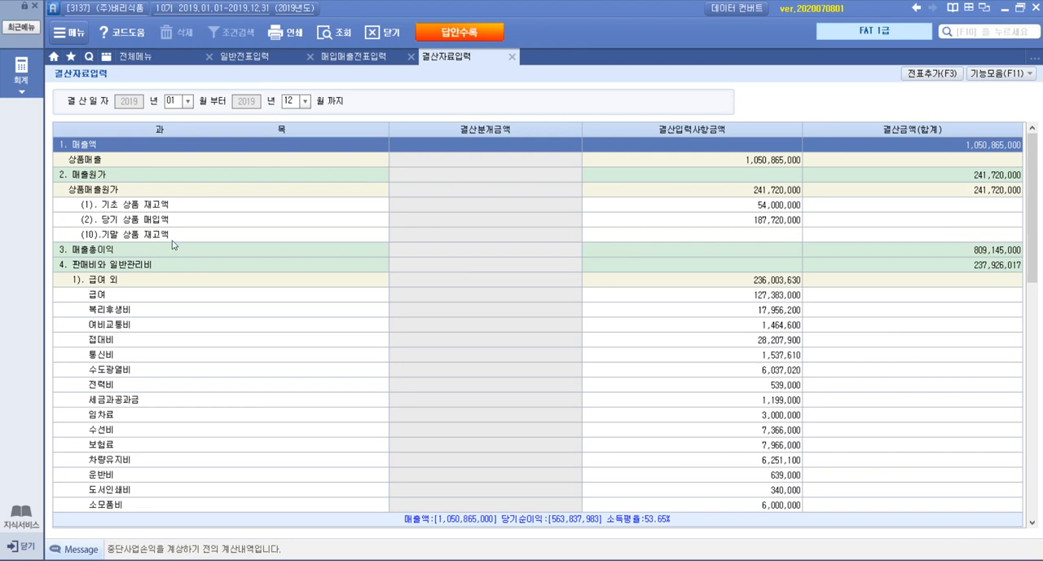
Check the inventory total in the exam PDF and enter 40,500,000 as 기말 상품 재고액 in 결산자료입력
key("alt+Tab")
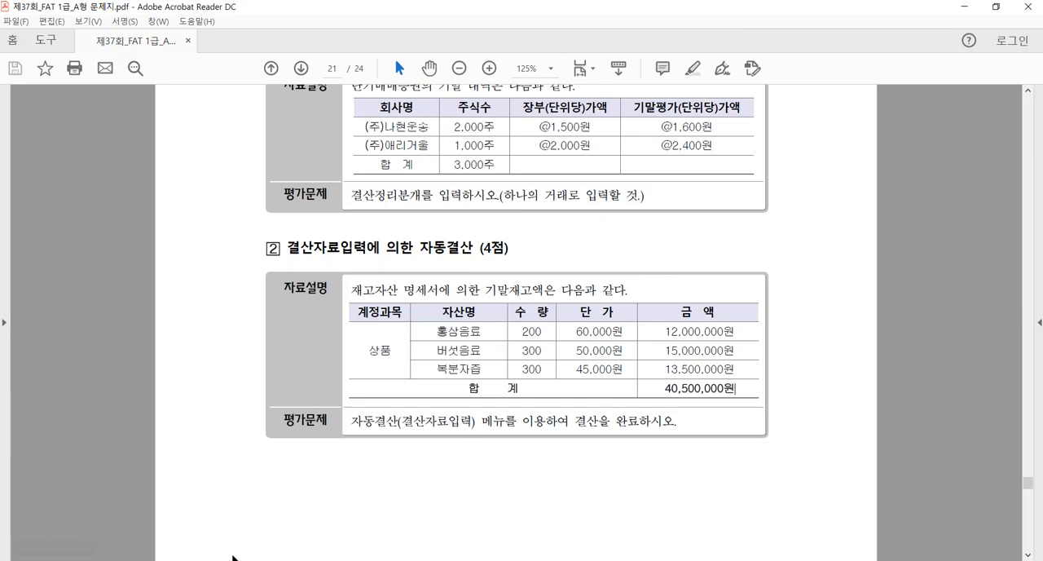
key("alt+Tab")
left_click(730, 232)
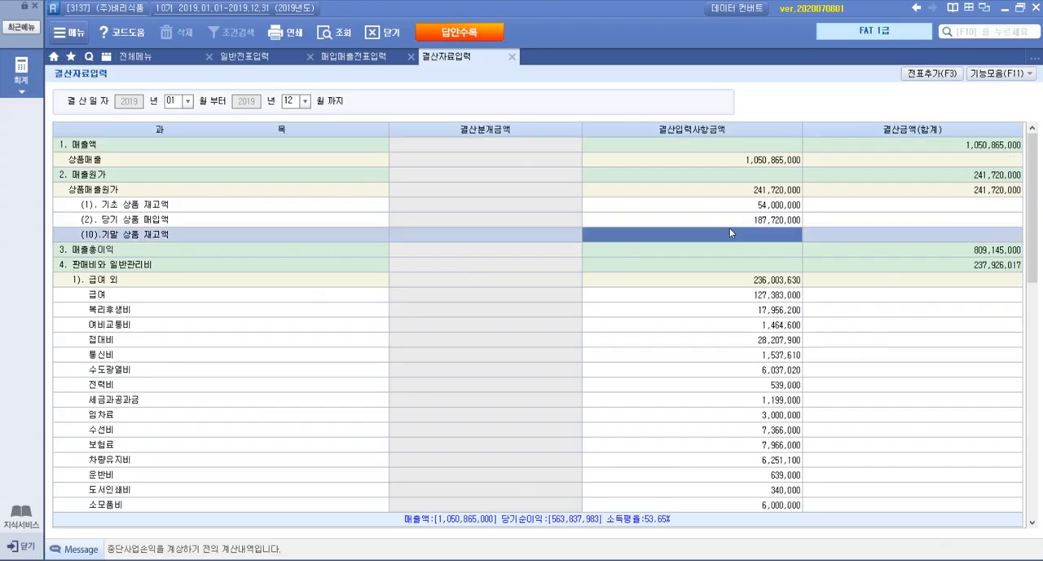
type("40,500")
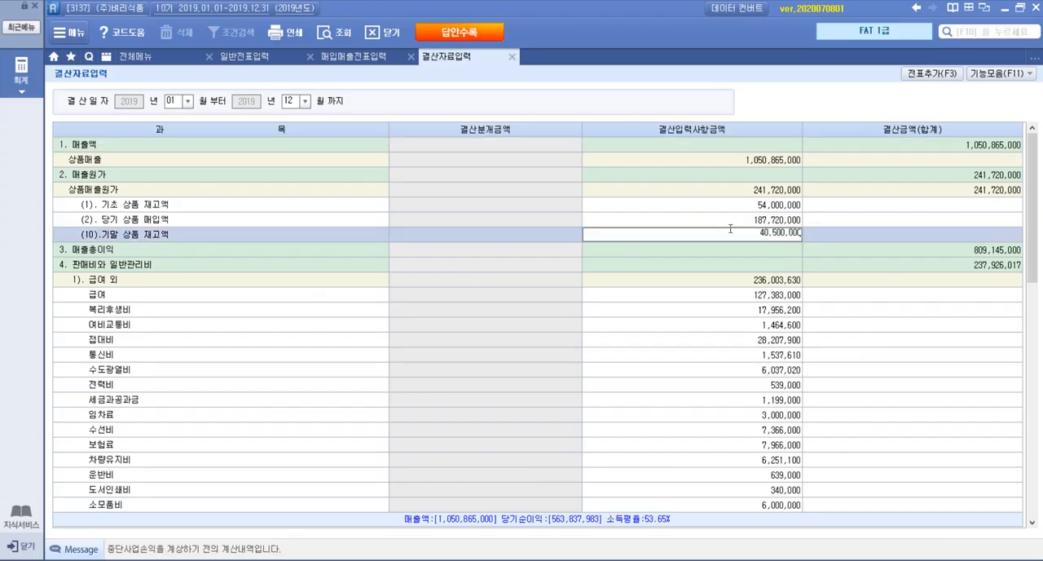
key("Return")
left_click(731, 234)
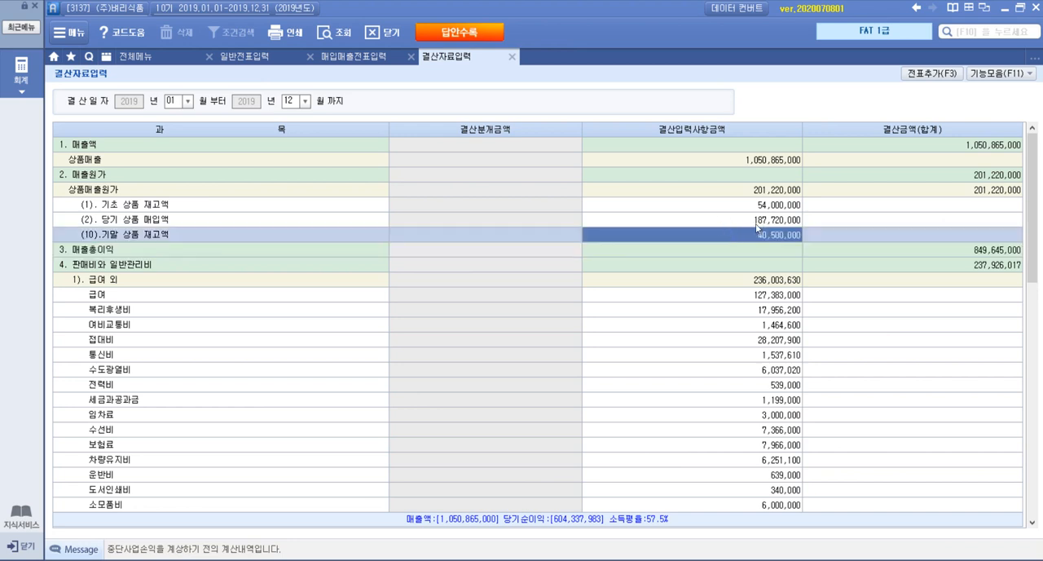
Add the closing entries from 결산자료입력 to the general vouchers and acknowledge the completion notice
key("F3")
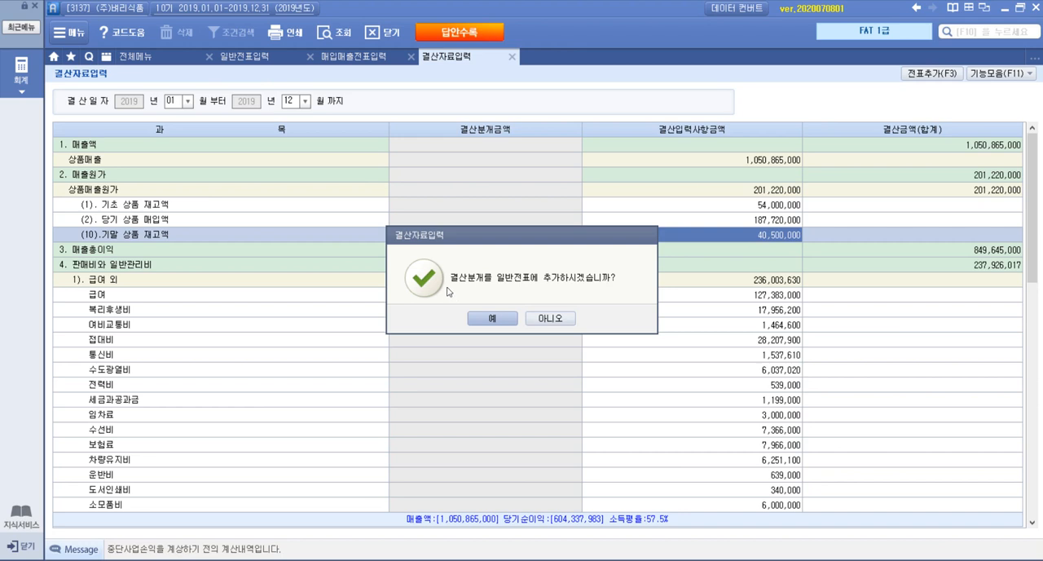
left_click(502, 319)
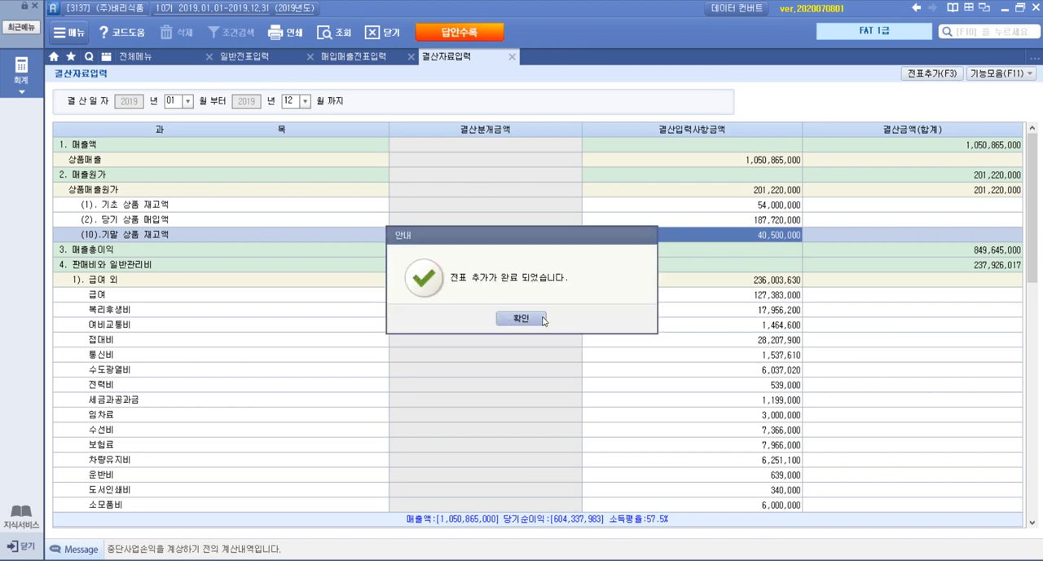
left_click(541, 318)
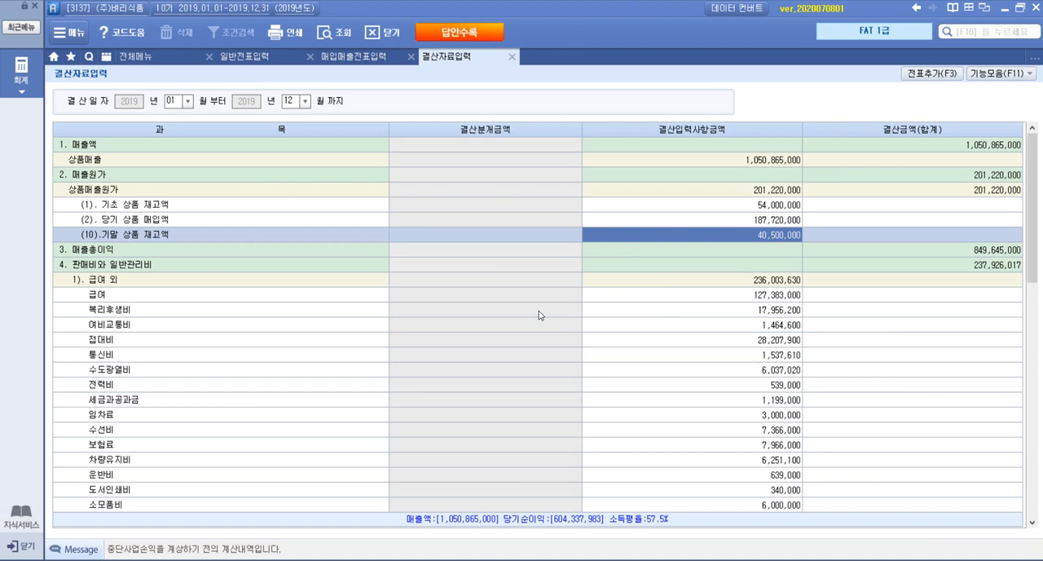
Close the 결산자료입력, 매입매출전표입력 and 일반전표입력 screens
left_click(512, 56)
left_click(412, 57)
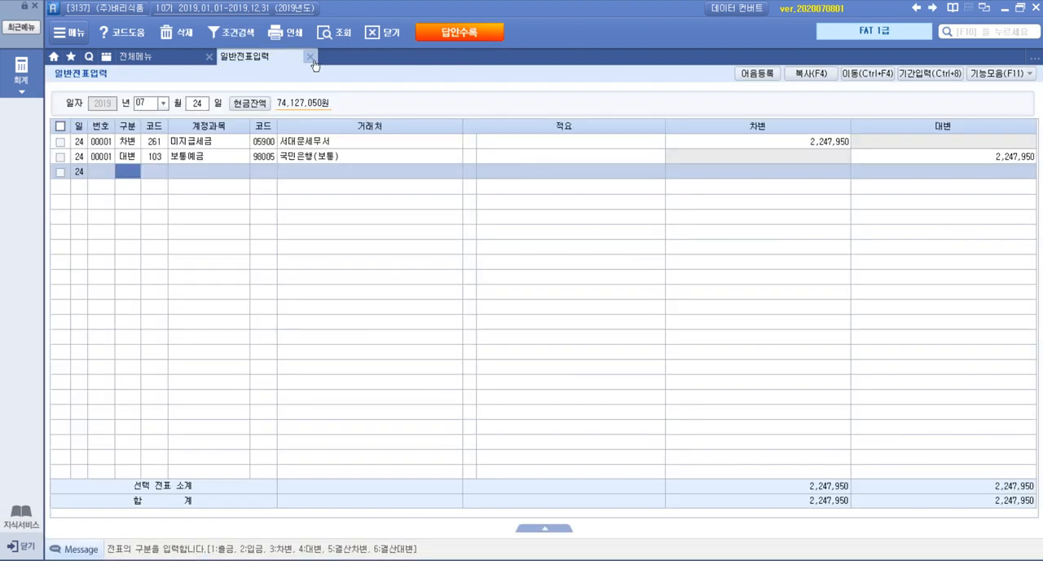
left_click(310, 57)
Switch to the exam PDF and read 문제 5, 회계정보분석, starting with question 1, 부가가치세신고서 조회
key("alt+Tab")
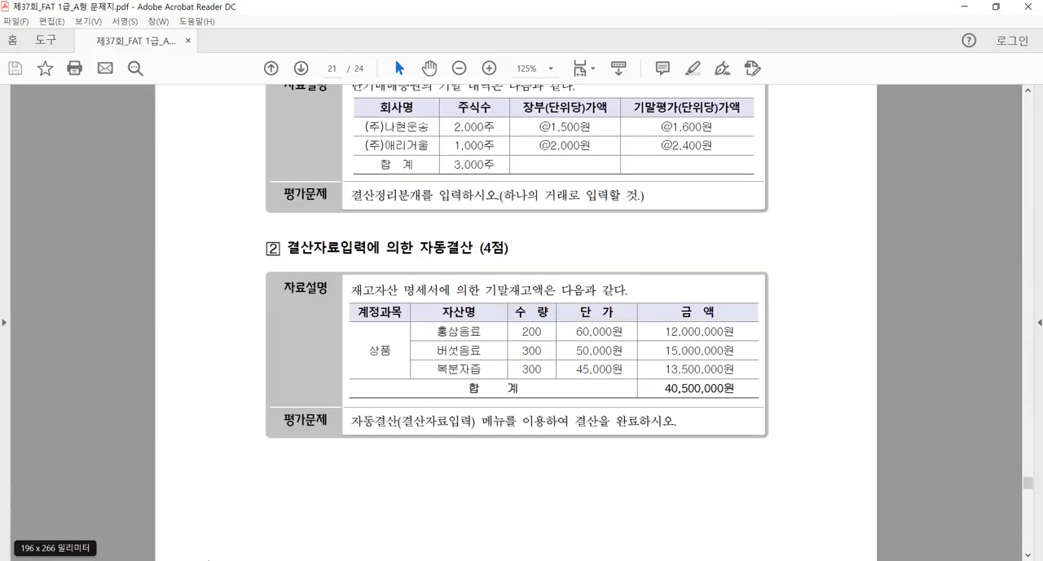
scroll(419, 498, "down", 10)
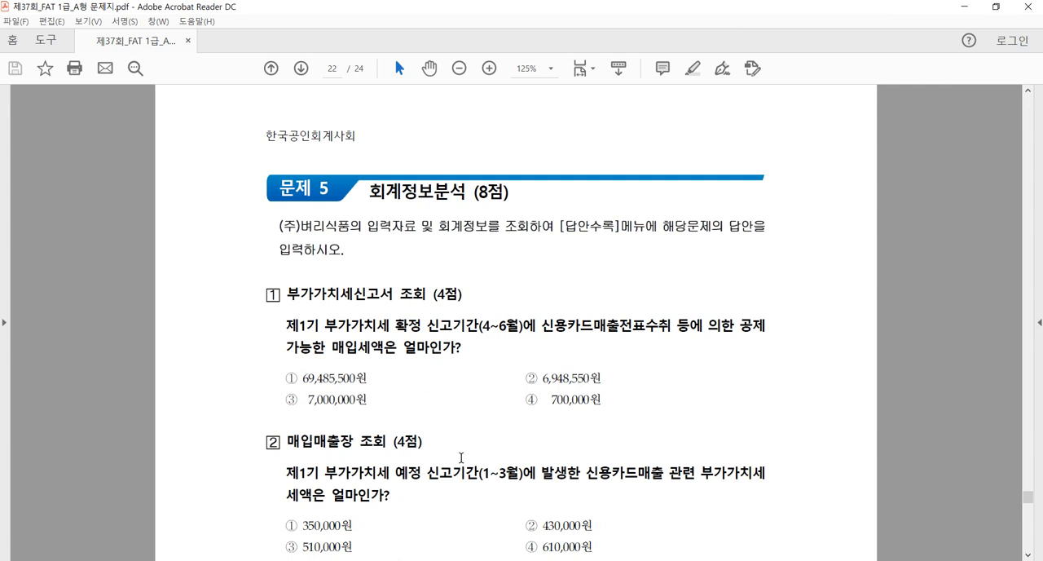
scroll(461, 458, "down", 1)
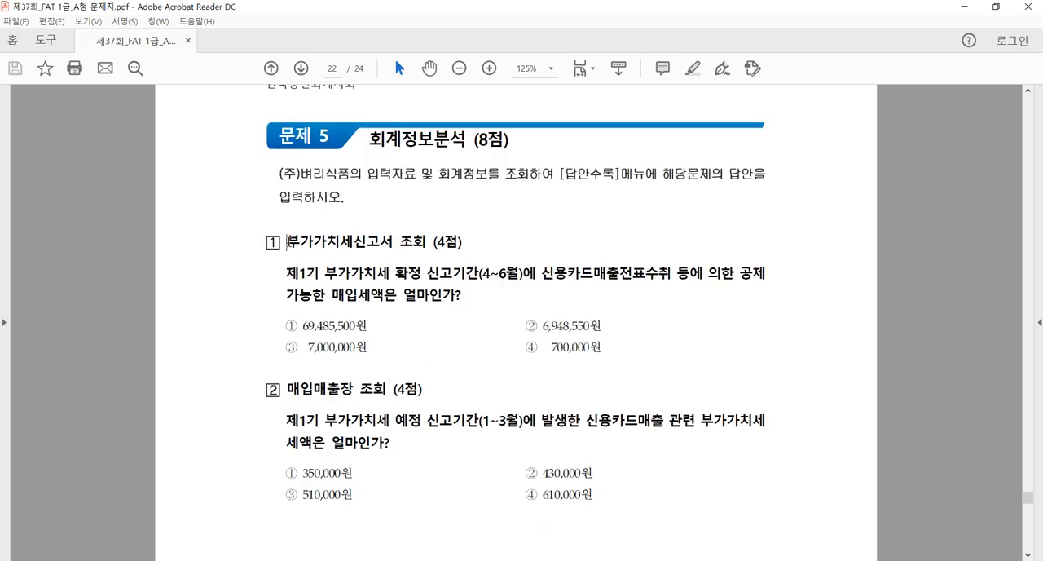
left_click_drag(286, 241, 395, 247)
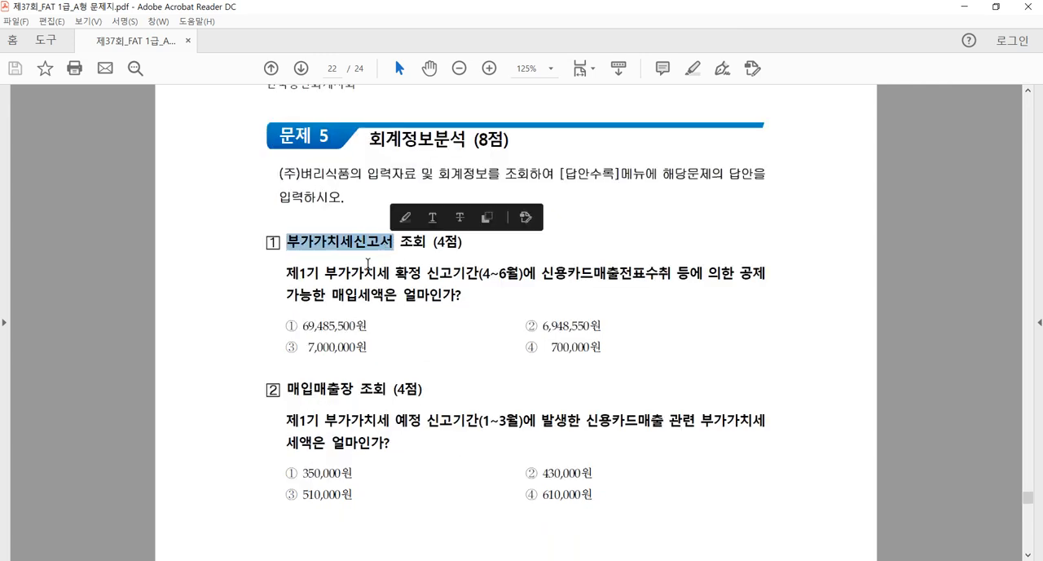
left_click(372, 269)
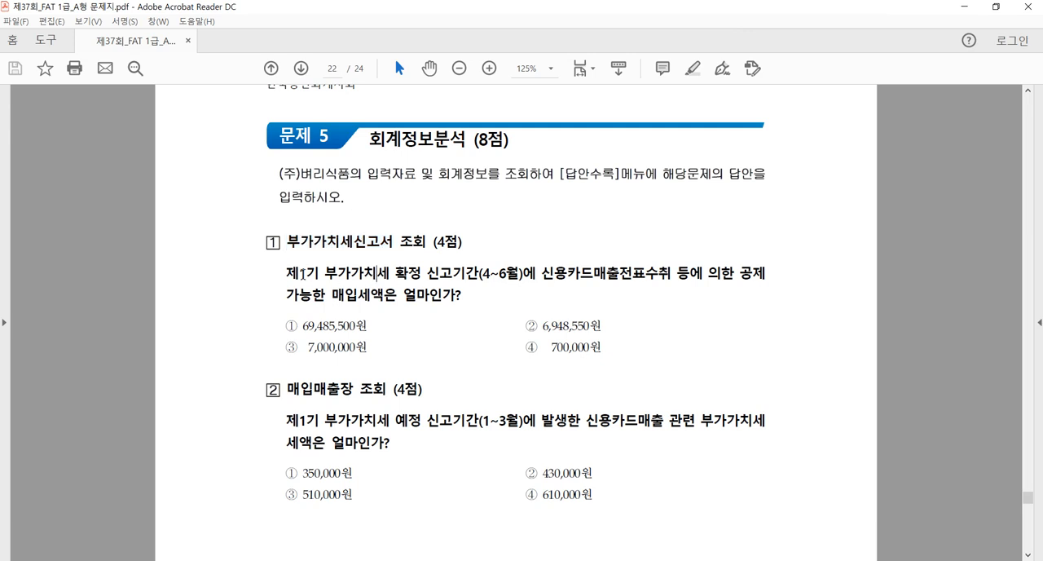
Read the 제1기 확정 신고기간 (4~6월) and the requested input tax in question 1 of the exam PDF
left_click_drag(287, 273, 327, 273)
left_click_drag(426, 273, 529, 282)
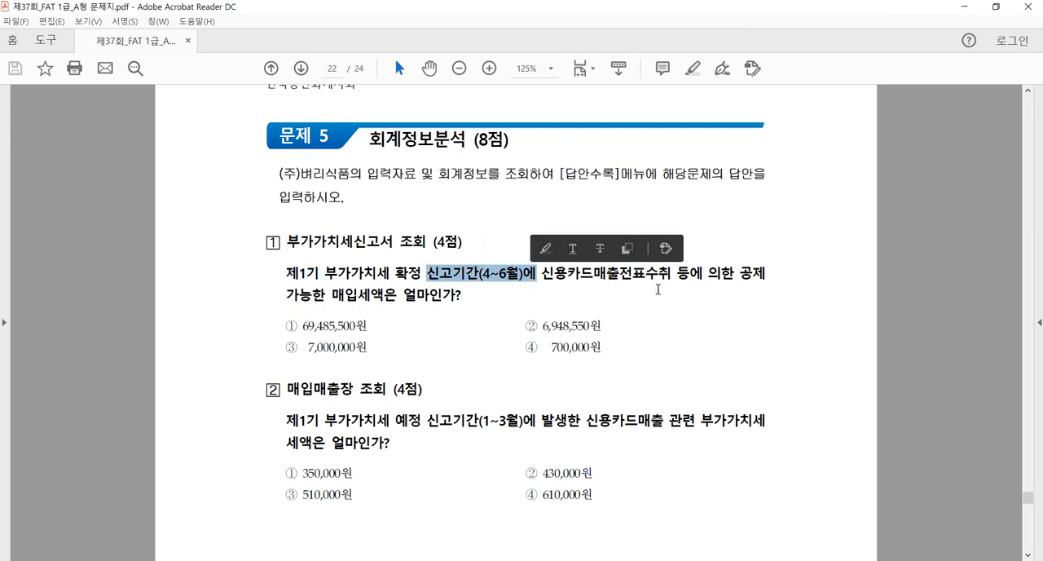
left_click(405, 297)
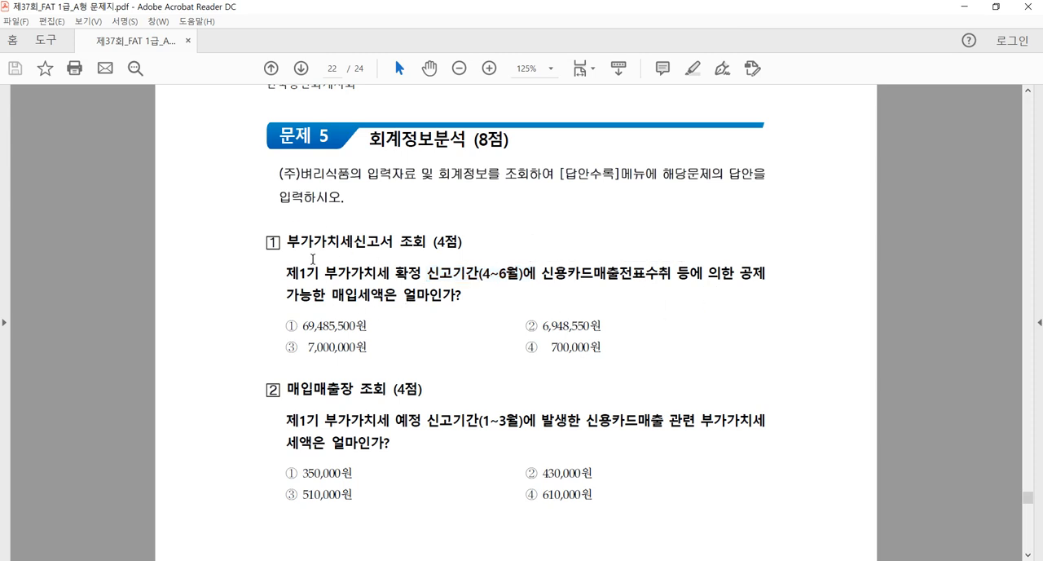
Switch to Smart A, open 부가가치세신고서 for 04/01 to 06/30 as 정기신고 and load the saved return
key("alt+Tab")
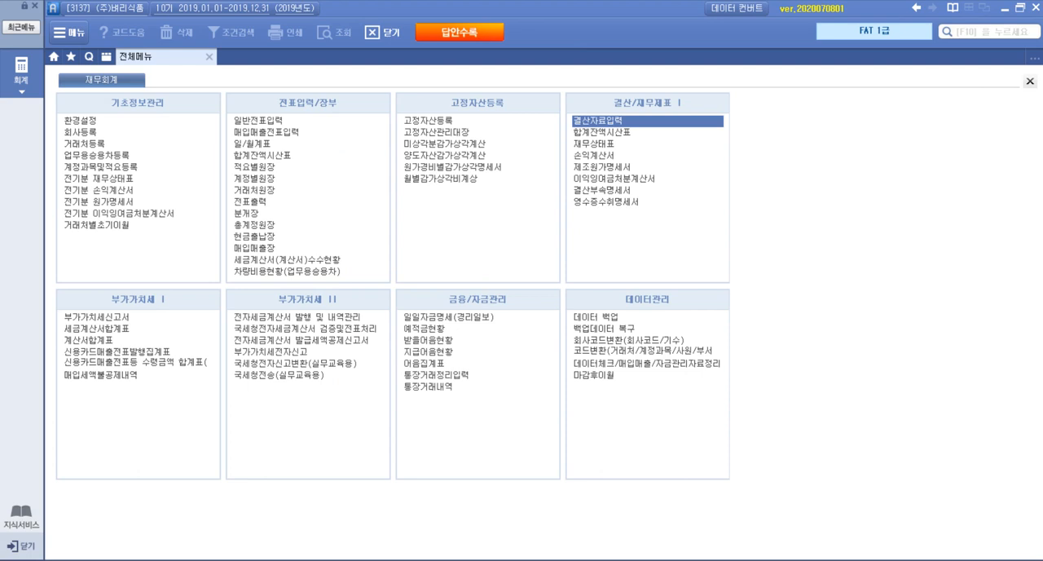
left_click(113, 317)
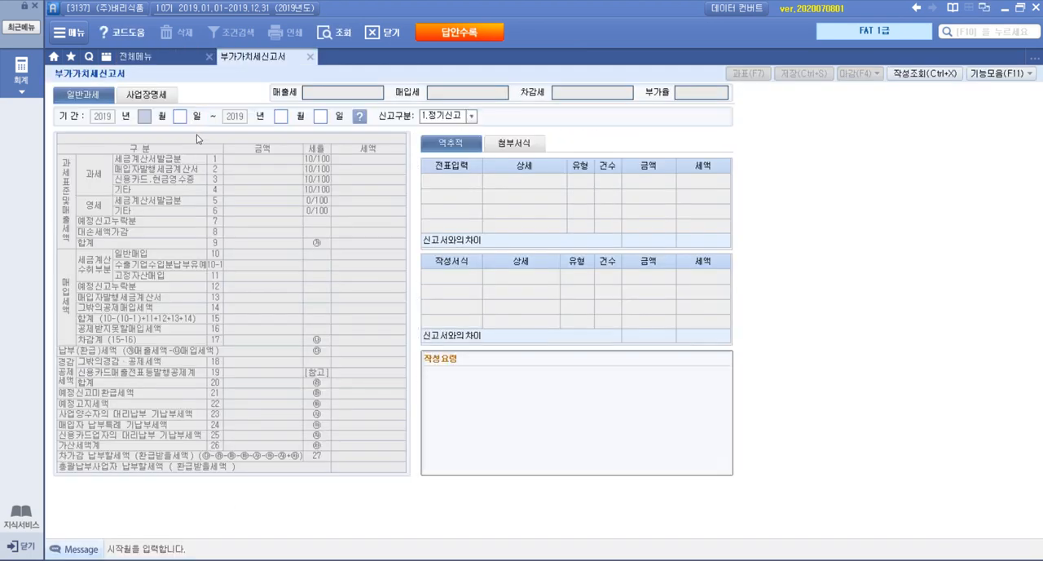
type("04010630")
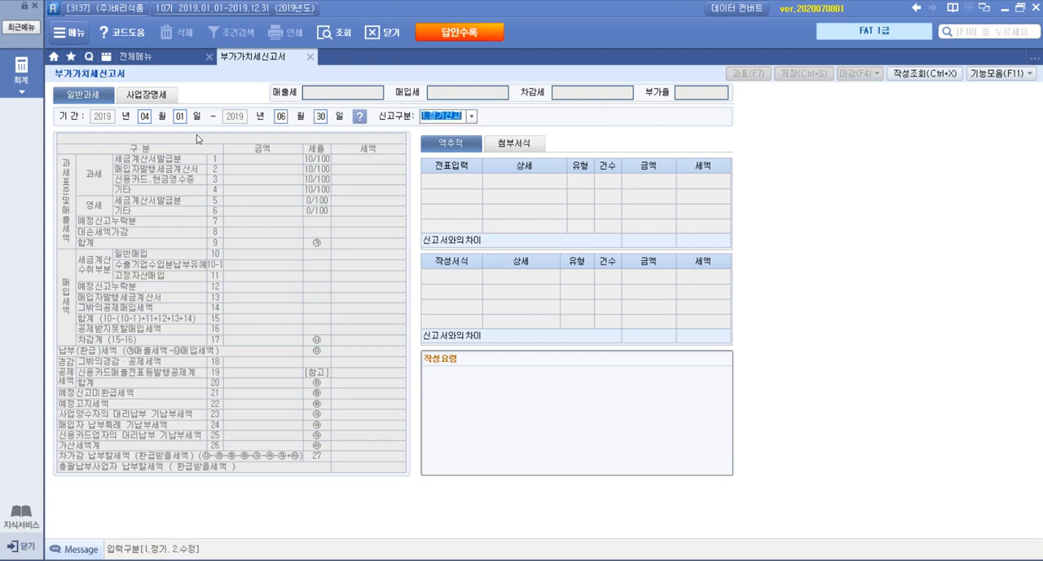
key("Return")
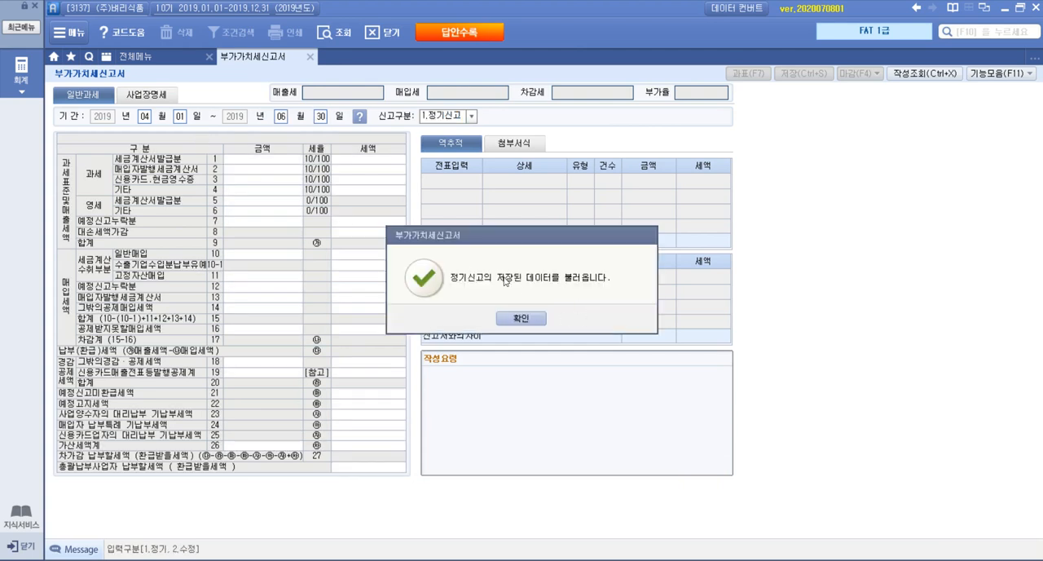
left_click(529, 320)
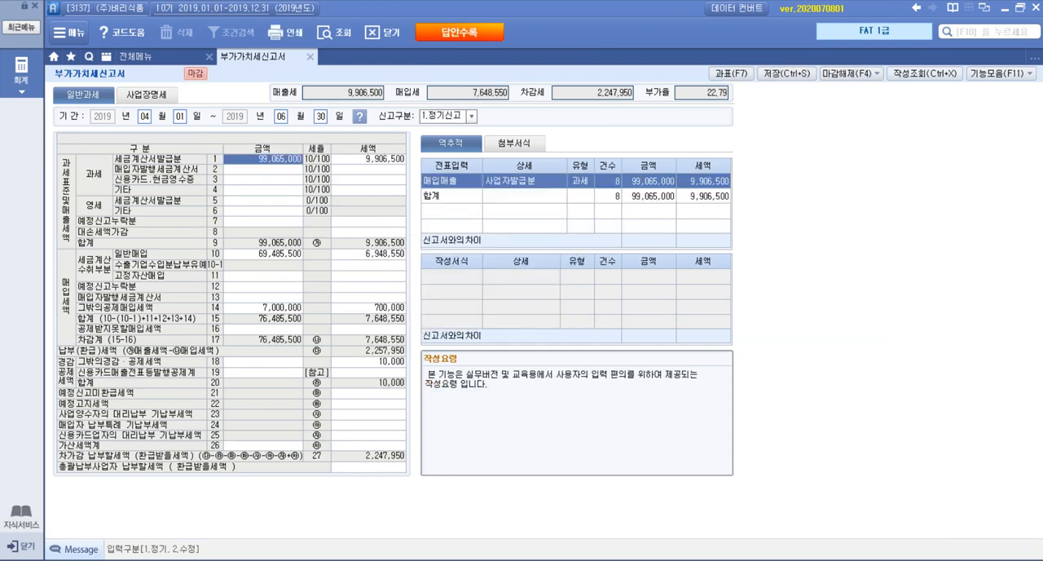
Compare question 1's wording on deductible input tax from 신용카드매출전표수취 in the exam PDF with the purchase tax rows of the return
key("alt+Tab")
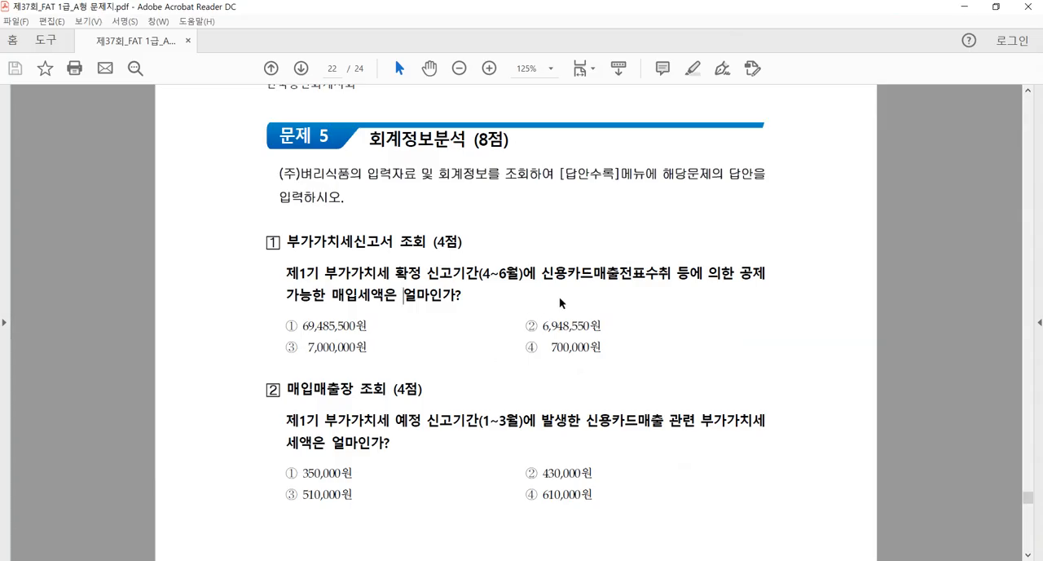
left_click_drag(541, 273, 763, 299)
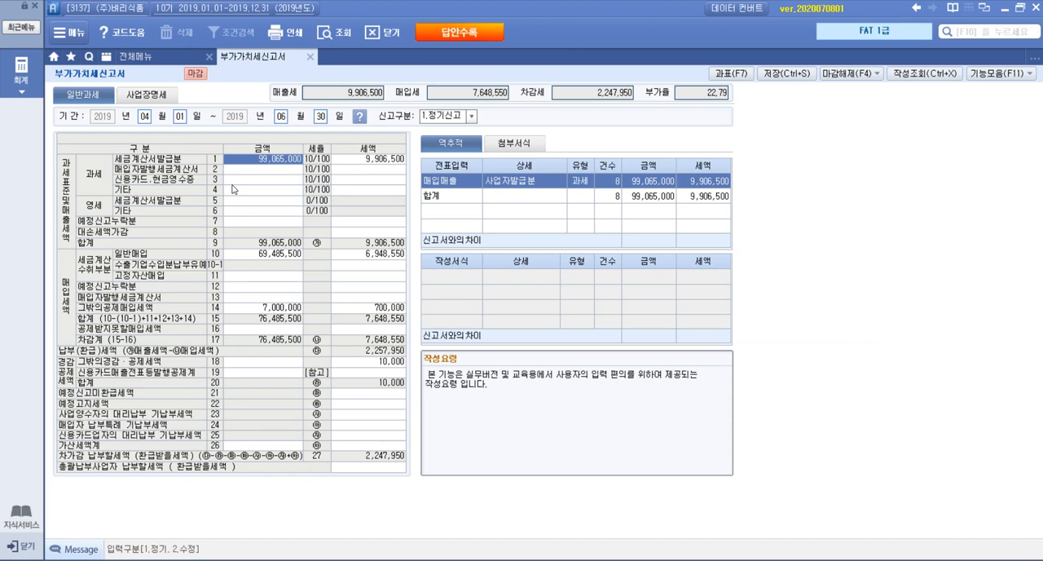
left_click(207, 560)
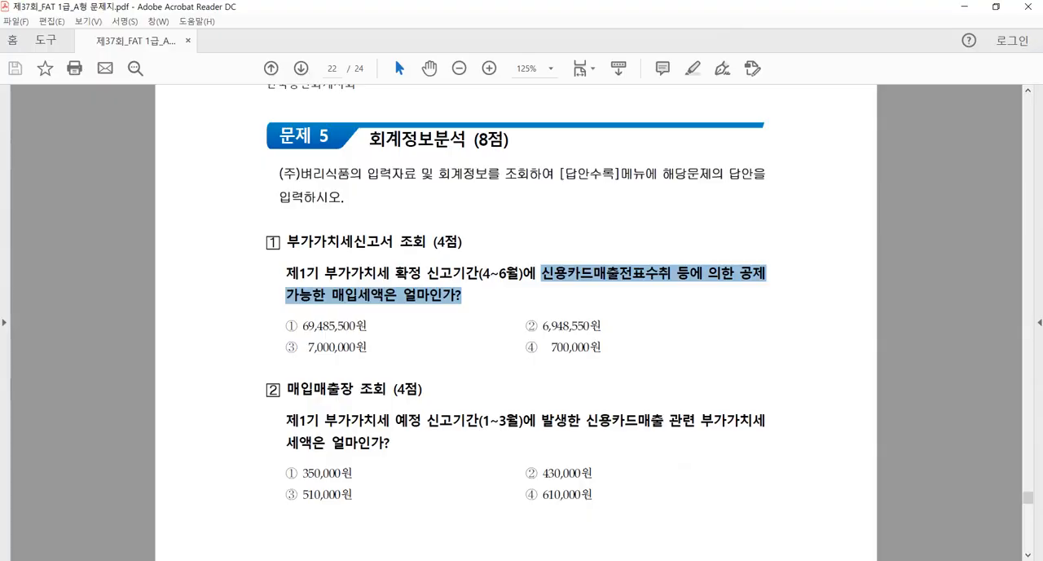
left_click(582, 307)
left_click_drag(343, 295, 405, 296)
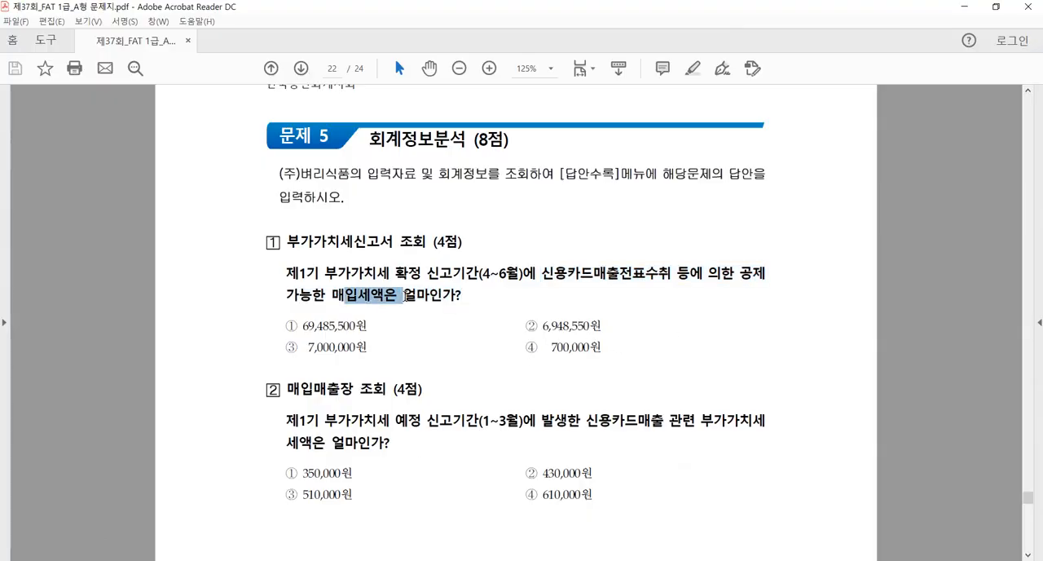
left_click(209, 560)
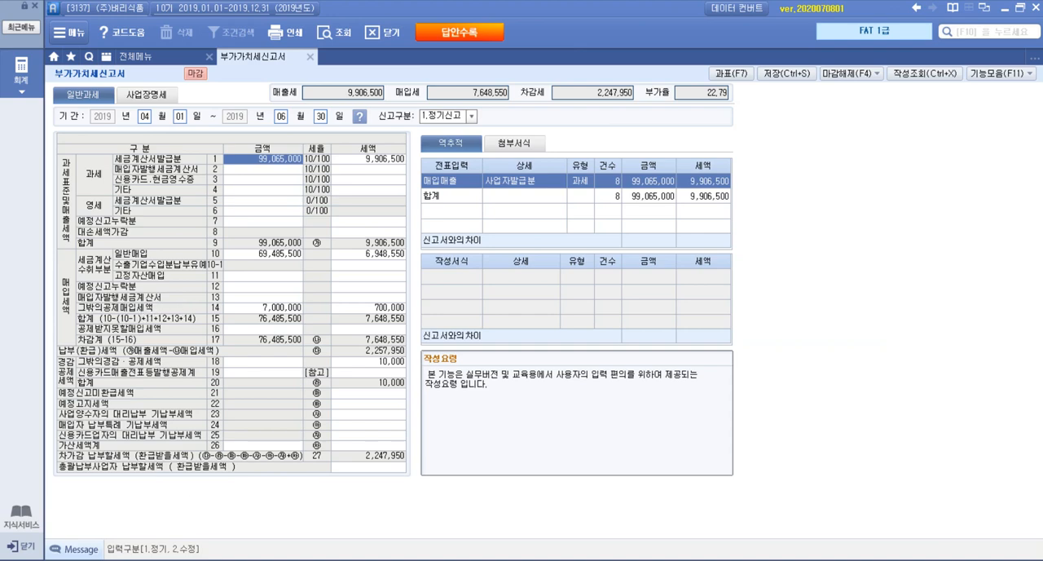
key("alt+Tab")
left_click(375, 302)
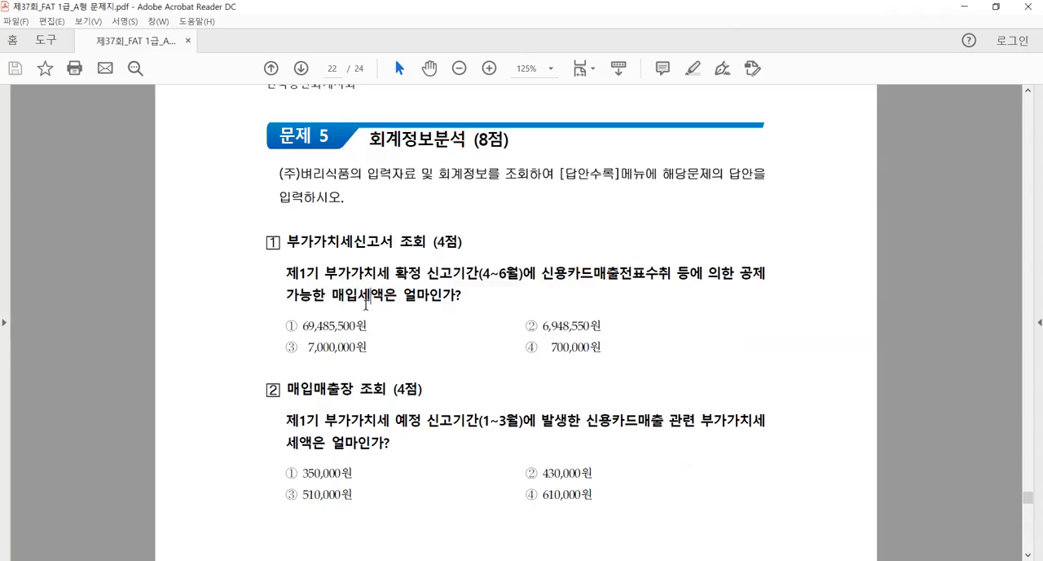
key("alt+Tab")
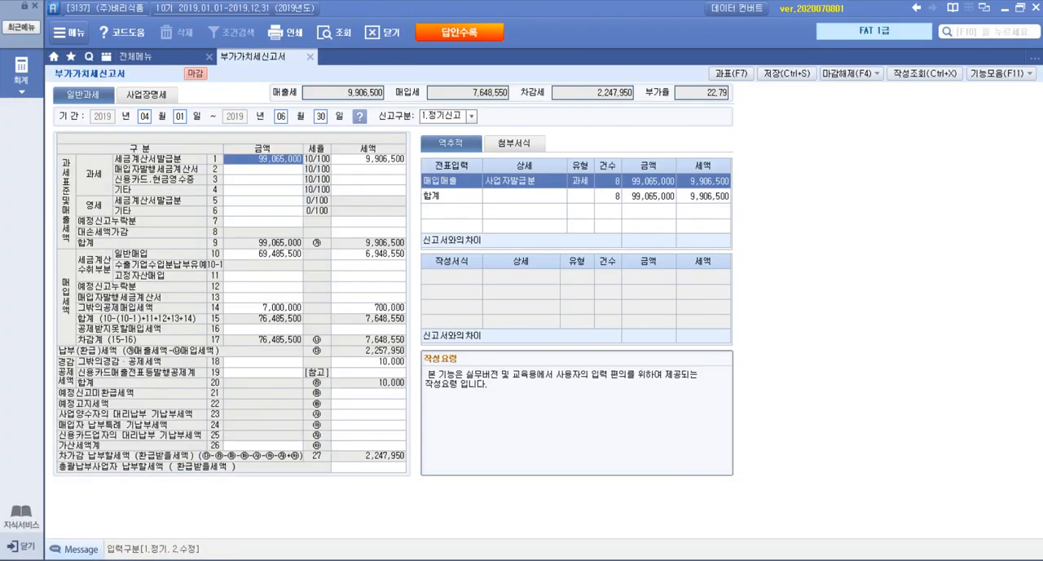
key("alt+Tab")
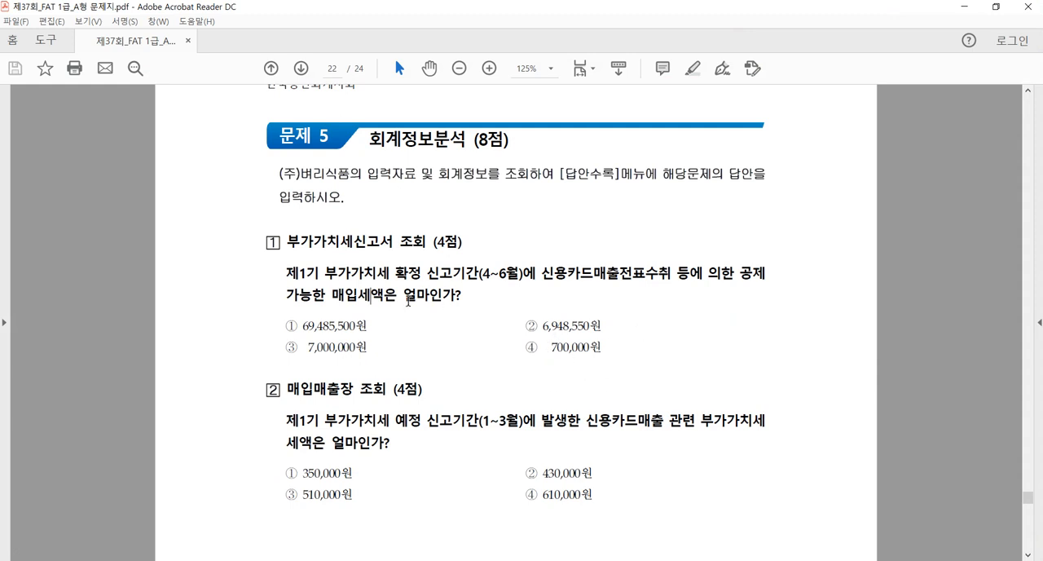
left_click_drag(360, 295, 333, 296)
key("alt+Tab")
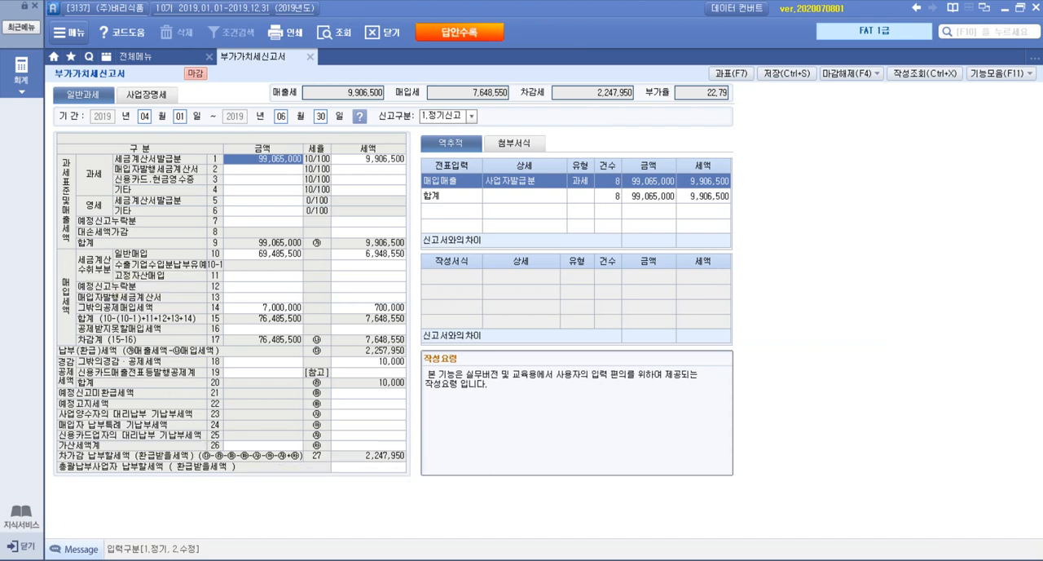
Return to the exam PDF and read question 2, 매입매출장 조회, on VAT for credit card sales in 1~3월
key("alt+Tab")
left_click_drag(286, 388, 355, 390)
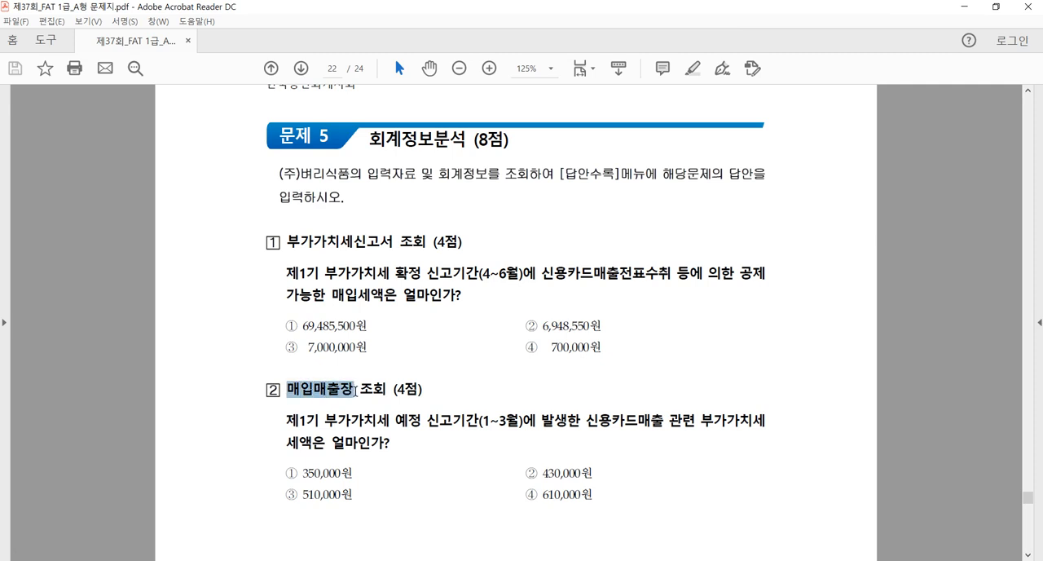
left_click(316, 350)
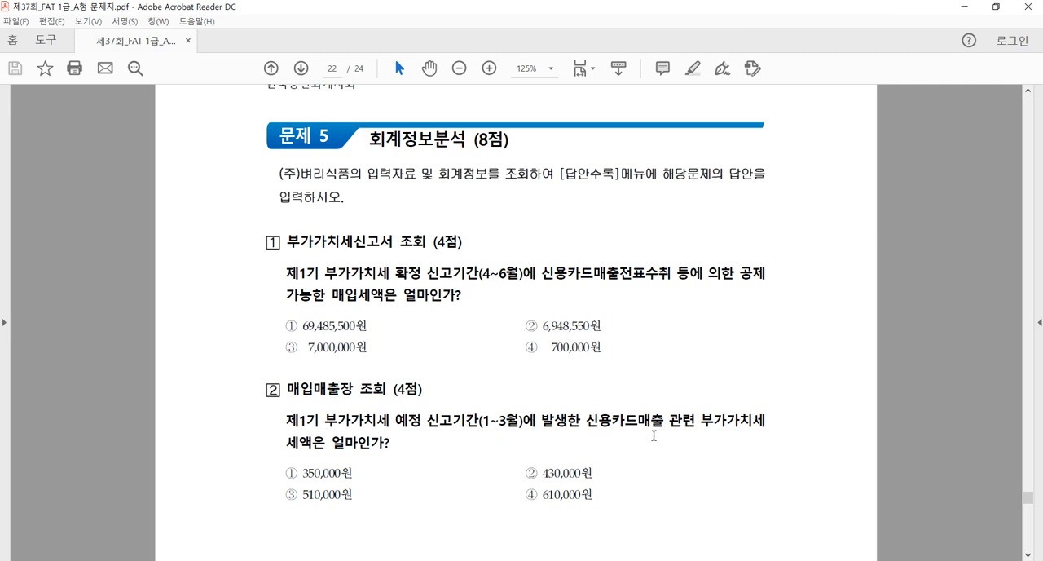
left_click_drag(639, 425, 668, 427)
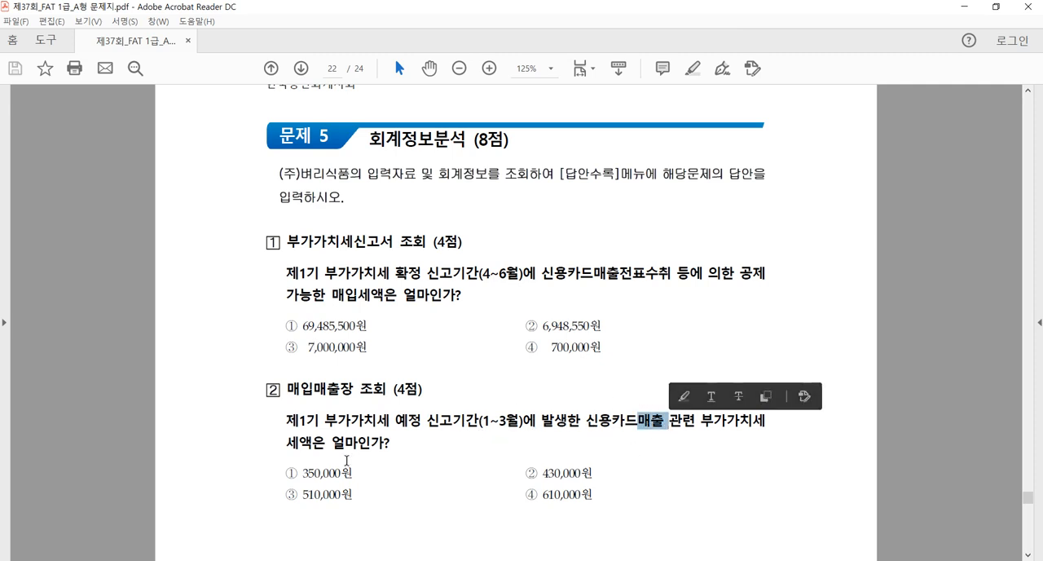
Open 매입매출장 in Smart A and set the period to 2019-01-01 through 2019-03-31
left_click(137, 559)
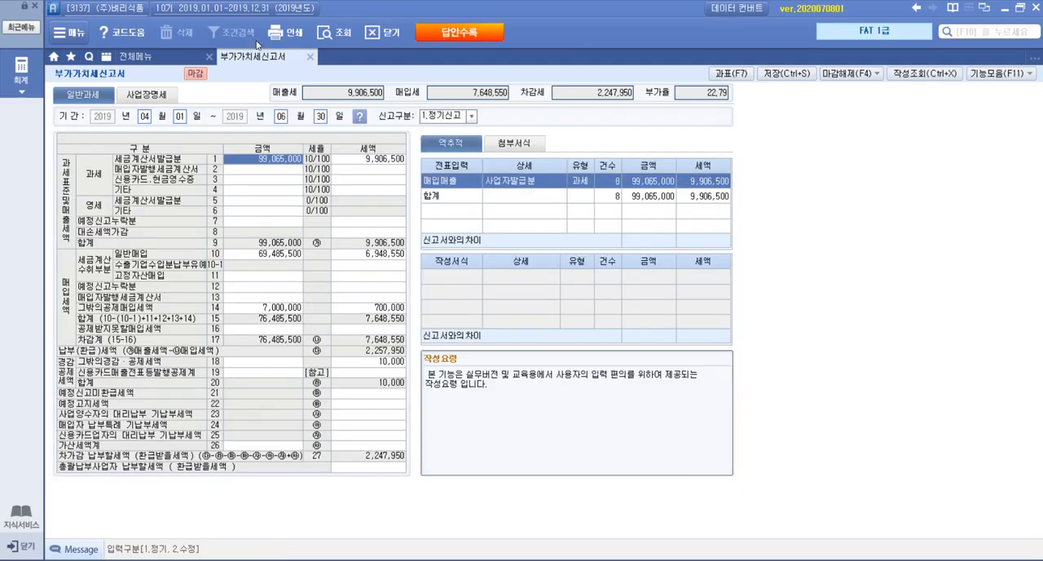
left_click(169, 57)
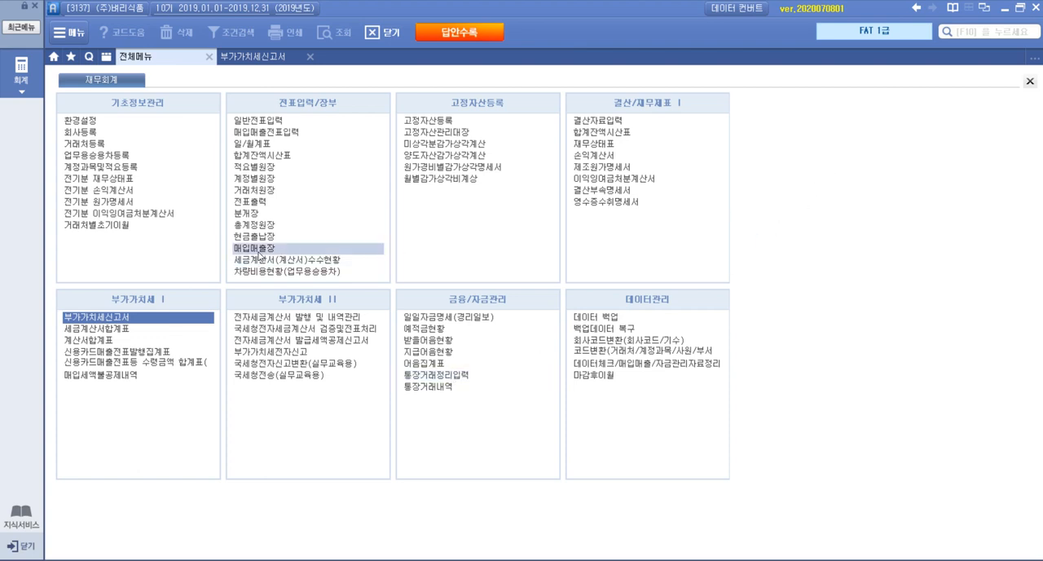
left_click(248, 248)
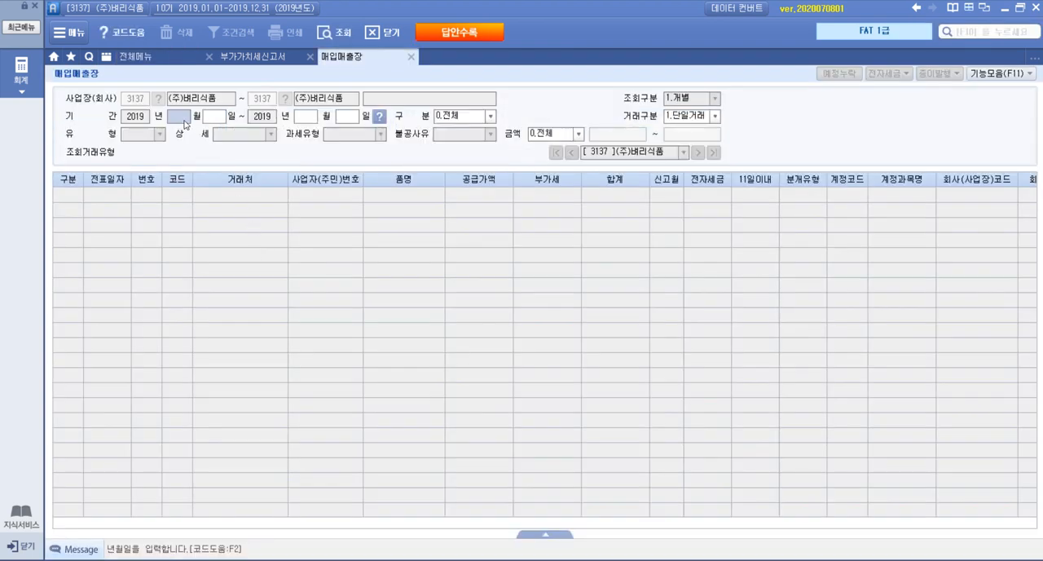
key("alt+Tab")
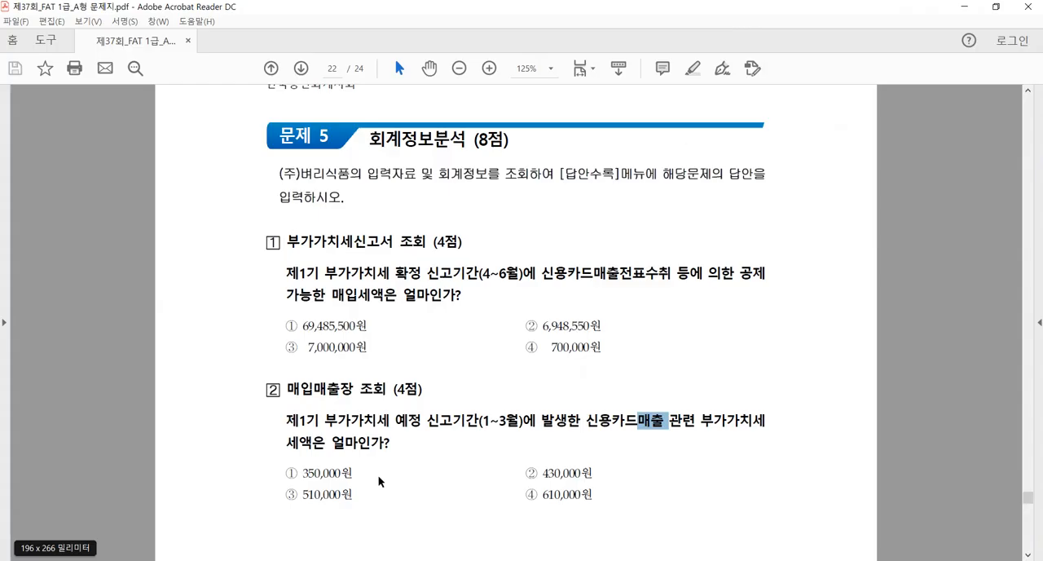
key("alt+Tab")
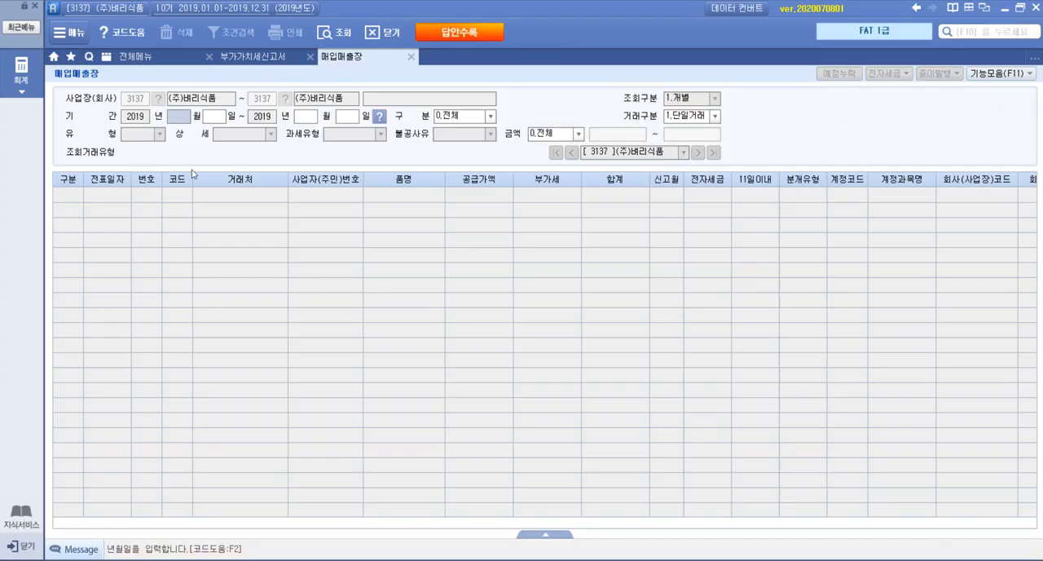
type("0101")
type("0331")
key("Return")
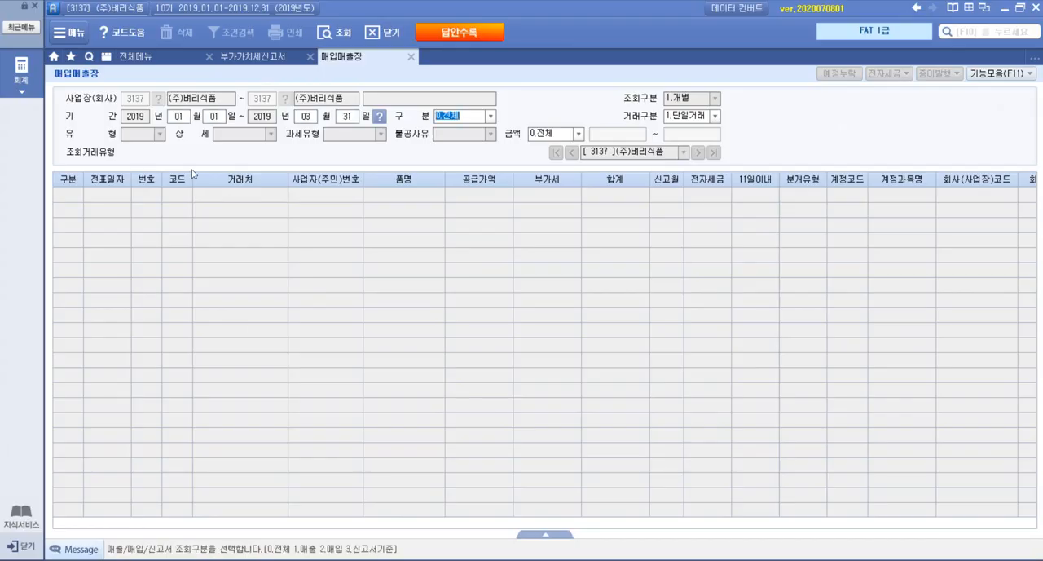
Query the ledger with 구분 1.매출 and 과세유형 17:카과, checking the sales type against question 2
key("alt+Tab")
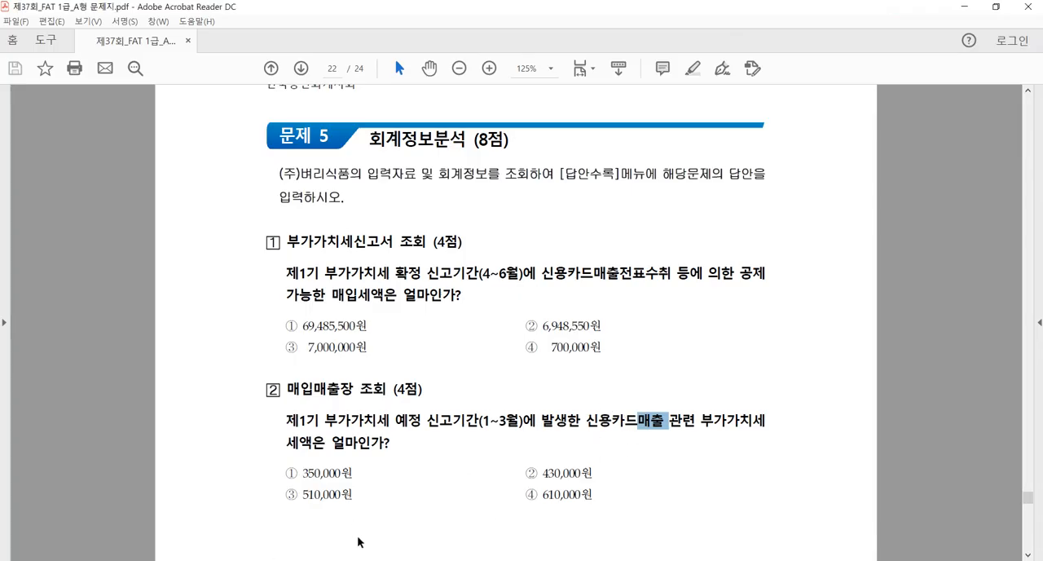
key("alt+Tab")
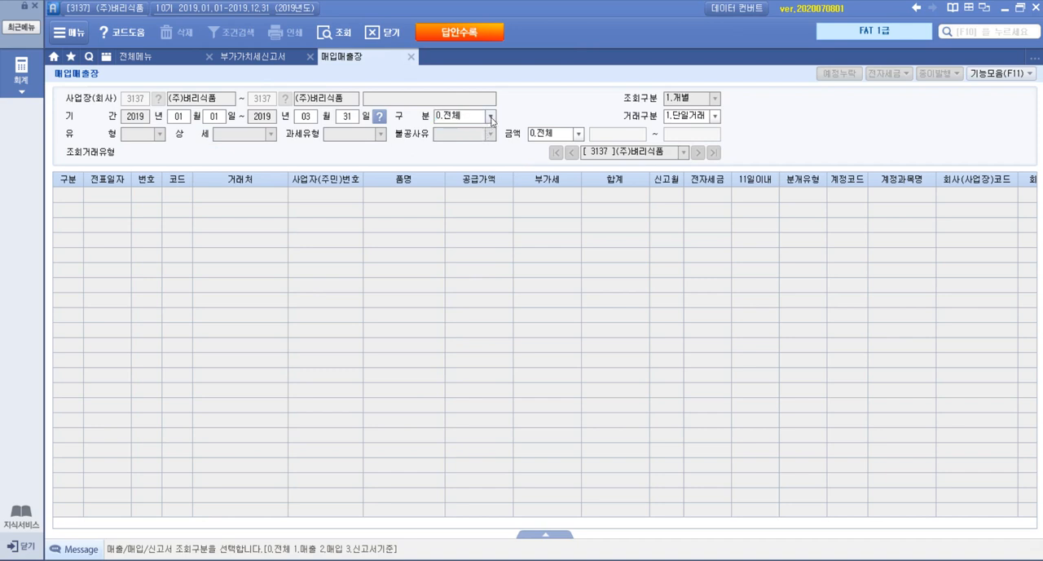
left_click(491, 118)
left_click(479, 142)
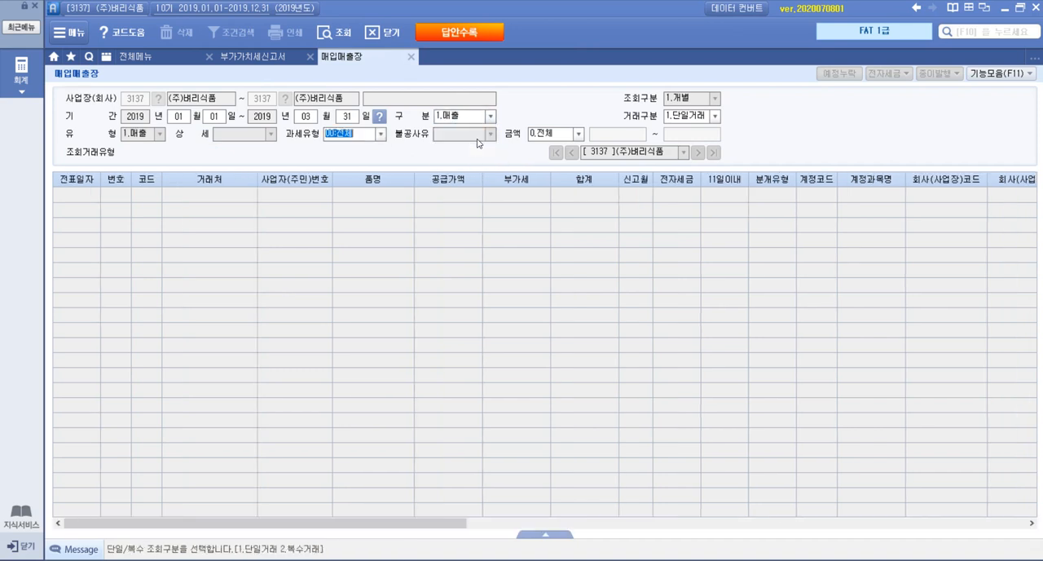
left_click(381, 135)
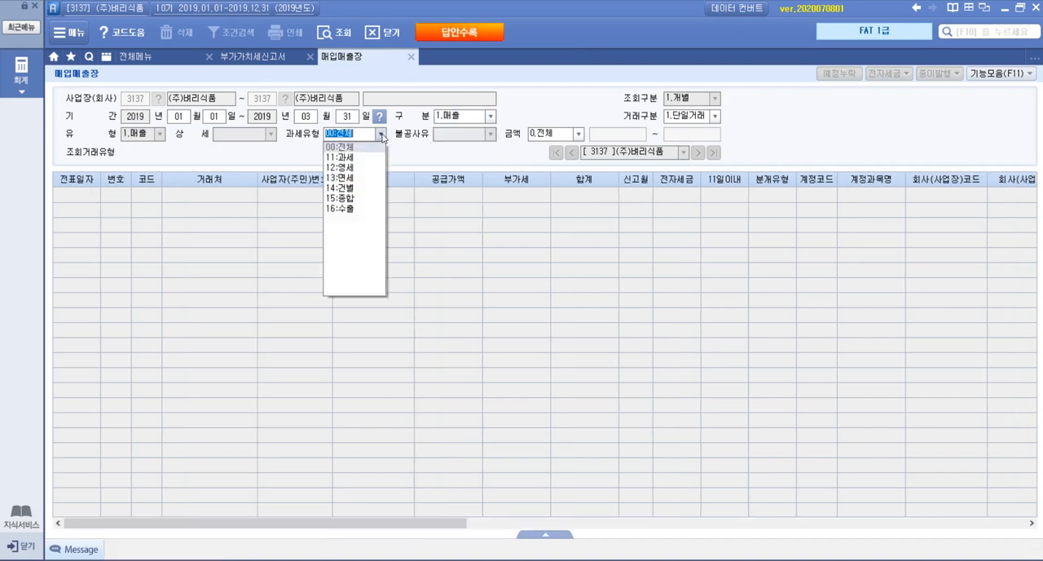
left_click(352, 219)
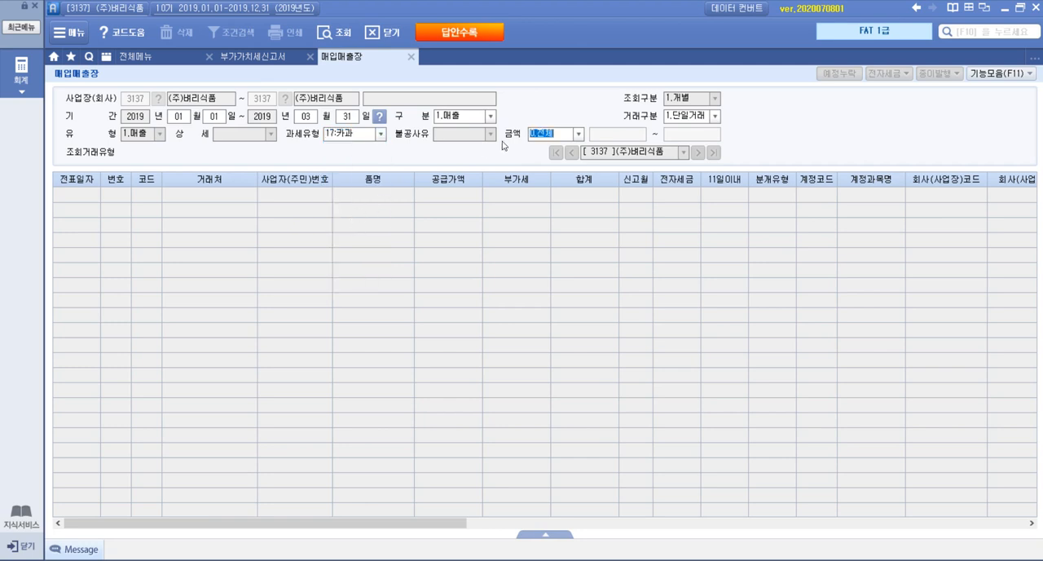
key("Return")
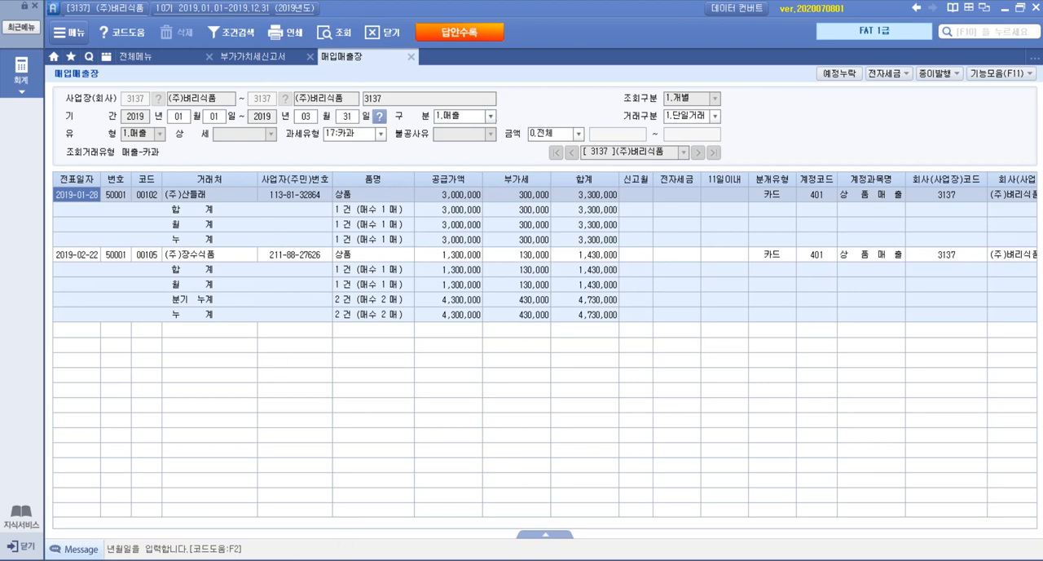
Compare the 부가세 totals for card sales in 매입매출장 with question 2's answer choices in the exam PDF
key("alt+Tab")
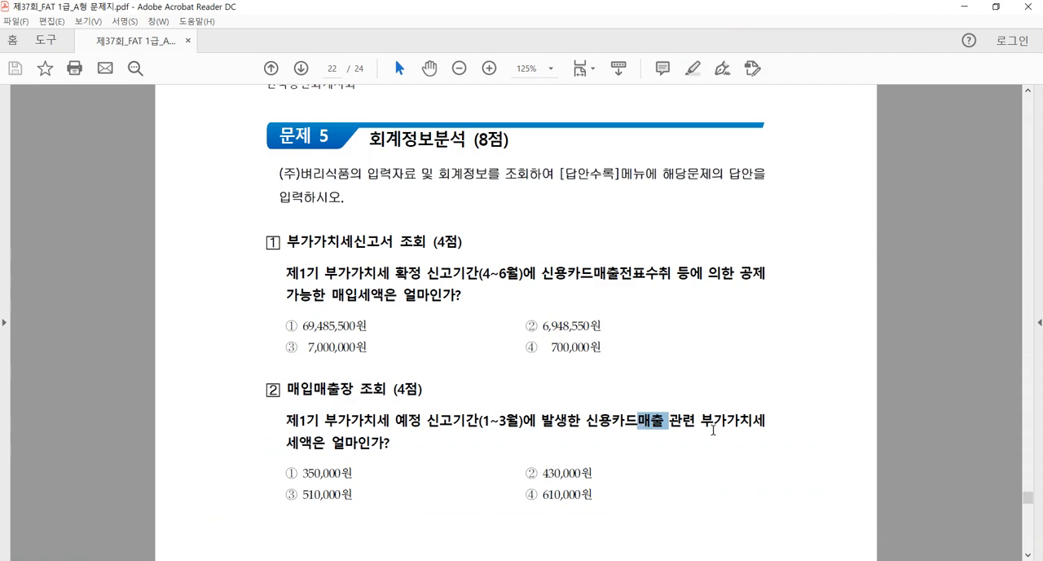
key("alt+Tab")
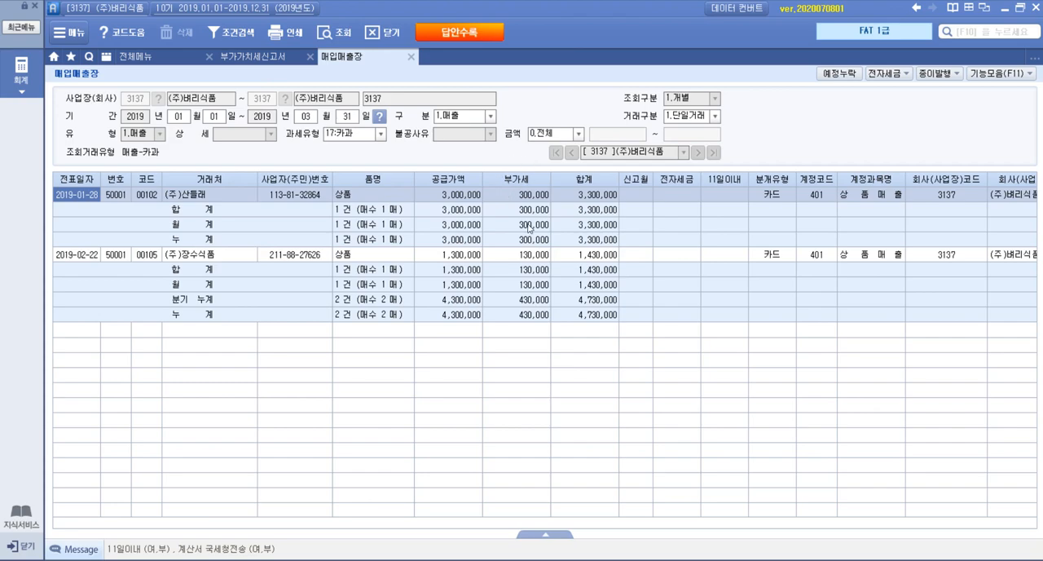
left_click(220, 559)
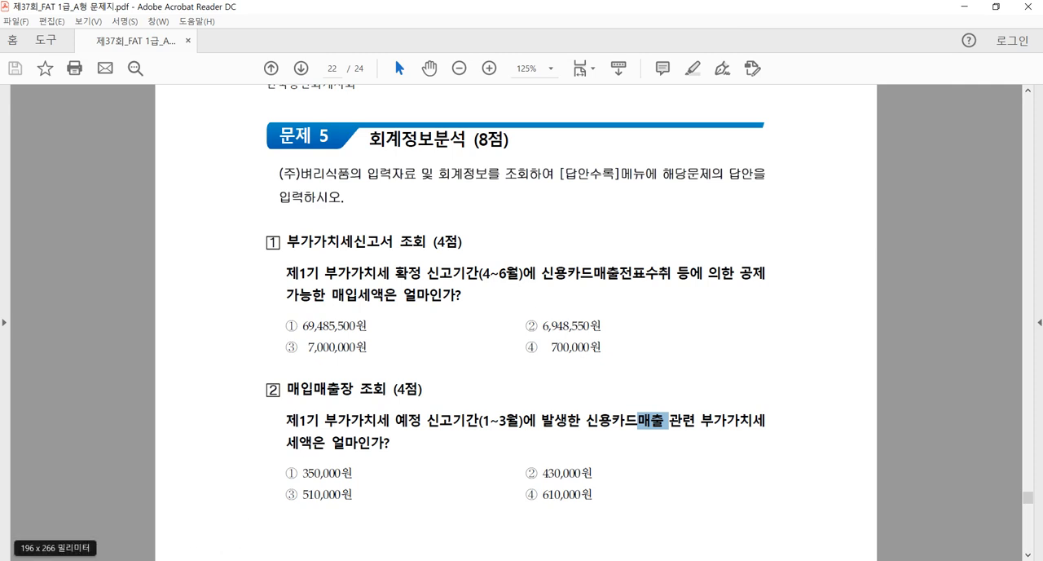
left_click(218, 559)
left_click(227, 198)
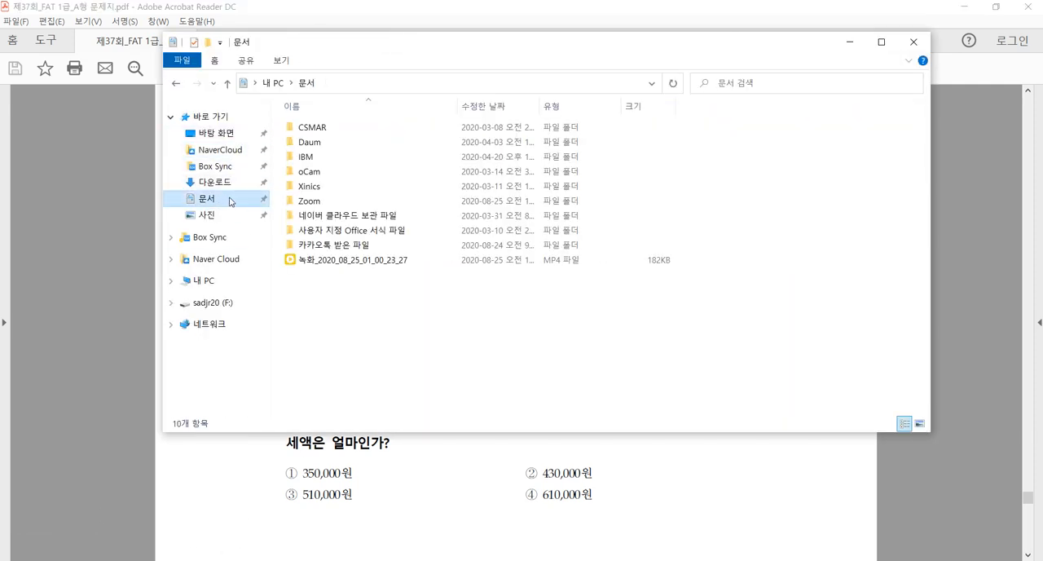
left_click(853, 41)
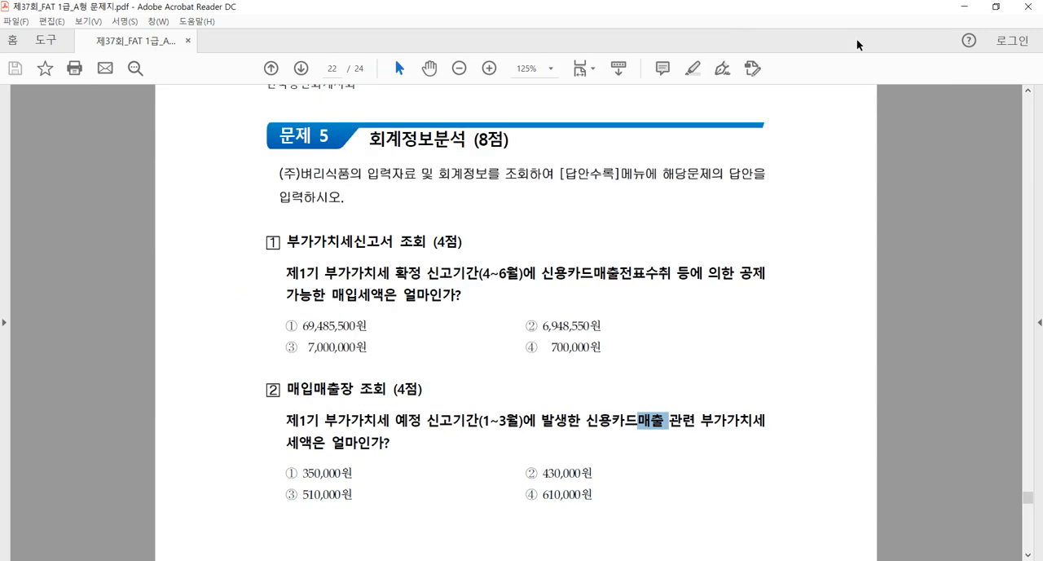